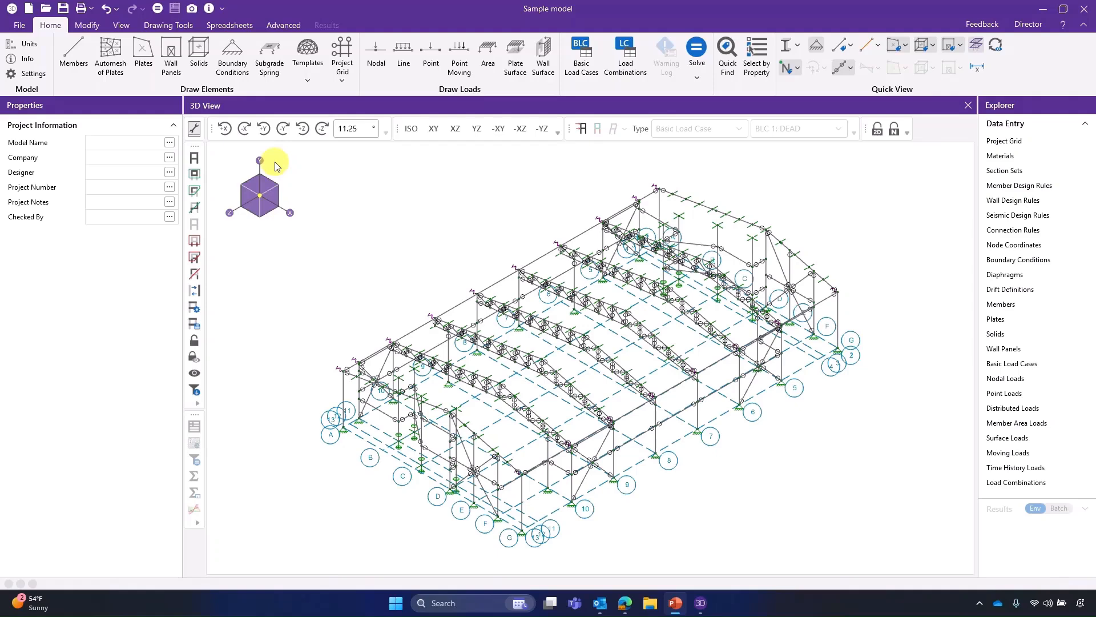
Step: Set the model's vertical global axis to Z, keeping the conversion of existing data enabled, and apply the model settings
click(34, 76)
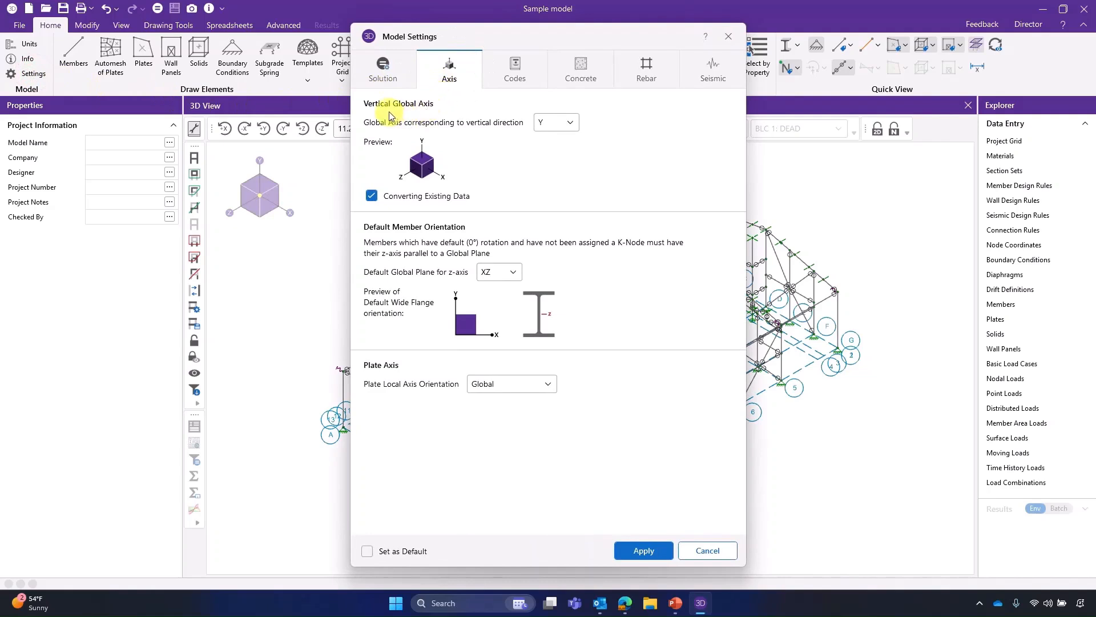
click(436, 111)
click(547, 123)
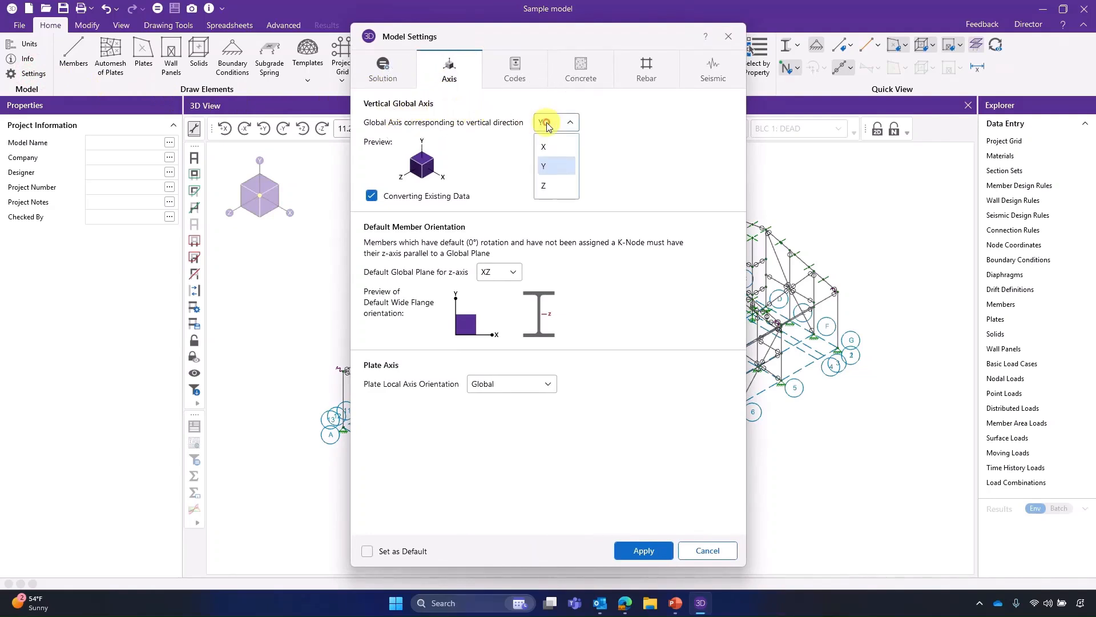
click(548, 186)
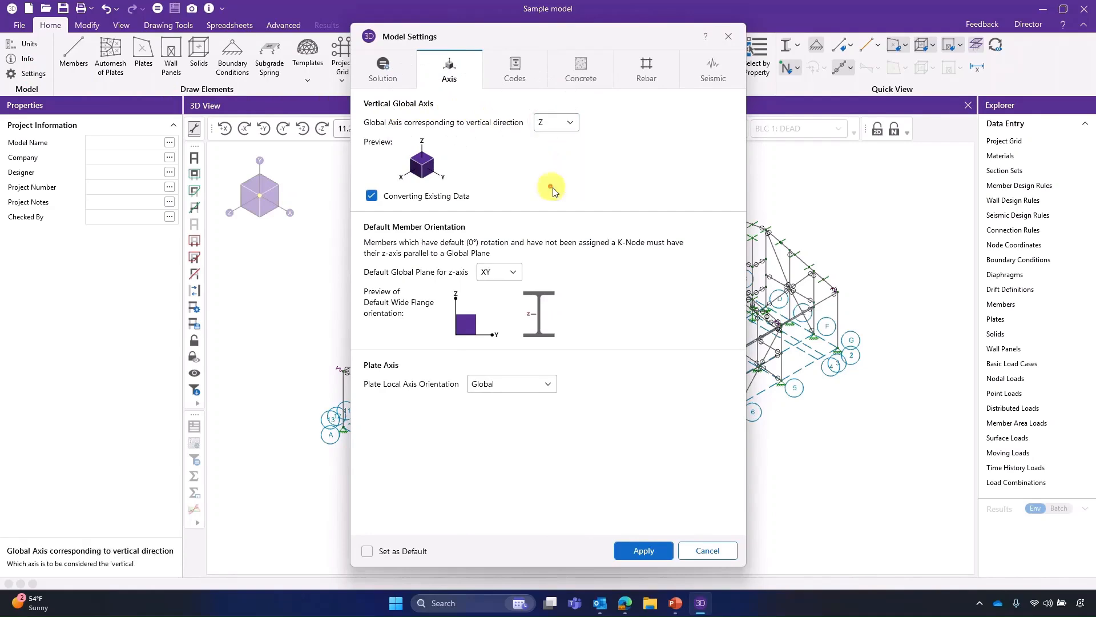
click(643, 547)
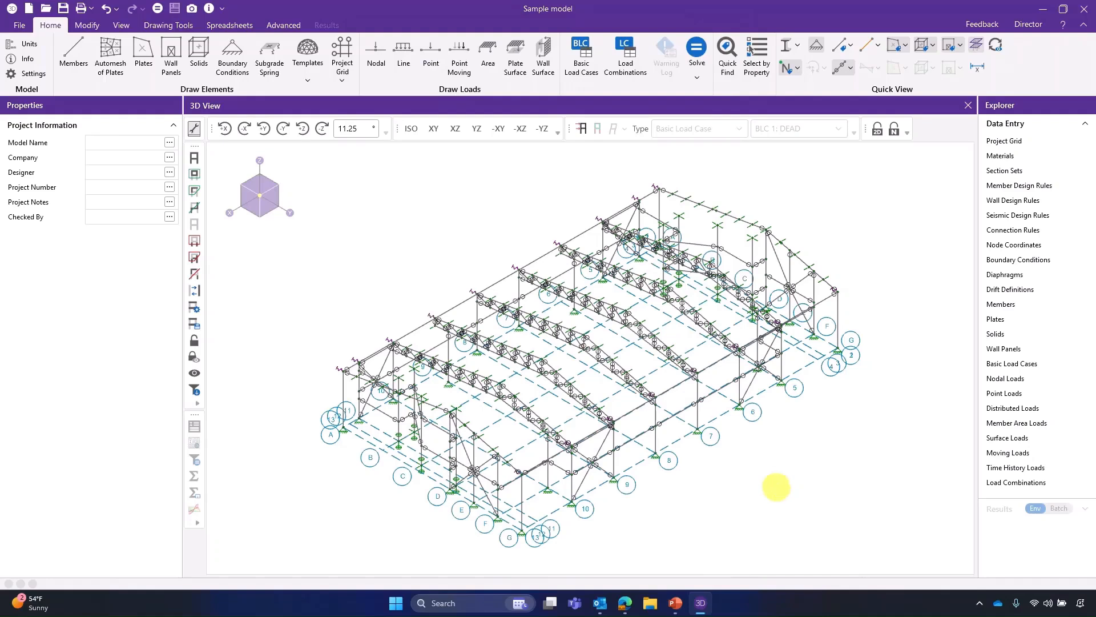
Step: Display the loads on the model and go through the basic load cases from BLC 1: DEAD to BLC 8: SNOW
click(582, 130)
click(791, 128)
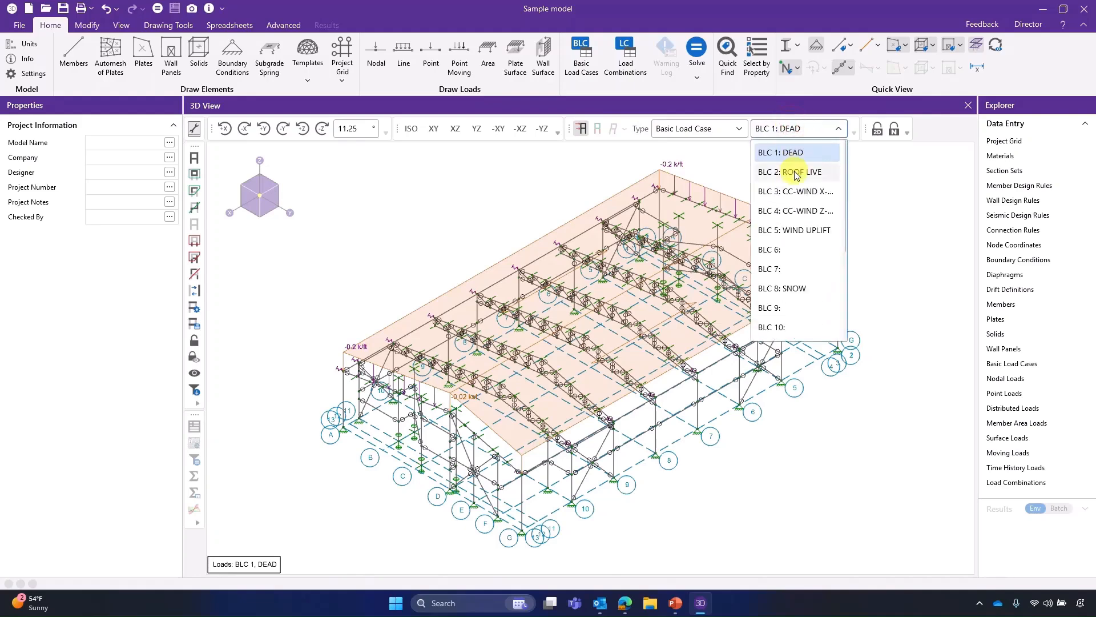
click(797, 172)
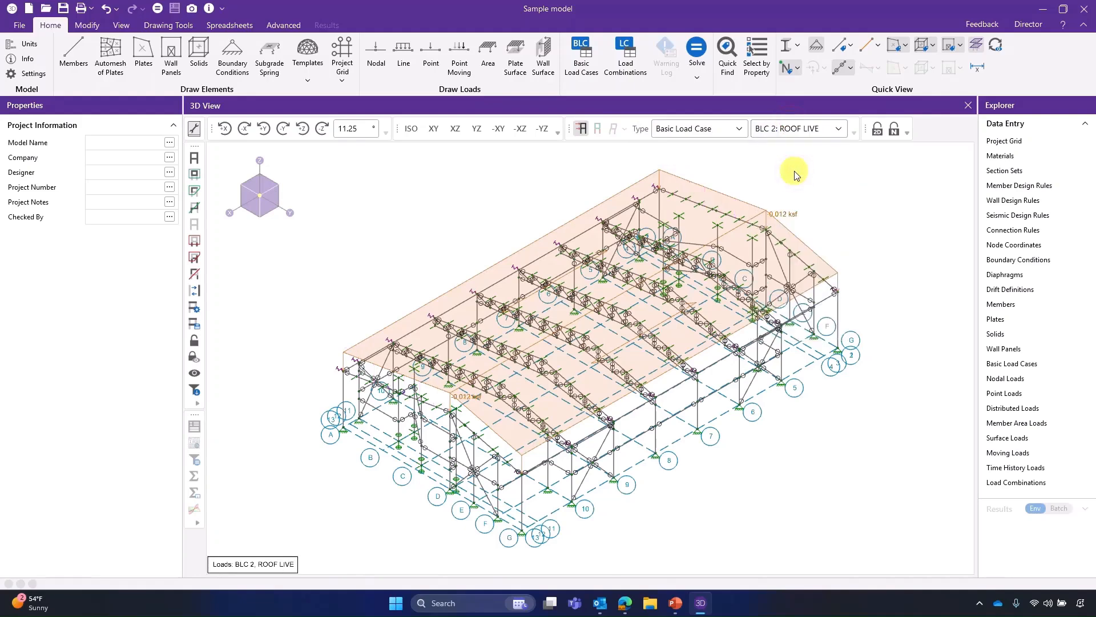
key(Down)
key(Down)
key(Down)
key(Down)
key(Down)
key(Down)
Step: Solve the model for envelope results and save it together with those results
click(156, 10)
click(552, 393)
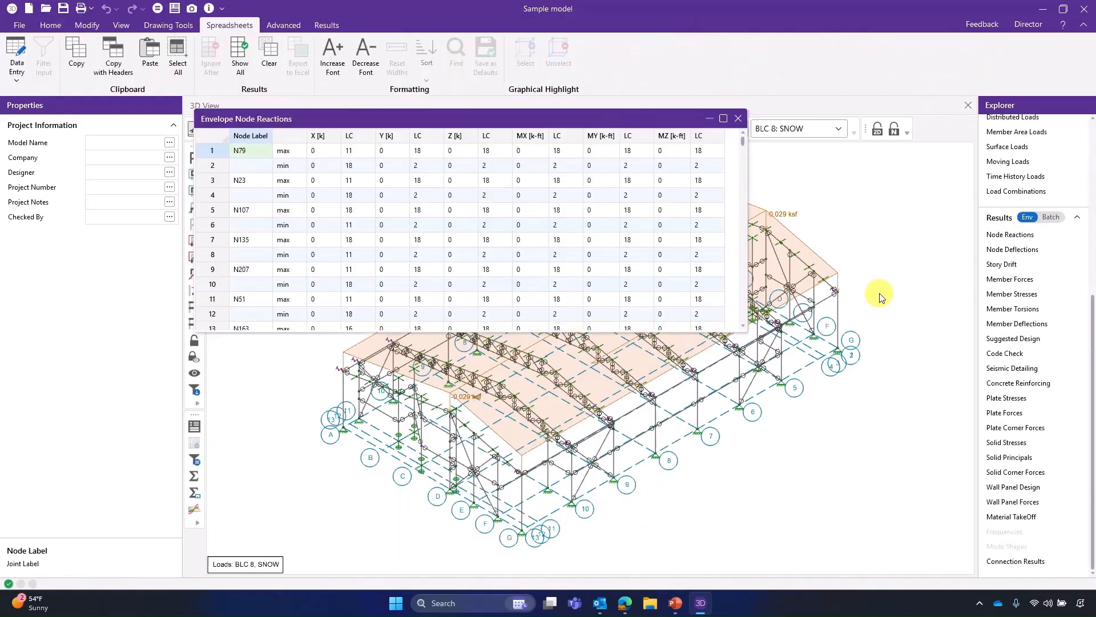
click(738, 119)
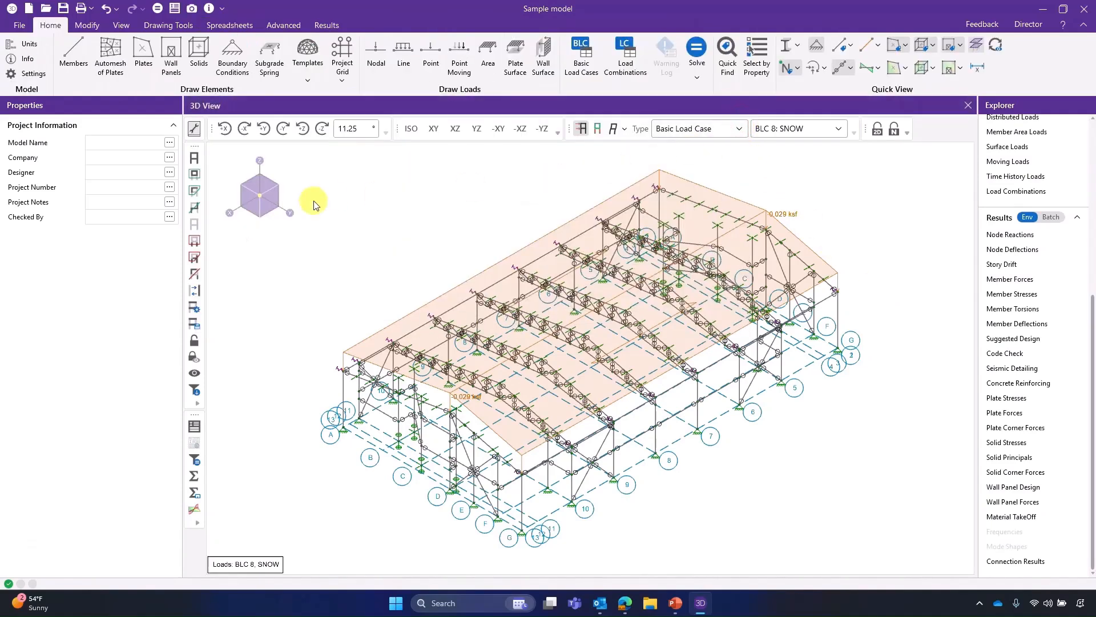
click(64, 9)
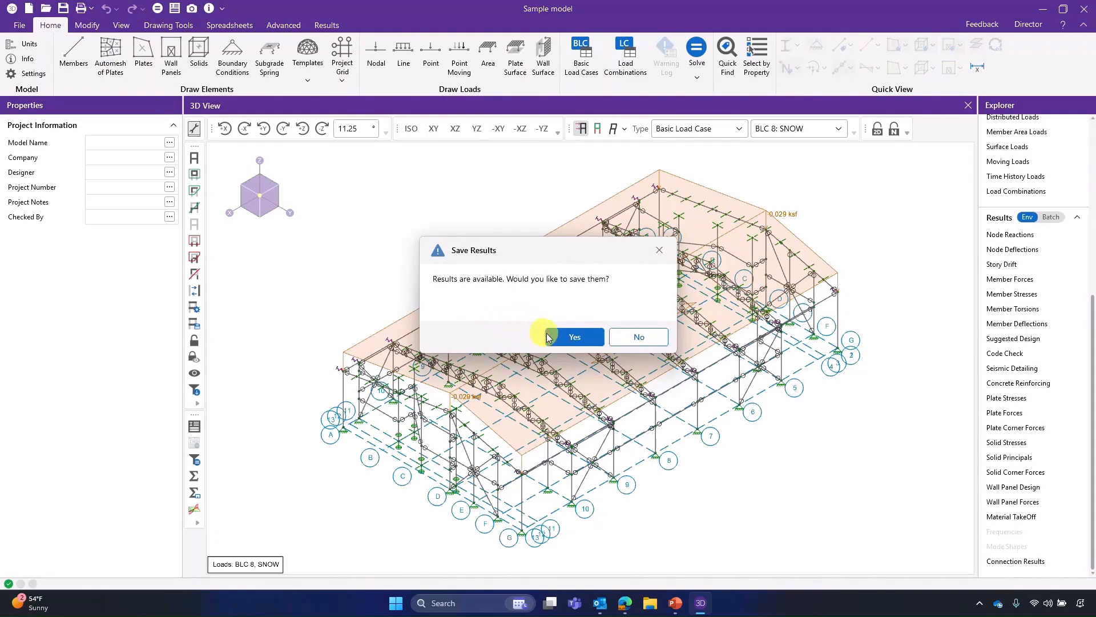
click(573, 337)
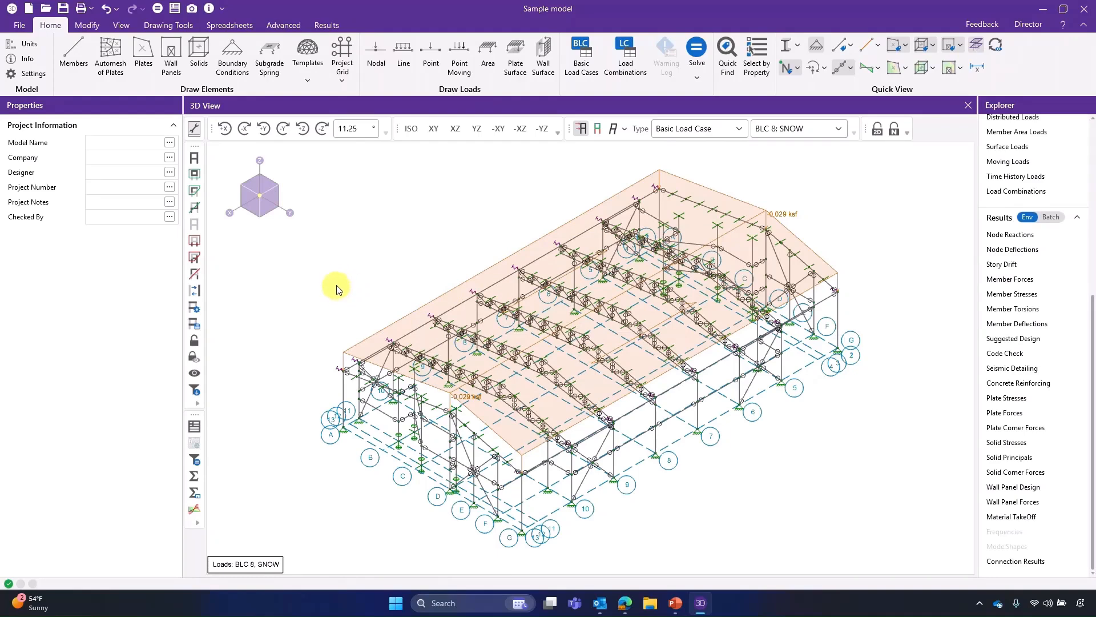
Step: Export the model as an SAF file named "Sample model -SAF" in the Sample model RISA folder
click(26, 29)
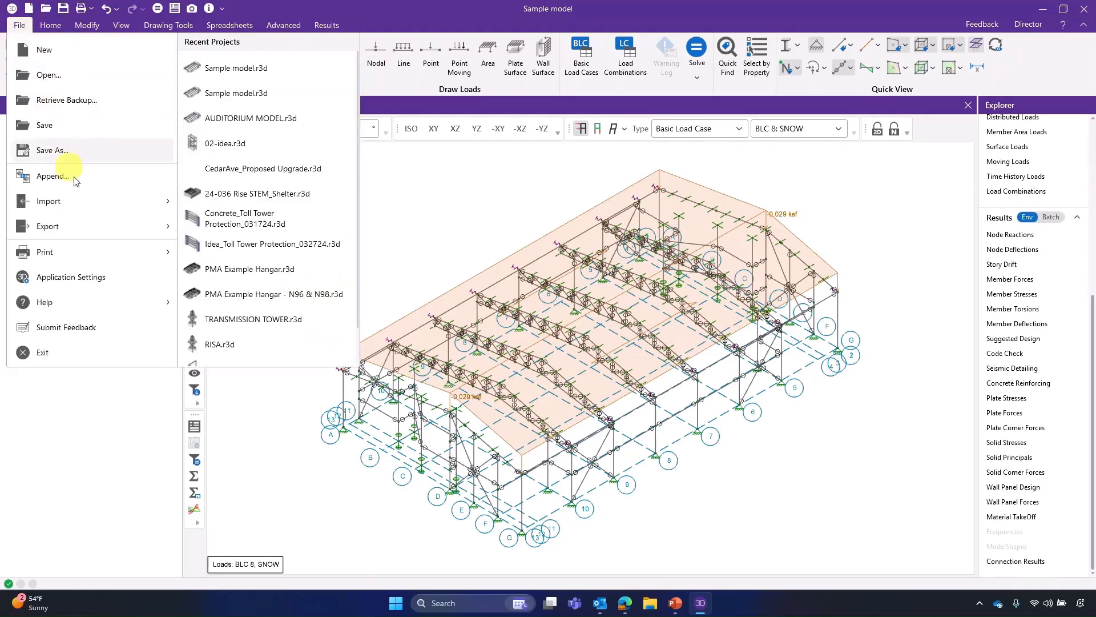
click(90, 228)
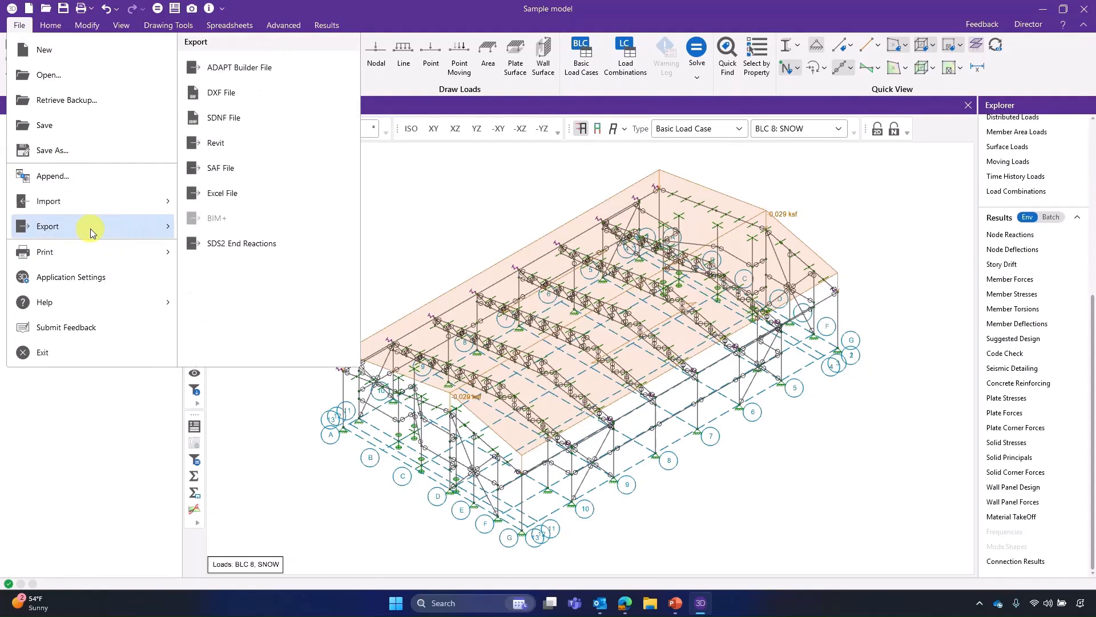
click(271, 167)
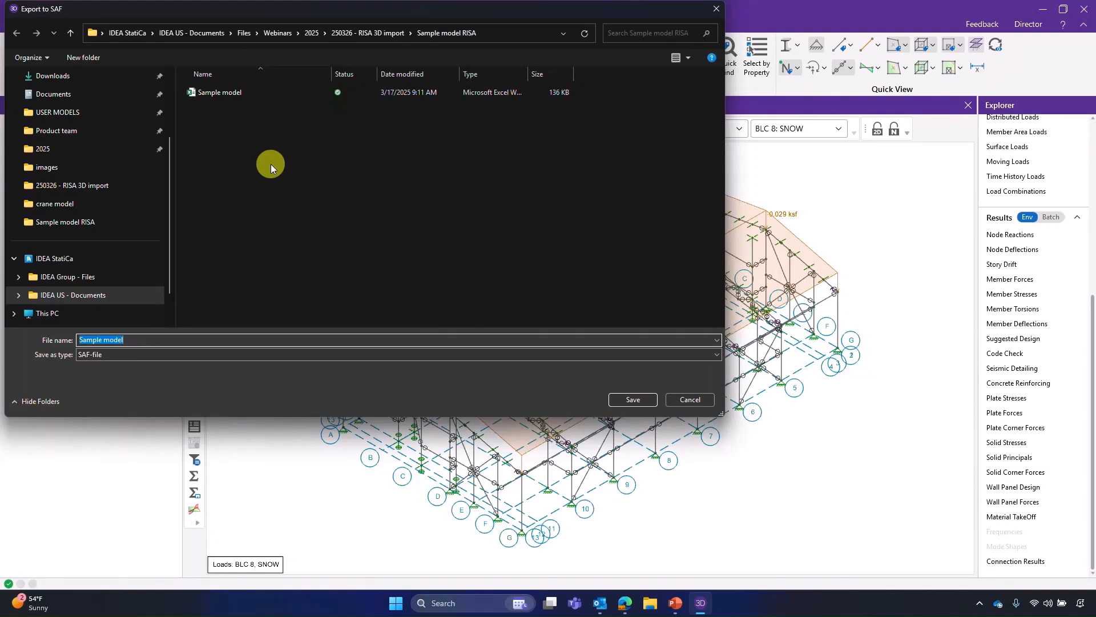
key(End)
text(-SA)
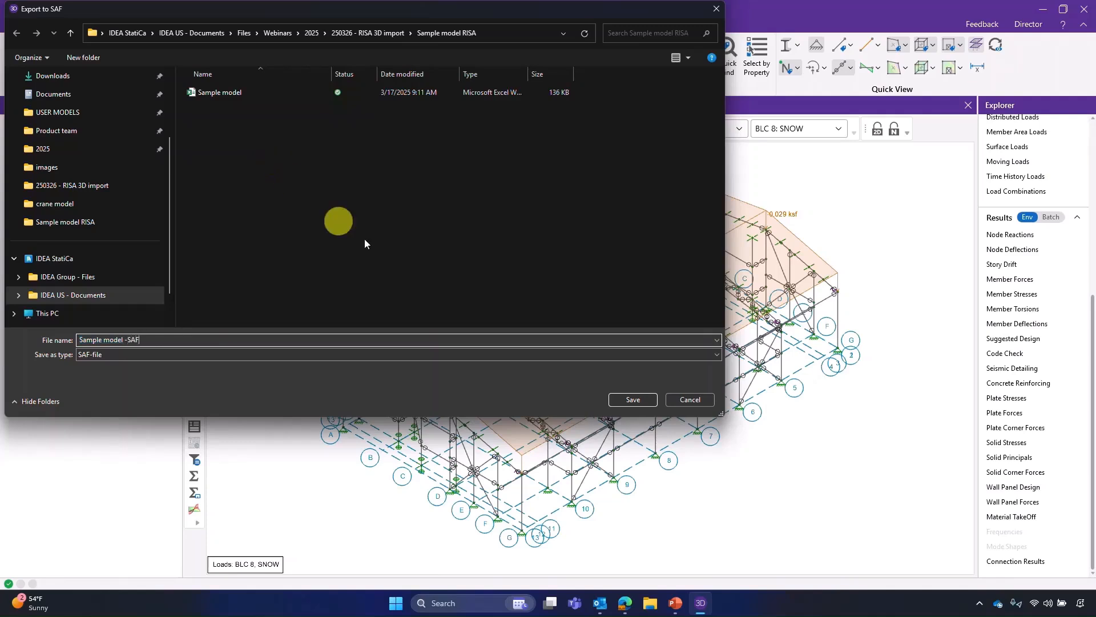
click(638, 402)
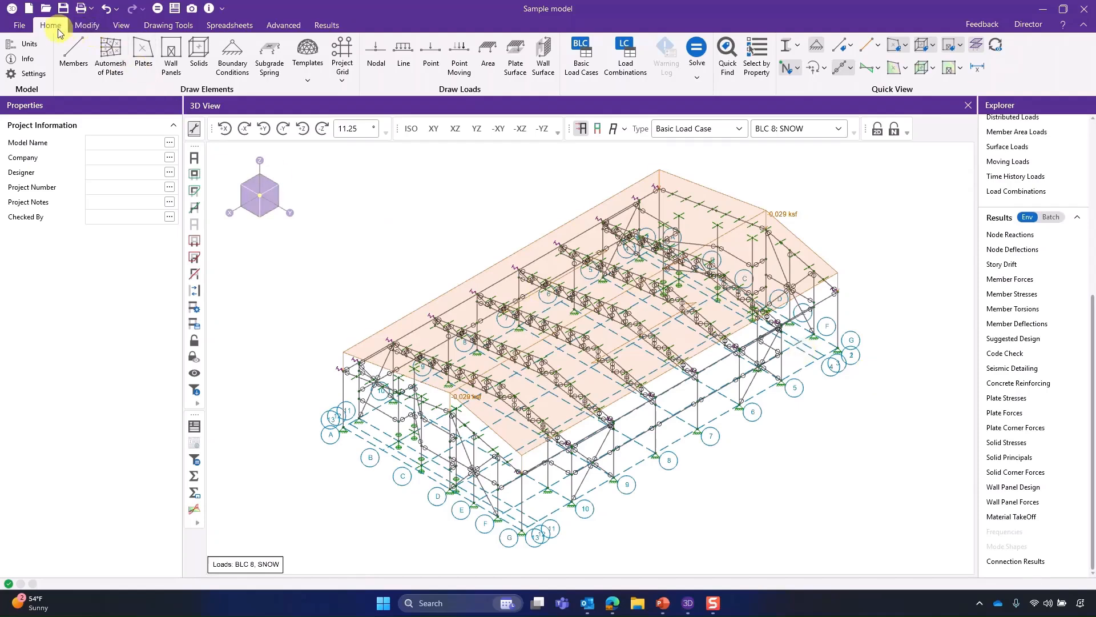
Step: Set up an Excel export of the load combination results, limited to the individual result section Member End Reactions
click(29, 29)
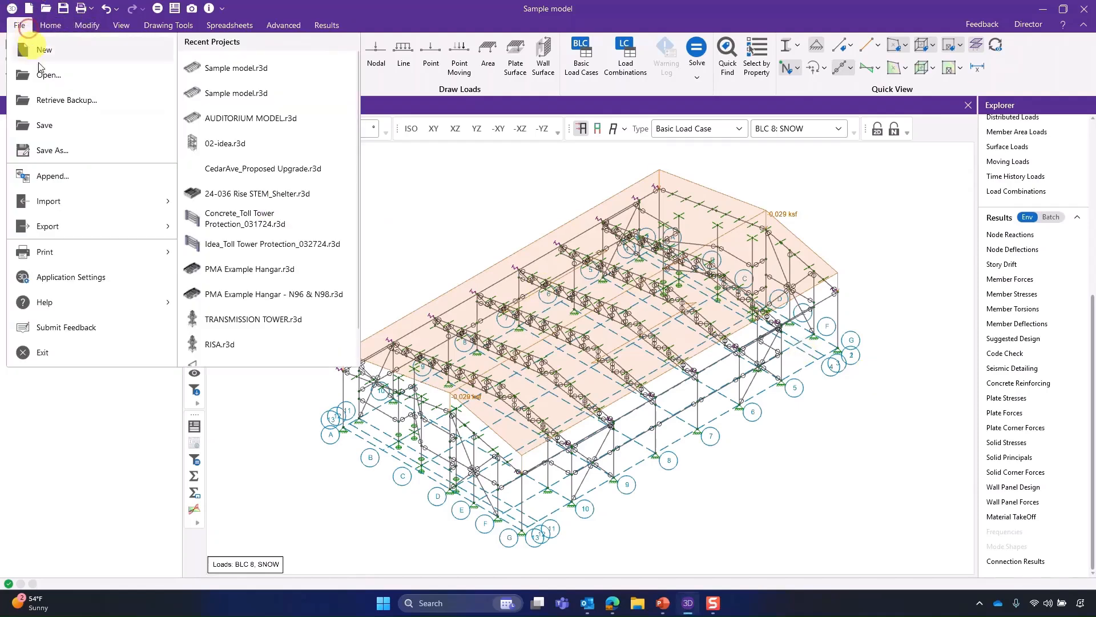
click(109, 225)
click(255, 193)
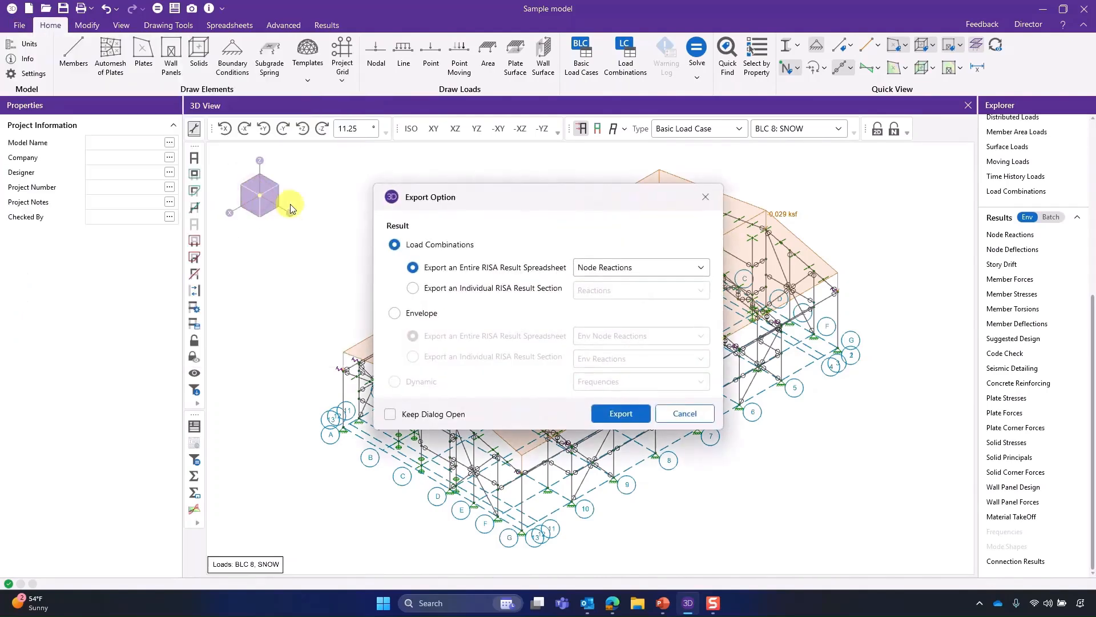
click(394, 244)
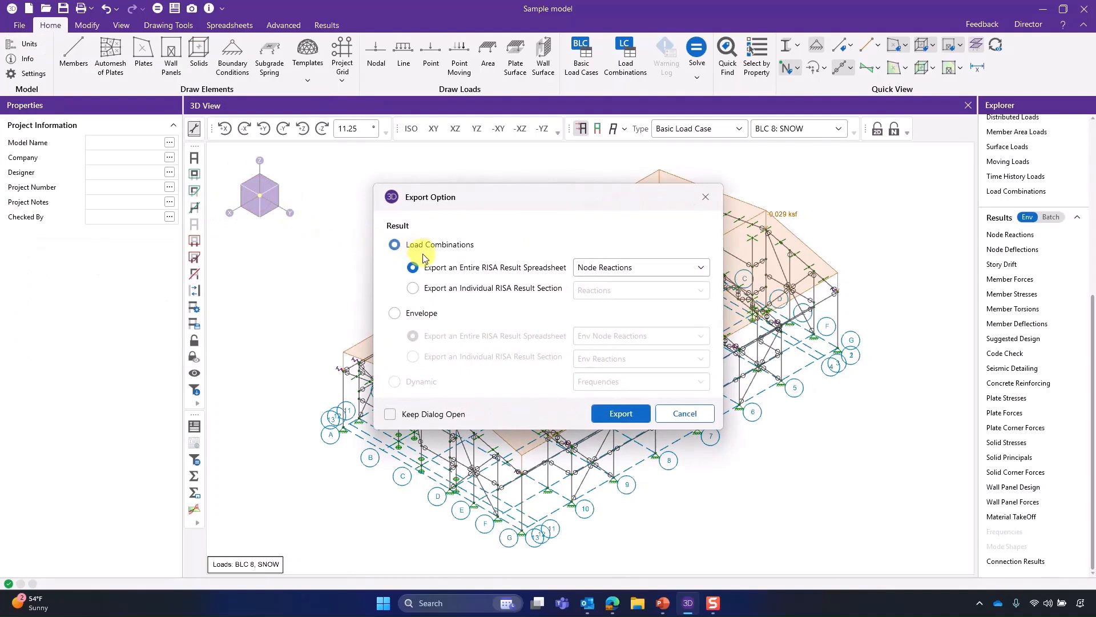
click(428, 291)
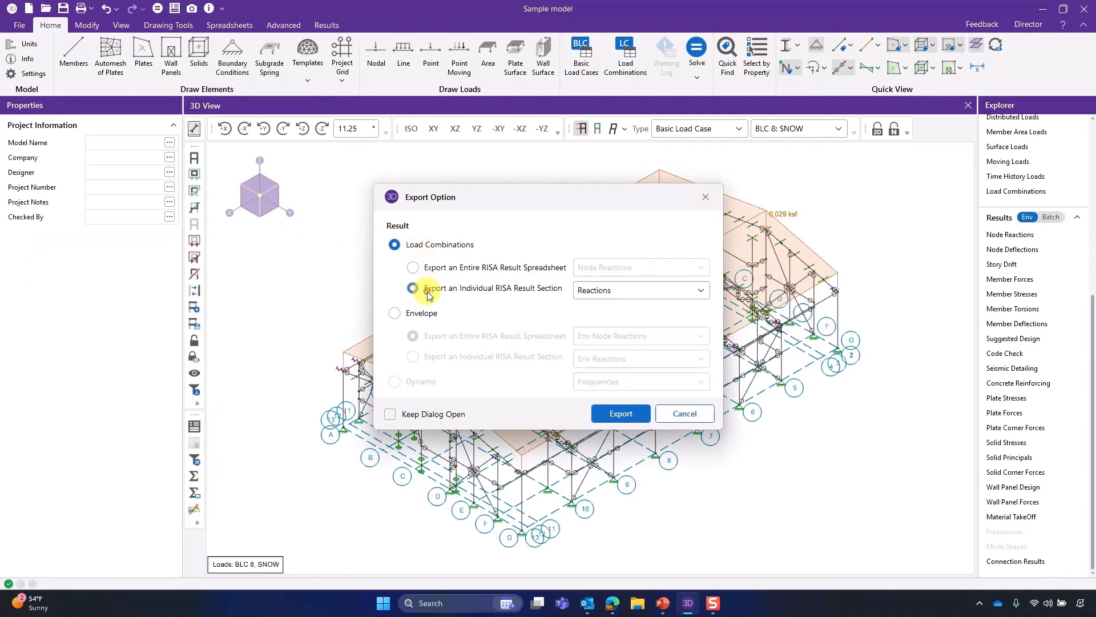
click(690, 291)
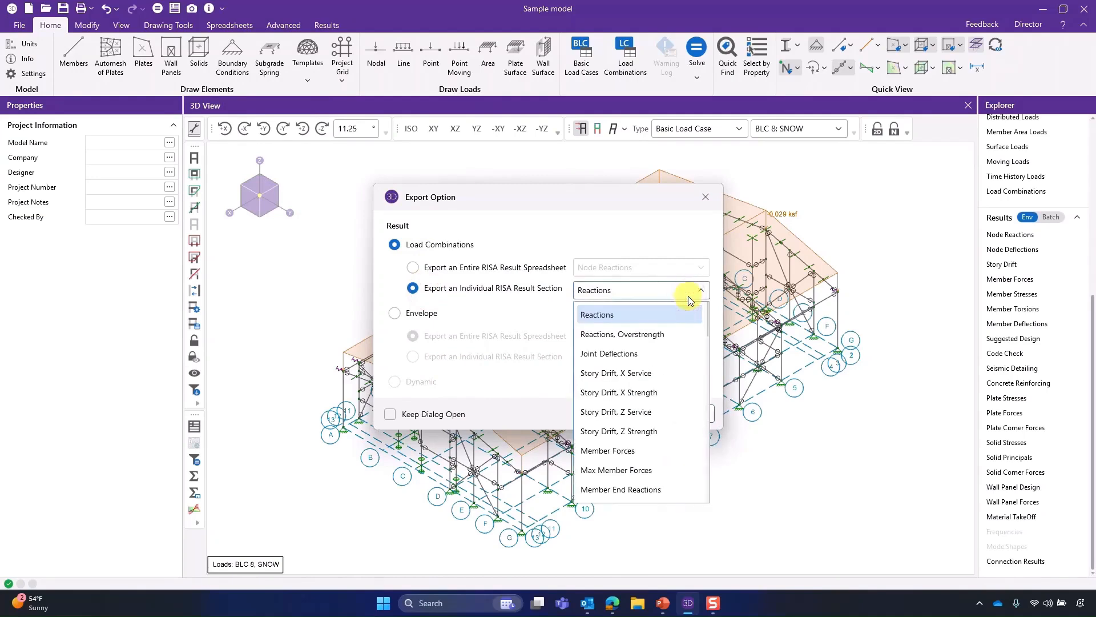
click(647, 491)
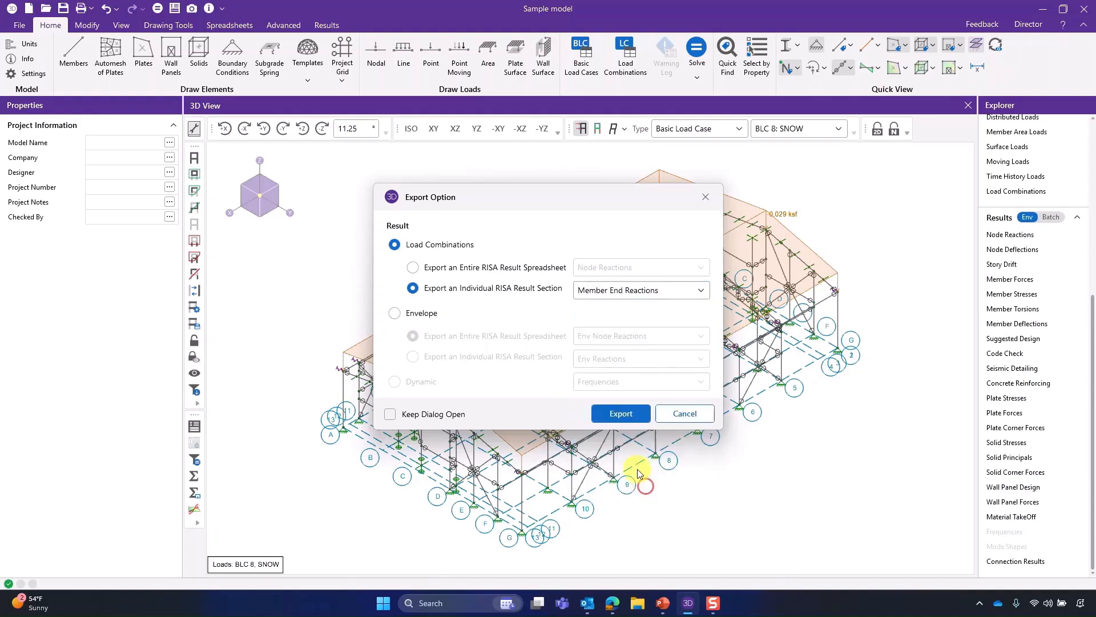
Step: Export the member end reactions to an Excel file named Member Forces in the Sample model RISA folder
click(615, 416)
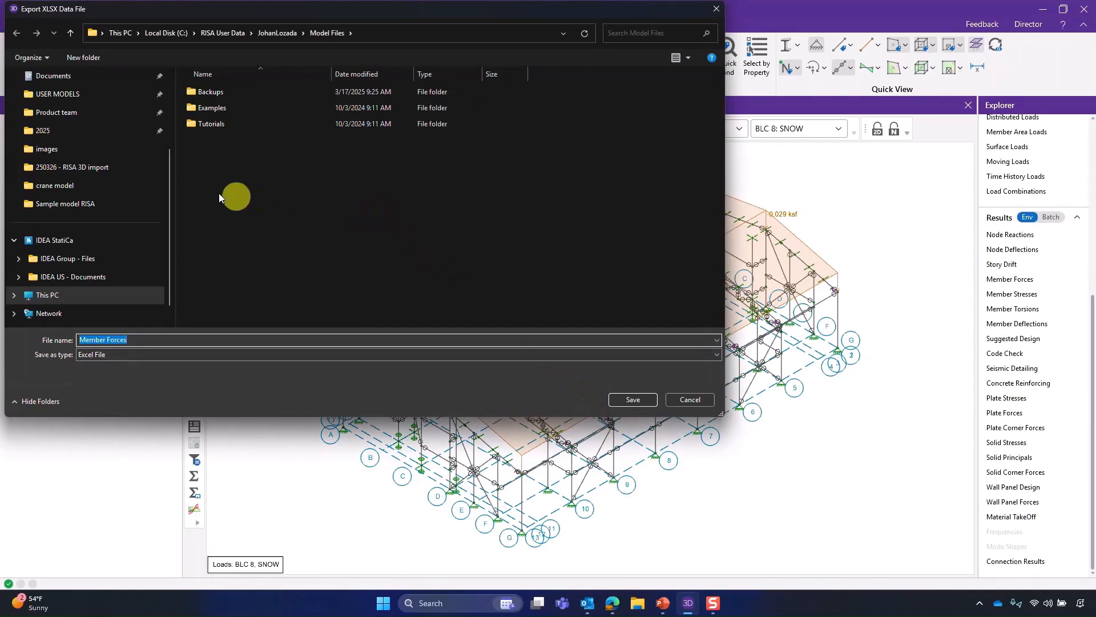
click(132, 167)
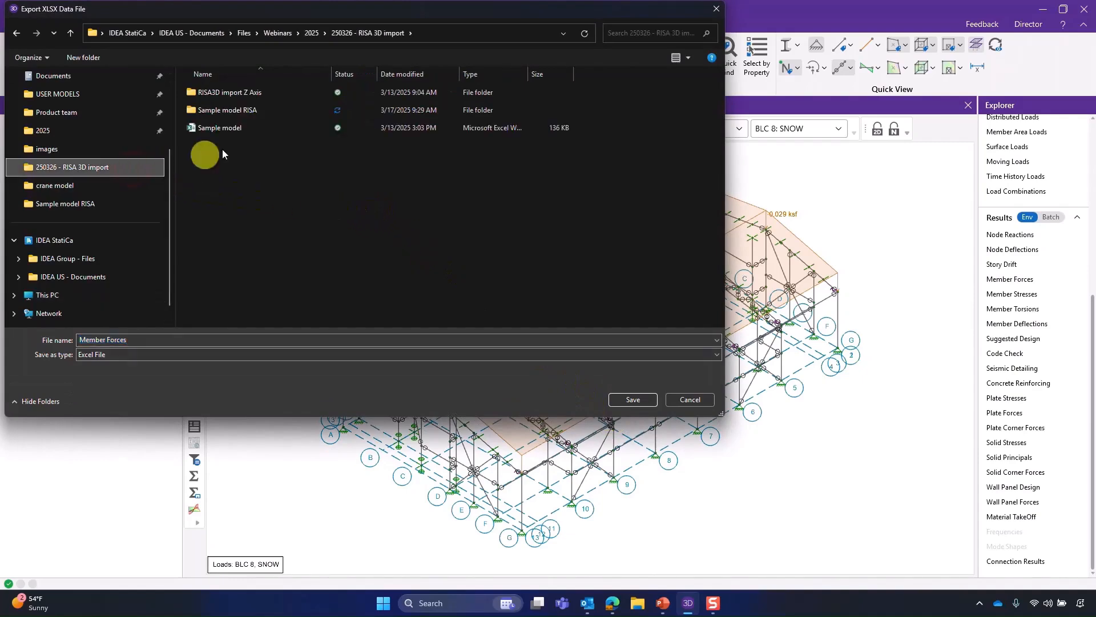
double_click(258, 111)
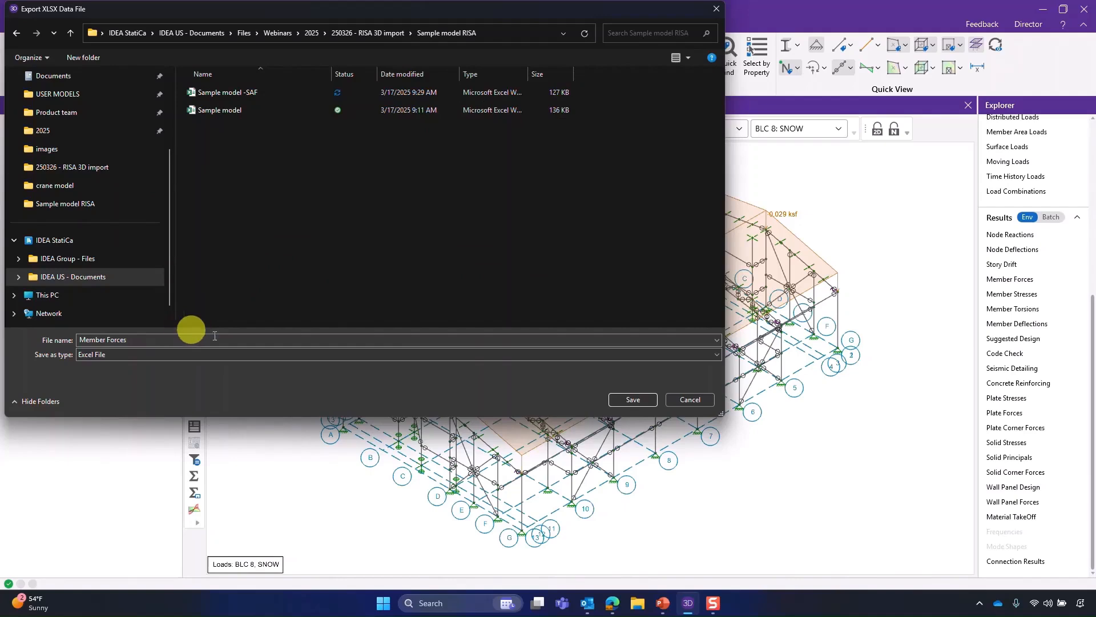
click(625, 403)
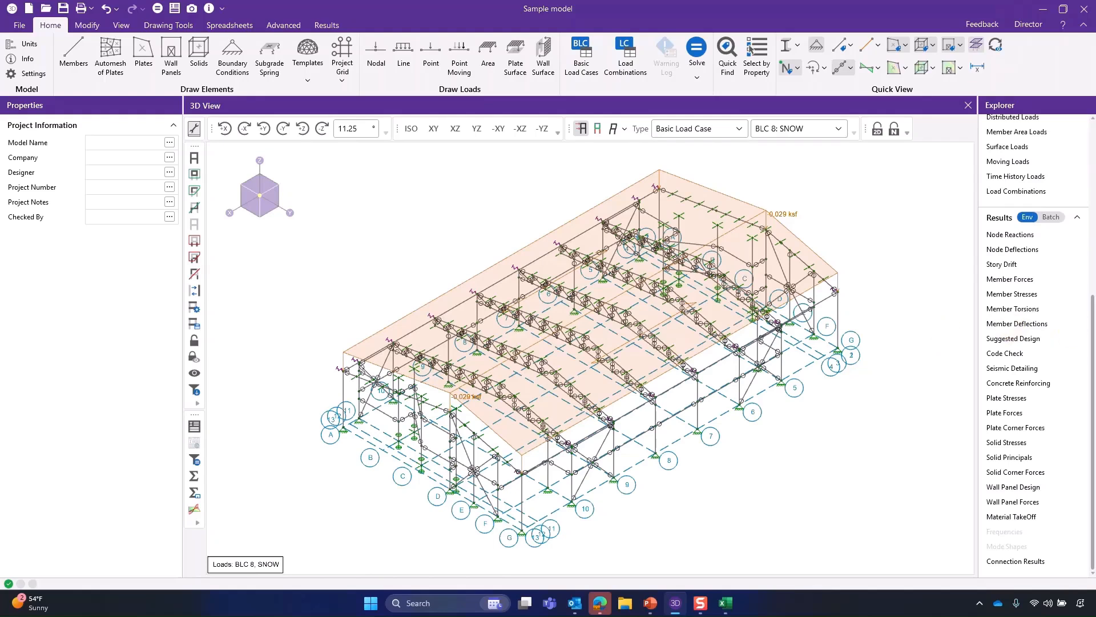
Step: Switch to the Sample model -SAF workbook in Excel and set member M1's LCS to "Z by vector" on the StructuralCurveMember sheet
key(alt+Tab)
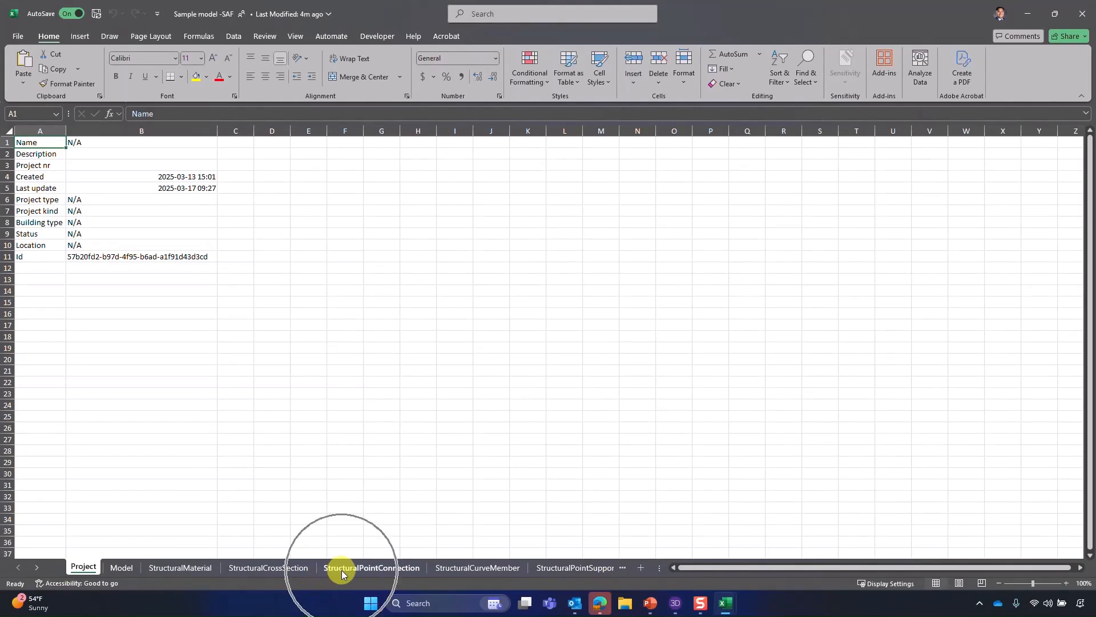
click(484, 568)
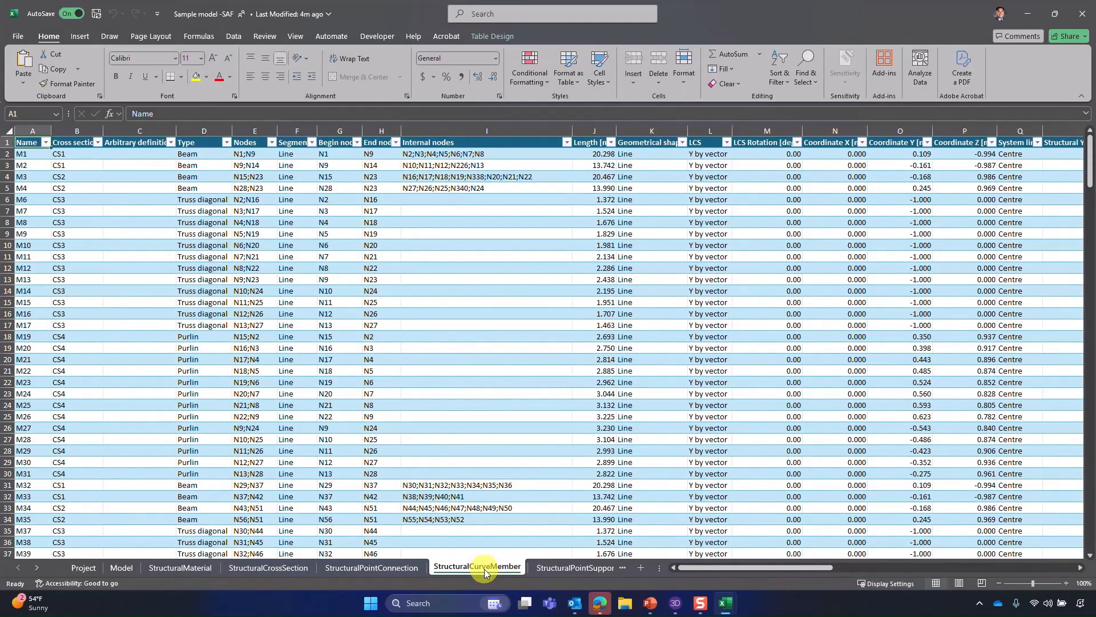
click(706, 156)
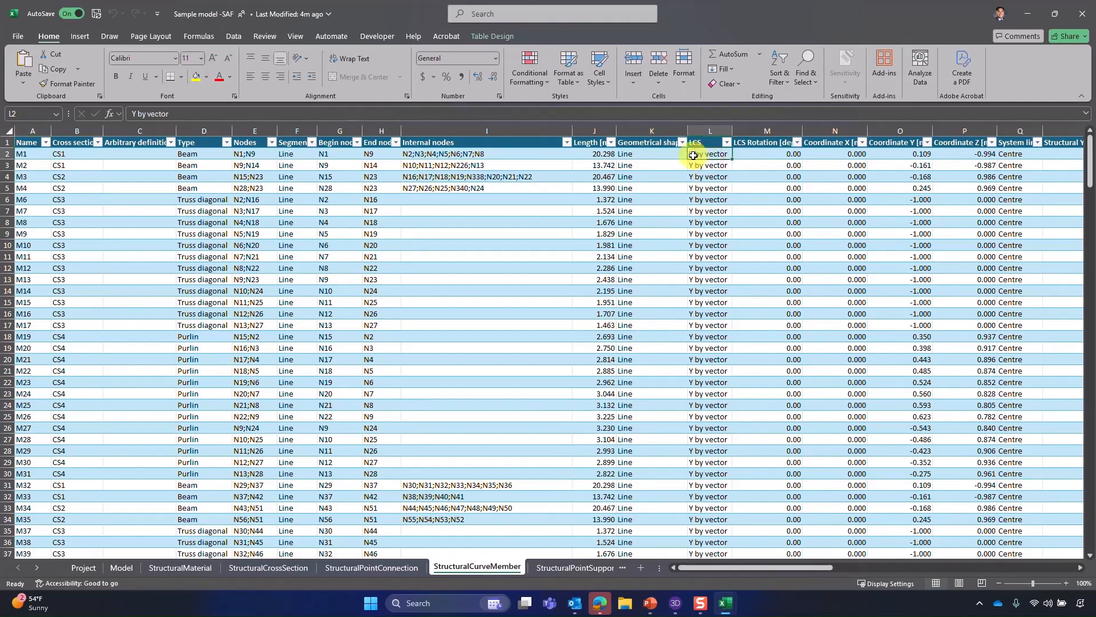
double_click(693, 156)
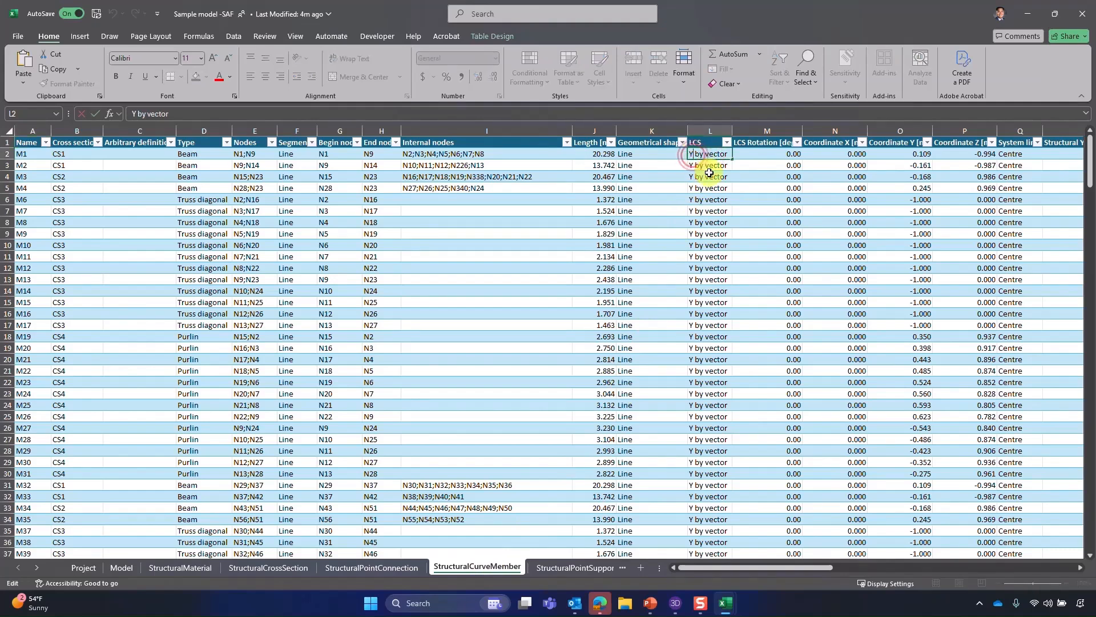
key(Delete)
text(Z)
key(Return)
key(Up)
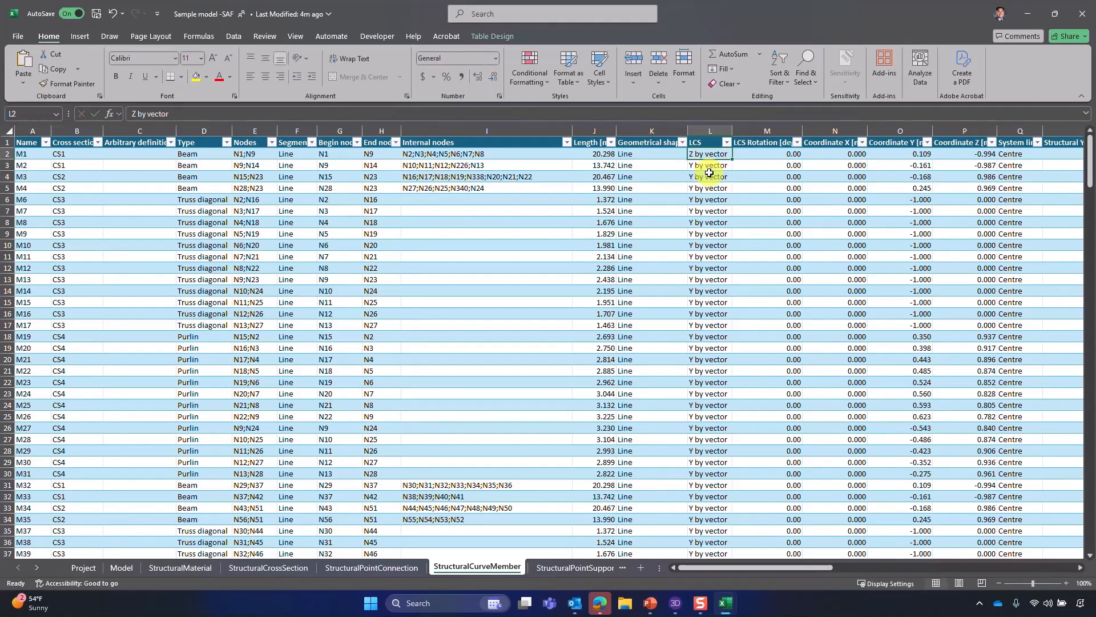
Step: Copy M1's "Z by vector" value to the LCS cells of all remaining members and save the workbook
key(ctrl+c)
key(Down)
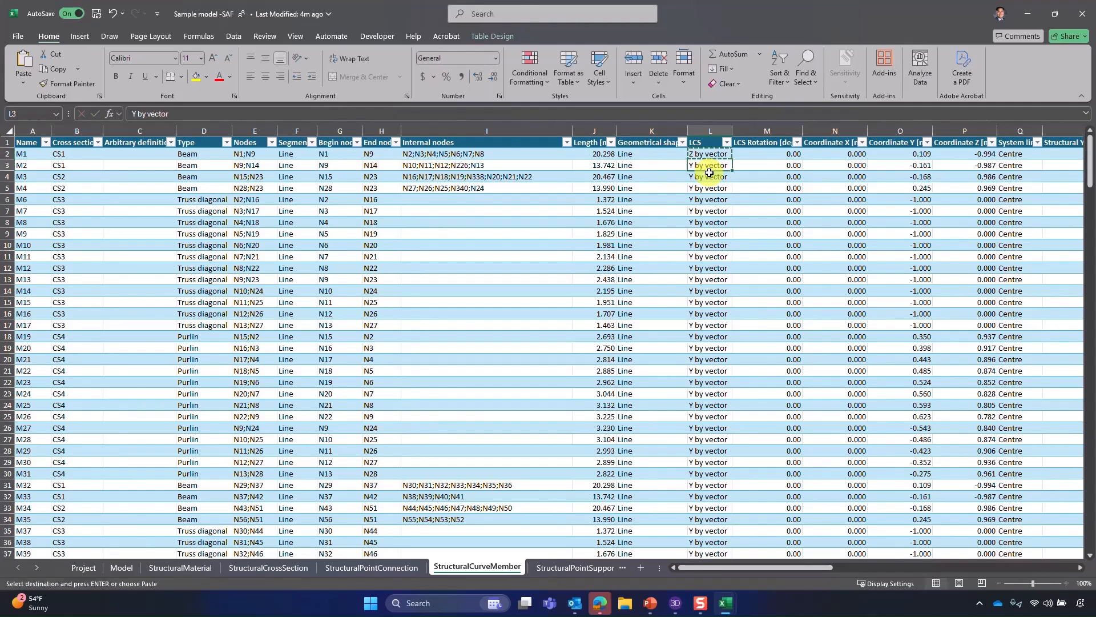
key(ctrl+shift+Down)
key(ctrl+v)
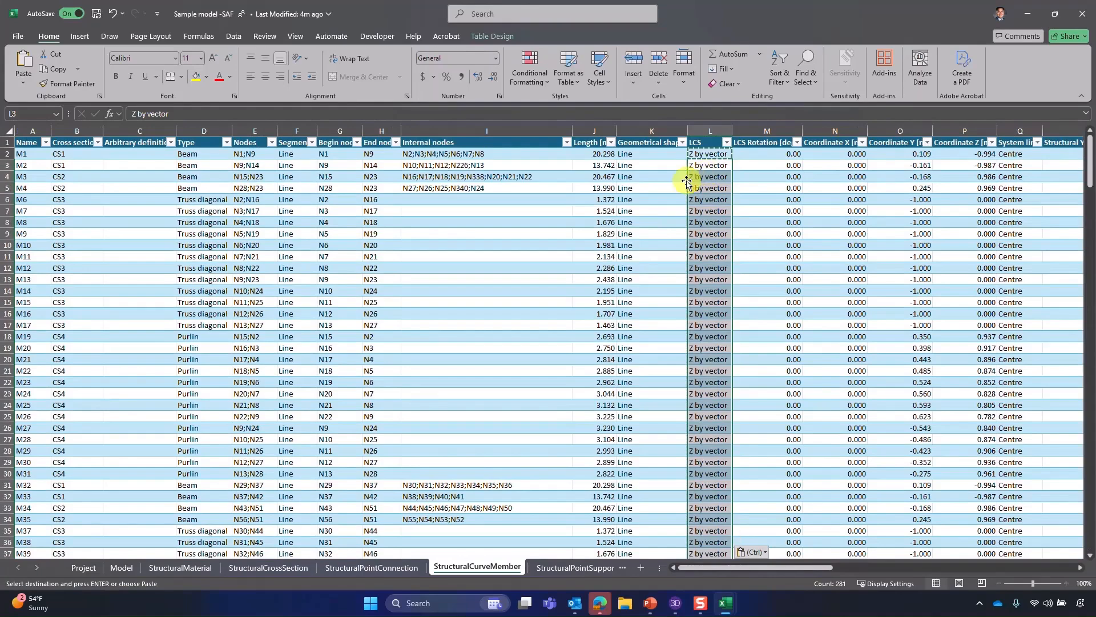
click(675, 185)
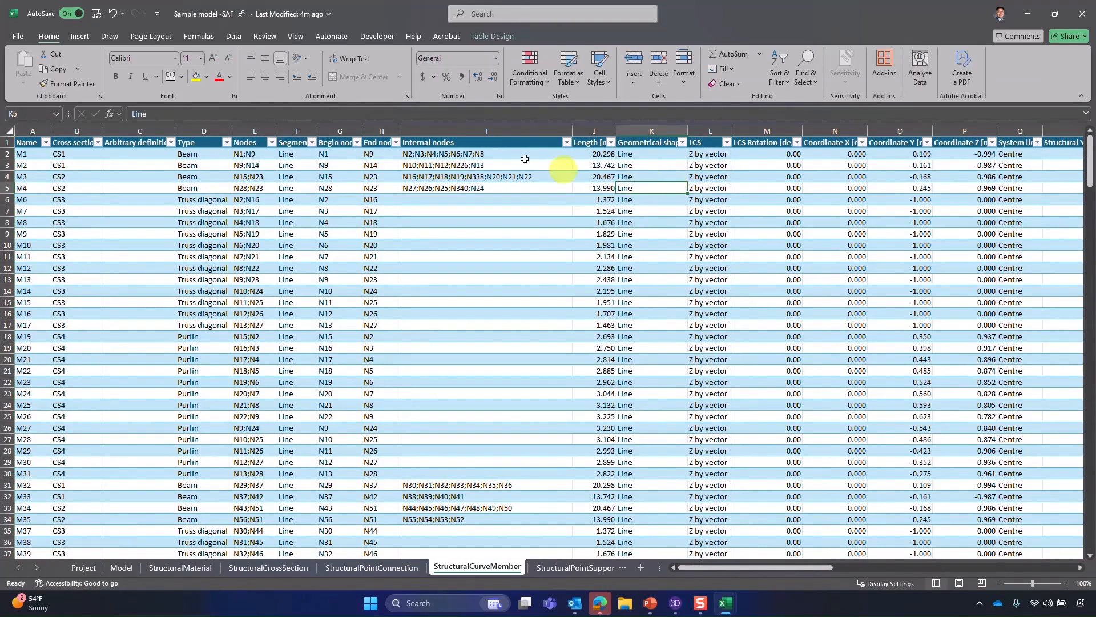
click(93, 19)
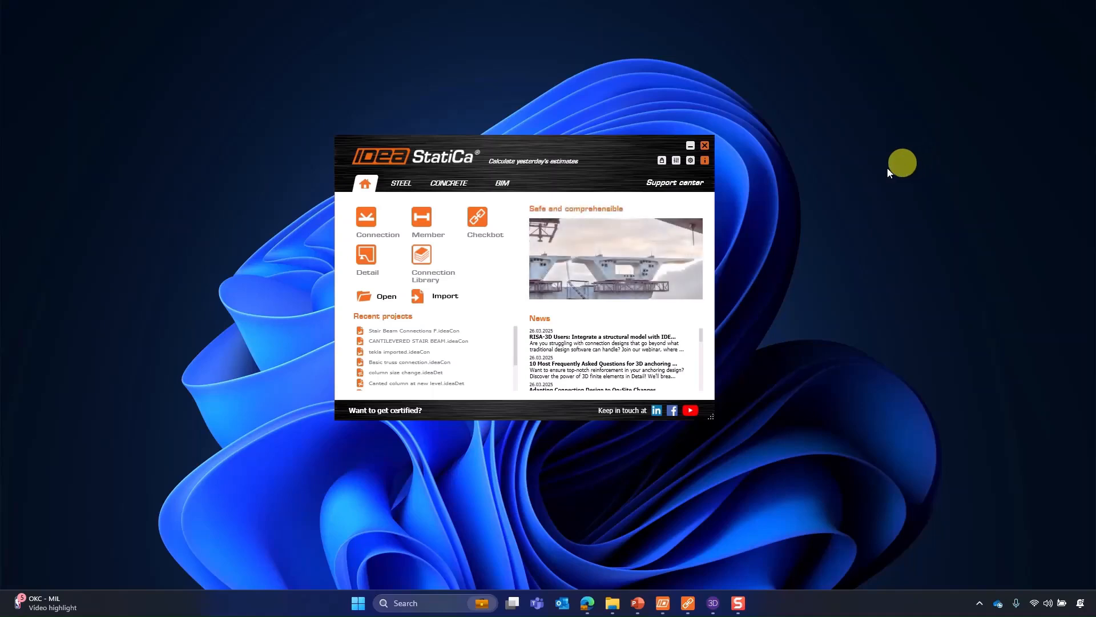
Step: Create a Checkbot steel project named "RISA-IDEA Integration" with design code AISC 360-22 (LRFD)
click(474, 228)
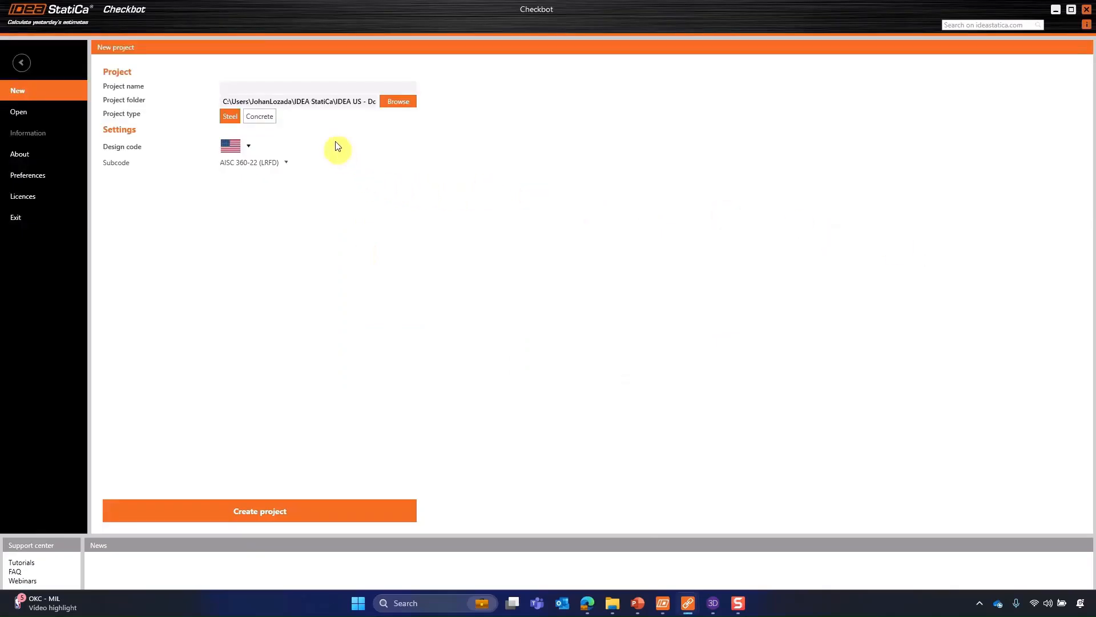
click(328, 87)
text(RISA-IDEA Interat)
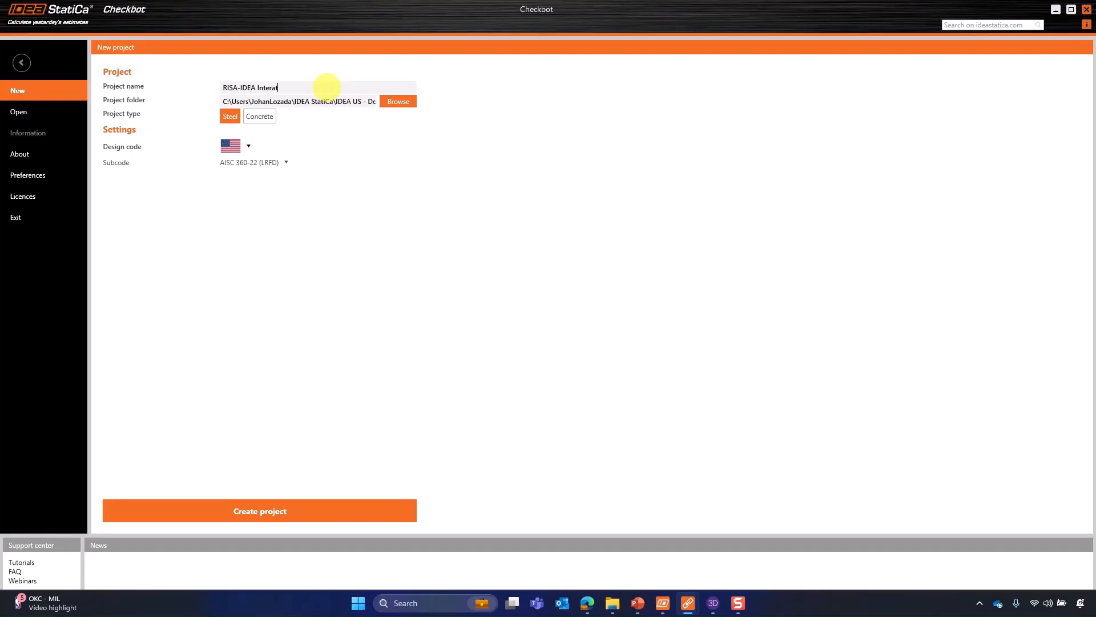
key(BackSpace)
key(BackSpace)
key(BackSpace)
text(gration)
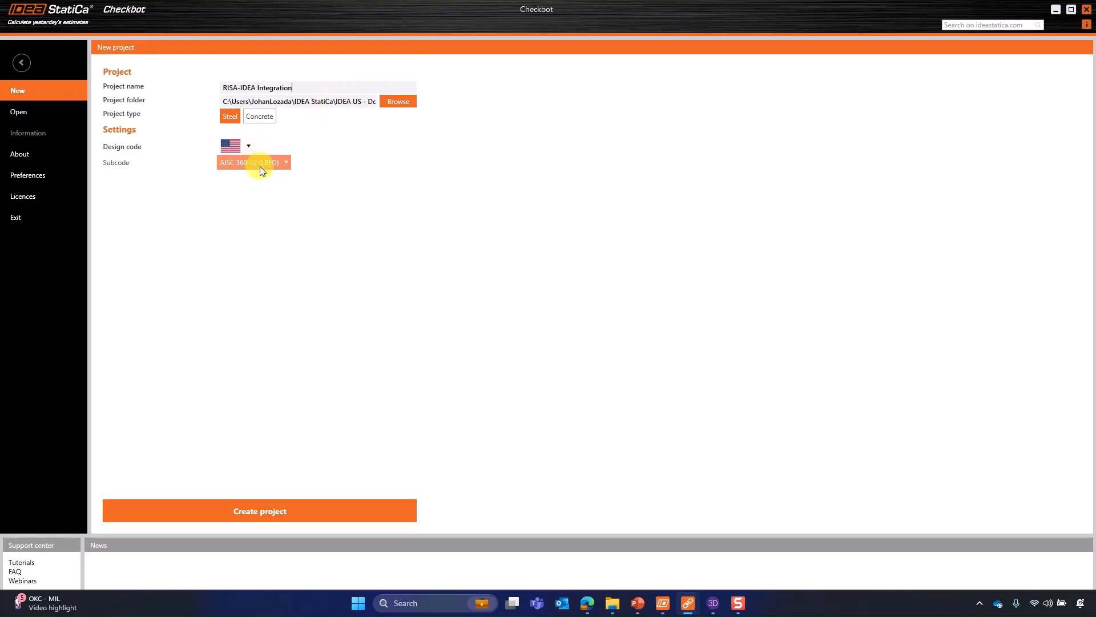
click(261, 509)
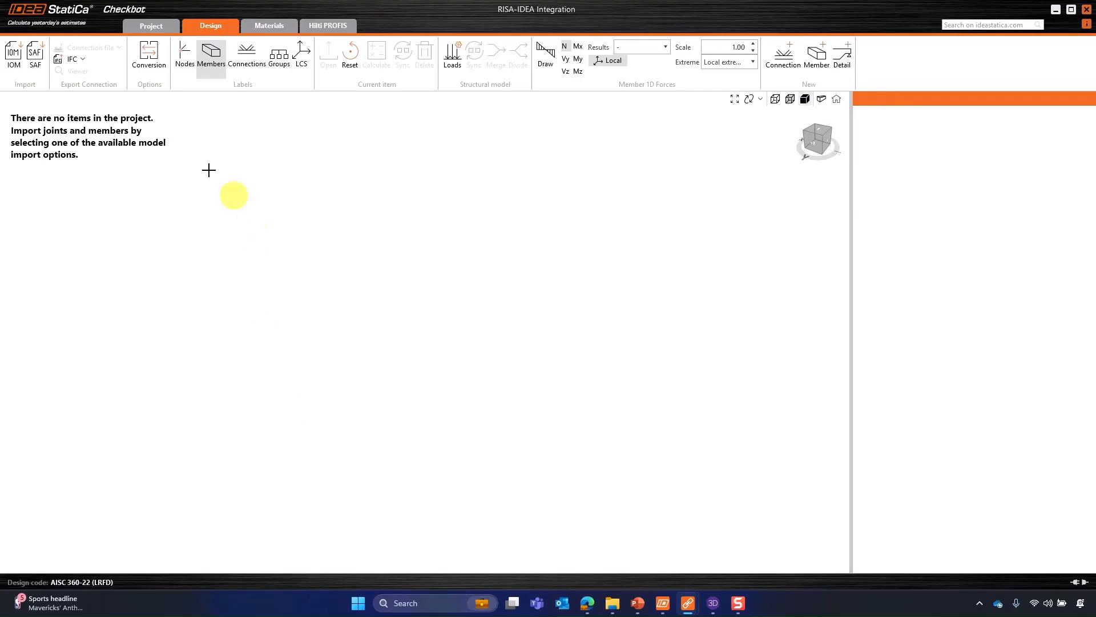
Step: Import the "Sample model -SAF" workbook into the project as SAF and turn off the member labels
click(40, 52)
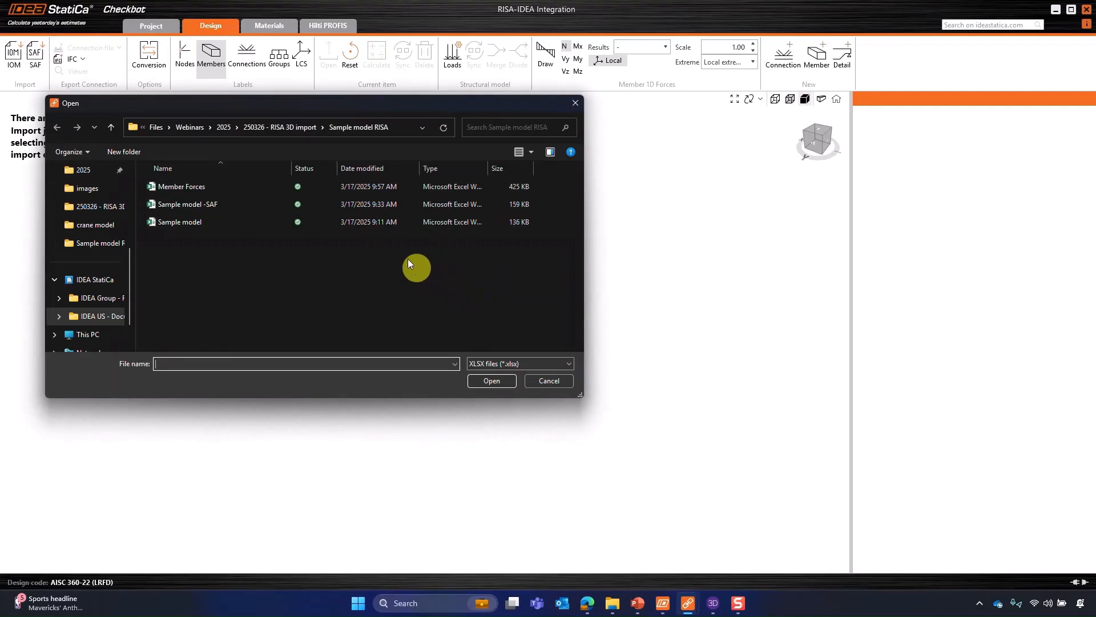
double_click(238, 205)
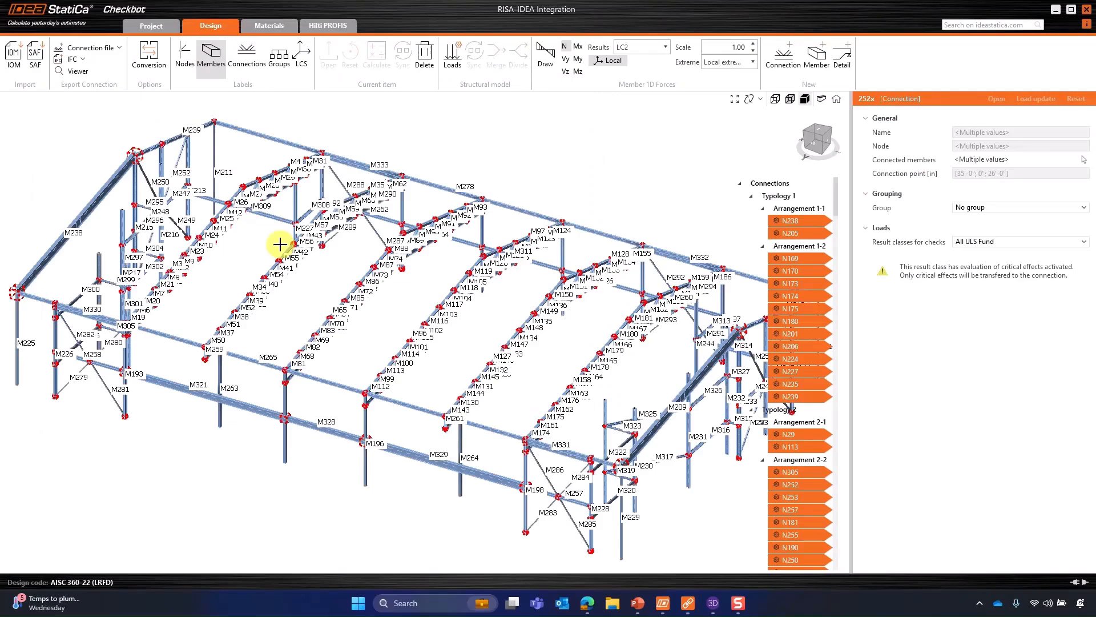
click(214, 74)
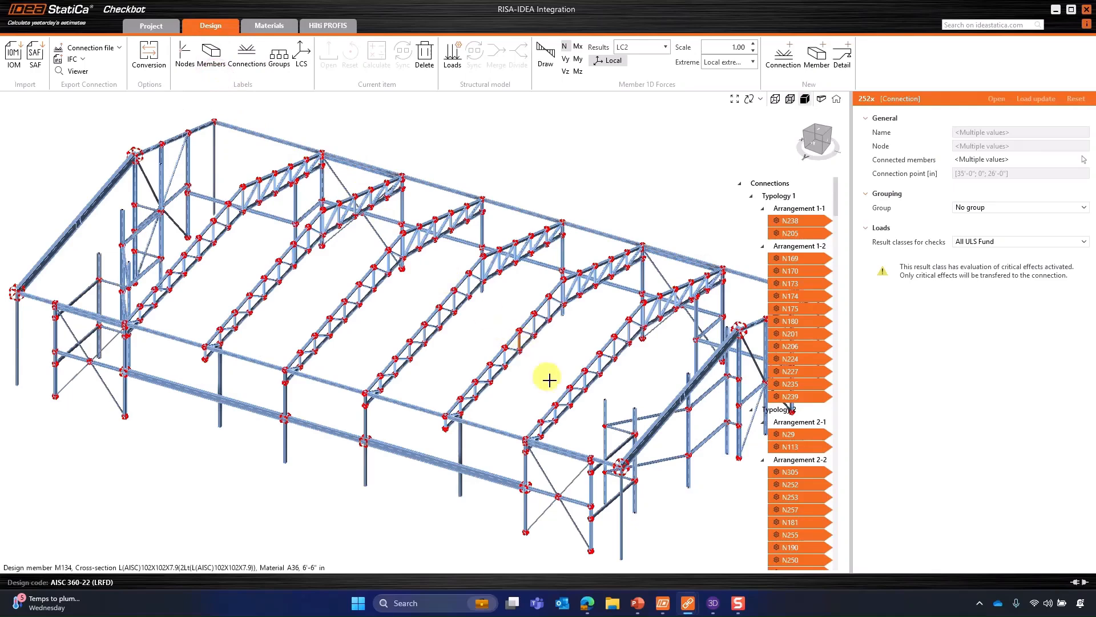
Step: Examine the orientation of the columns and horizontal members in the end frame of the imported model
middle_drag(497, 375, 472, 360)
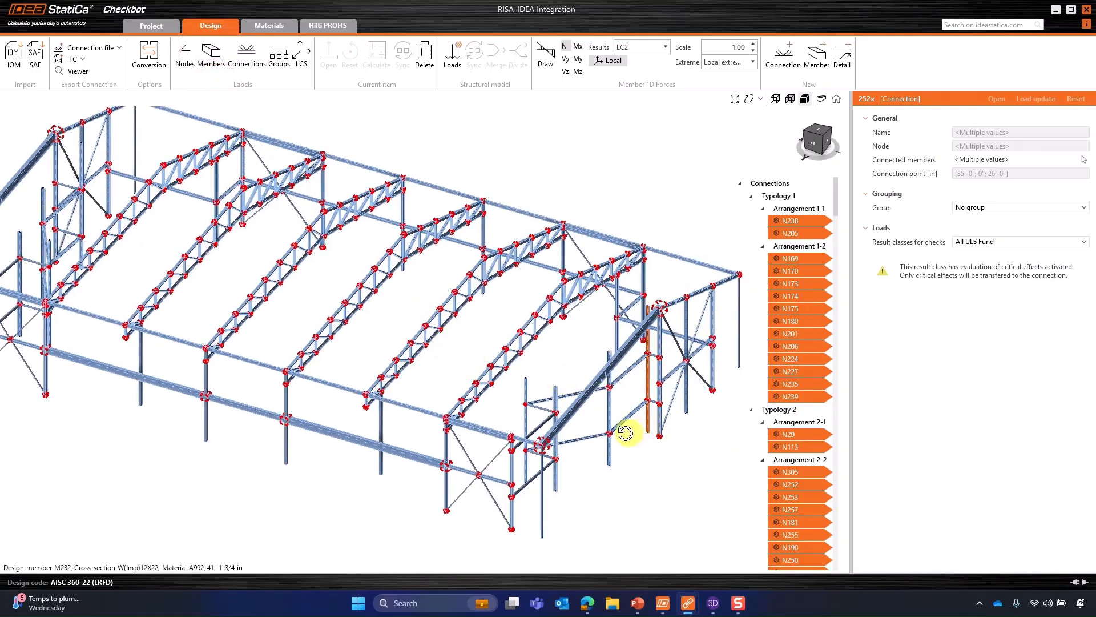
ctrl+middle_drag(630, 431, 609, 435)
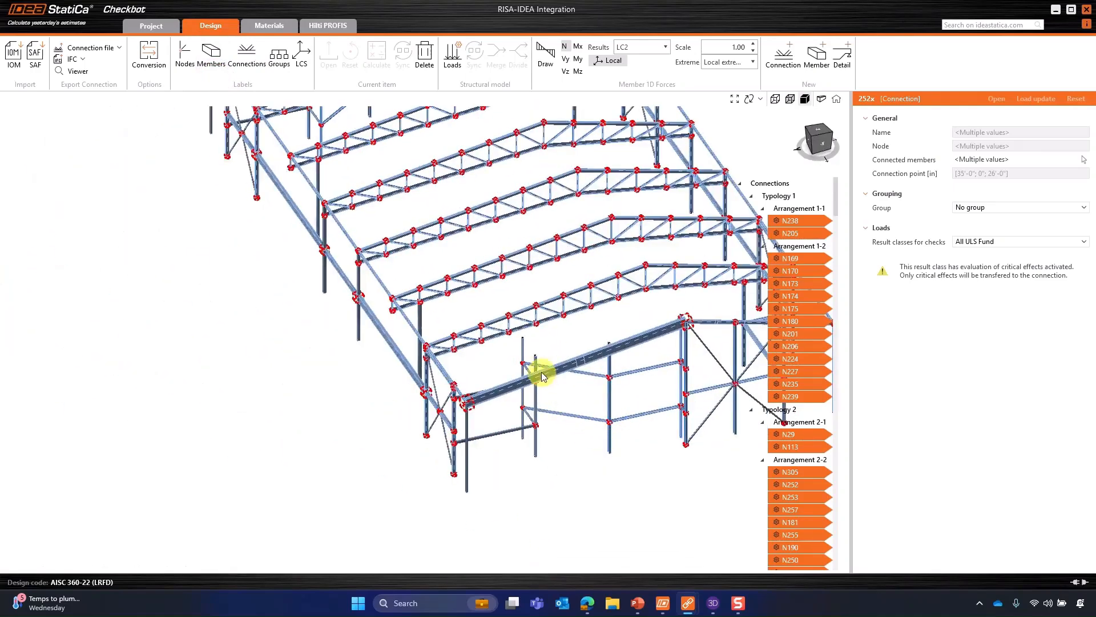
scroll(539, 371, up, 5)
scroll(542, 373, up, 2)
middle_drag(572, 416, 477, 391)
ctrl+middle_drag(516, 423, 485, 367)
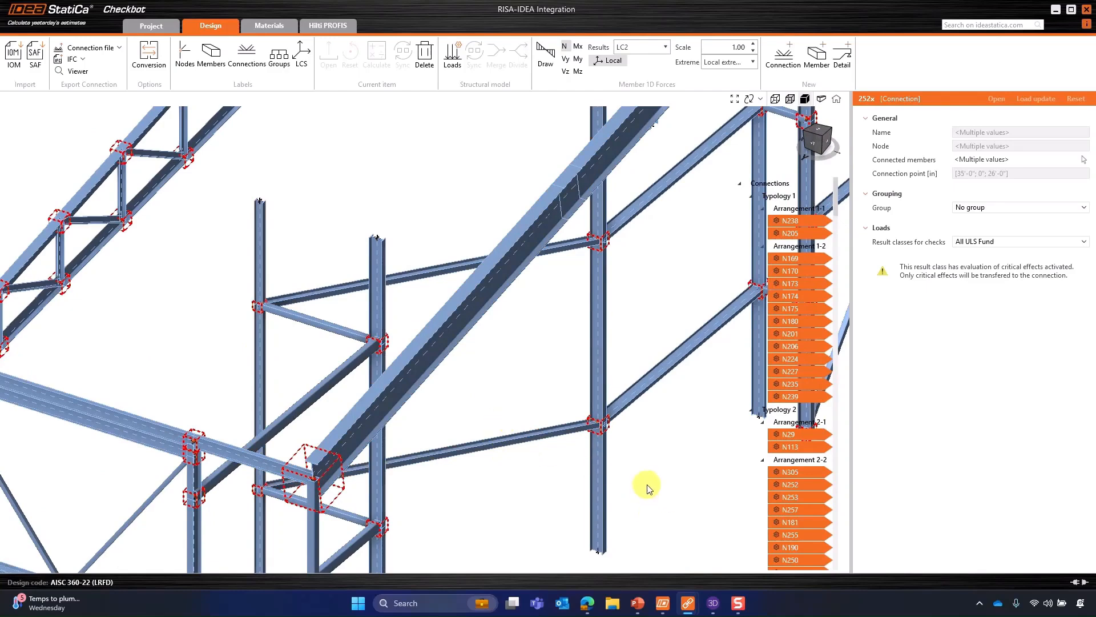
Step: Switch to the RISA-3D model, set its members to Rendered display, and inspect the same end-frame members
click(713, 603)
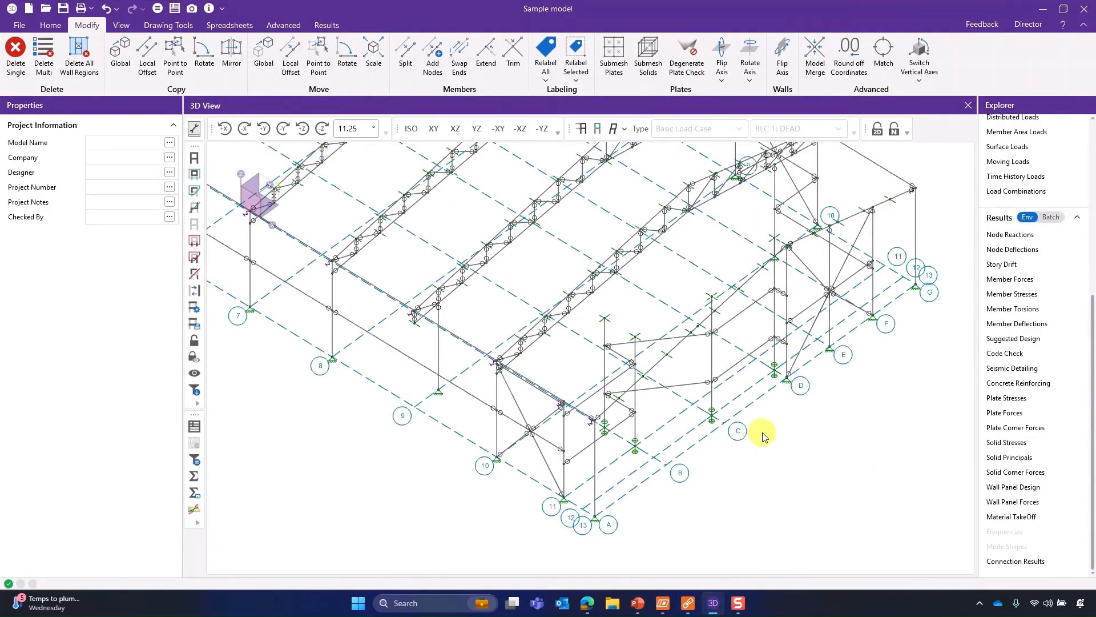
key(F2)
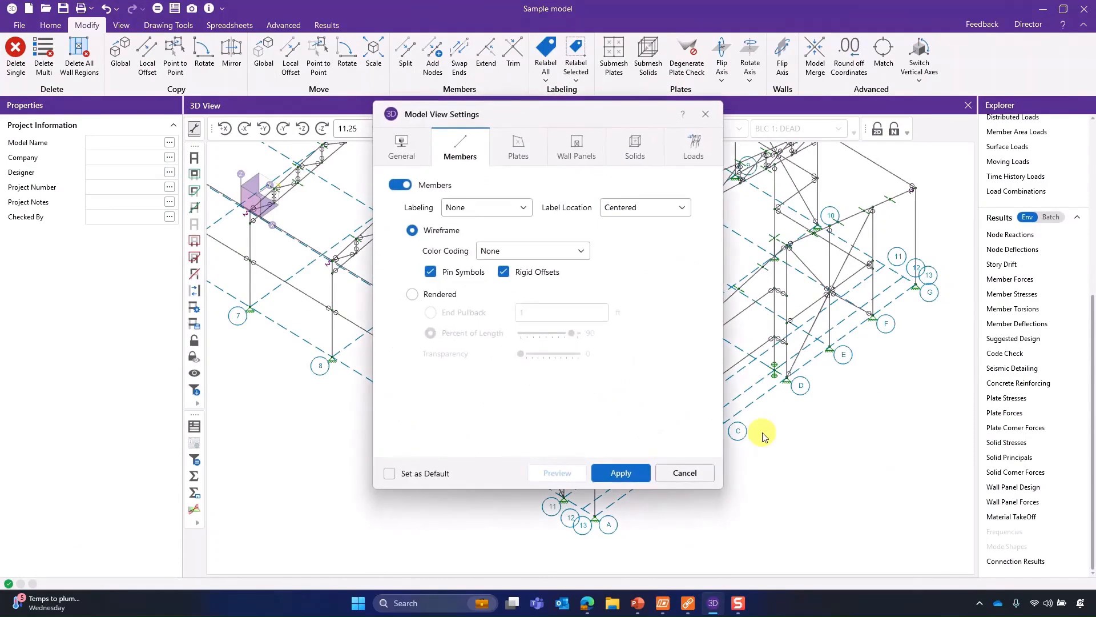
click(442, 294)
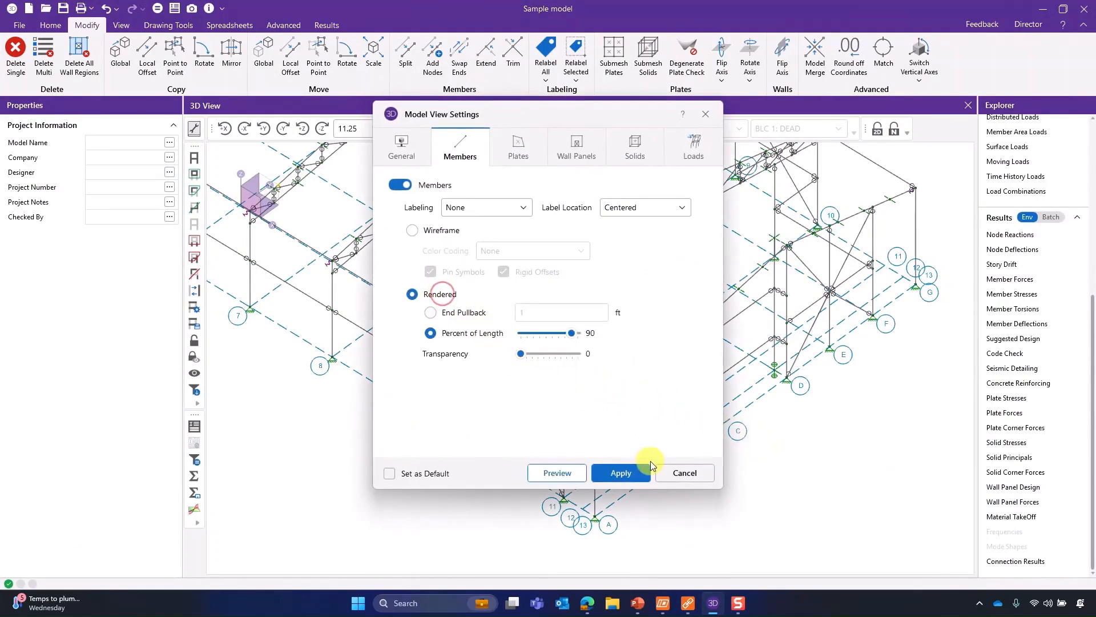
click(634, 472)
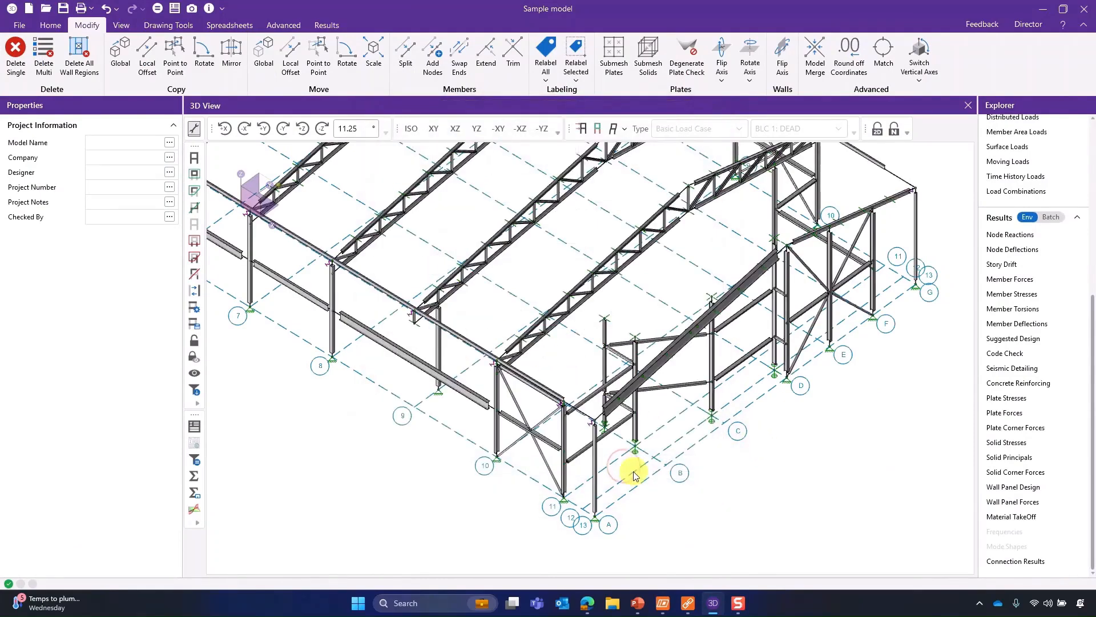
scroll(619, 354, up, 5)
scroll(619, 358, up, 4)
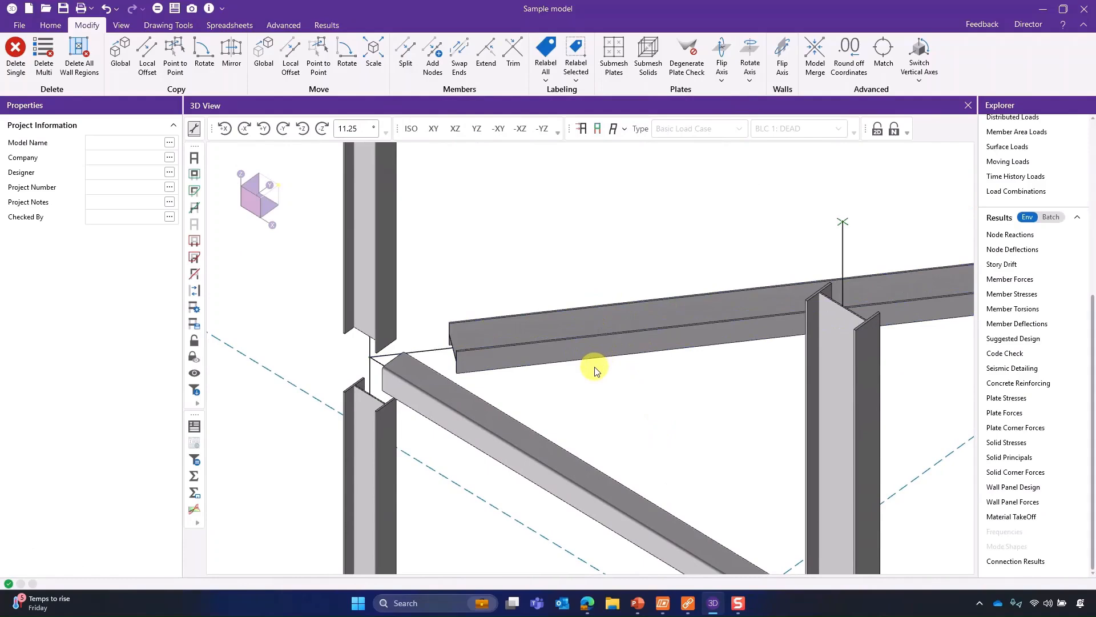
scroll(594, 368, down, 2)
scroll(583, 400, down, 4)
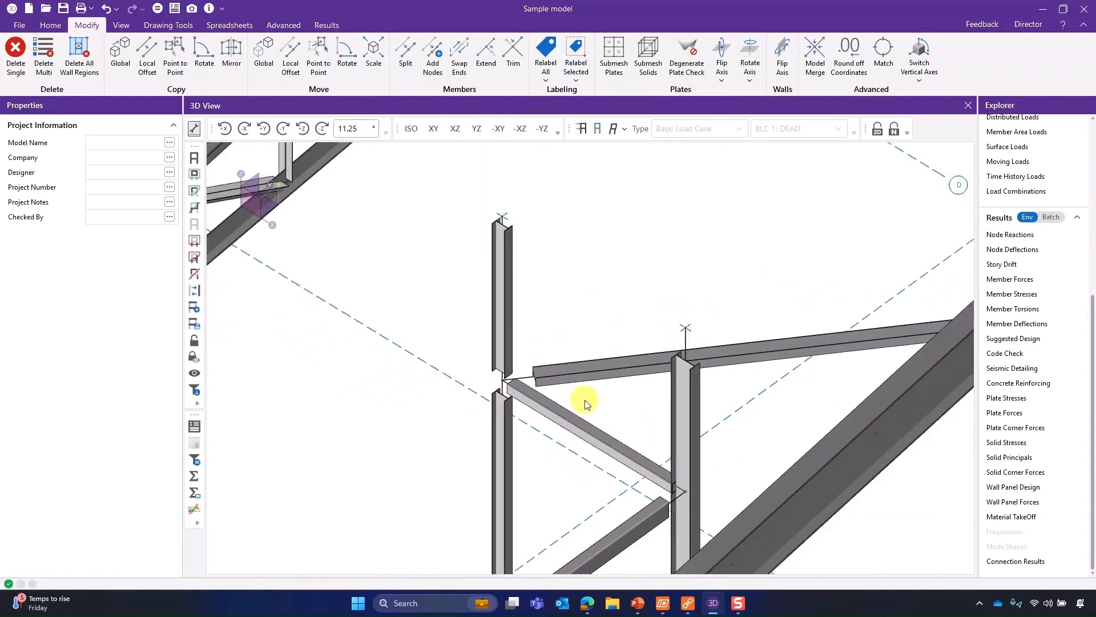
scroll(586, 401, down, 2)
scroll(706, 455, down, 1)
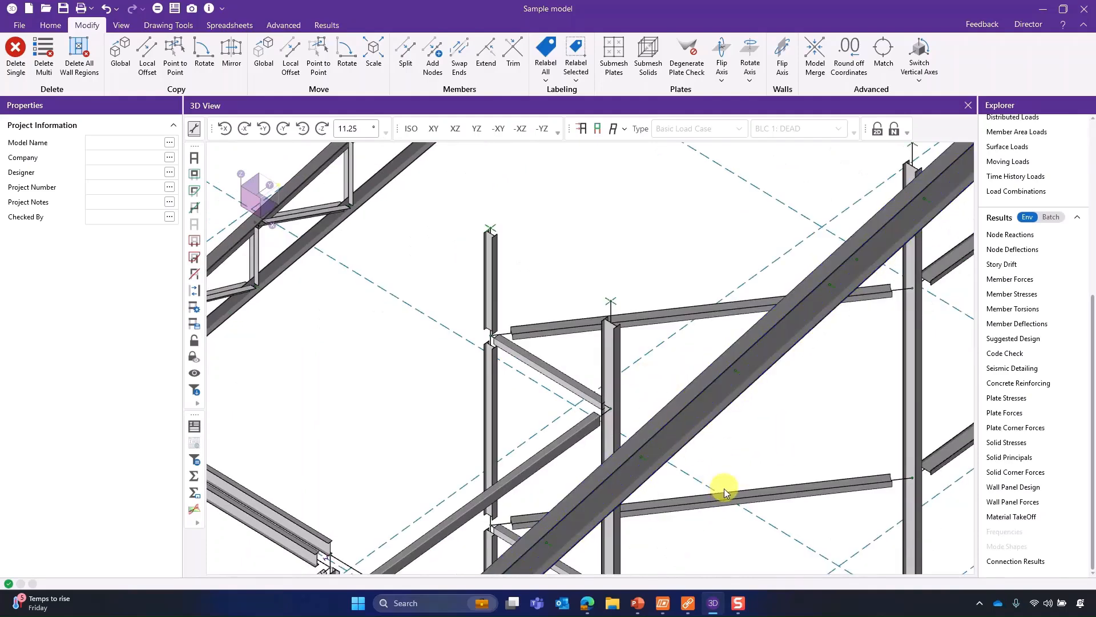
Step: Return to the RISA-IDEA Integration project in Checkbot and compare the end-frame member orientations with the RISA-3D model
click(687, 605)
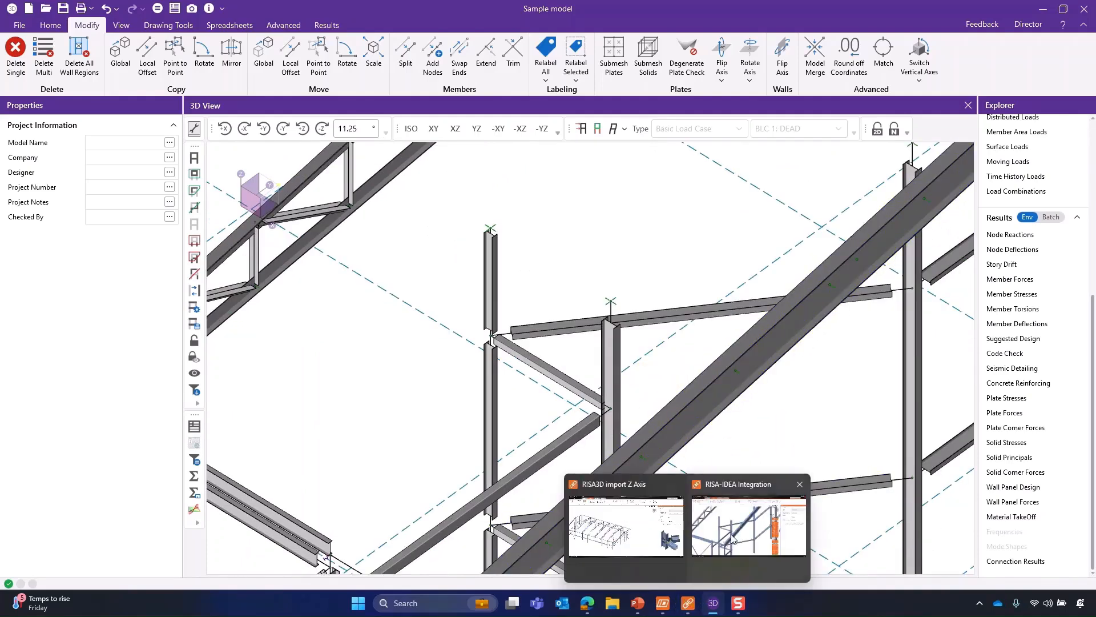
click(735, 543)
scroll(306, 311, up, 5)
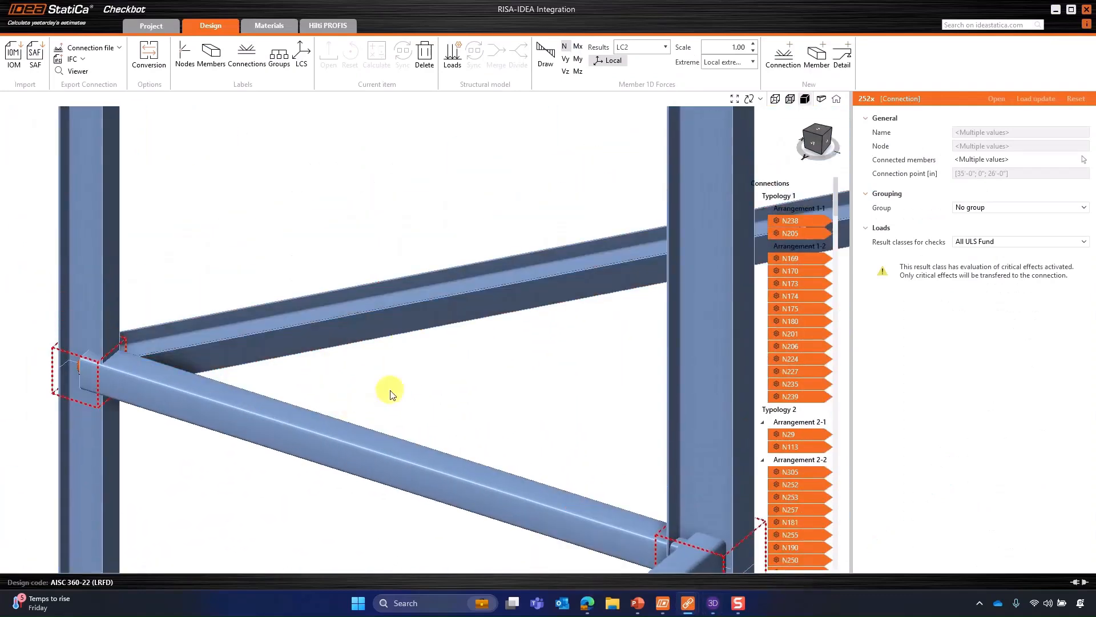
scroll(394, 403, down, 5)
scroll(597, 412, down, 3)
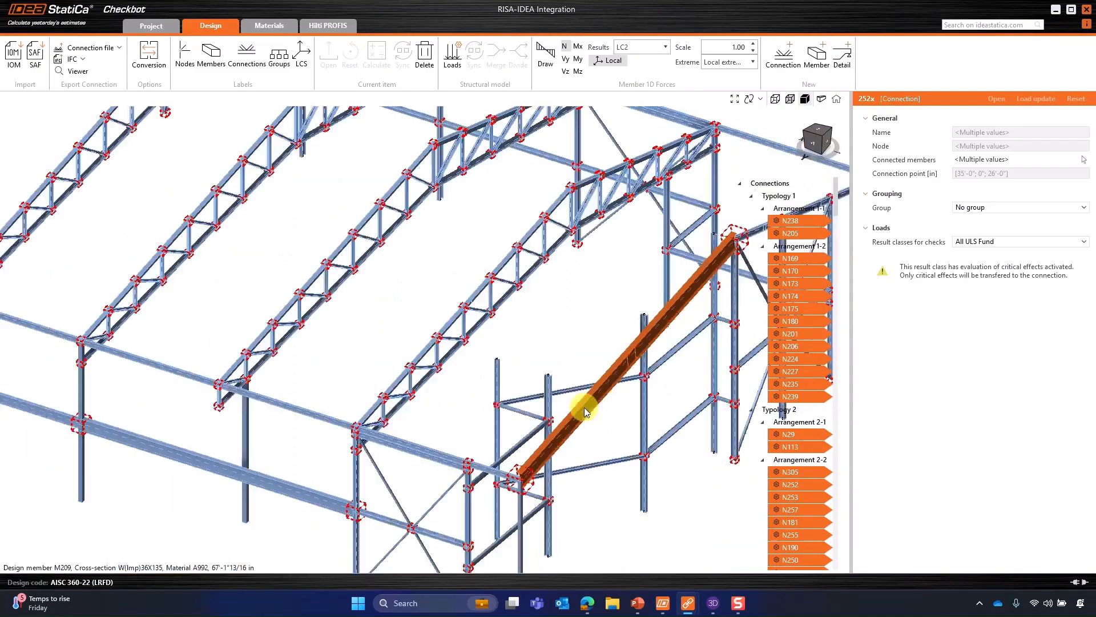
scroll(571, 404, up, 2)
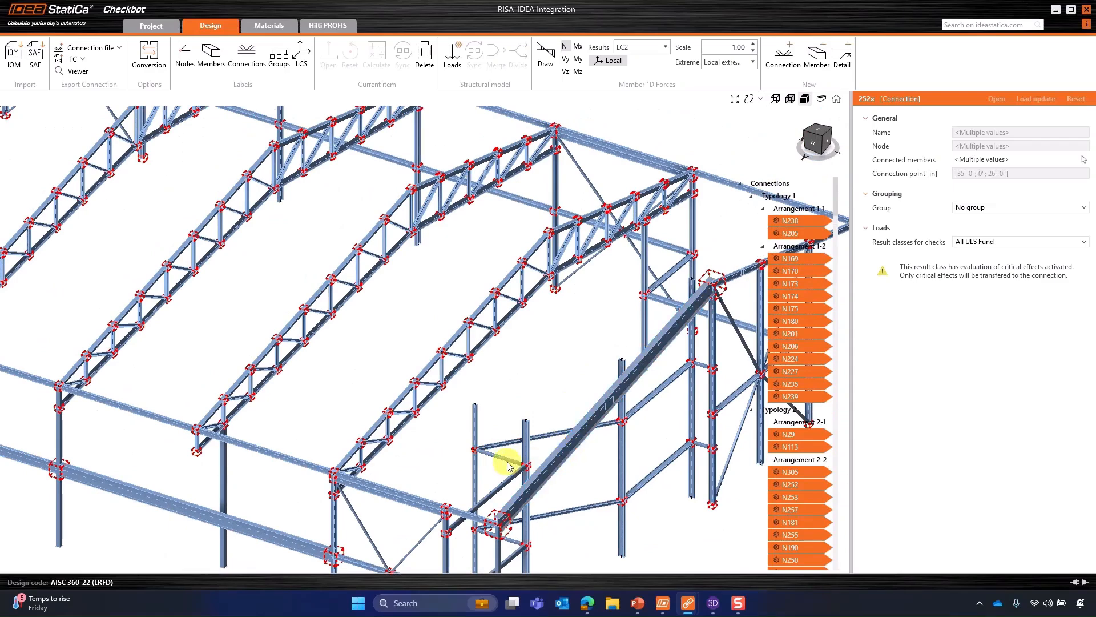
scroll(507, 461, up, 3)
click(475, 446)
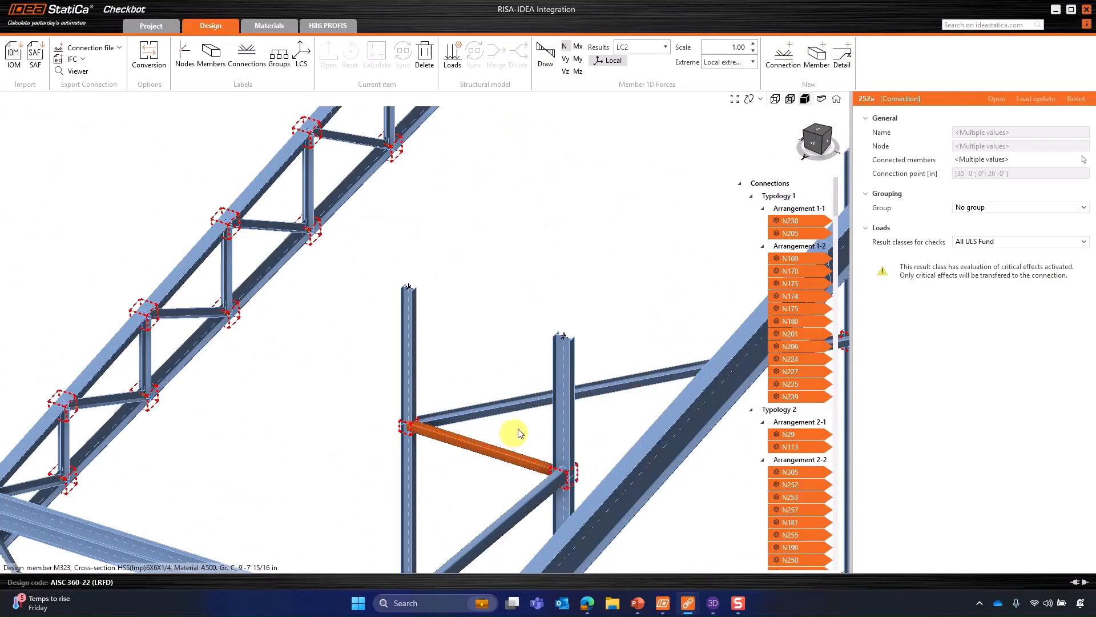
scroll(590, 431, down, 5)
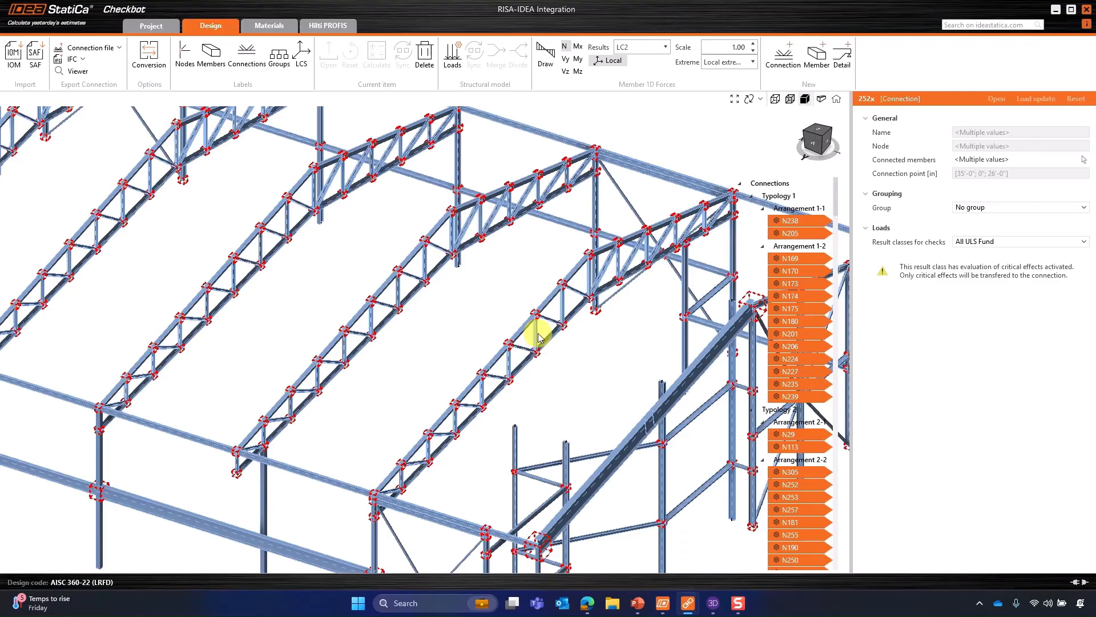
Step: Compare the sections and orientations of the roof truss web members in Checkbot with those in RISA-3D
scroll(539, 336, up, 5)
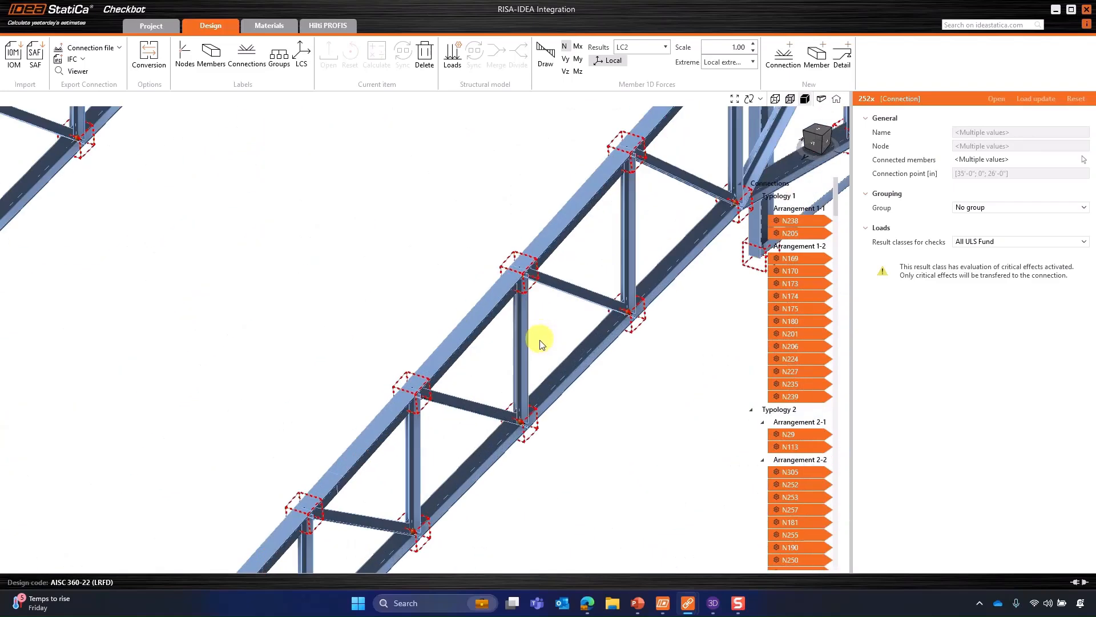
middle_drag(541, 343, 528, 318)
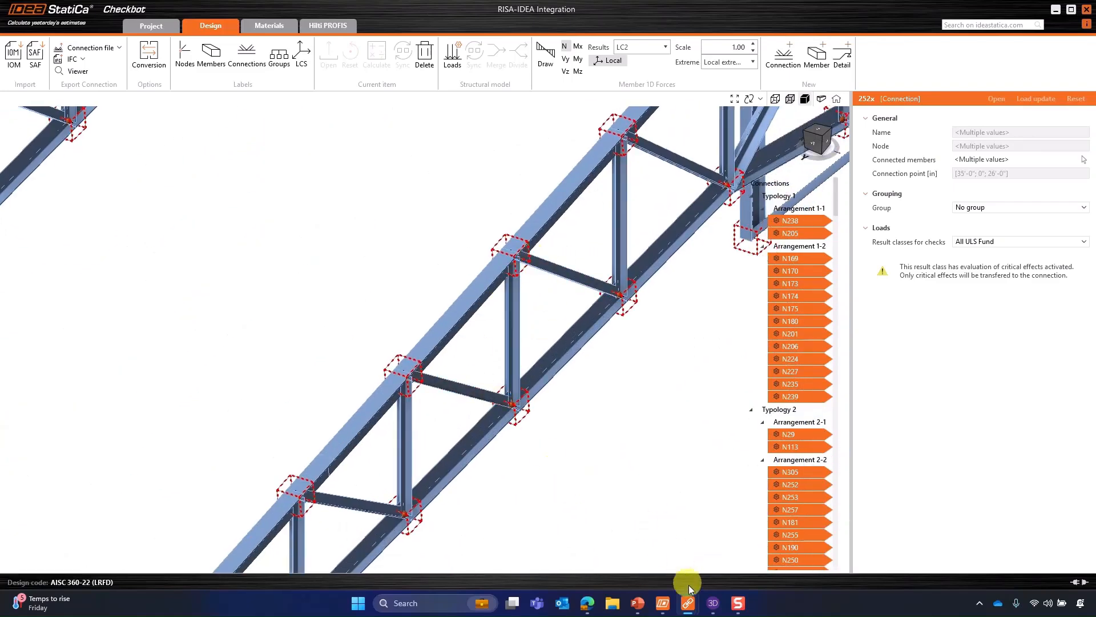
mouse_move(710, 594)
click(708, 568)
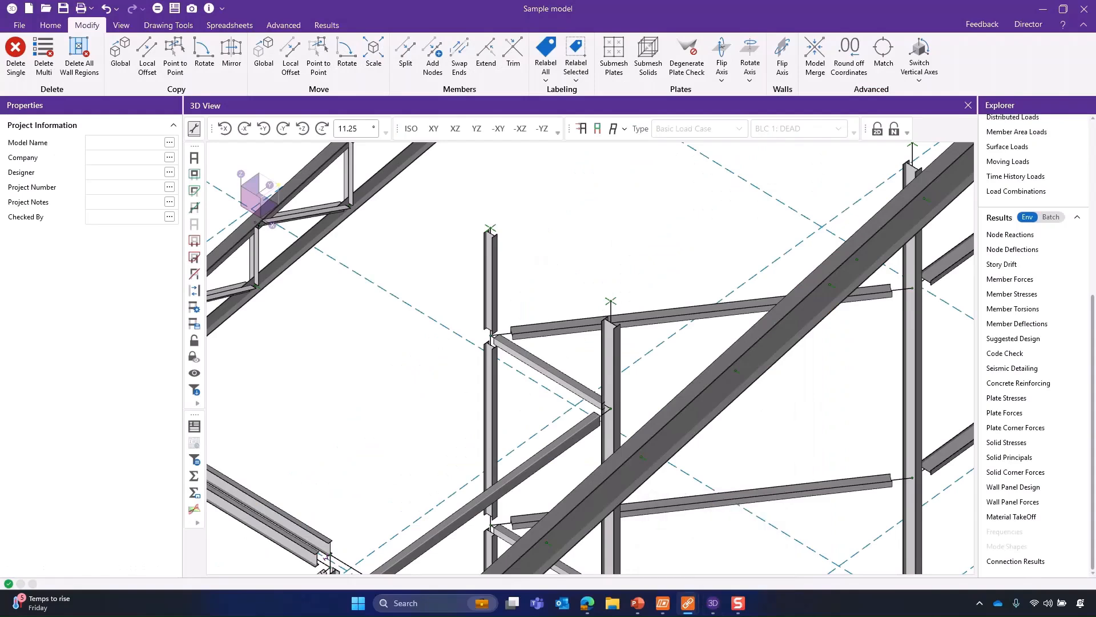
scroll(655, 395, down, 1)
middle_drag(627, 358, 629, 509)
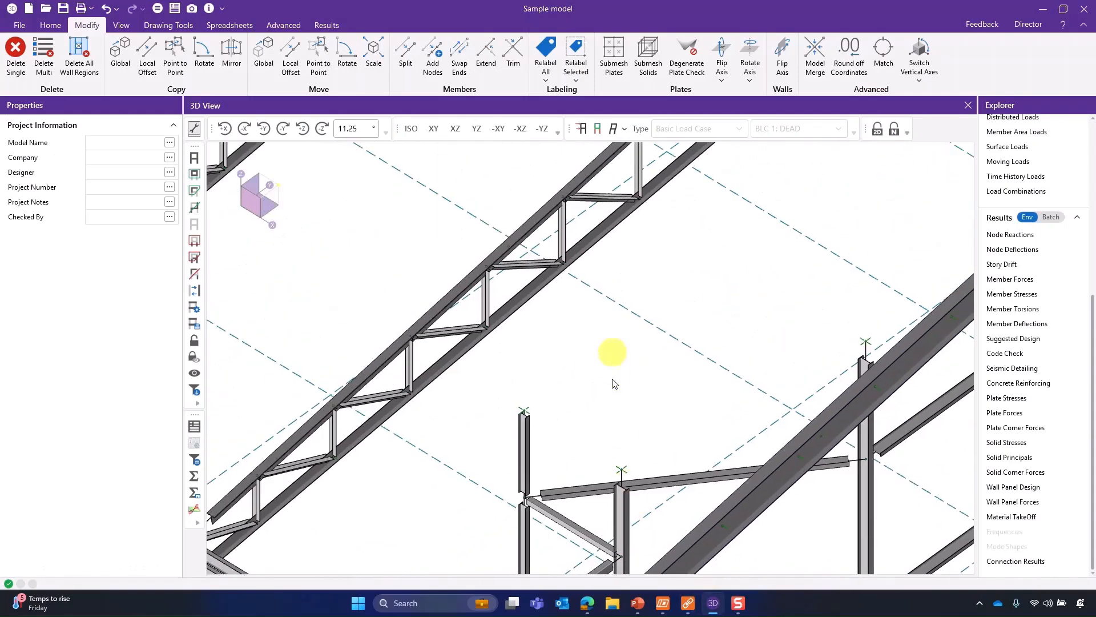
scroll(619, 244, up, 3)
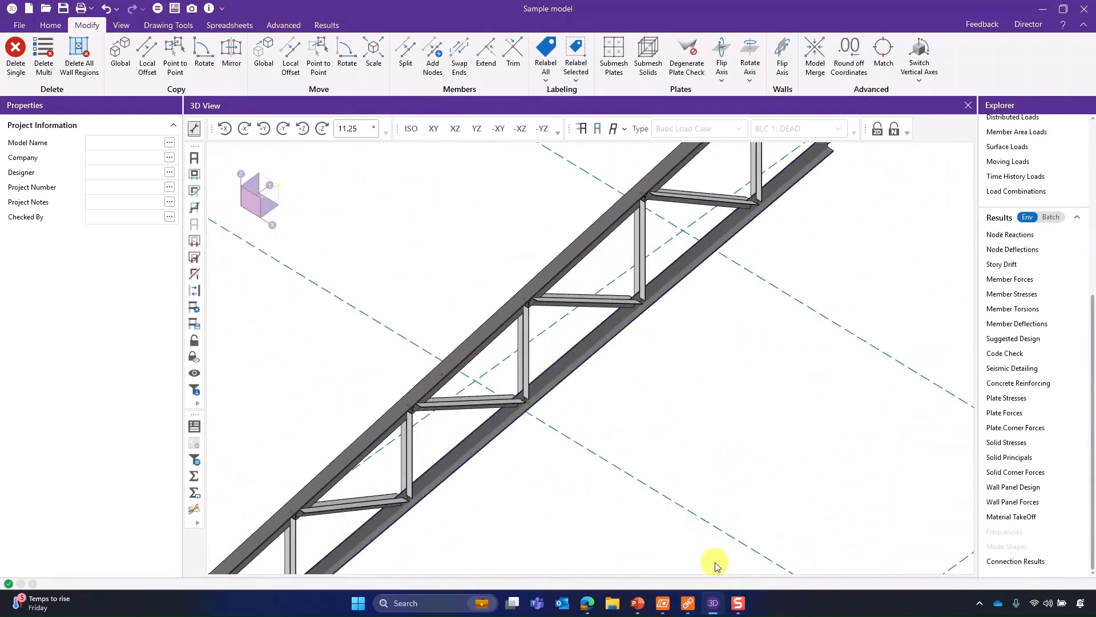
Step: Return to Checkbot and start a new composed 2Lt double-angle cross-section for the vertical truss web member M167
click(689, 603)
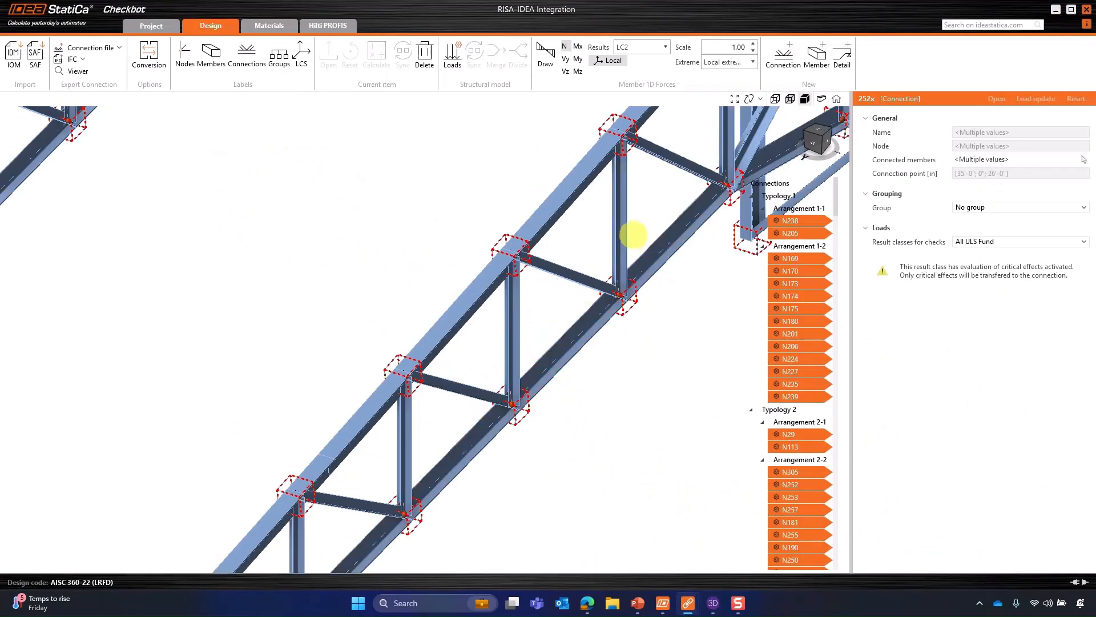
click(622, 236)
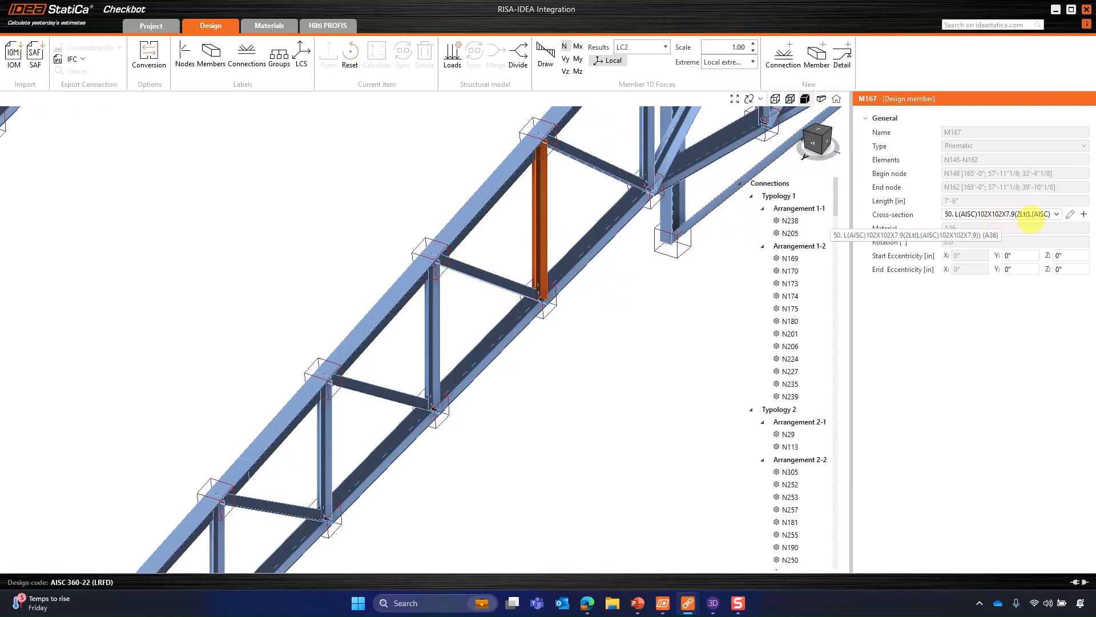
click(1081, 214)
click(1084, 214)
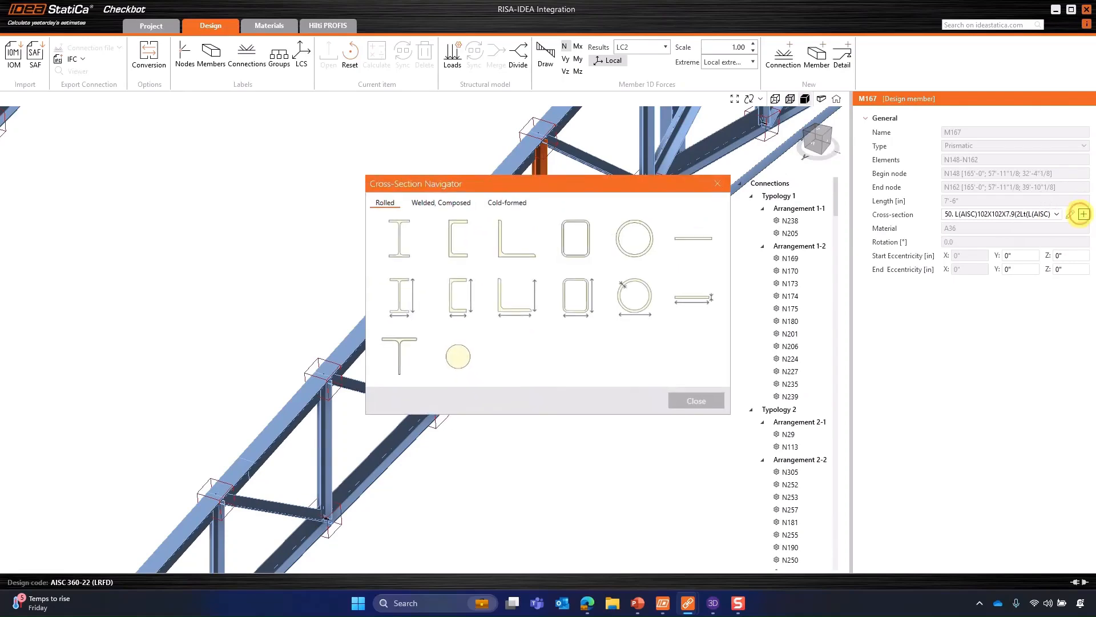
drag(570, 182, 740, 291)
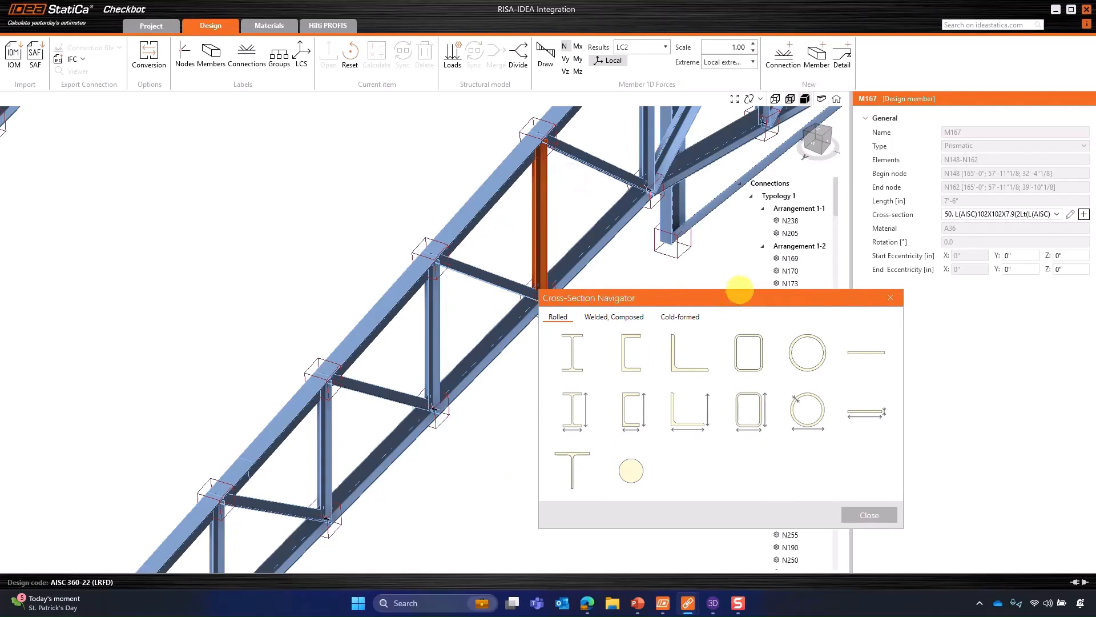
click(623, 317)
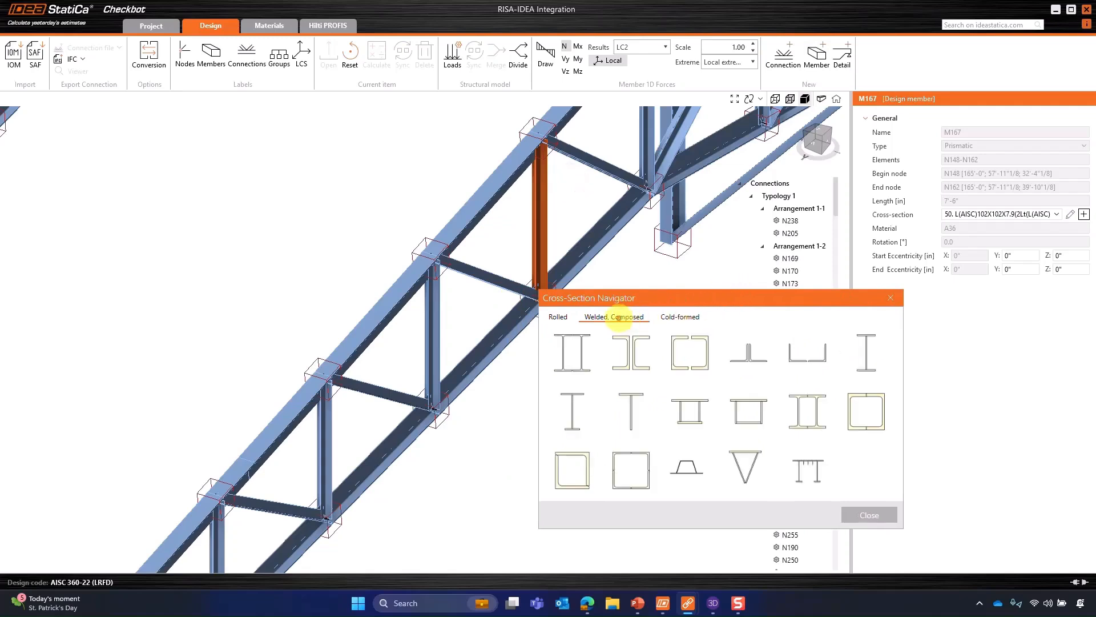
click(754, 364)
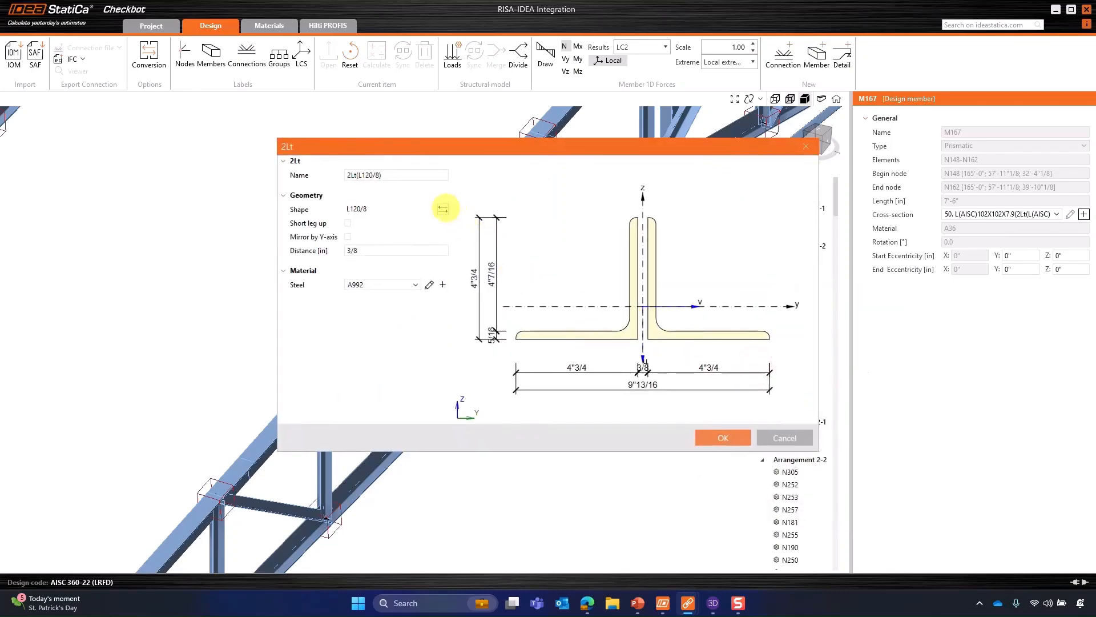
Step: Set the double angle's shape to L102x102x7.9, mirror it by the Y-axis, and apply the section to the member
click(443, 209)
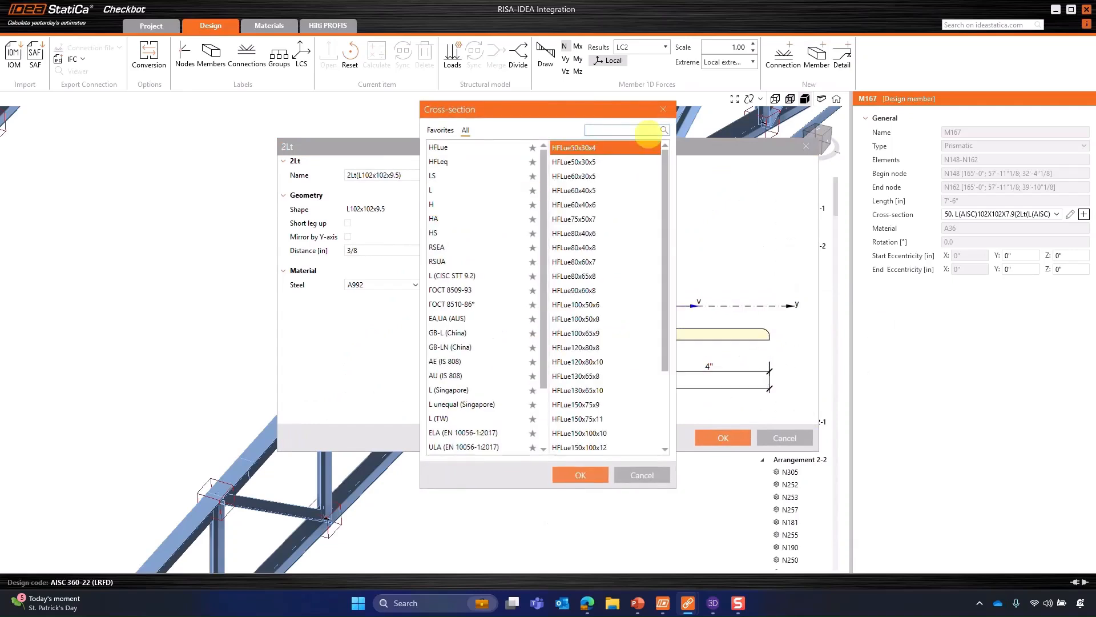
text(102x102)
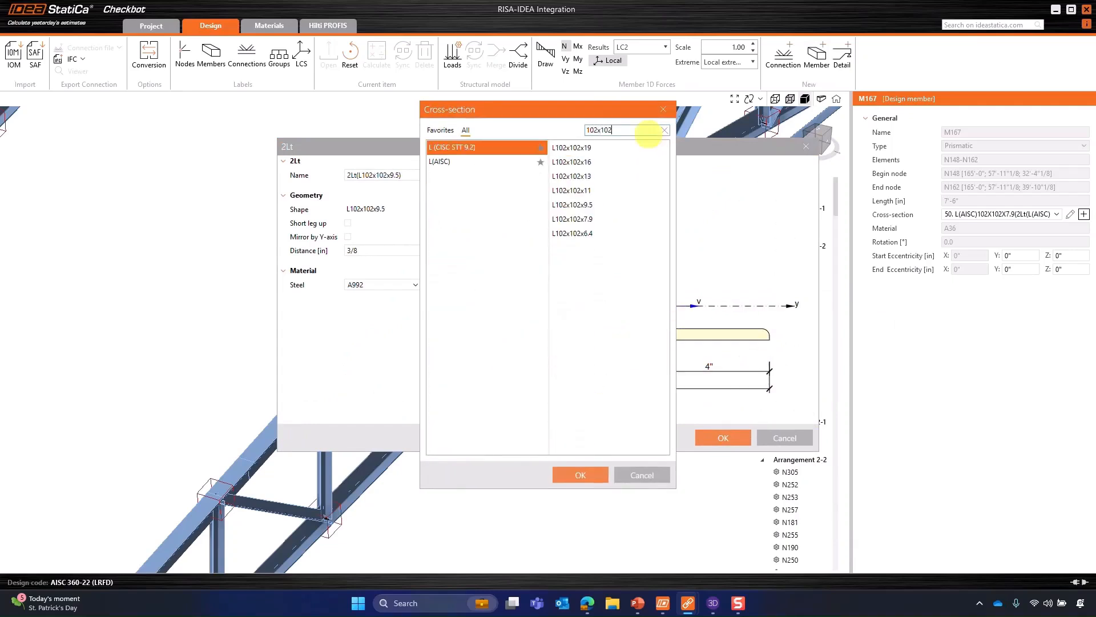
double_click(599, 218)
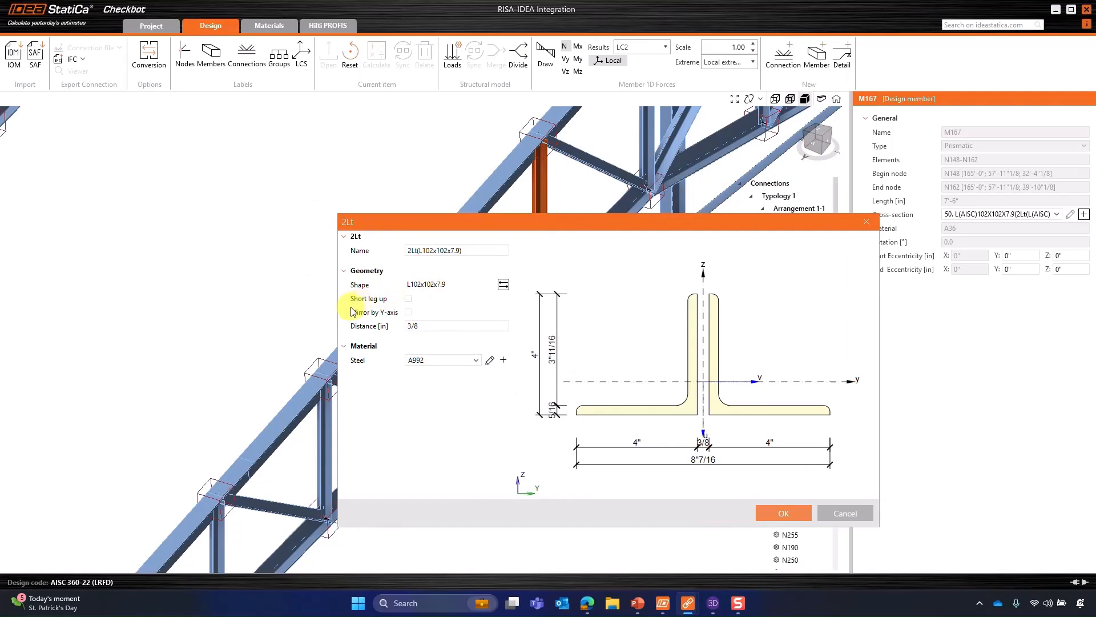
click(409, 313)
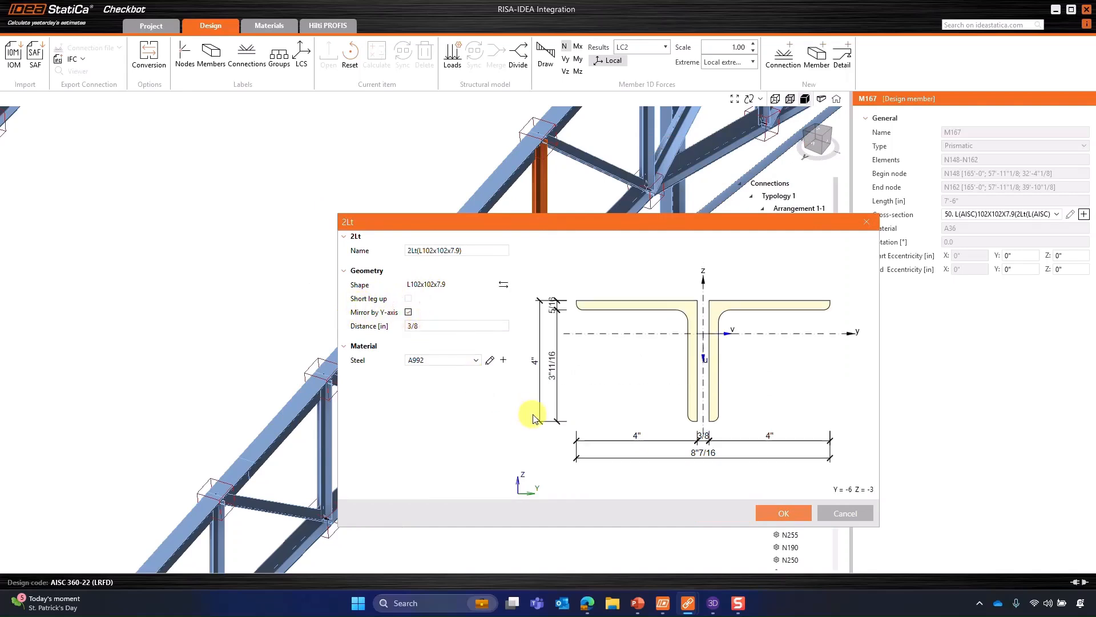
click(767, 513)
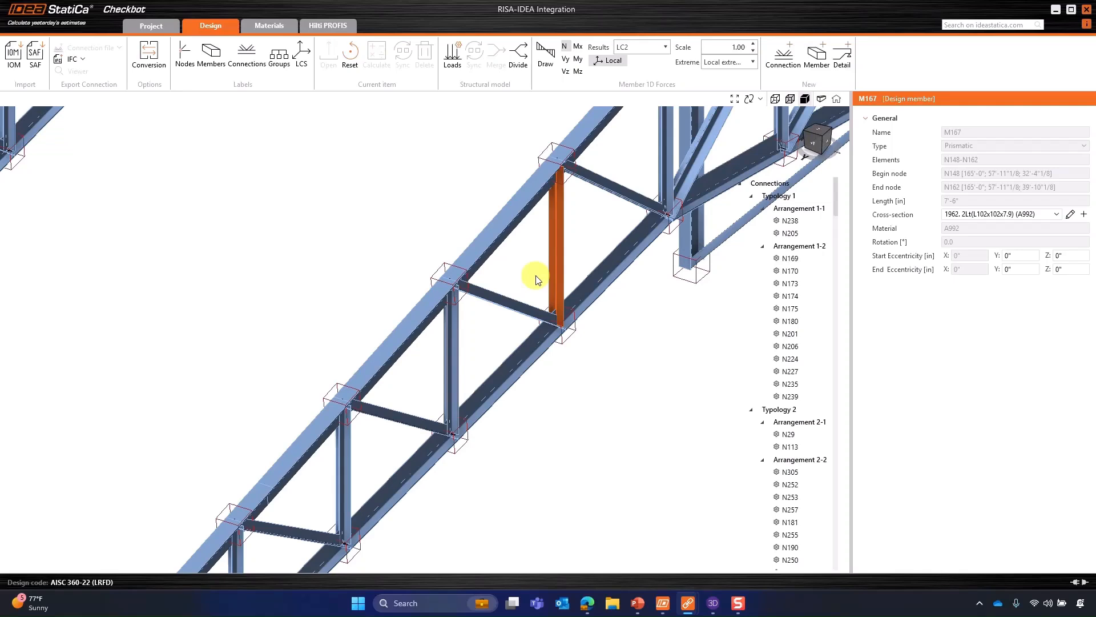
Step: Assign the 2Lt(L102x102x7.9) cross-section in A992 to the next four vertical web members of the same truss
scroll(536, 276, down, 2)
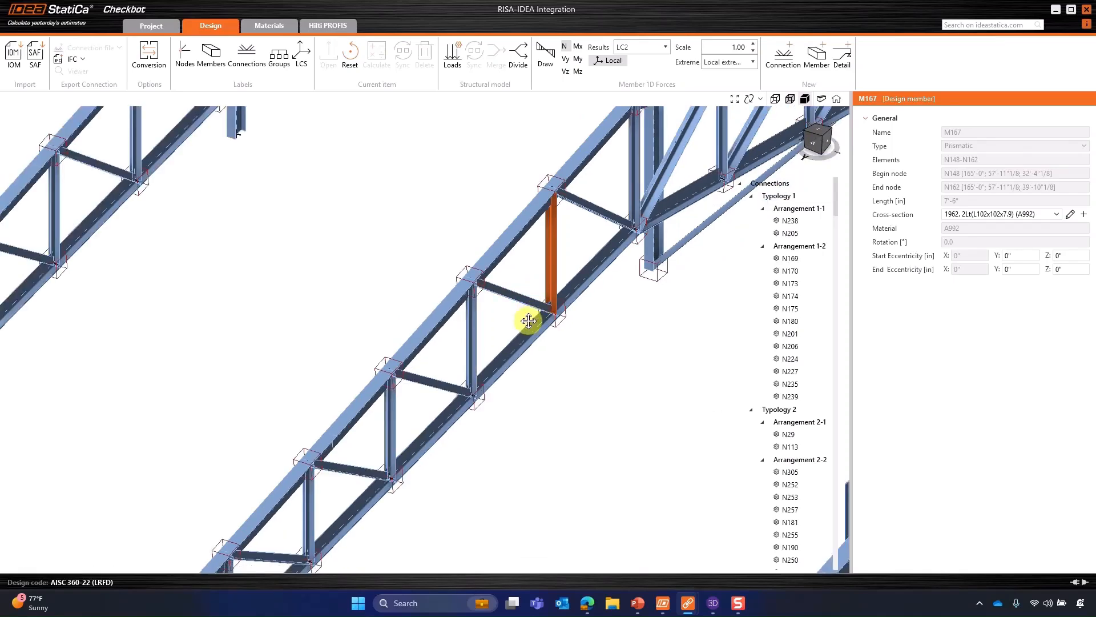
middle_drag(526, 321, 618, 291)
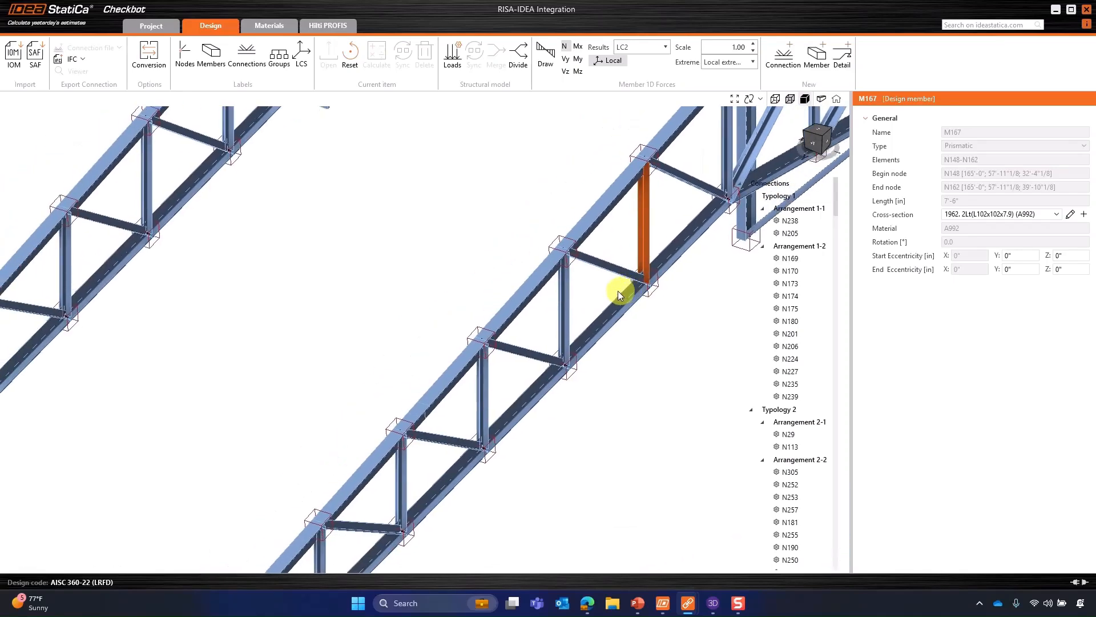
click(564, 297)
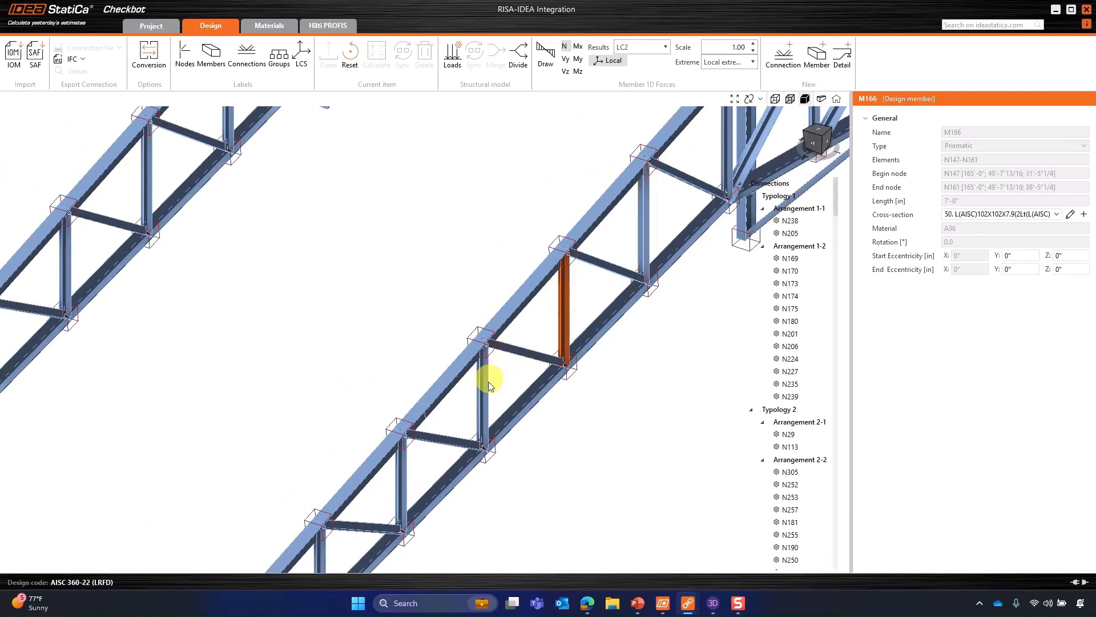
ctrl+click(479, 407)
ctrl+click(400, 488)
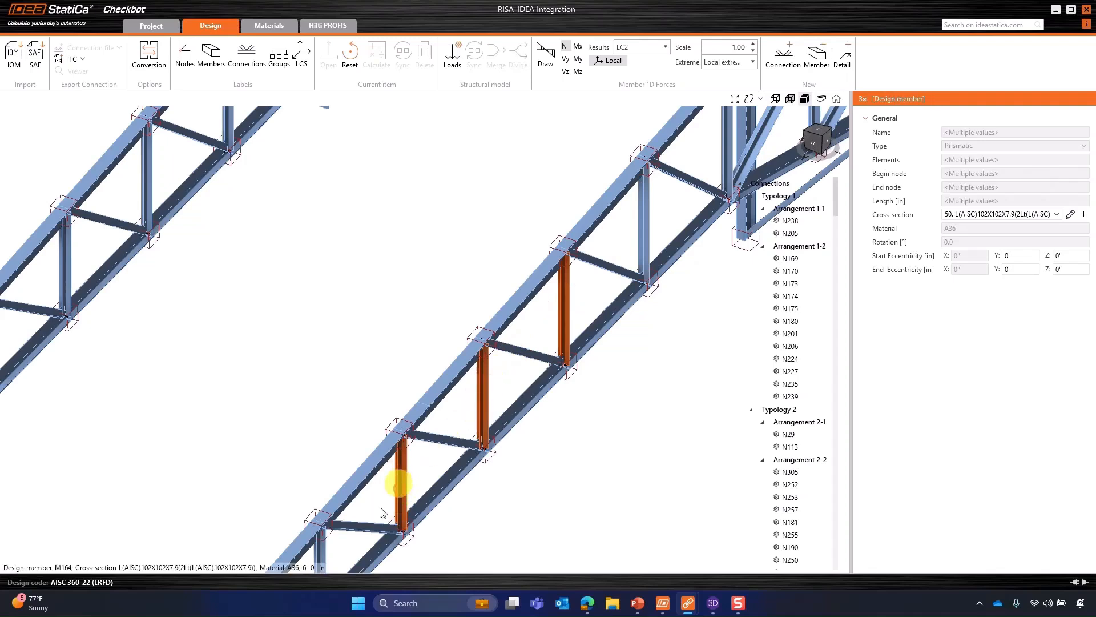
ctrl+click(318, 560)
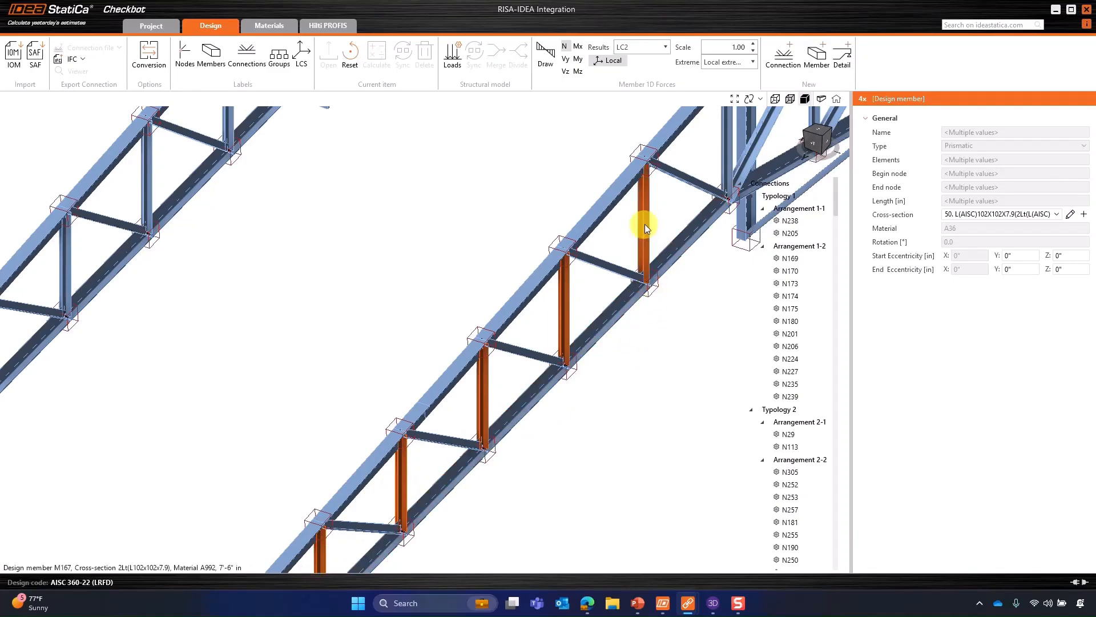
click(1040, 216)
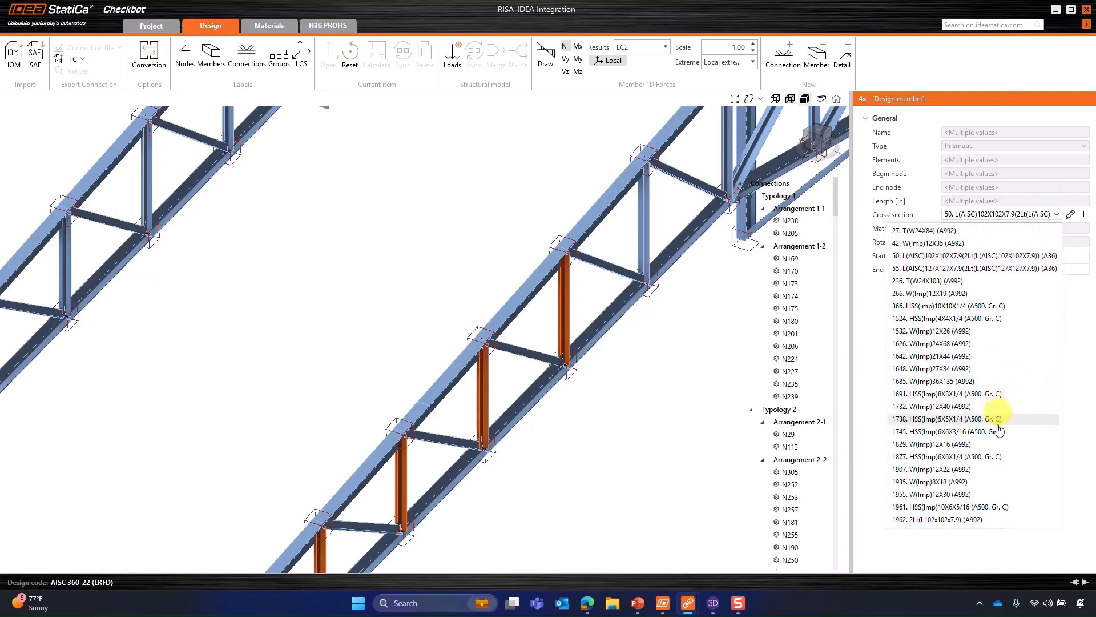
click(991, 520)
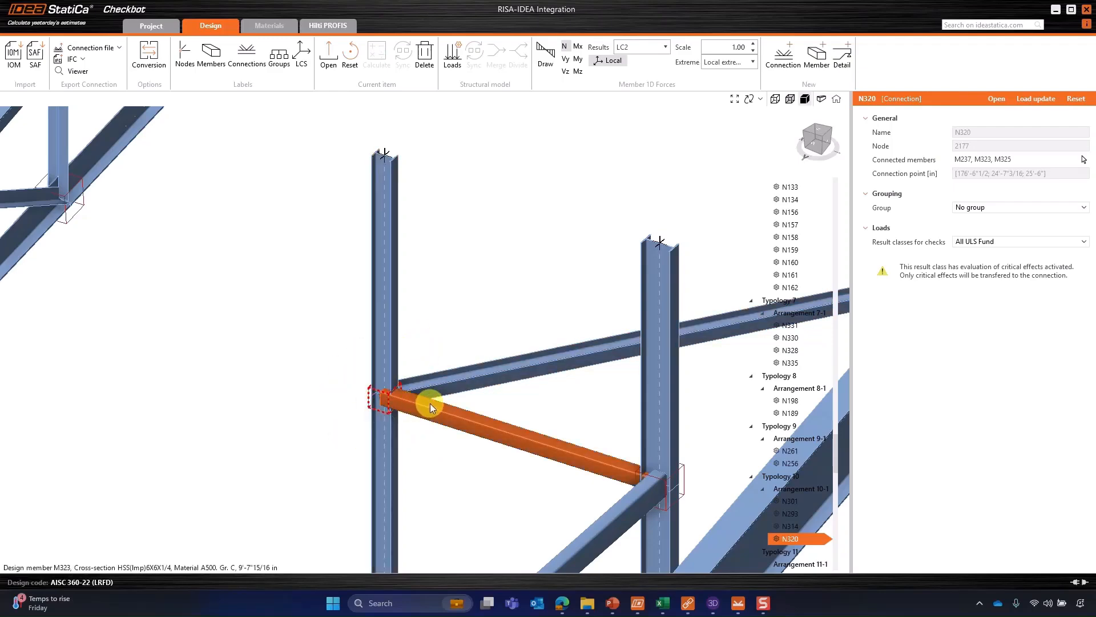
Step: Examine connection N320 and the orientation of its members M237, M323 and M325 in 3D, from above and close up
scroll(382, 352, down, 3)
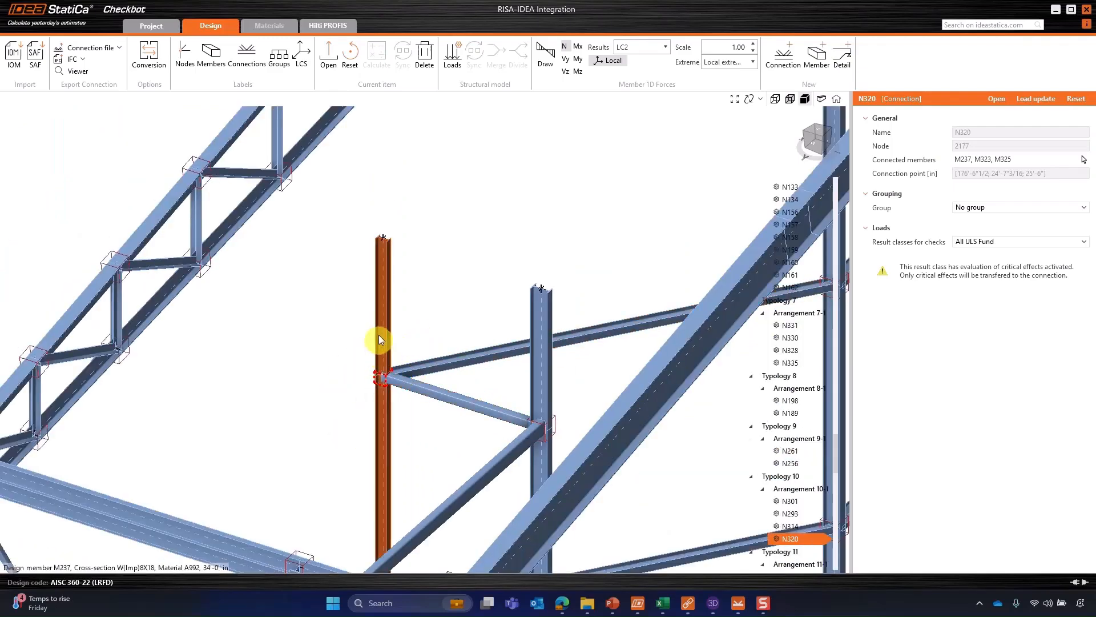
right_drag(446, 394, 400, 465)
right_drag(457, 415, 494, 386)
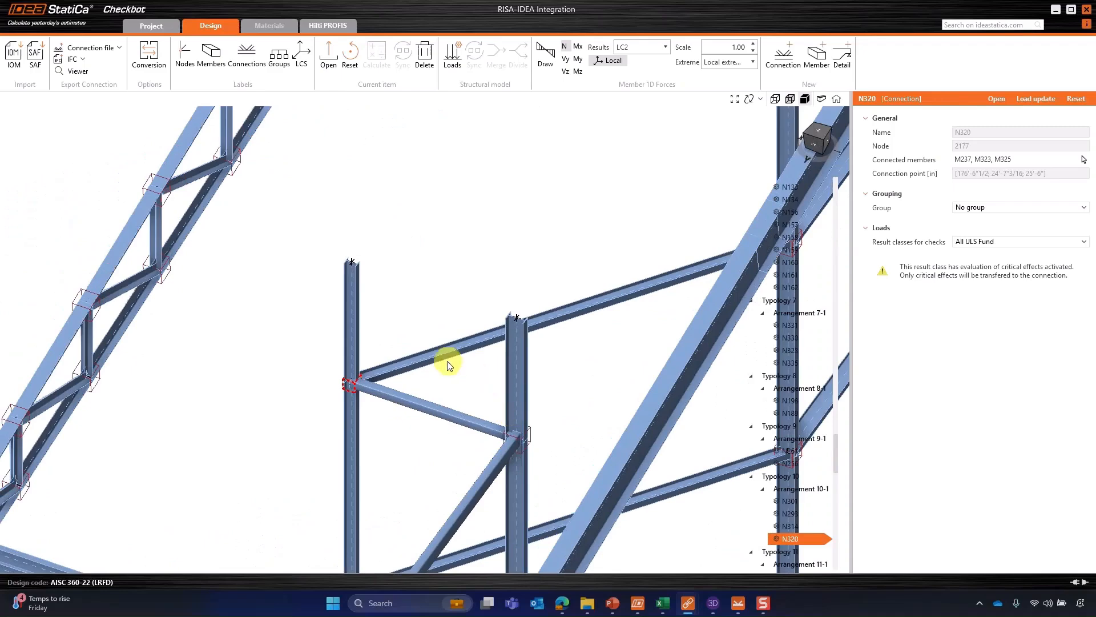
scroll(420, 361, up, 3)
scroll(682, 302, down, 3)
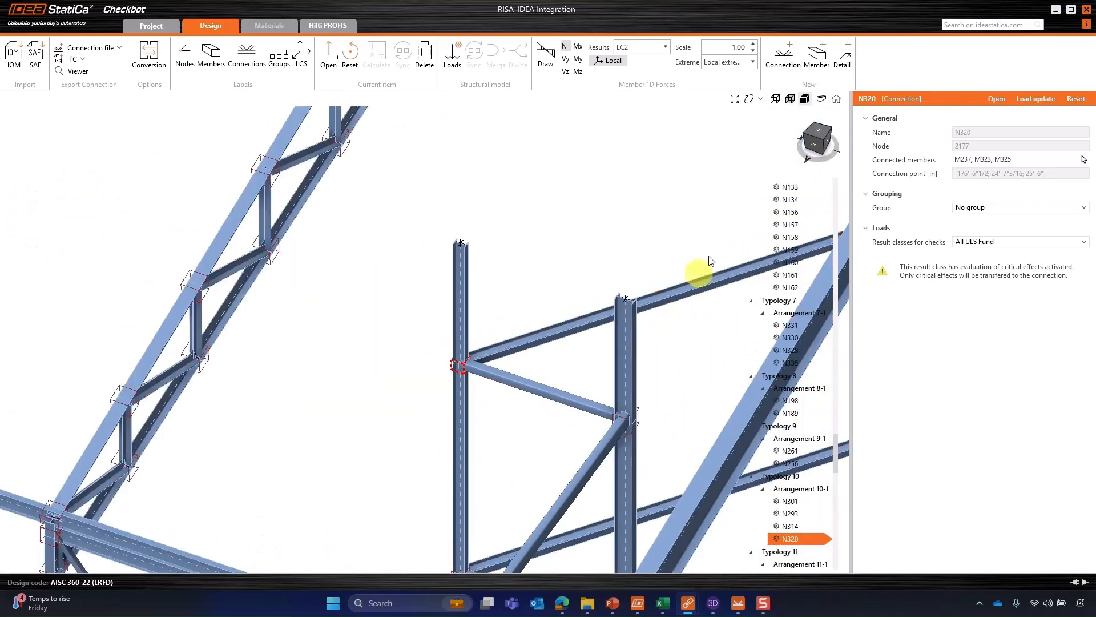
click(824, 139)
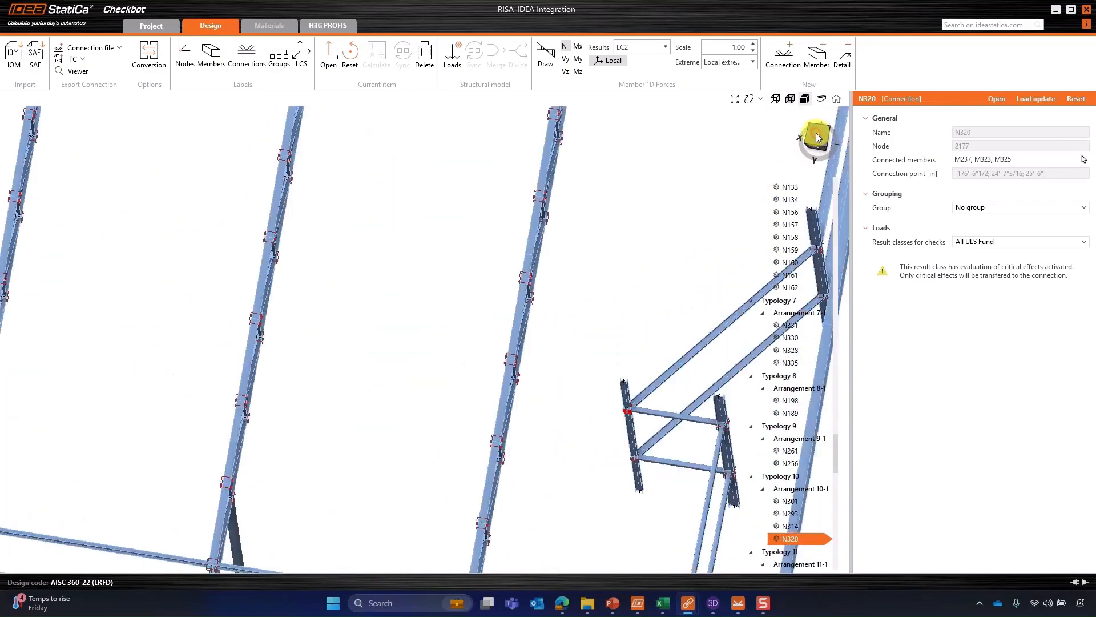
scroll(633, 426, up, 5)
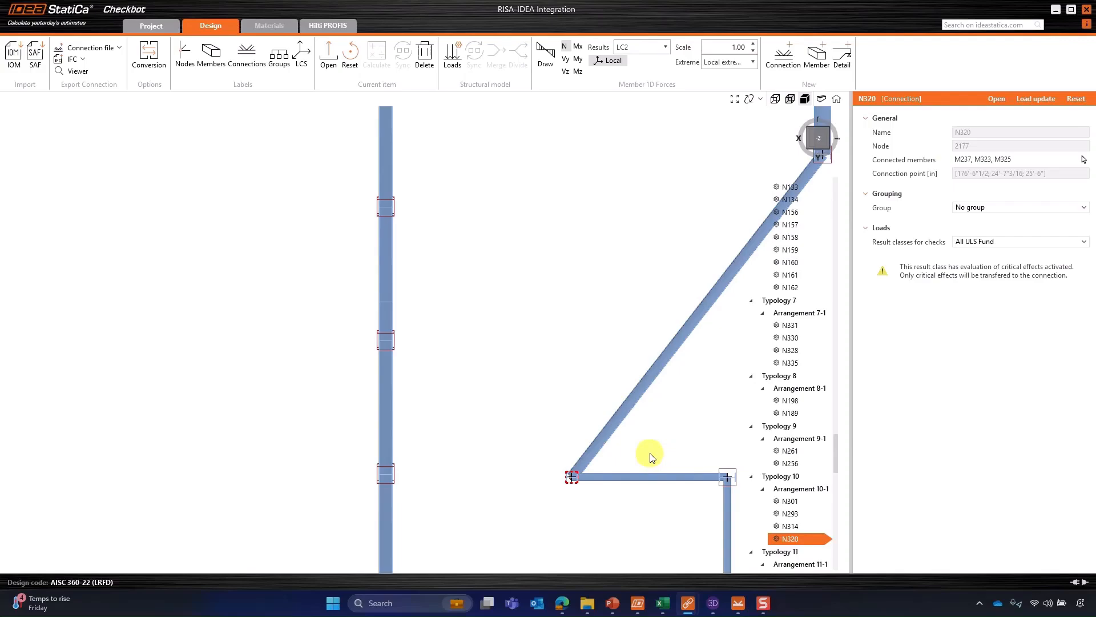
ctrl+middle_drag(579, 516, 551, 440)
ctrl+middle_drag(455, 464, 469, 495)
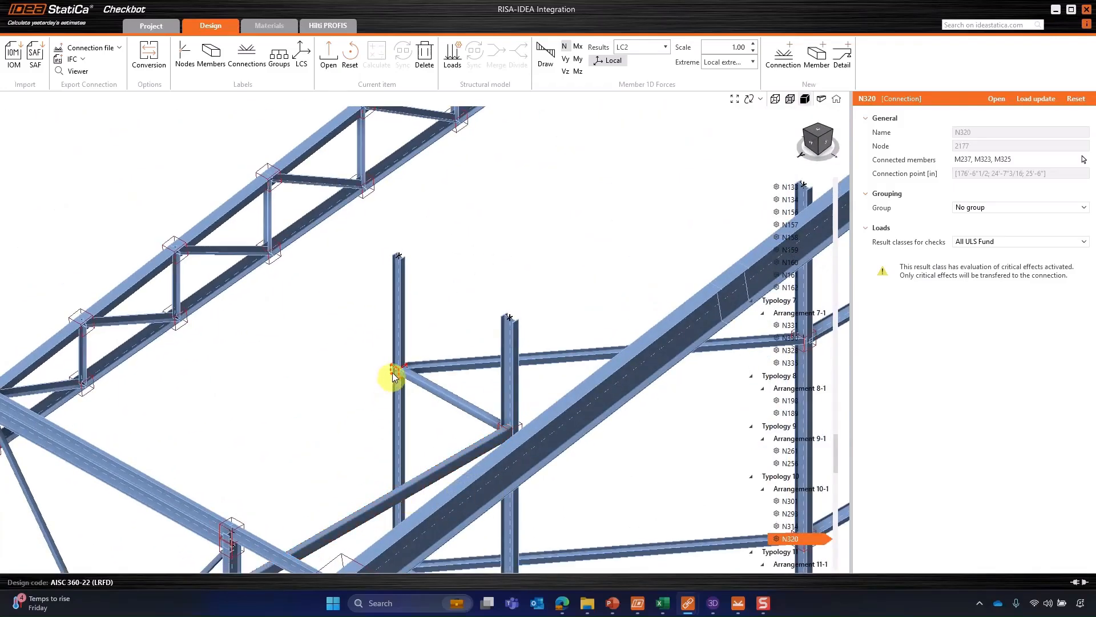
scroll(392, 372, up, 5)
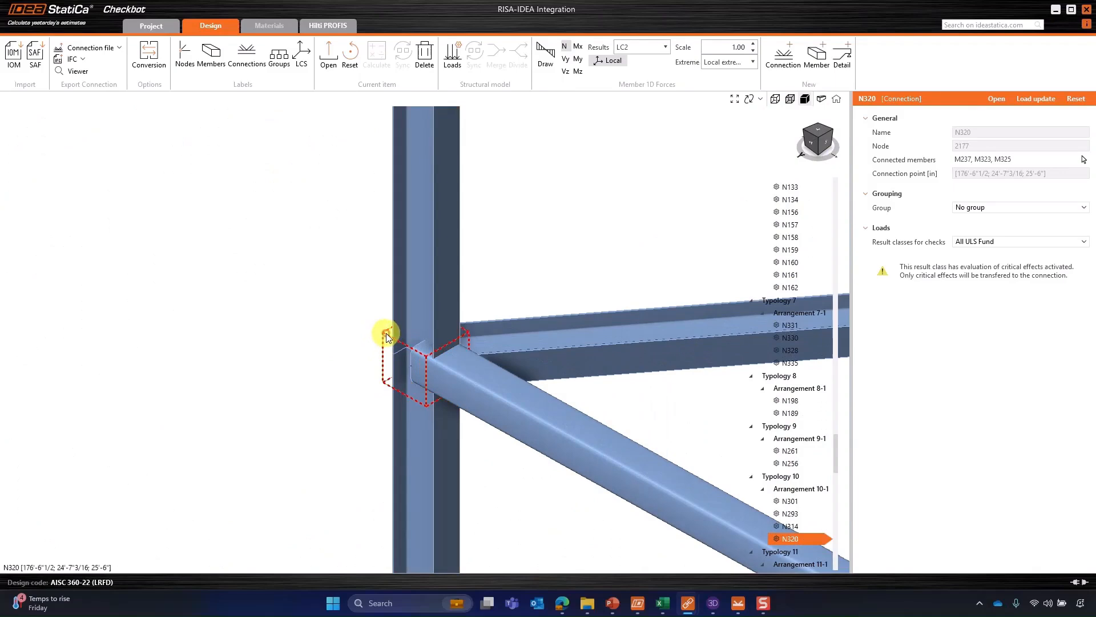
scroll(386, 337, up, 2)
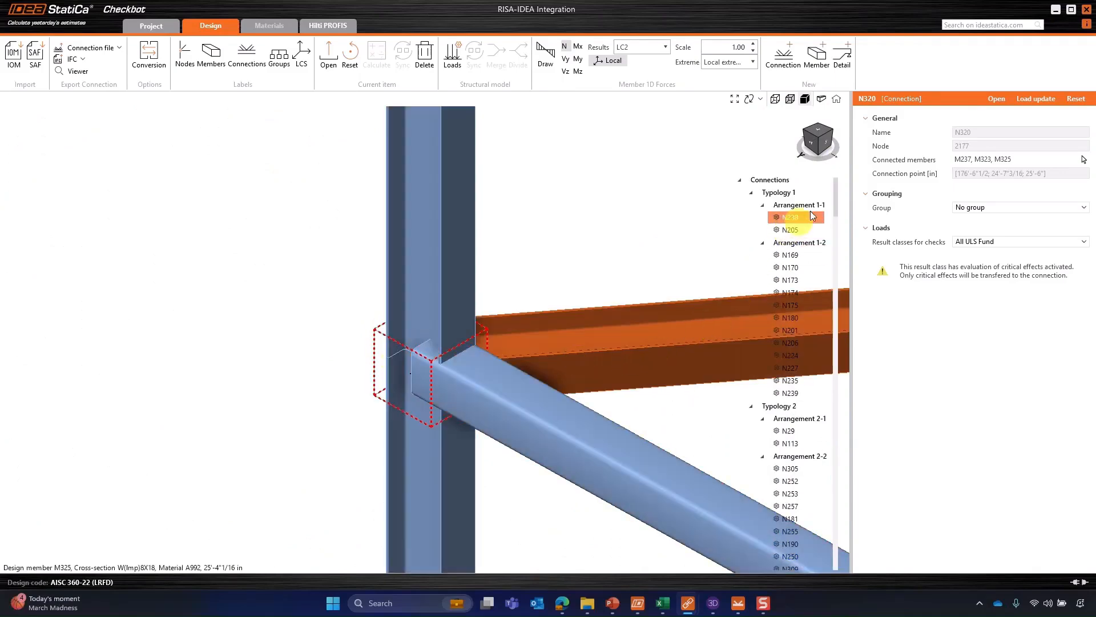
Step: Open connection N320 in IDEA StatiCa Connection and bring up its XLS import of load effects
drag(835, 194, 835, 472)
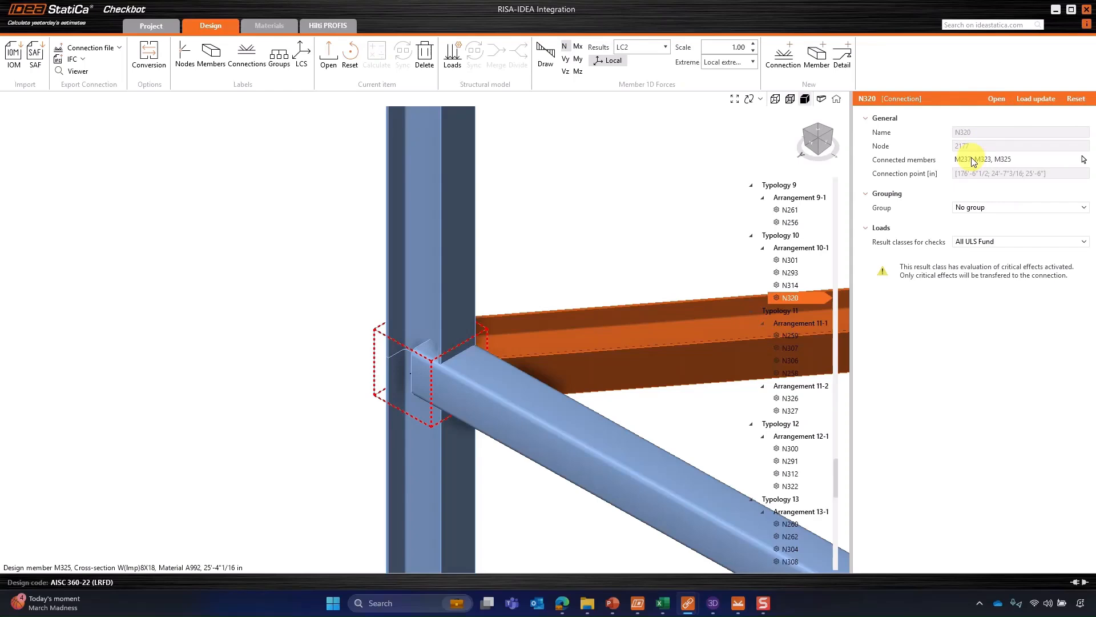
click(1000, 99)
click(999, 100)
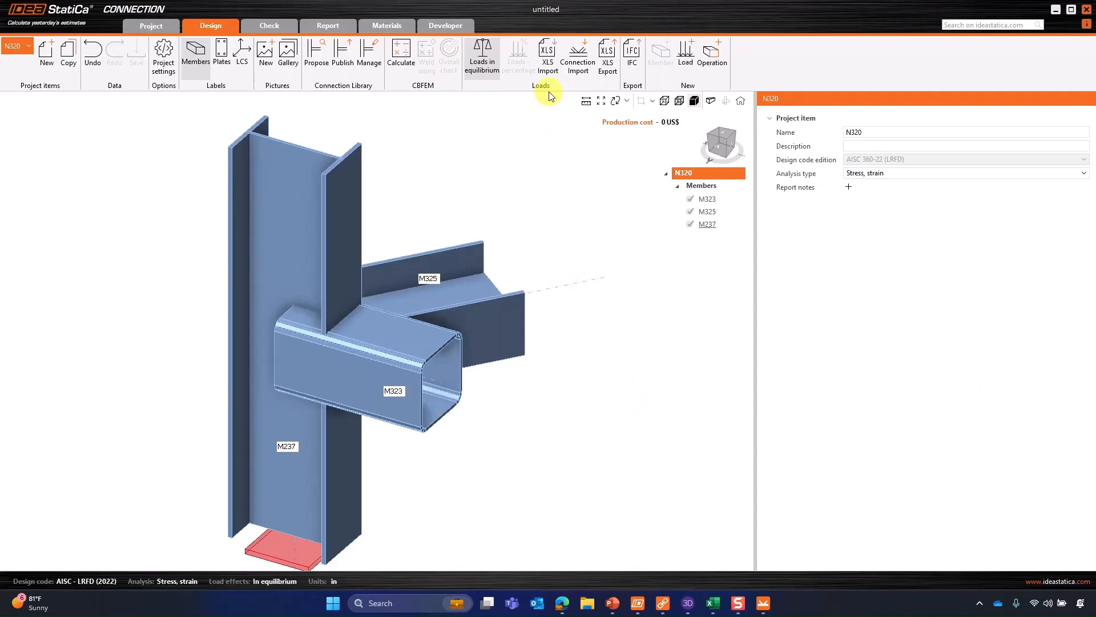
click(552, 71)
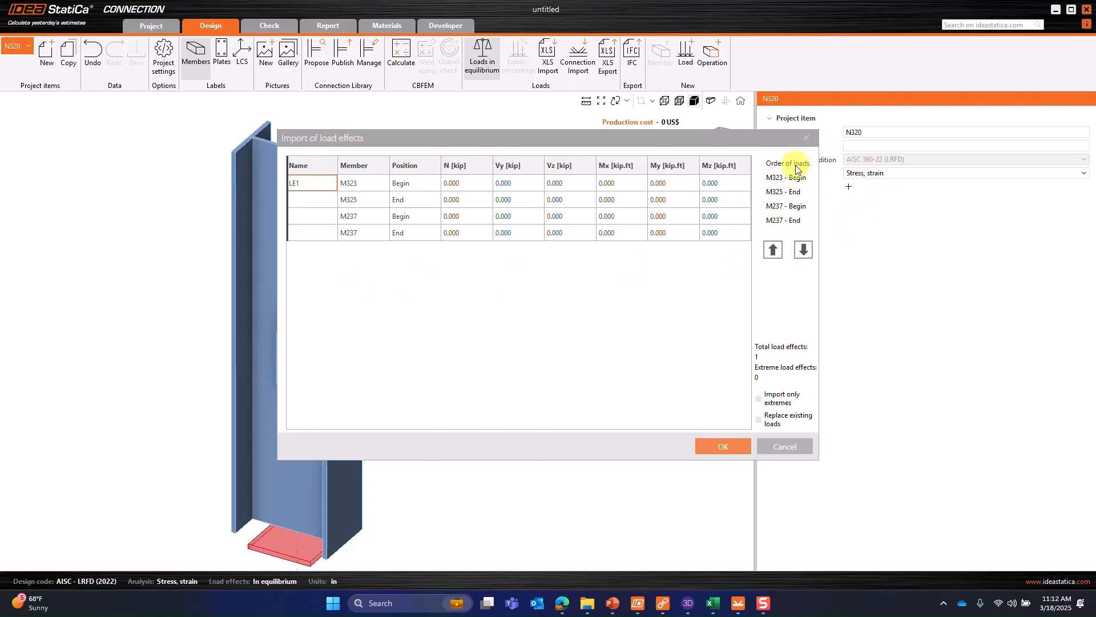
Step: Switch to the browser, open the RISA-3D page among IDEA StatiCa's supported integrations, and locate the RISA-3D & IDEA StatiCa workflow link
click(563, 603)
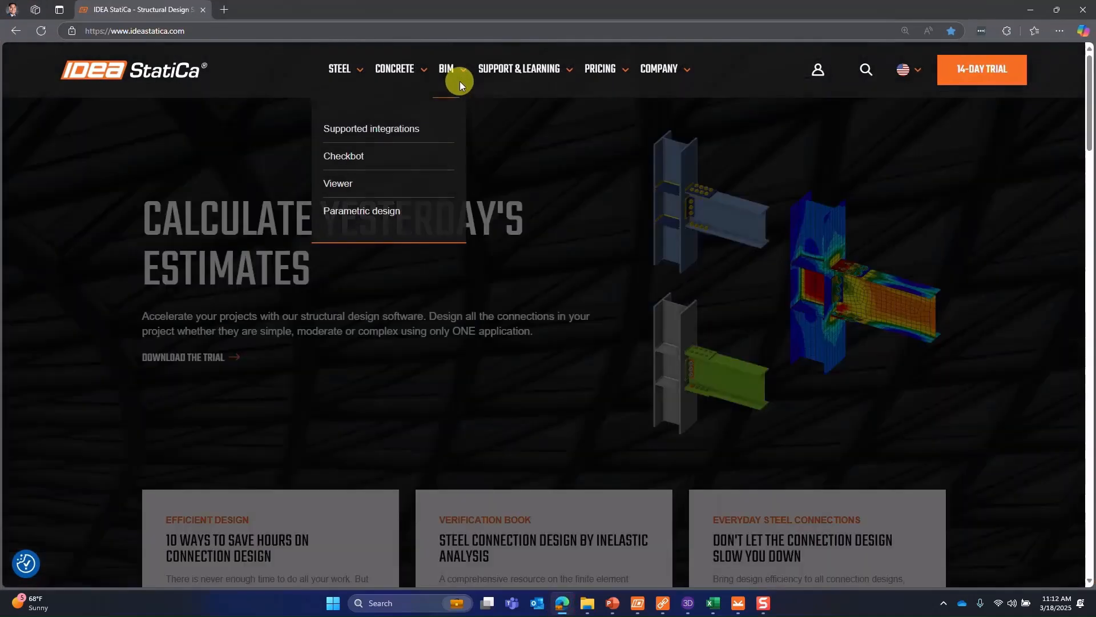
click(460, 73)
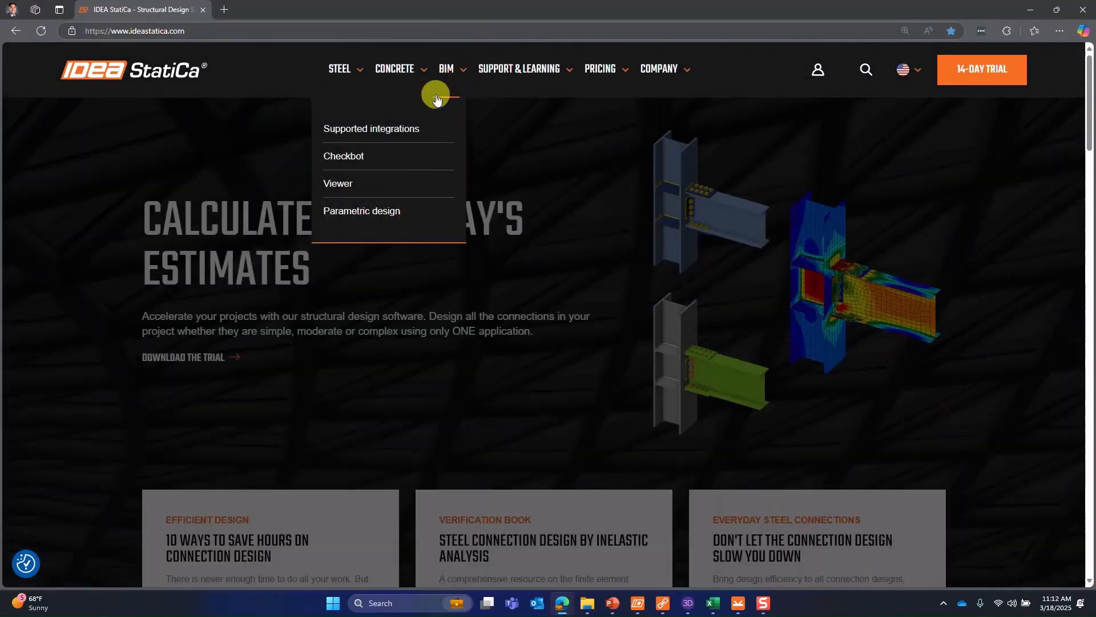
click(403, 131)
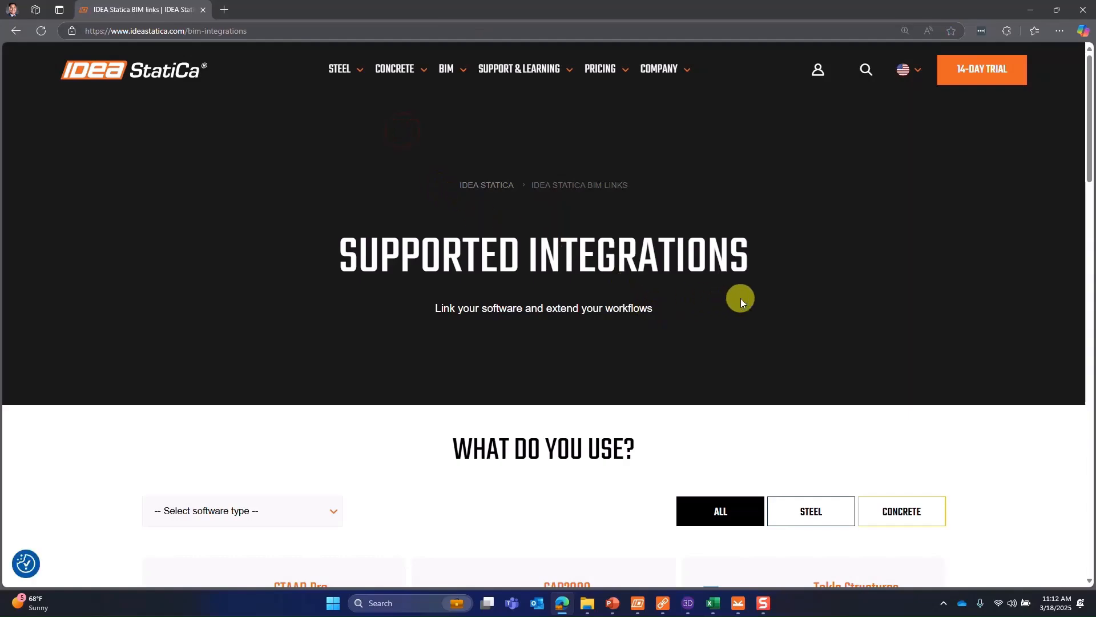
scroll(739, 299, down, 5)
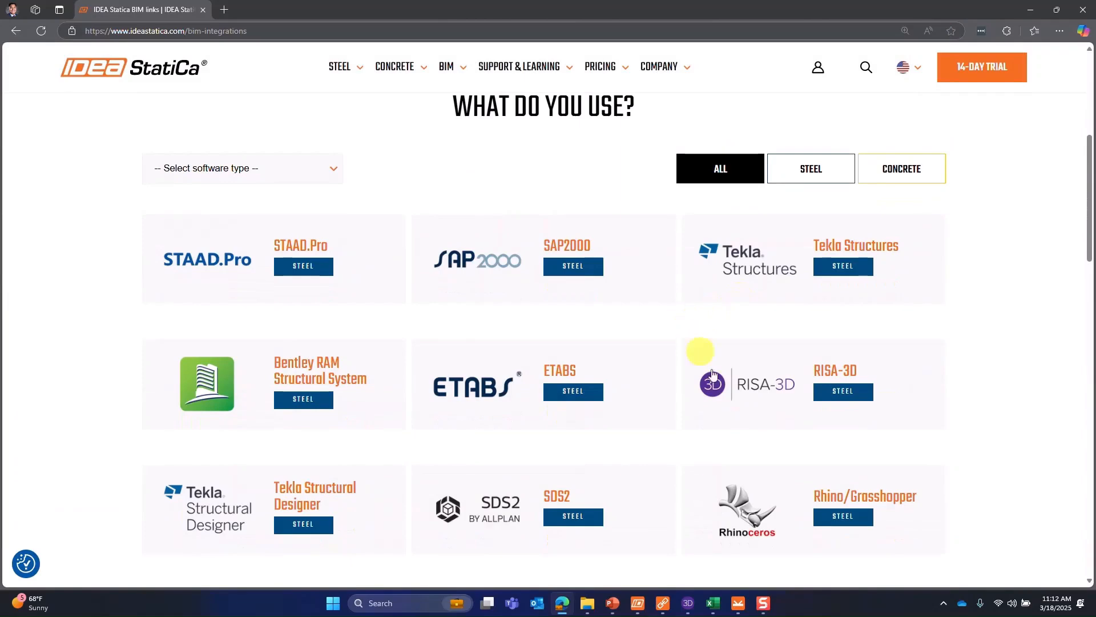
click(737, 400)
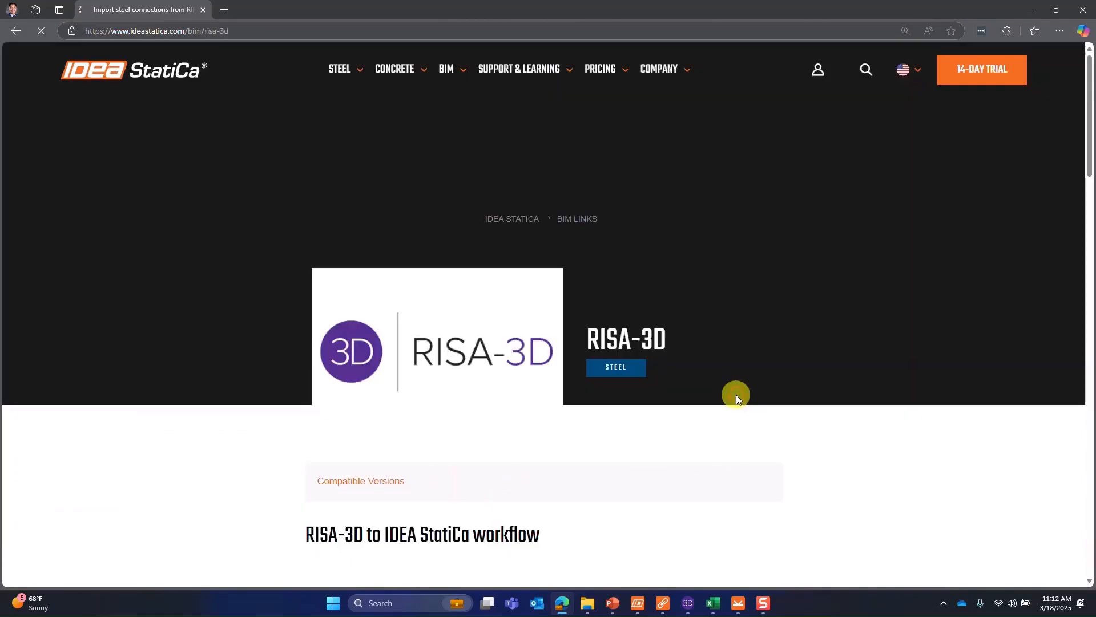
scroll(718, 415, down, 10)
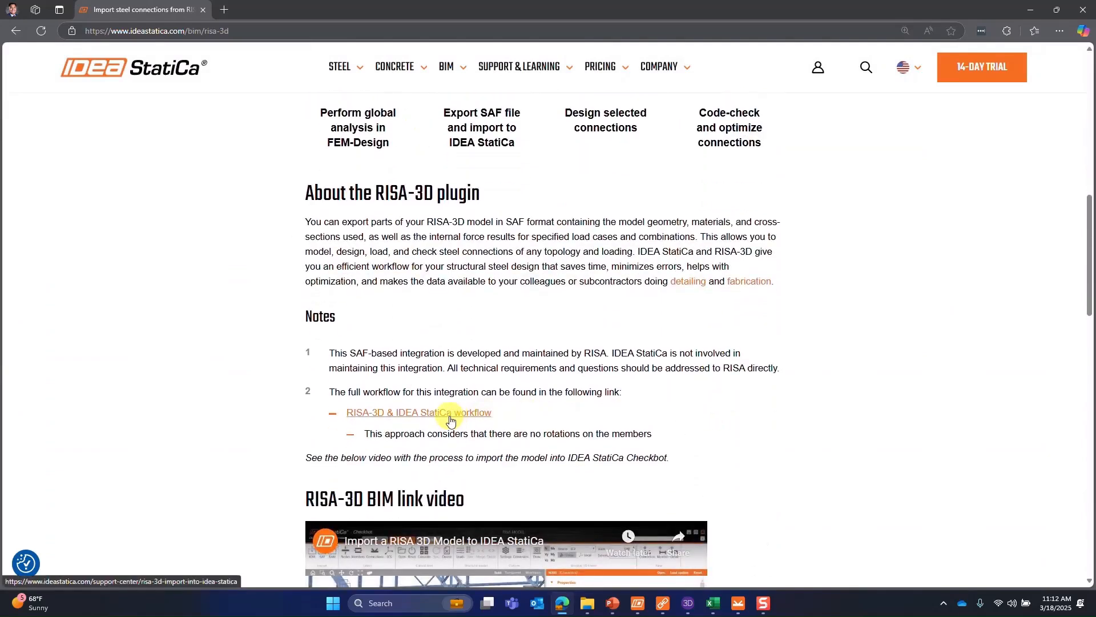
Step: Open the RISA-3D & IDEA StatiCa workflow article and go to its section on the Excel template for importing loads
click(450, 421)
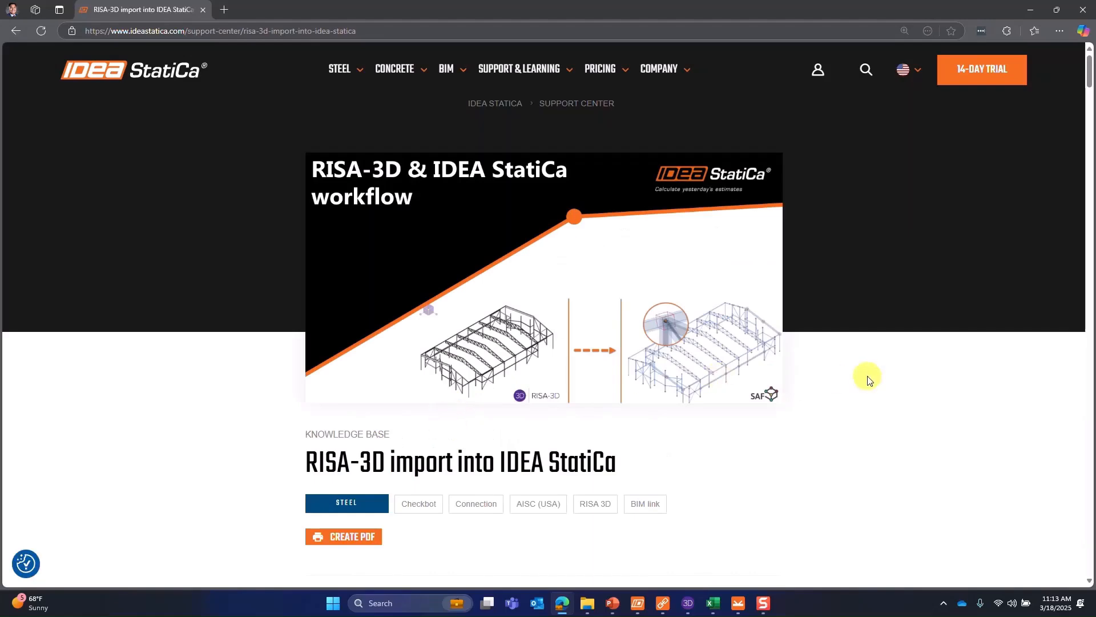
scroll(867, 378, down, 3)
scroll(748, 448, down, 2)
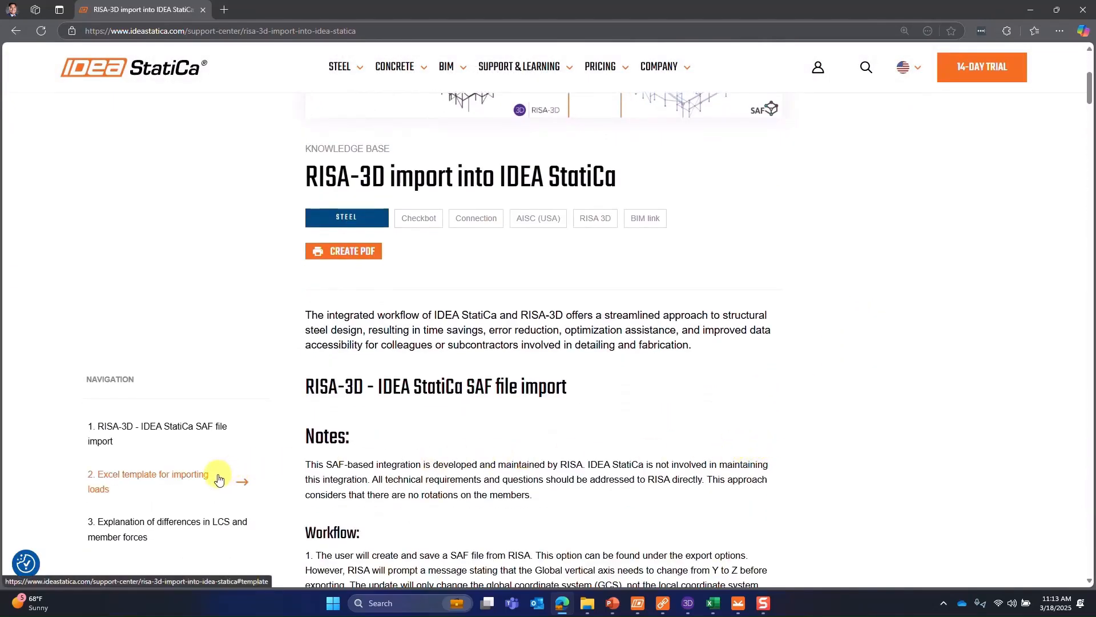
click(218, 479)
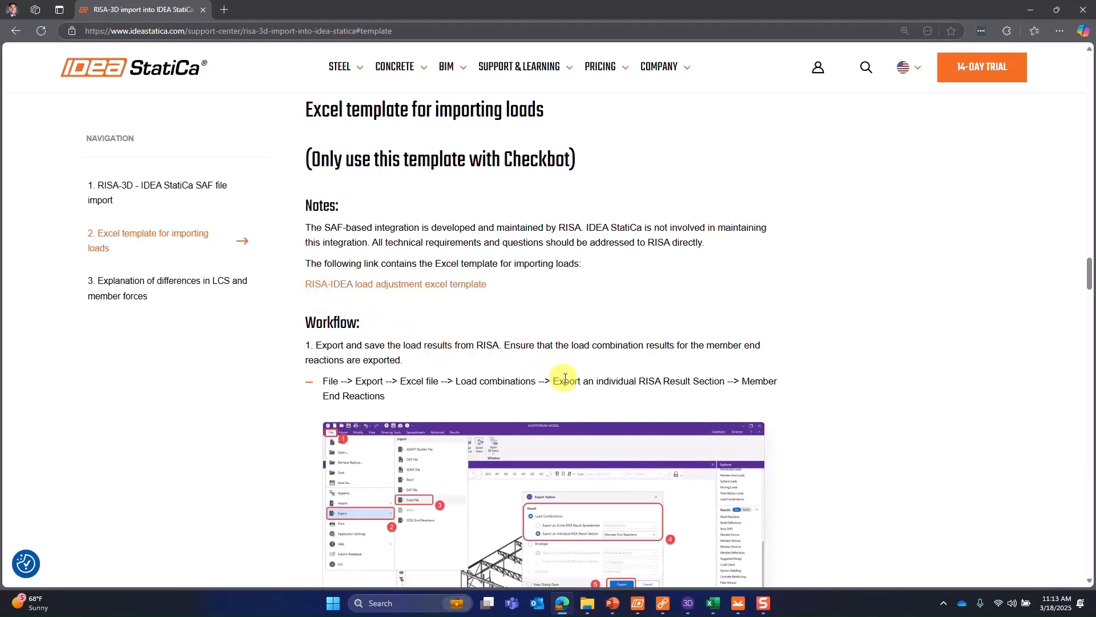
Step: Switch to the RISA-IDEA Import tool workbook in Excel and review its End Reactions sheet, returning to the XLS Export results sheet
mouse_move(710, 611)
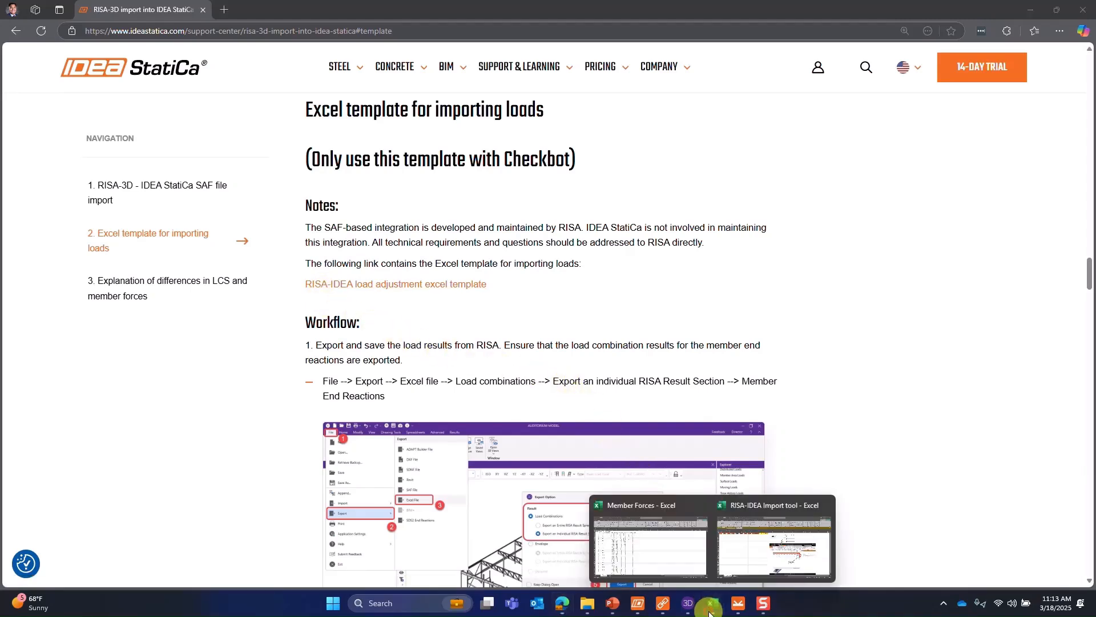
click(760, 559)
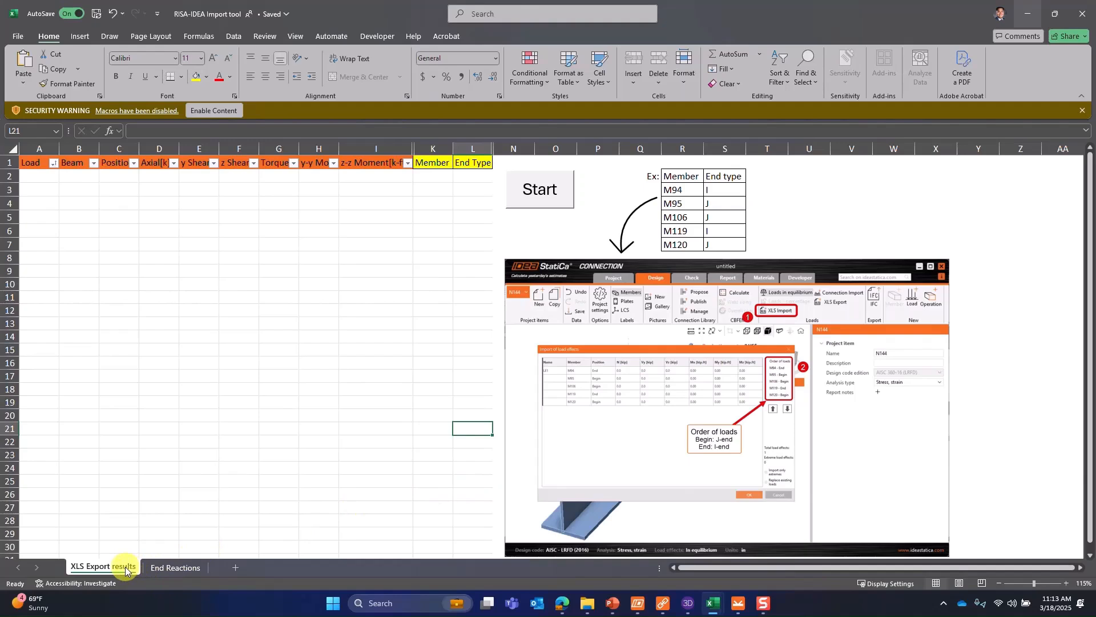
click(162, 567)
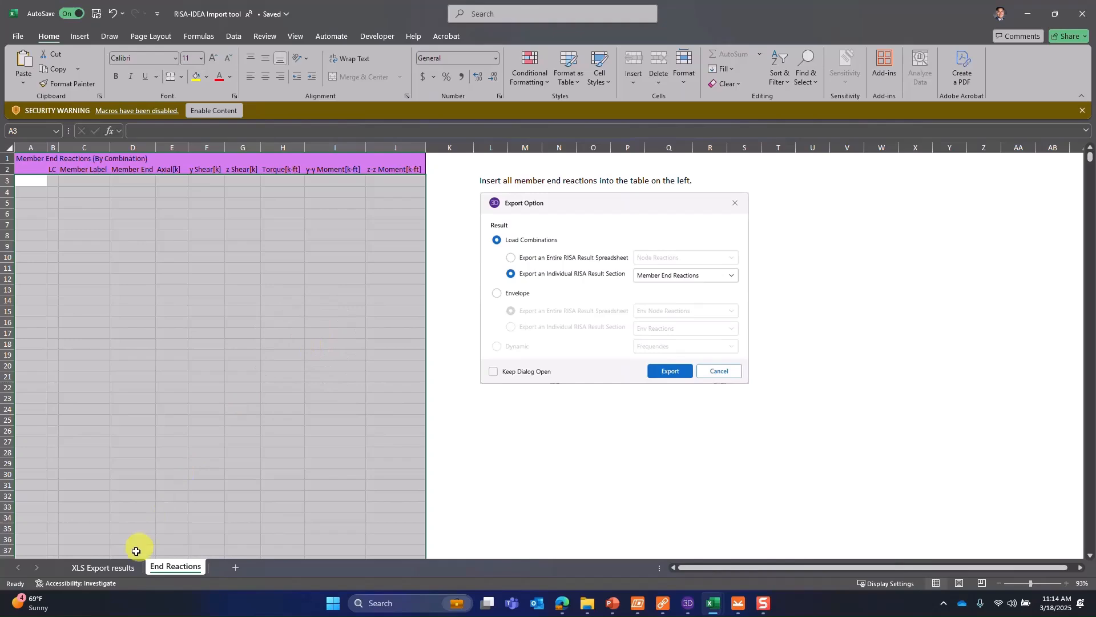
click(106, 568)
click(390, 324)
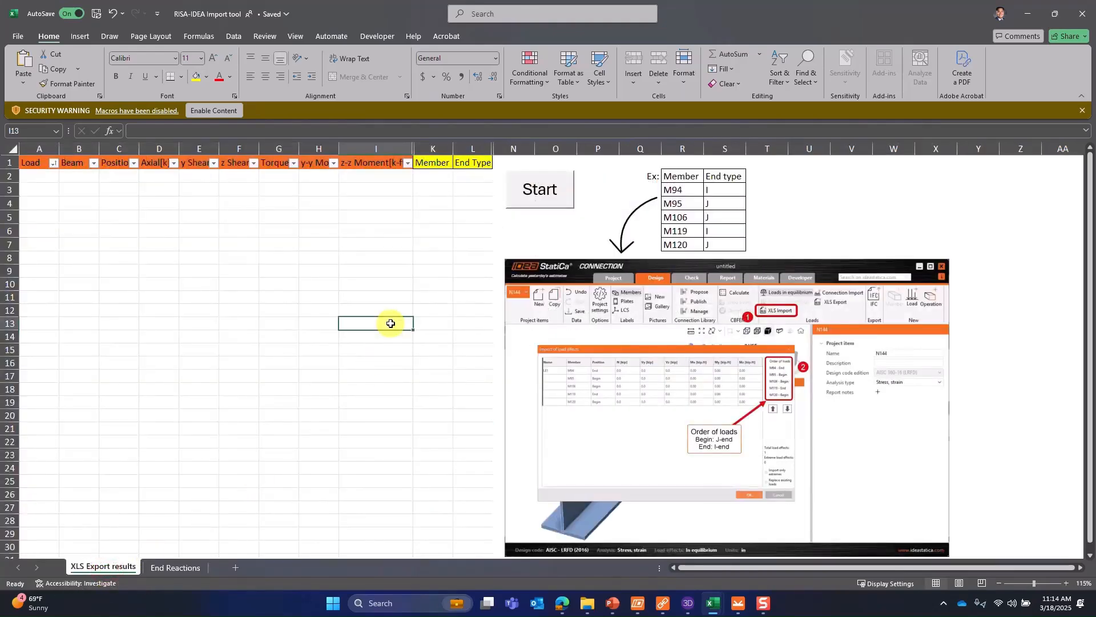
Step: Examine the Member and End Type input columns and the load results columns of the XLS Export results sheet
click(437, 187)
drag(436, 187, 436, 225)
drag(489, 181, 477, 230)
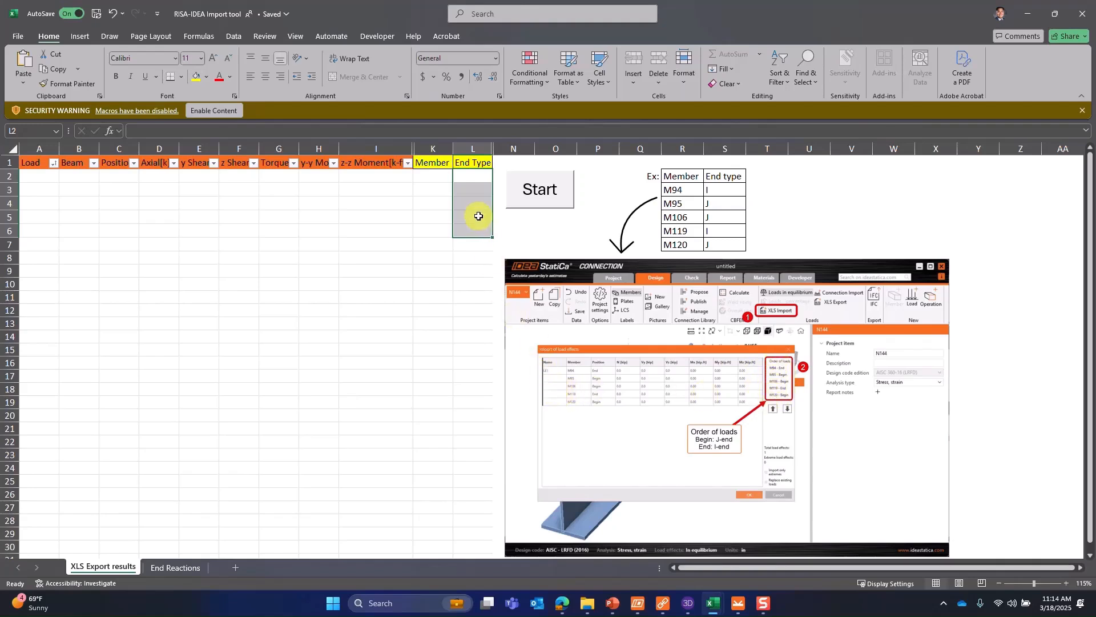
click(535, 214)
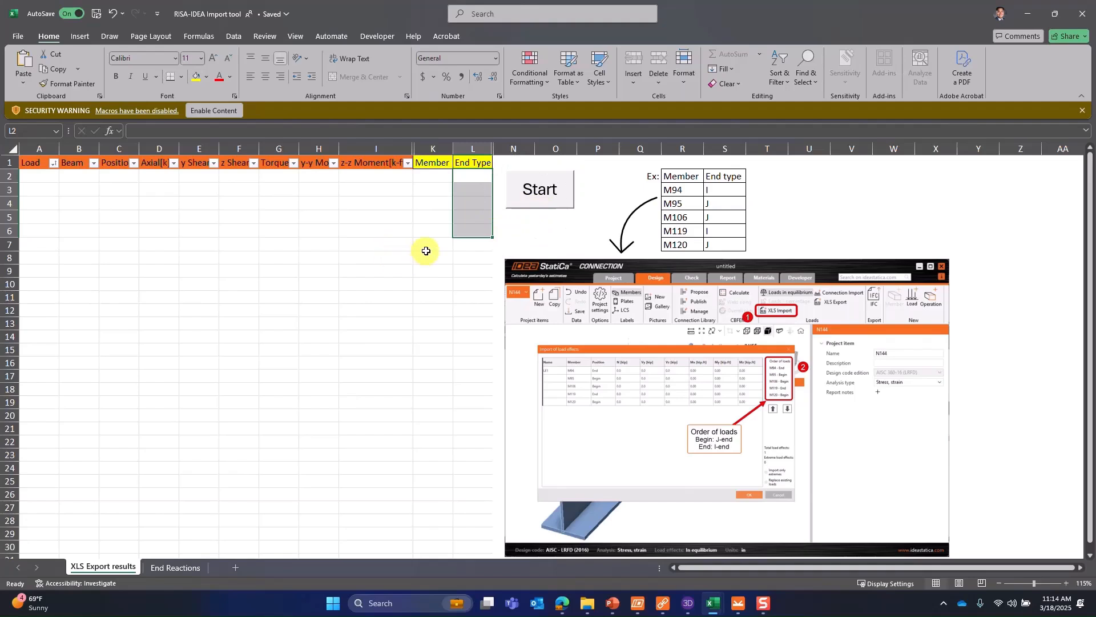
click(402, 180)
drag(402, 181, 104, 308)
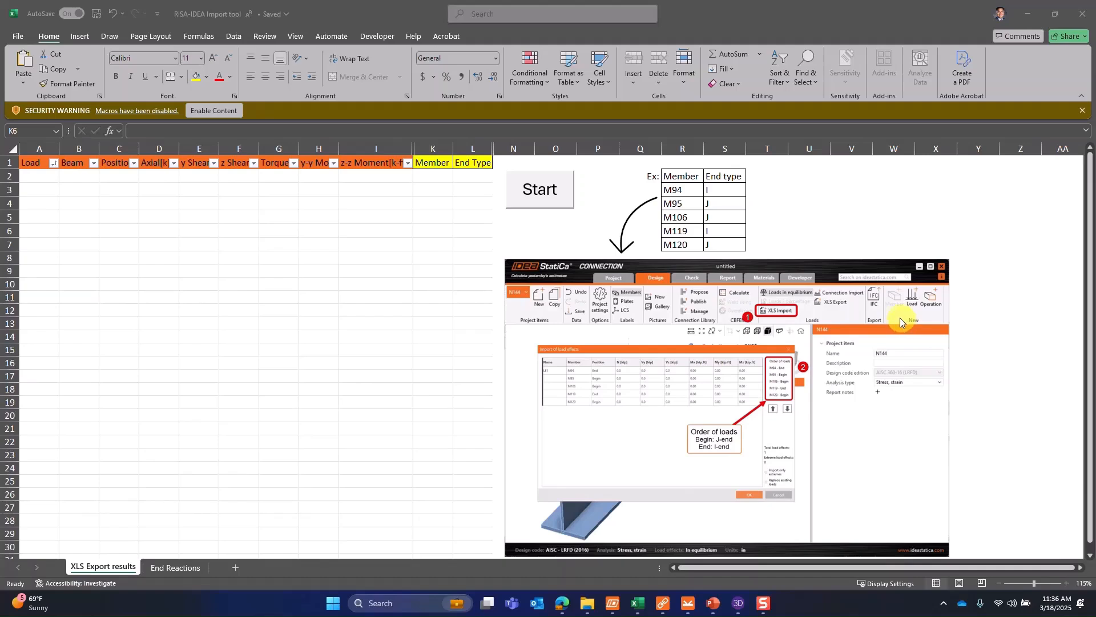
Step: Switch to IDEA StatiCa Connection, cancel the import of load effects, and view connection N320 from the side
click(689, 601)
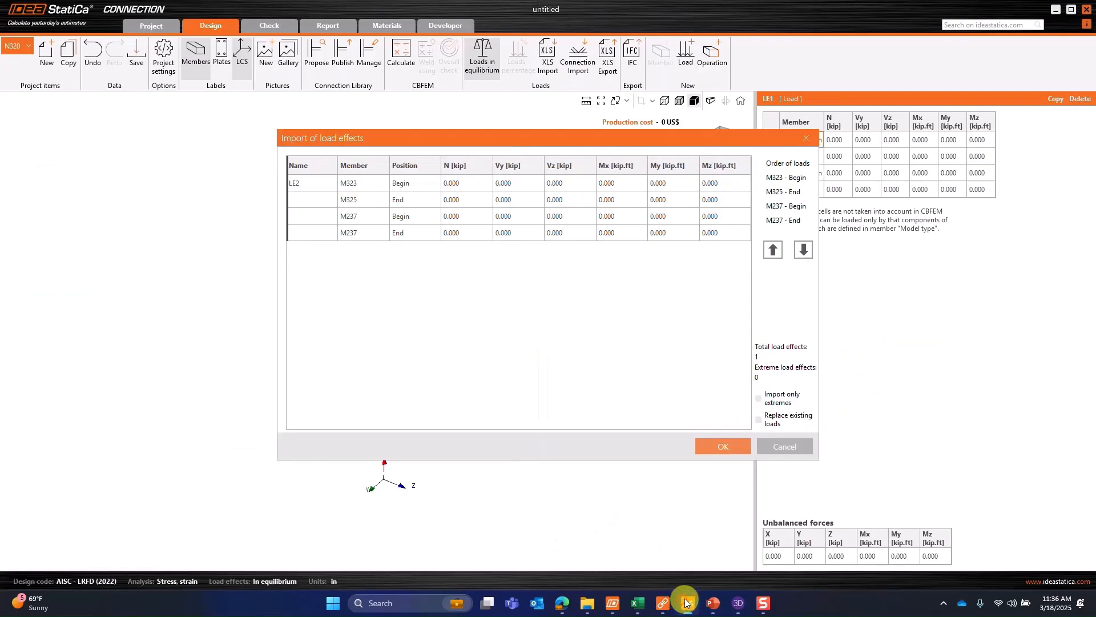
click(776, 447)
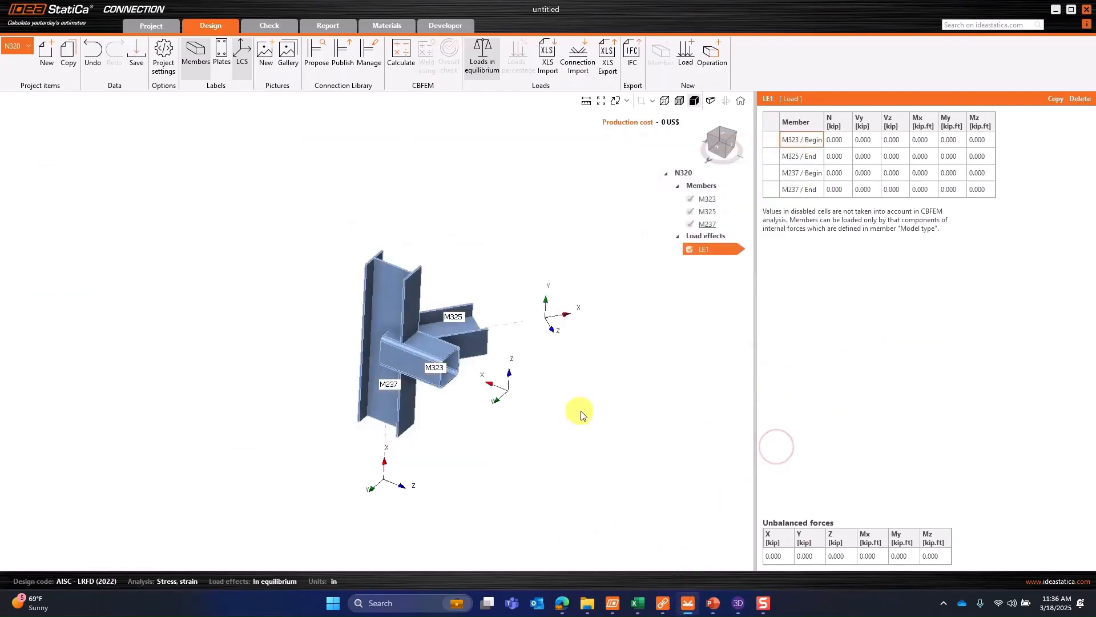
right_drag(556, 374, 455, 326)
click(407, 409)
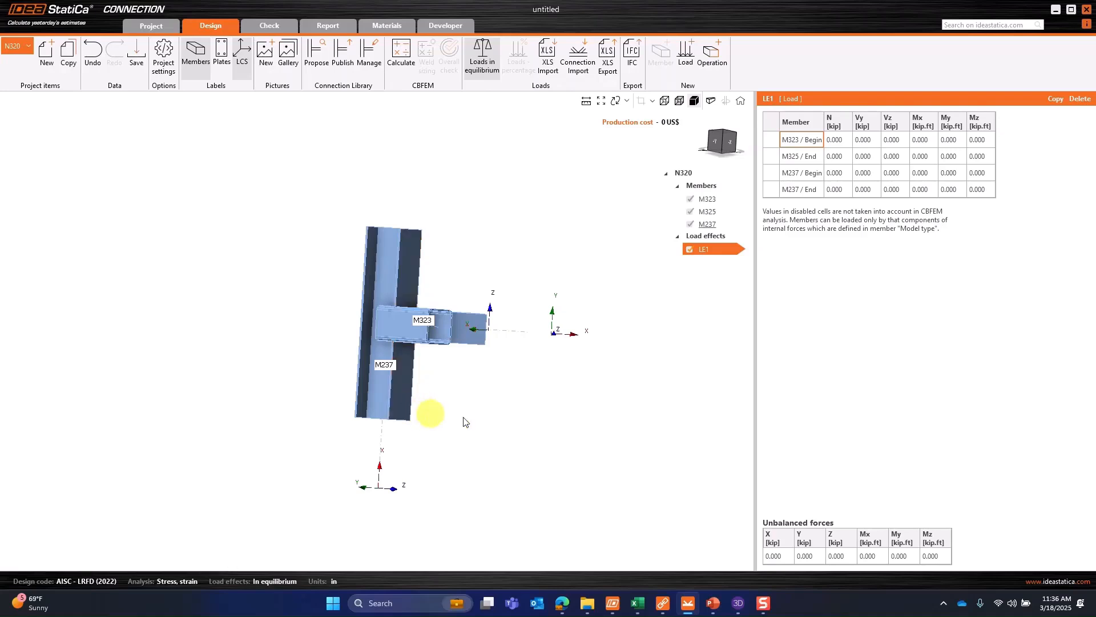
Step: Switch to Checkbot, examine the members meeting at connection N320, and select column M237 to inspect its properties
mouse_move(664, 601)
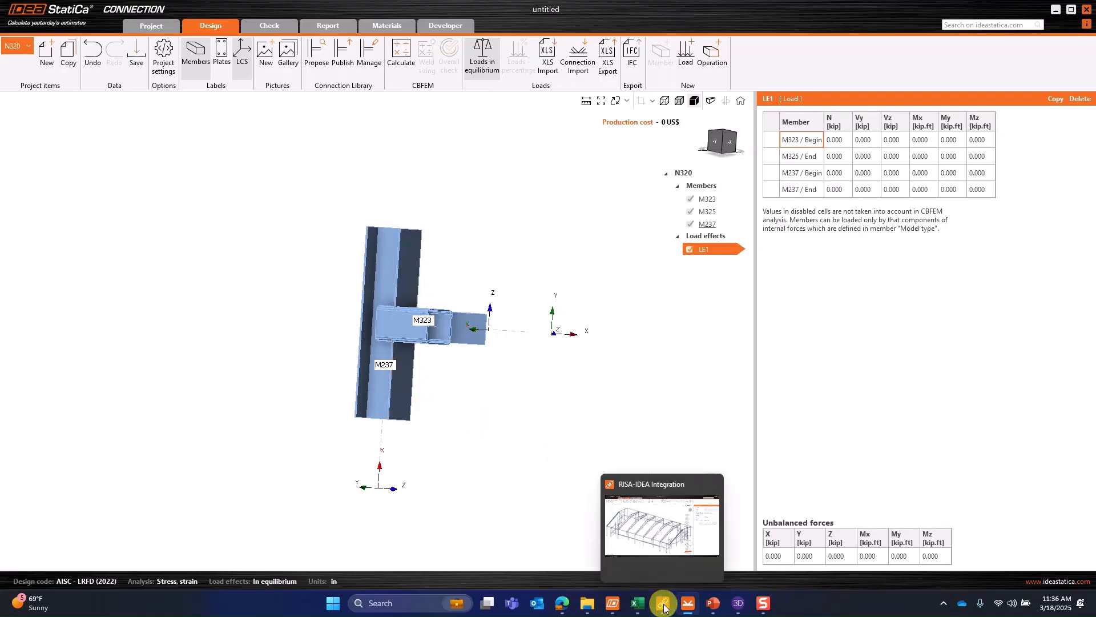
click(661, 522)
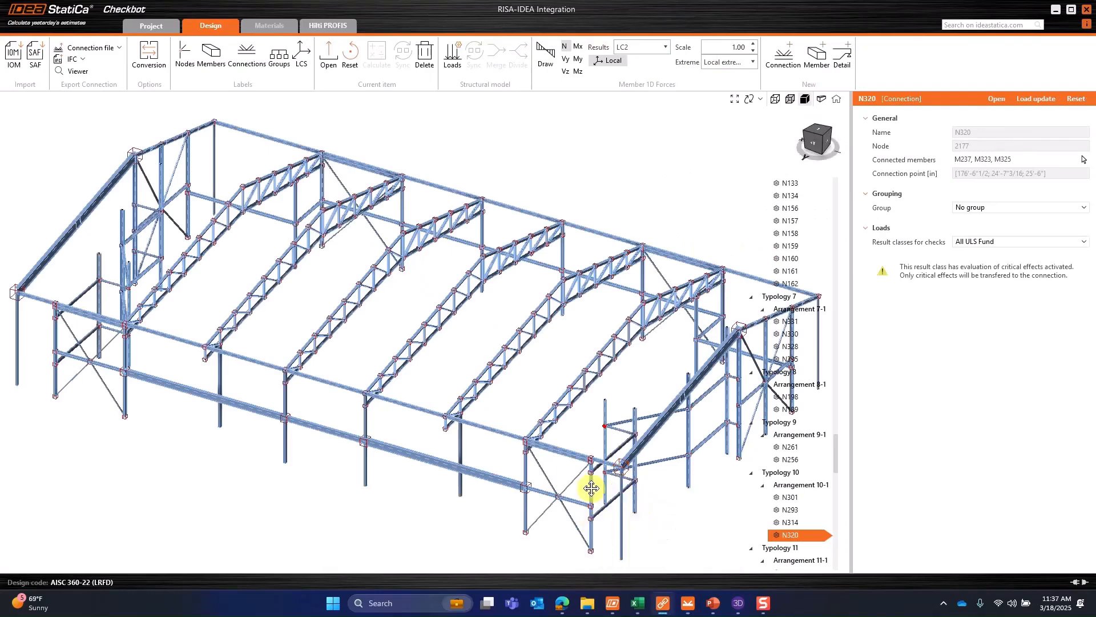
scroll(566, 421, up, 6)
scroll(557, 427, up, 2)
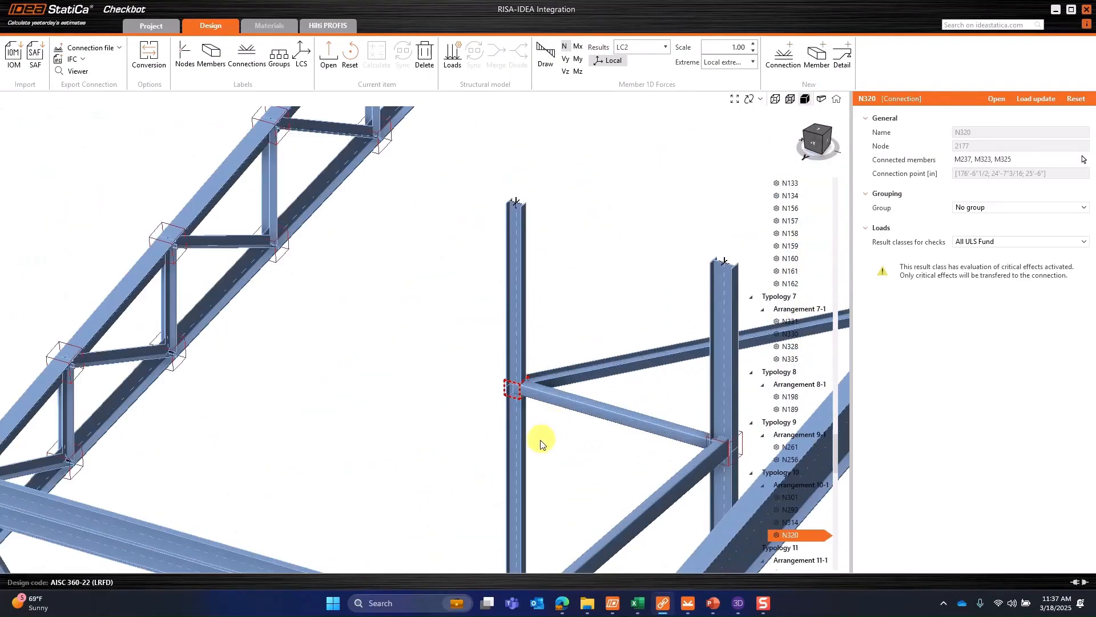
scroll(534, 451, up, 3)
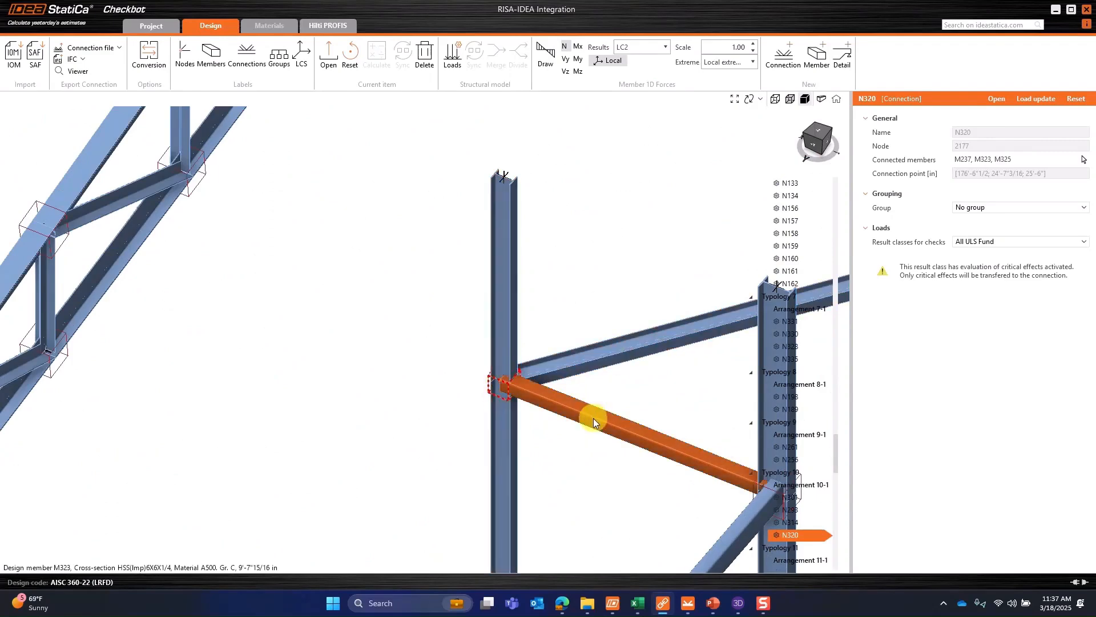
scroll(524, 399, down, 5)
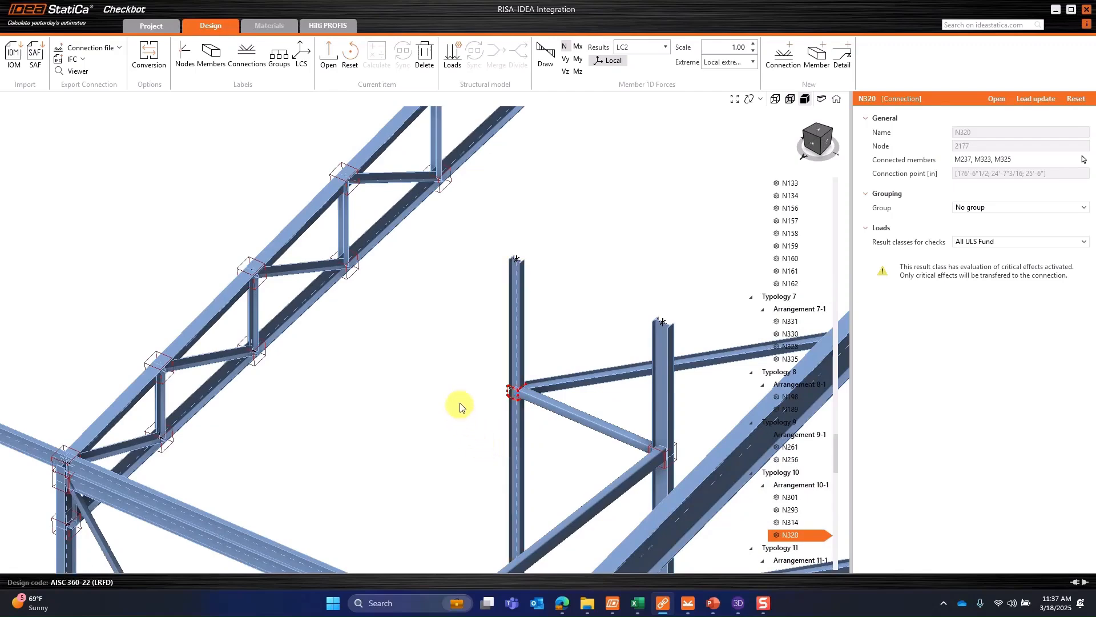
scroll(479, 437, down, 2)
mouse_move(478, 437)
right_down()
mouse_move(490, 354)
mouse_move(470, 419)
mouse_move(482, 434)
right_up()
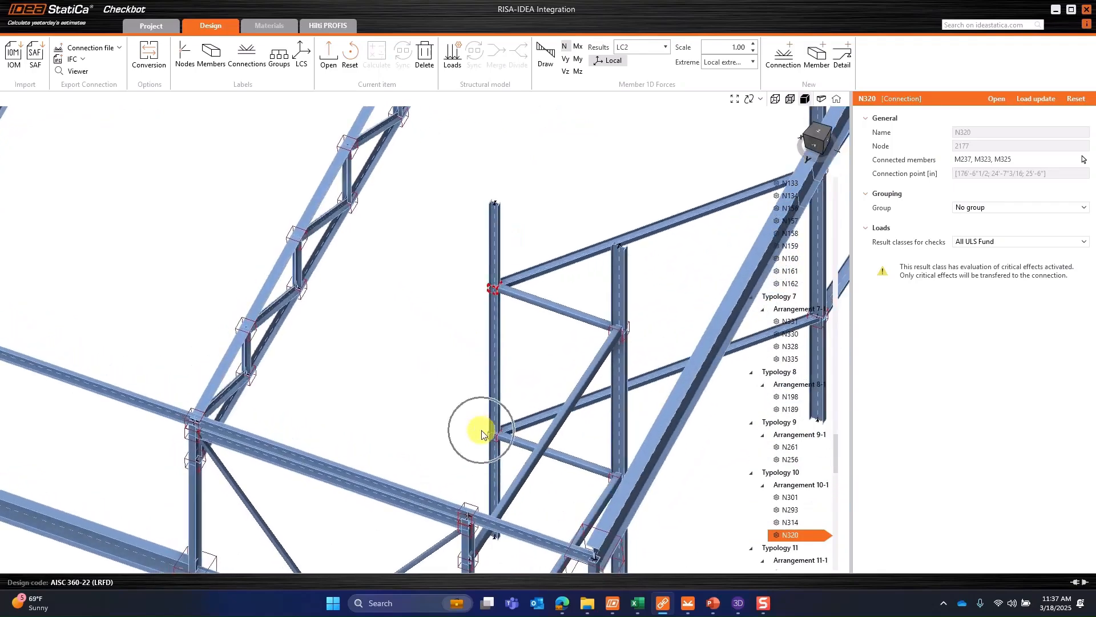
click(499, 239)
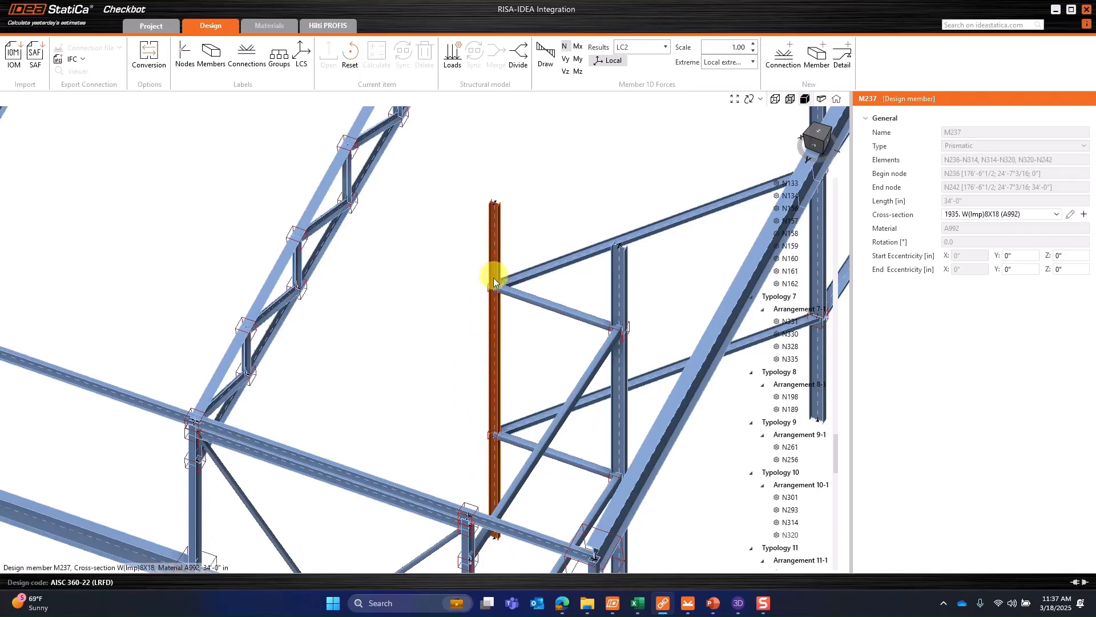
click(496, 296)
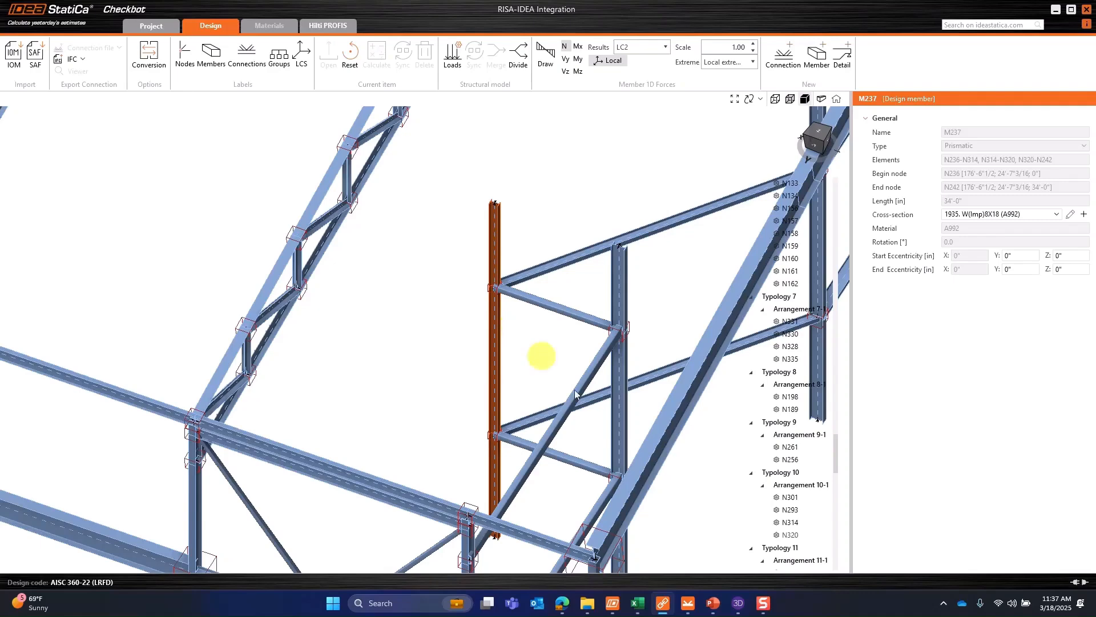
Step: Switch to RISA-3D, inspect the upper segment of the corresponding W8X18 column, and locate the member Split tool without splitting it
click(738, 604)
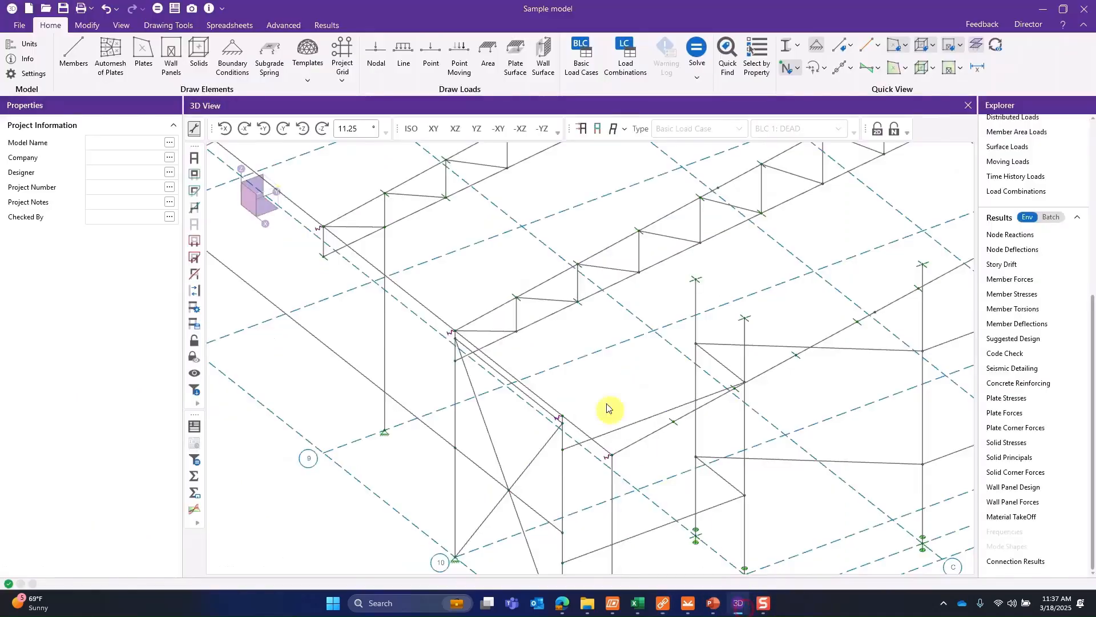
scroll(585, 341, down, 1)
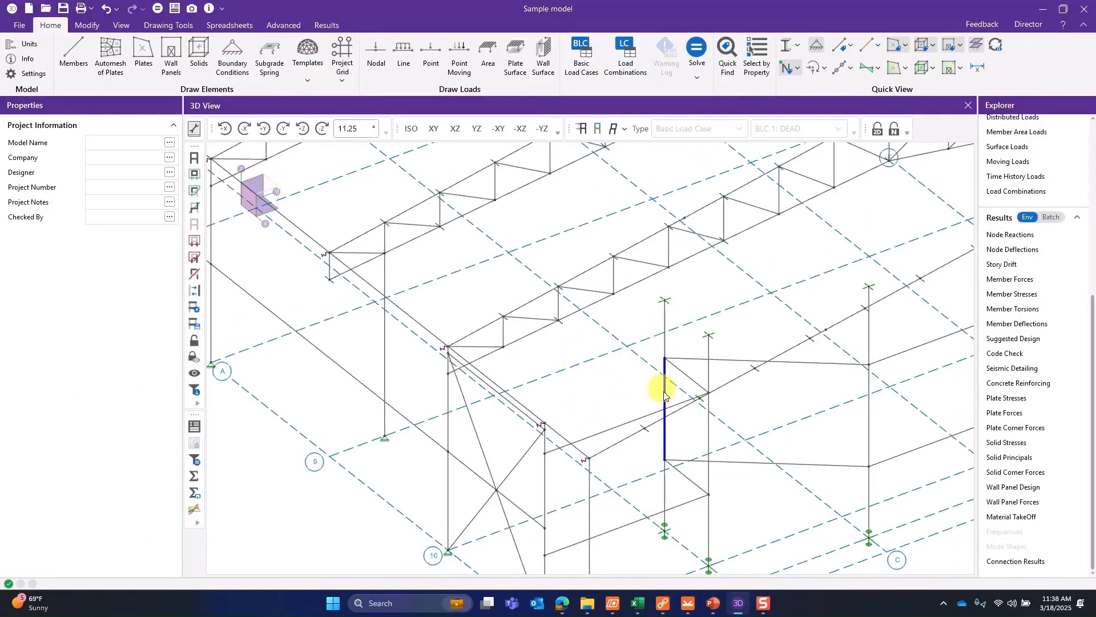
click(663, 323)
click(457, 91)
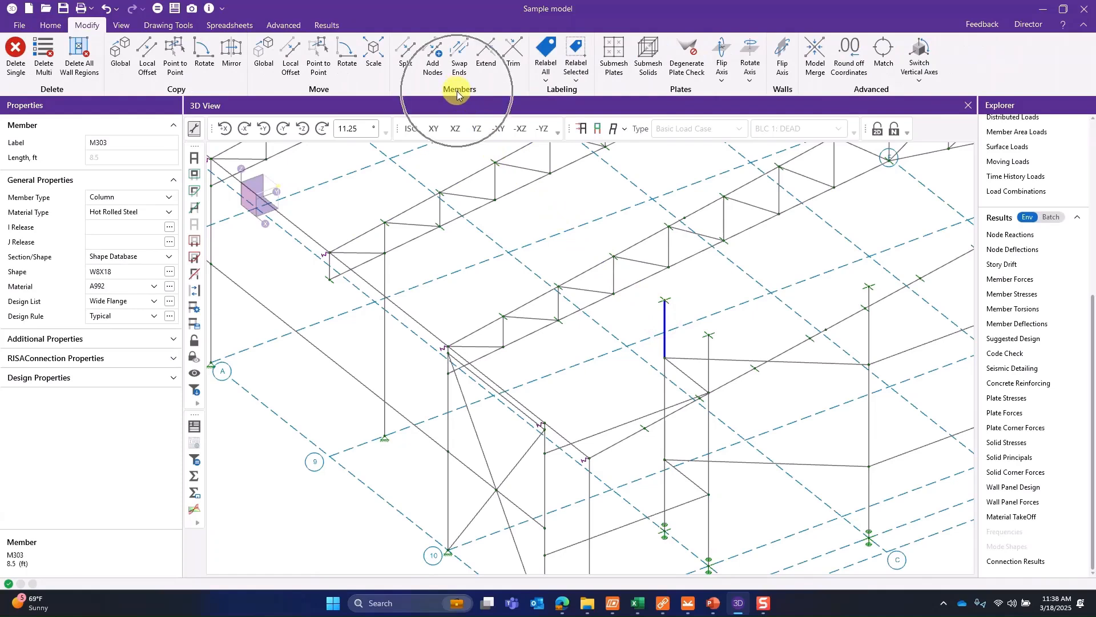
click(405, 59)
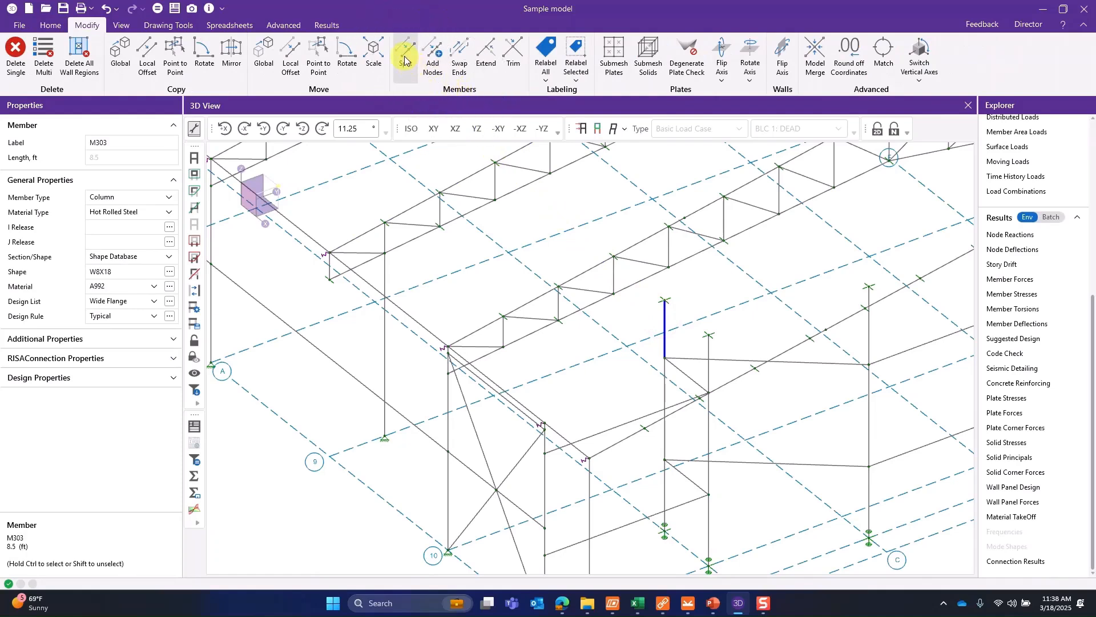
click(600, 361)
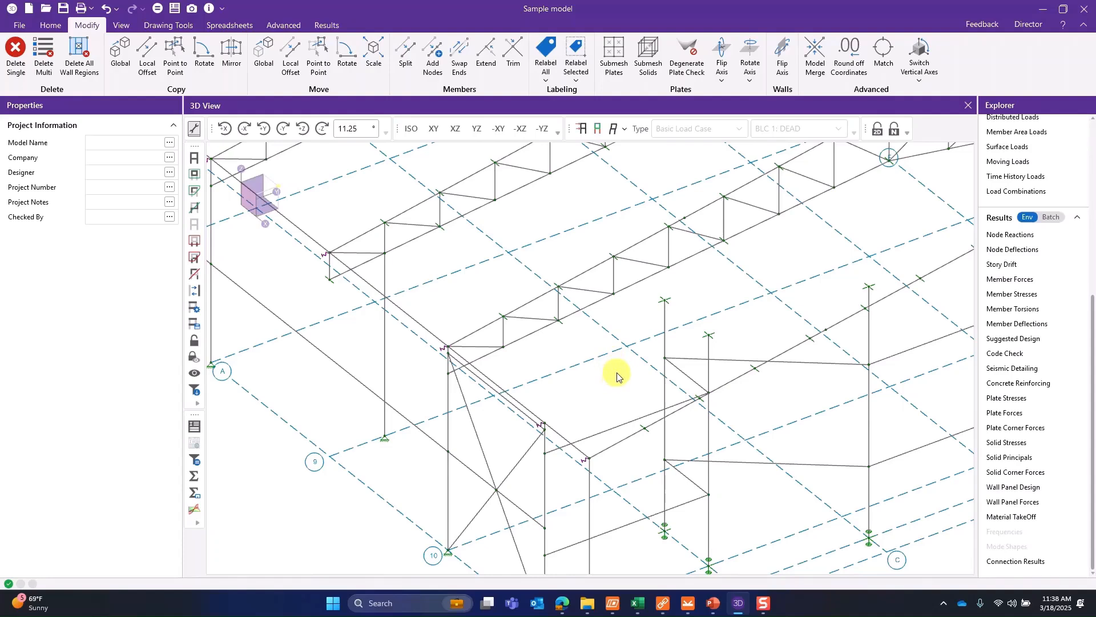
Step: Show the I/J End colours on the members and examine which ends meet at the column's upper joint
click(51, 27)
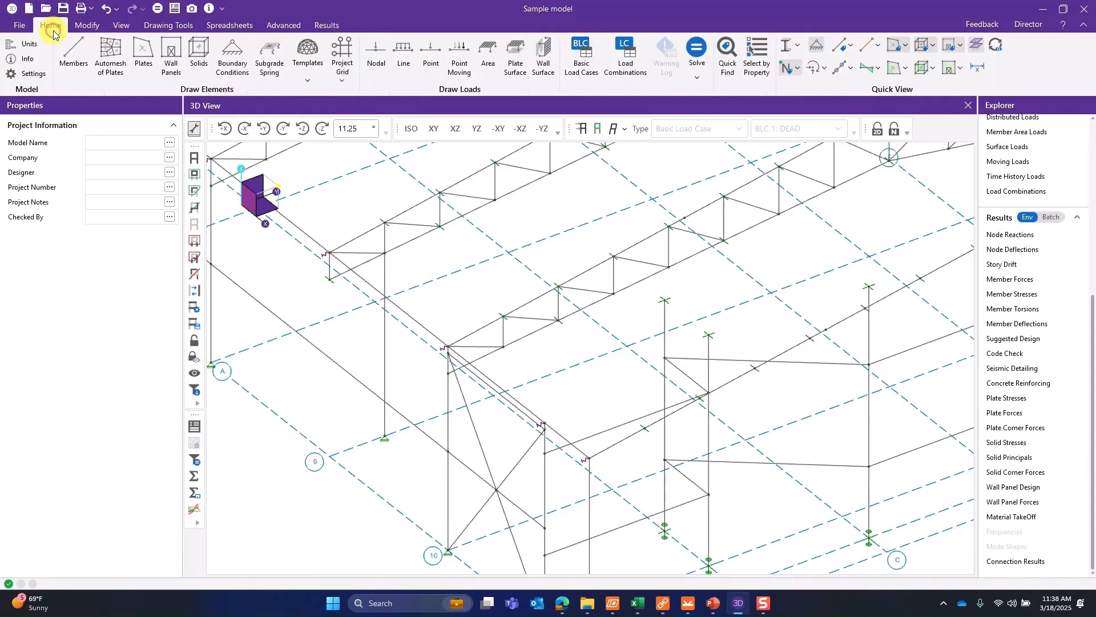
click(851, 67)
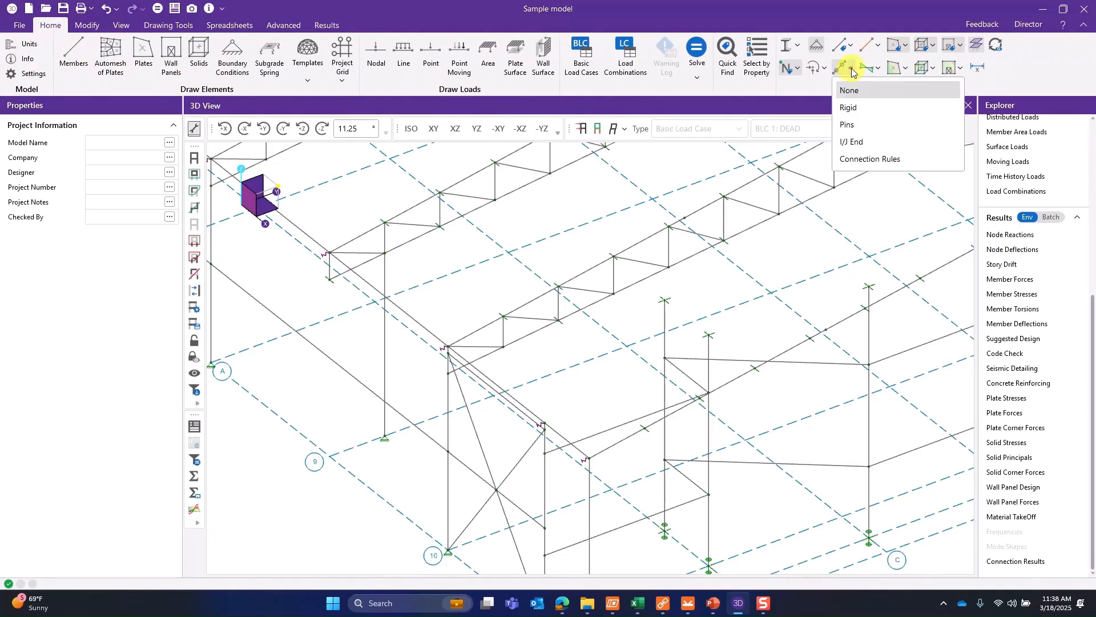
click(853, 141)
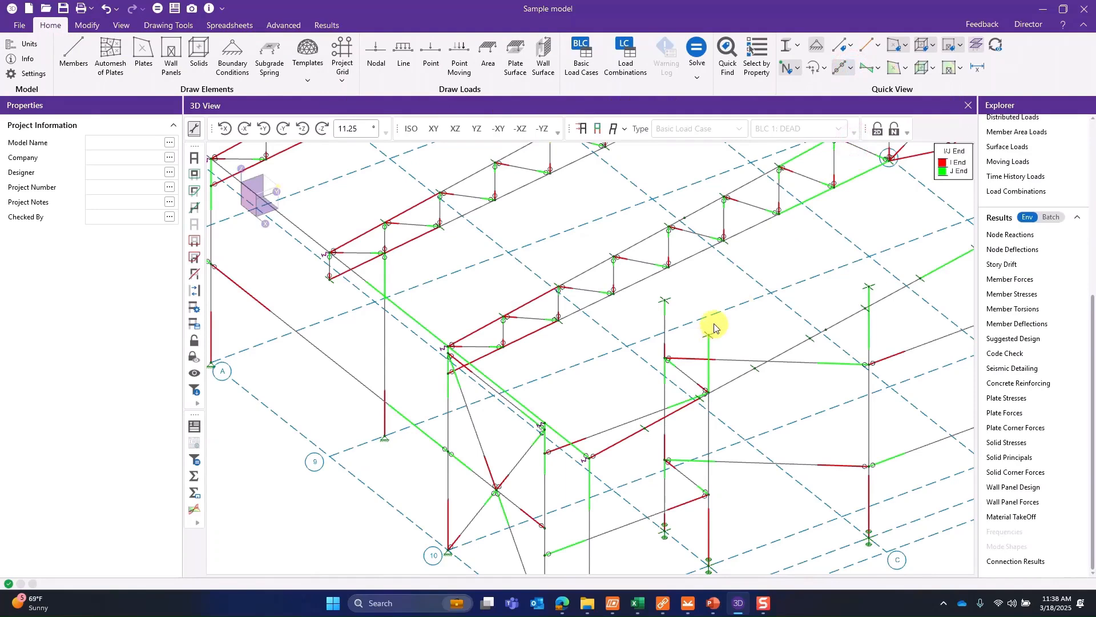
scroll(677, 353, up, 3)
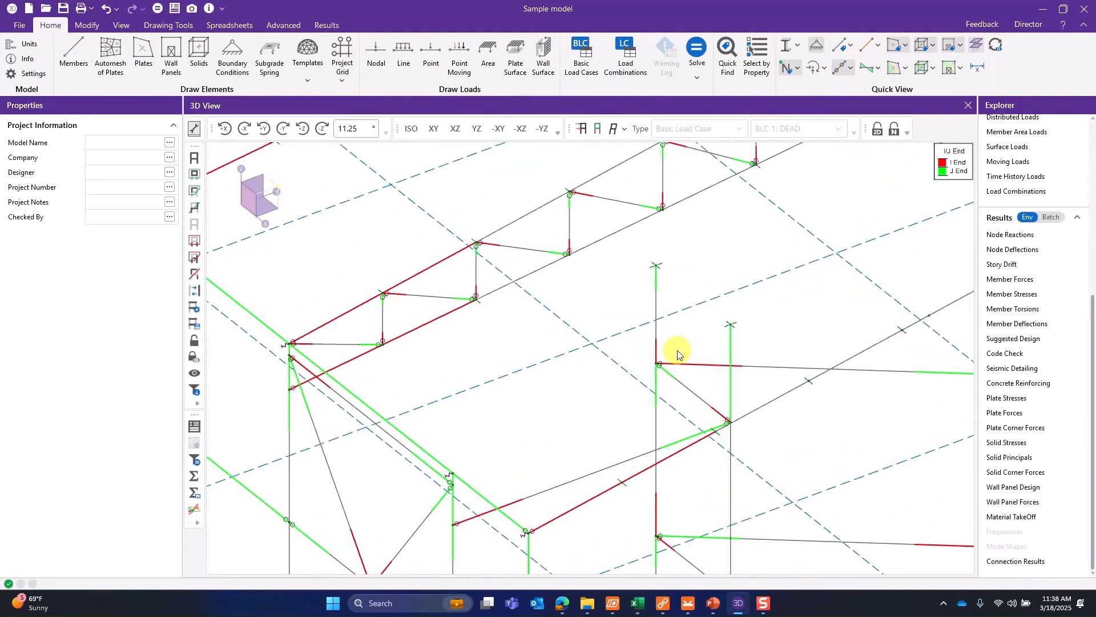
middle_drag(678, 354, 641, 307)
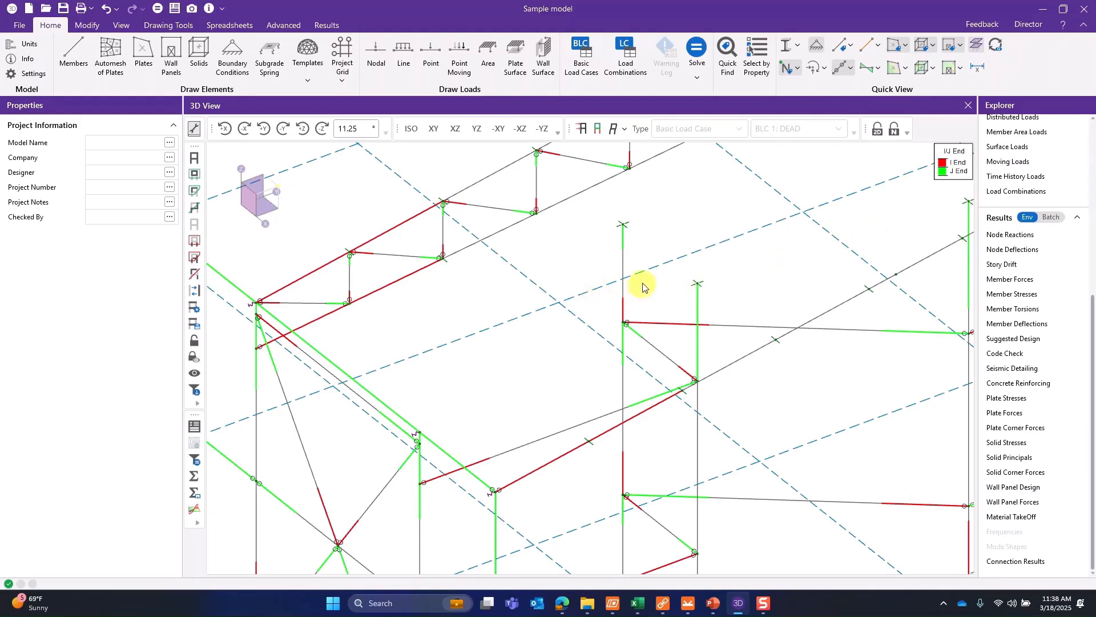
click(631, 309)
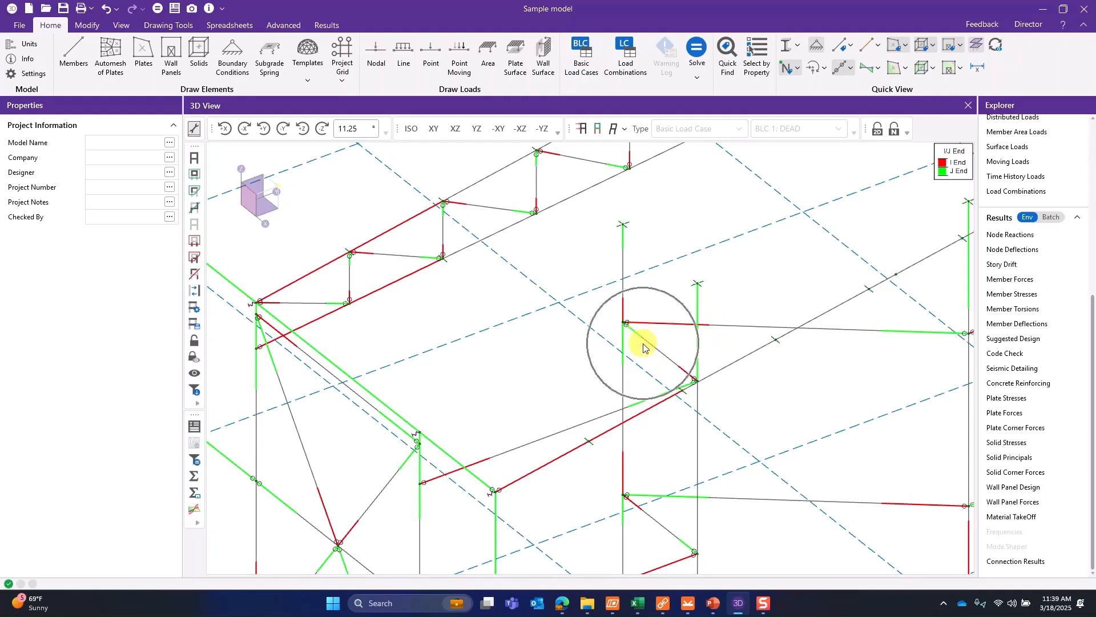
Step: Switch to IDEA StatiCa Connection and examine the local coordinate systems of M237, M323 and M325 at N320 in 3D
click(687, 612)
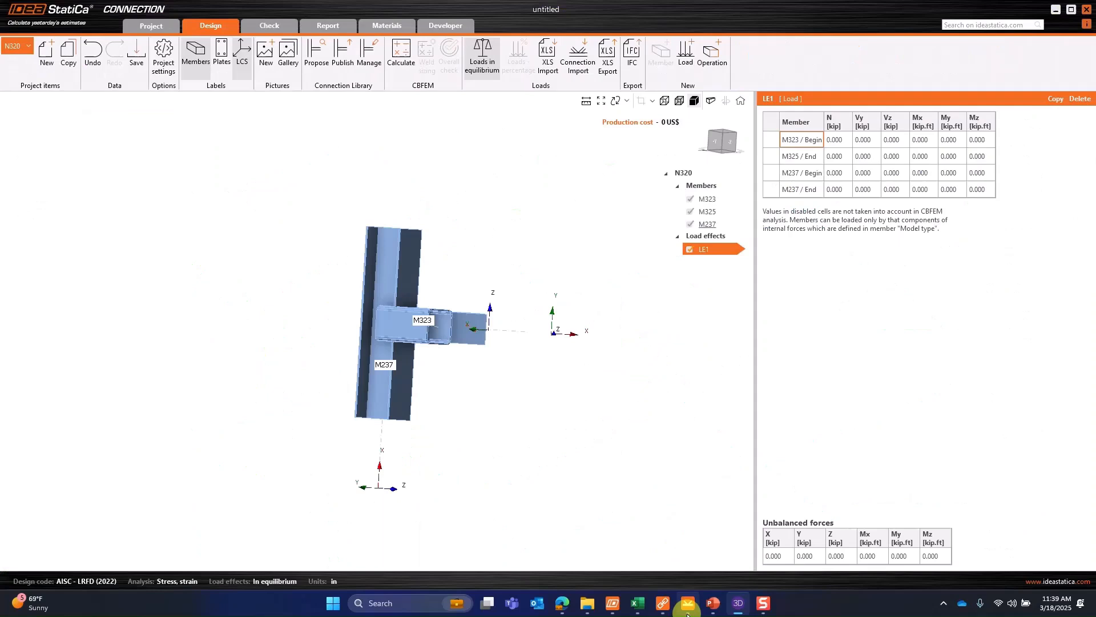
right_drag(428, 385, 565, 420)
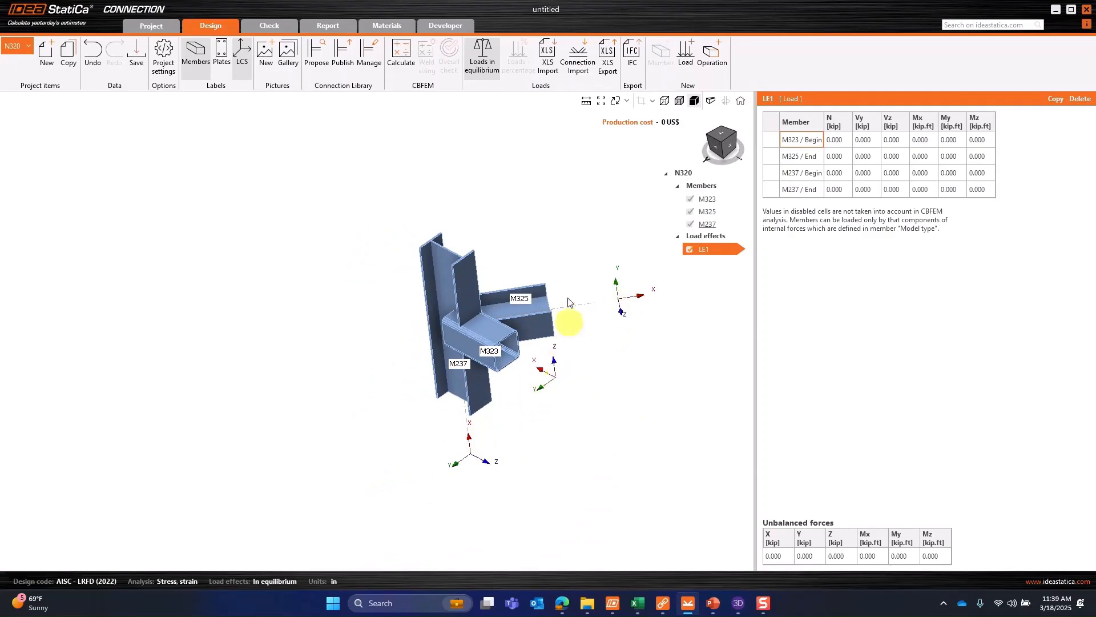
click(244, 76)
right_drag(481, 446, 533, 225)
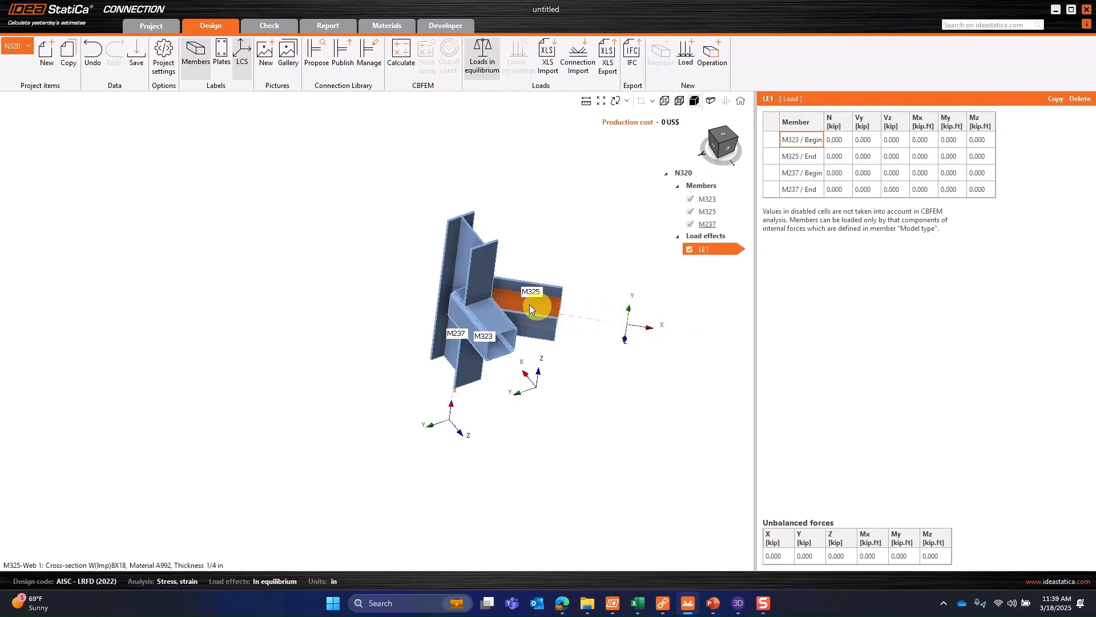
Step: Compare the member-end rows of load effect LE1 with members M323, M325 and M237 in the 3D view
click(553, 310)
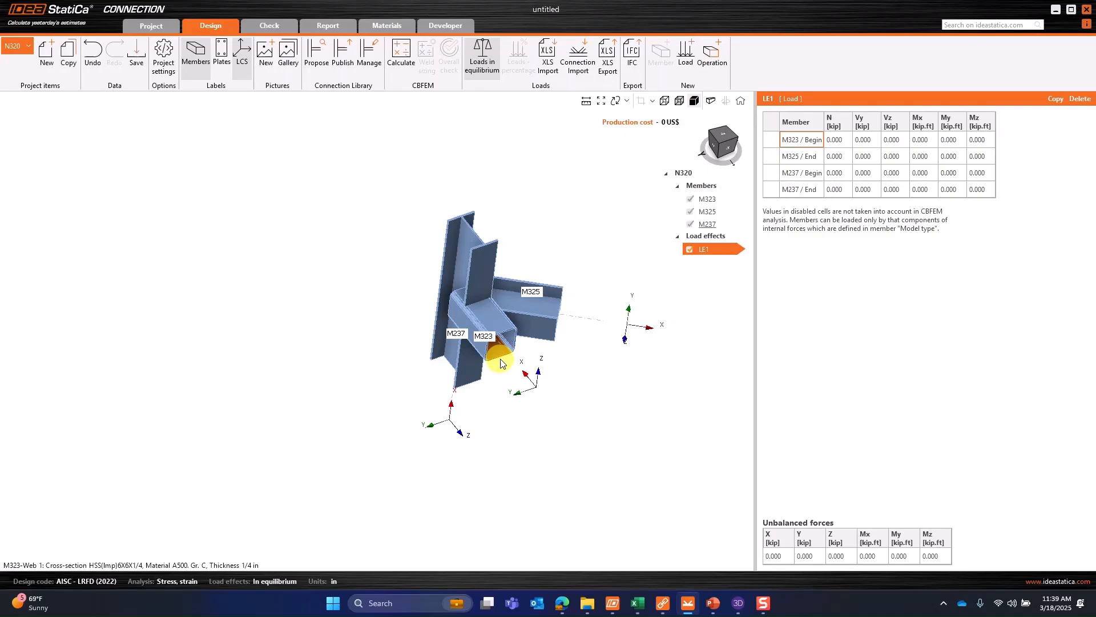
right_drag(570, 431, 595, 399)
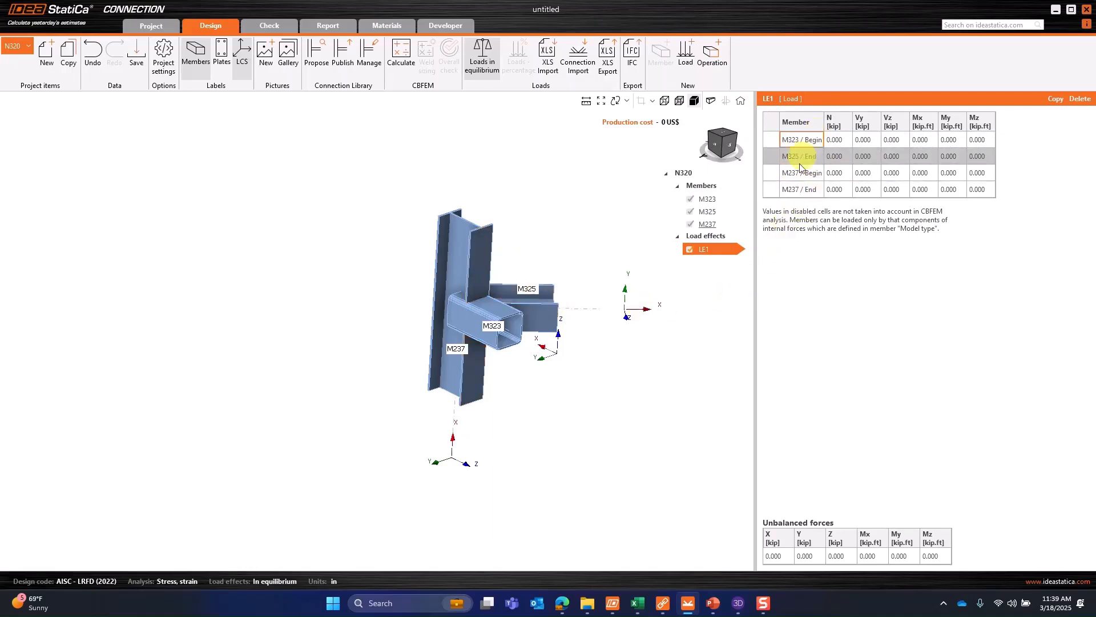
click(821, 138)
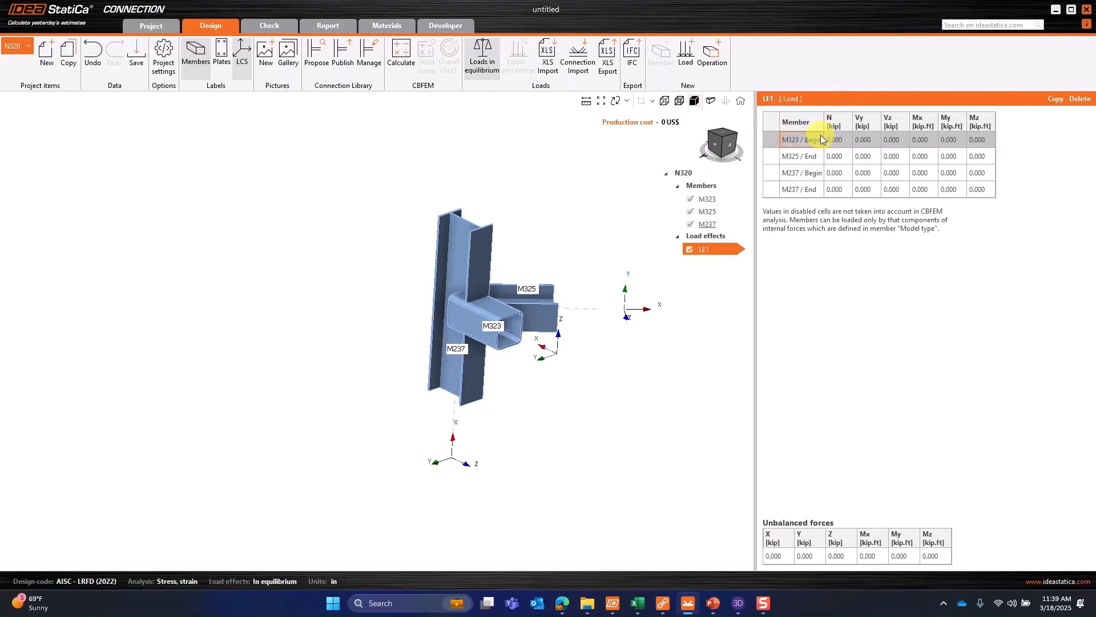
click(818, 154)
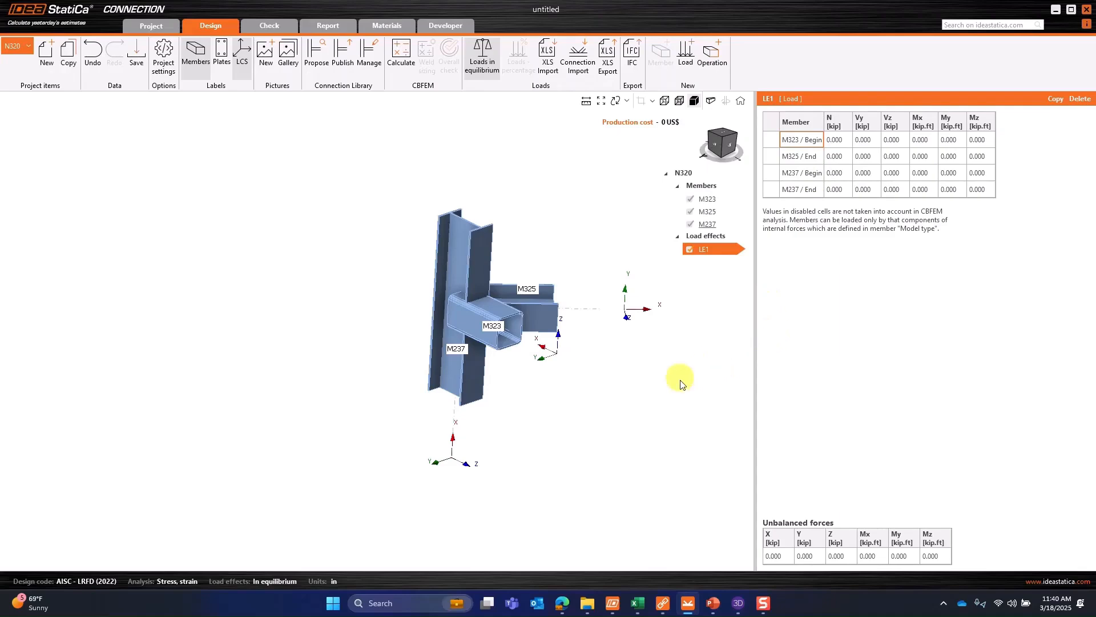
click(796, 193)
Step: Switch to the RISA-IDEA Import tool workbook in Excel and show its End Reactions sheet
click(738, 605)
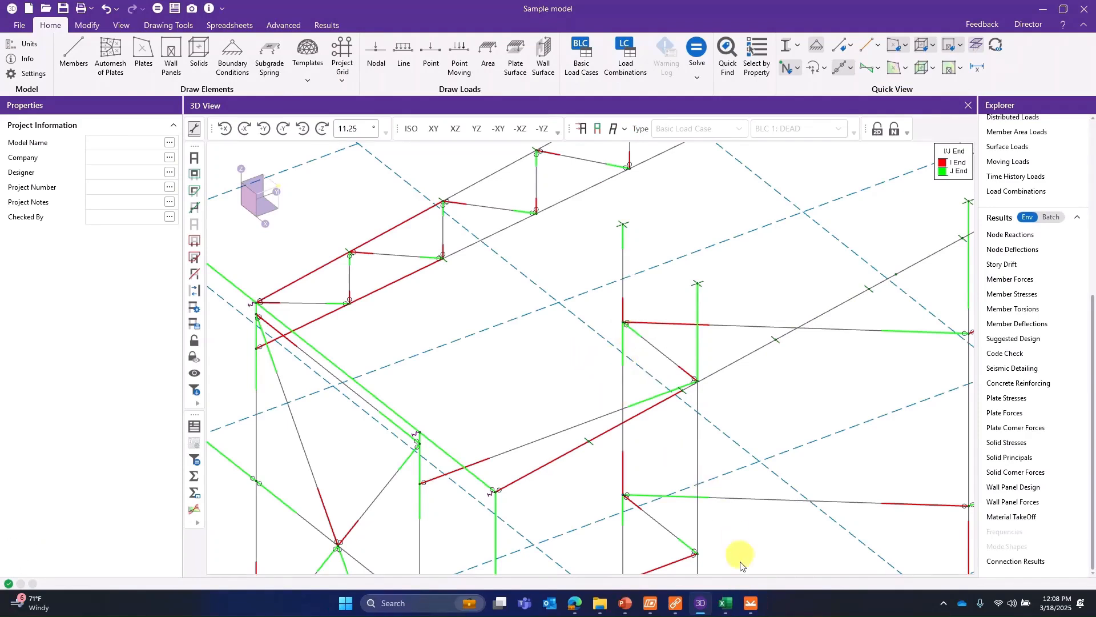
mouse_move(726, 603)
click(749, 554)
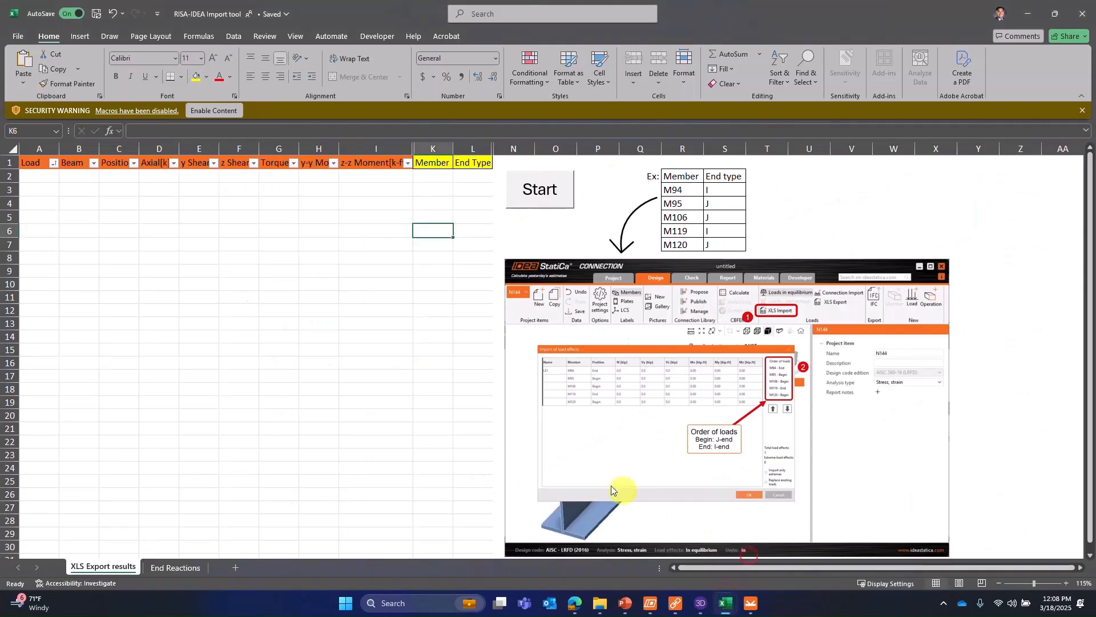
click(184, 565)
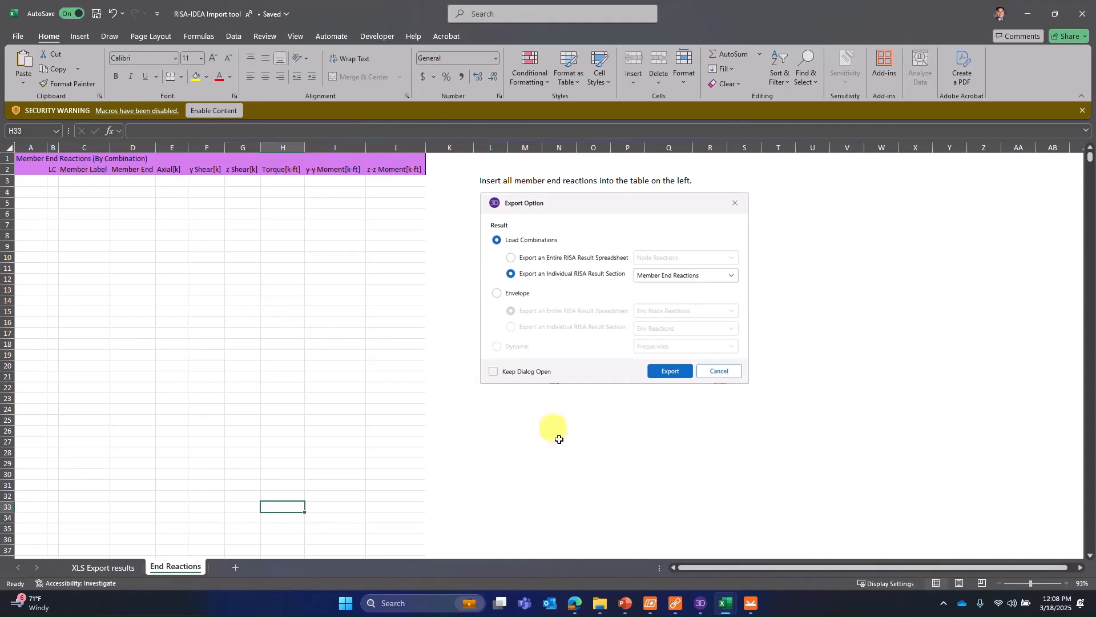
Step: Copy all member end reaction rows, from A3 down through column J, in the Member Forces workbook
mouse_move(708, 606)
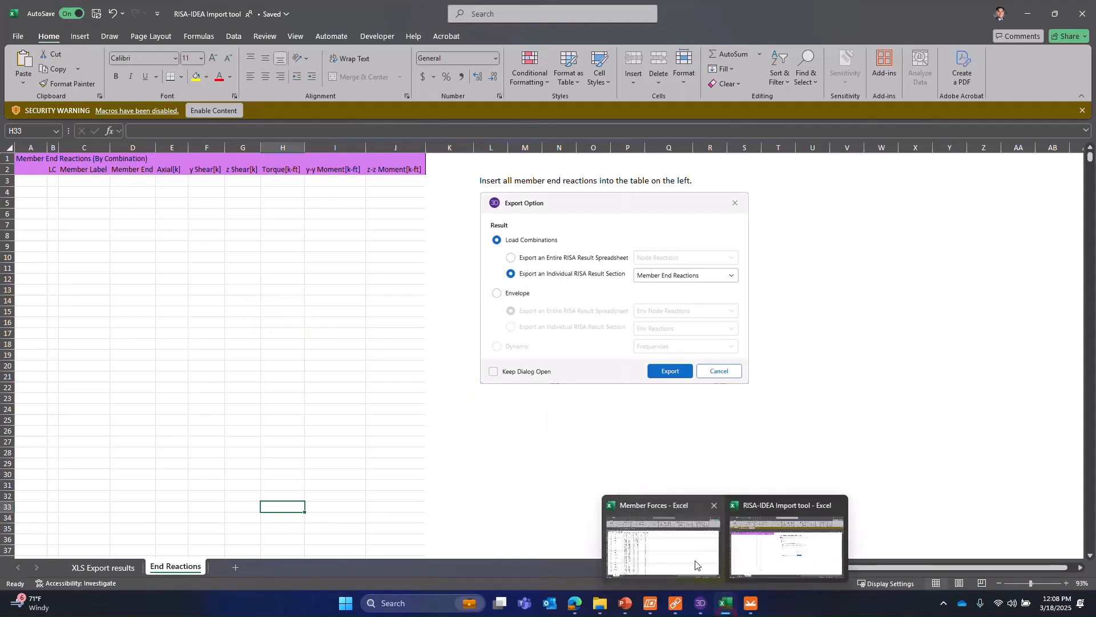
click(694, 561)
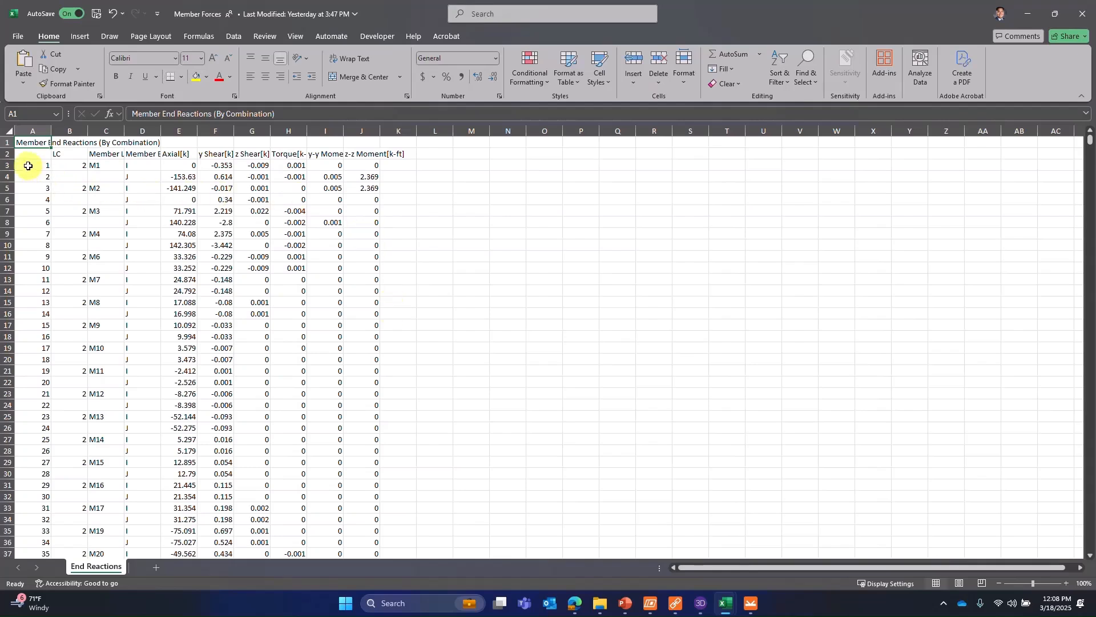
drag(28, 166, 363, 195)
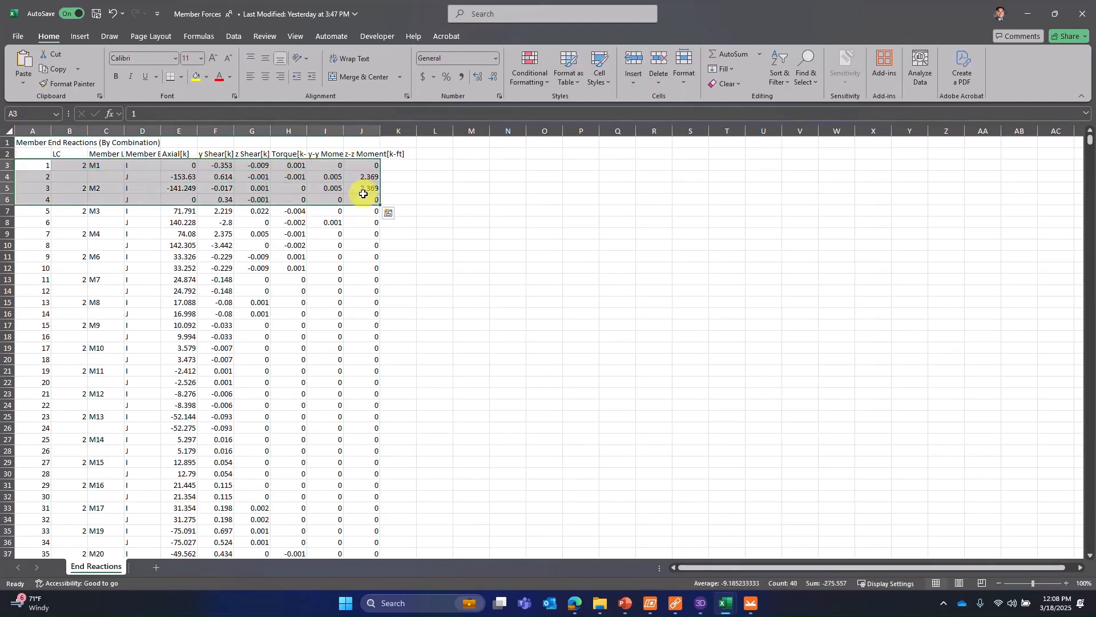
key(ctrl+shift+Down)
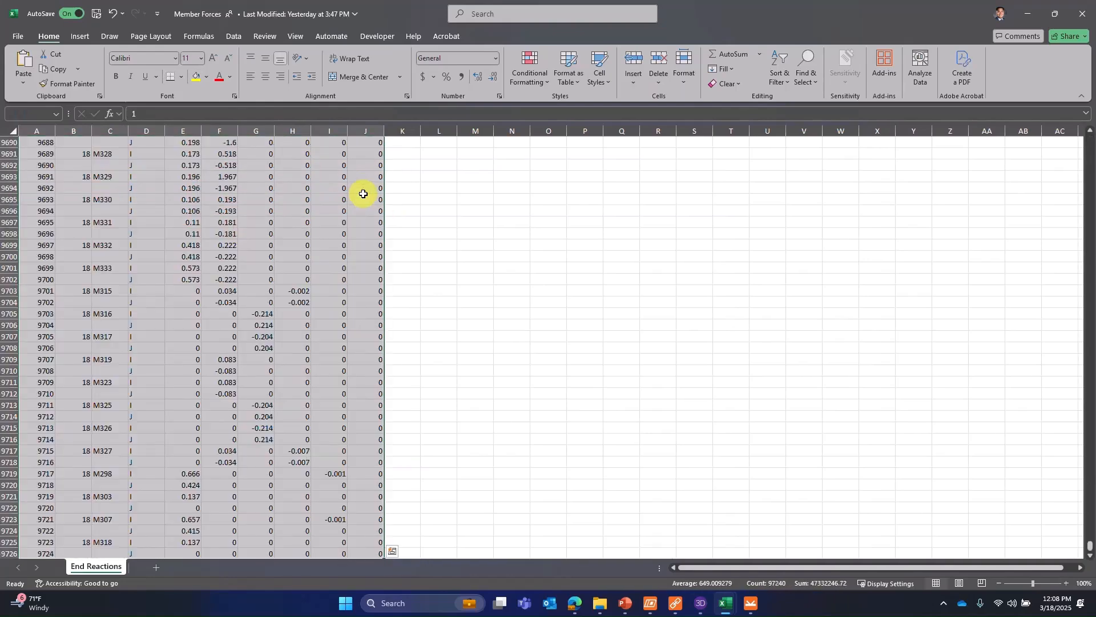
key(ctrl+c)
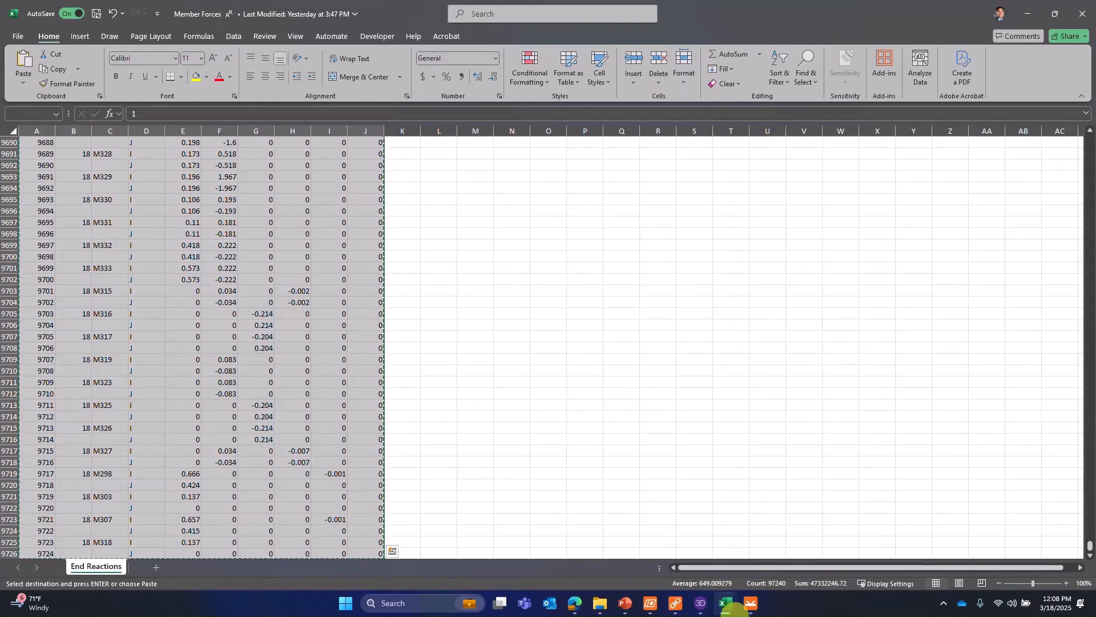
Step: Paste the copied member end reactions at A3 of the End Reactions sheet in the RISA-IDEA Import tool workbook
mouse_move(725, 603)
click(764, 541)
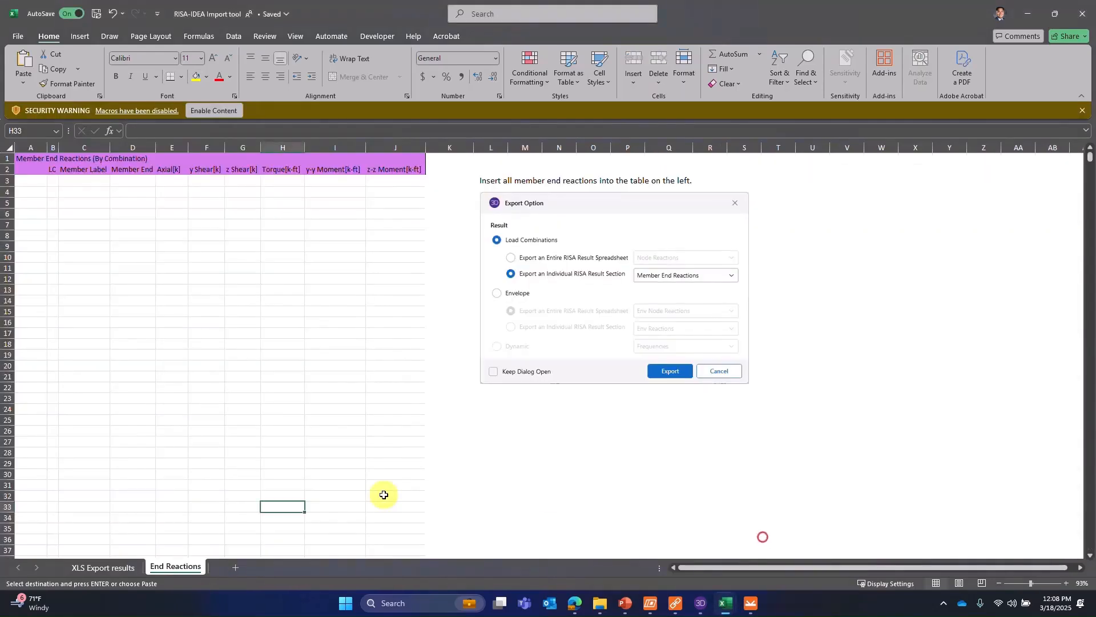
click(23, 180)
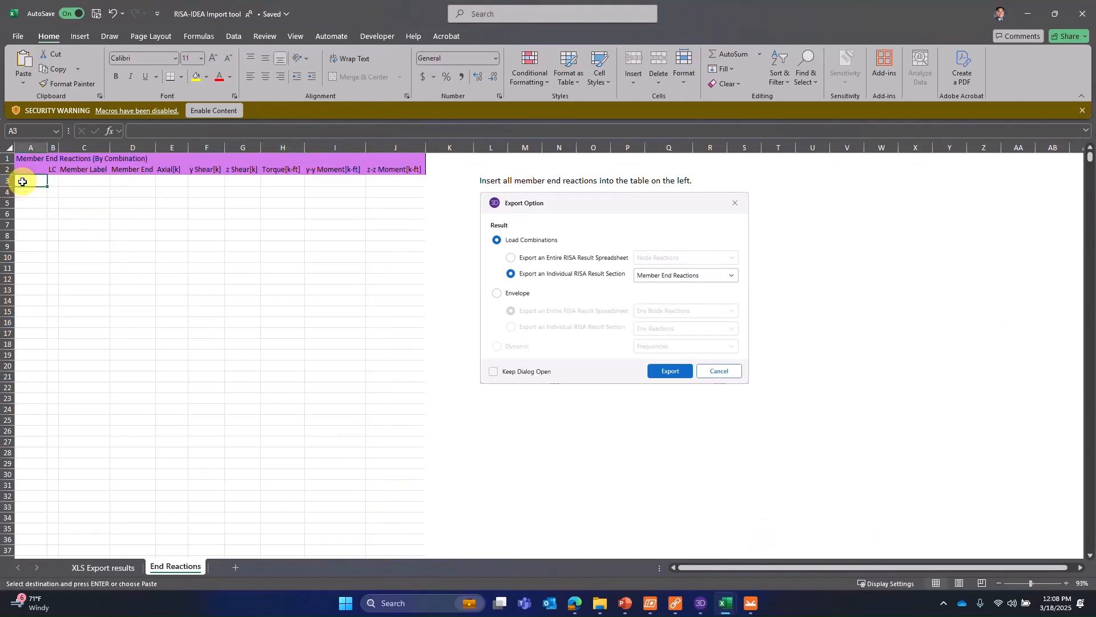
key(ctrl+v)
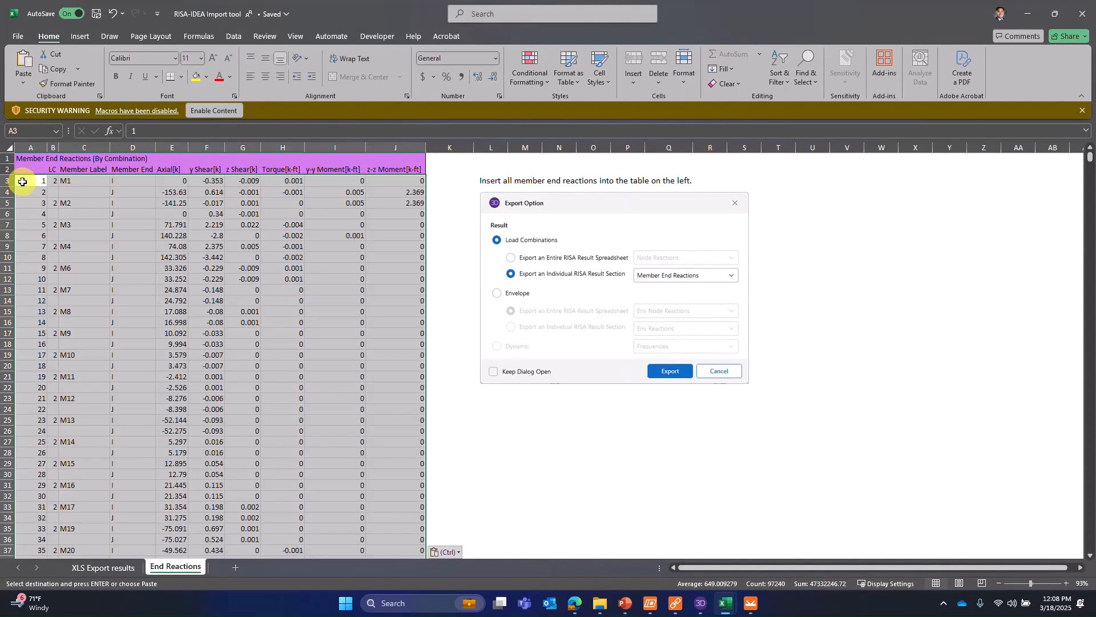
click(450, 275)
click(409, 323)
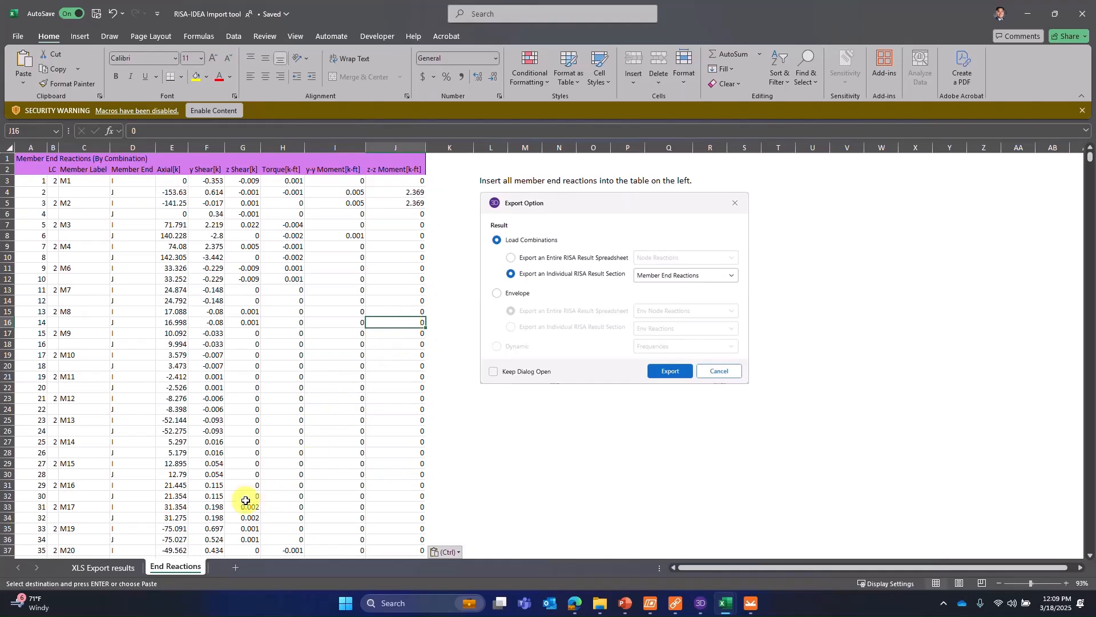
Step: List members m323, m325, m298 and m303 in the Member column of the XLS Export results sheet, starting at K2
click(119, 569)
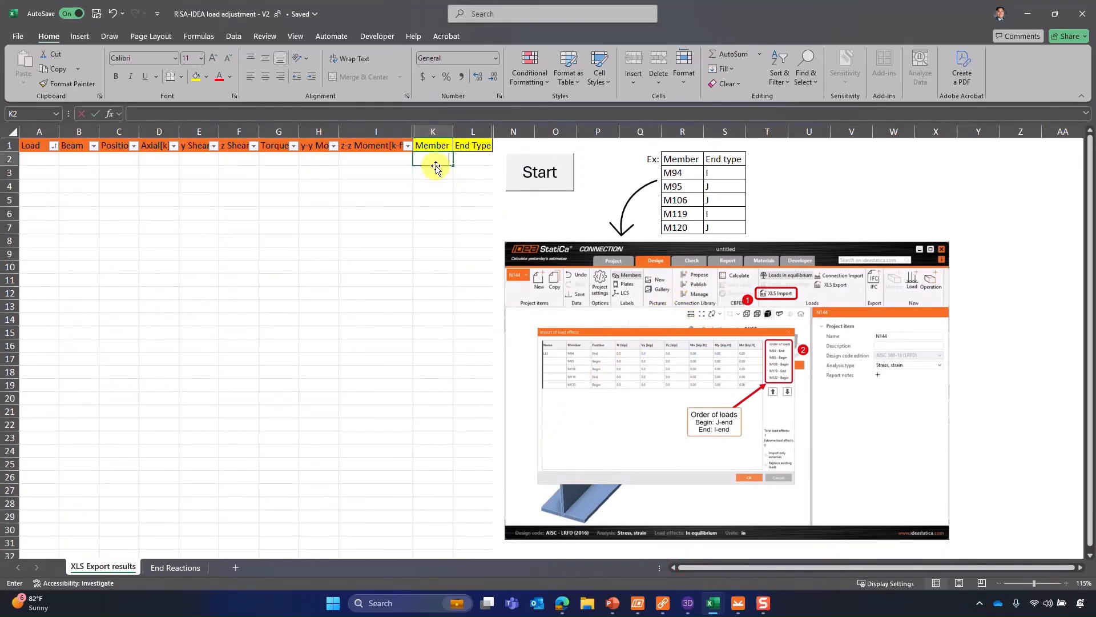
text(m323)
key(Return)
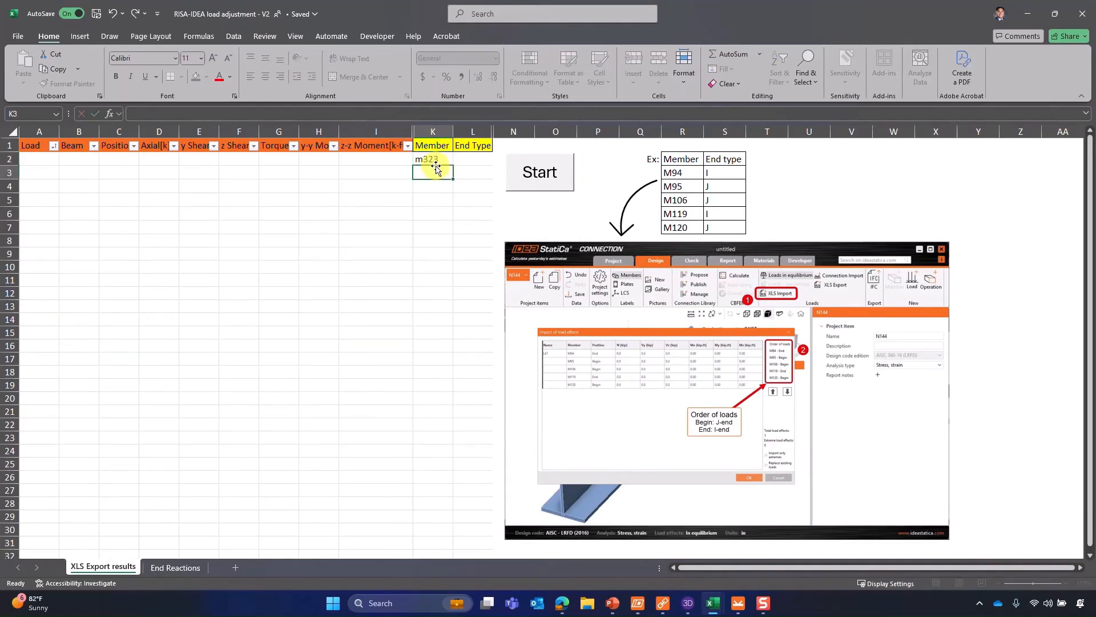
text(m325)
key(Return)
text(m298)
key(Return)
text(m303)
key(Tab)
Step: Enter the end types j, i, j and i for members m323, m325, m298 and m303
key(Up)
key(Up)
key(Up)
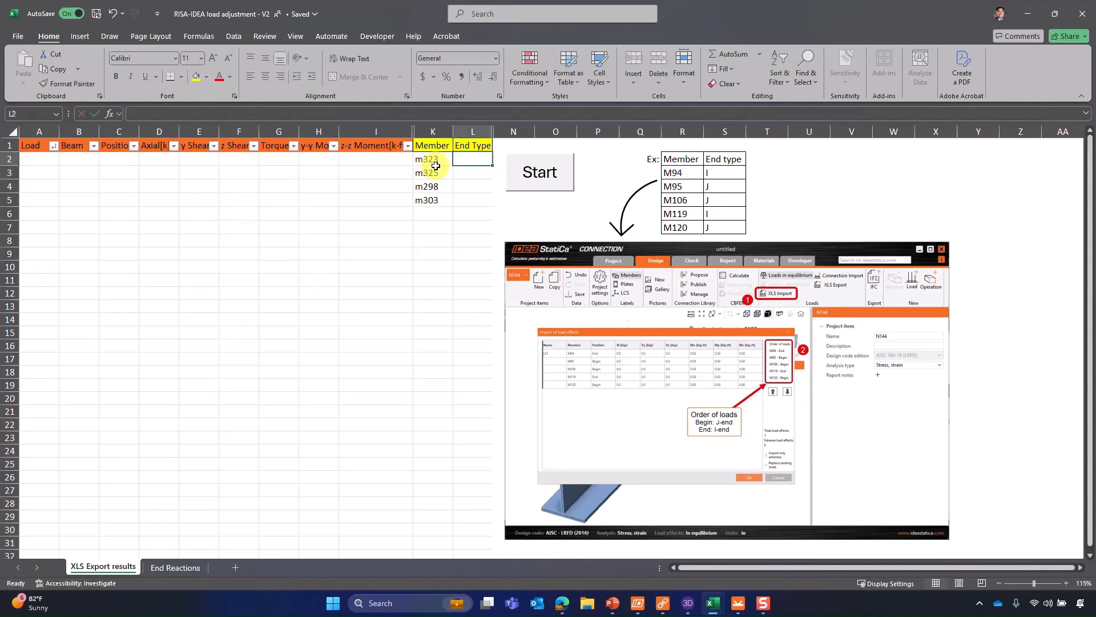
text(j)
key(Return)
text(i)
key(Return)
text(j)
key(Return)
text(i)
key(Return)
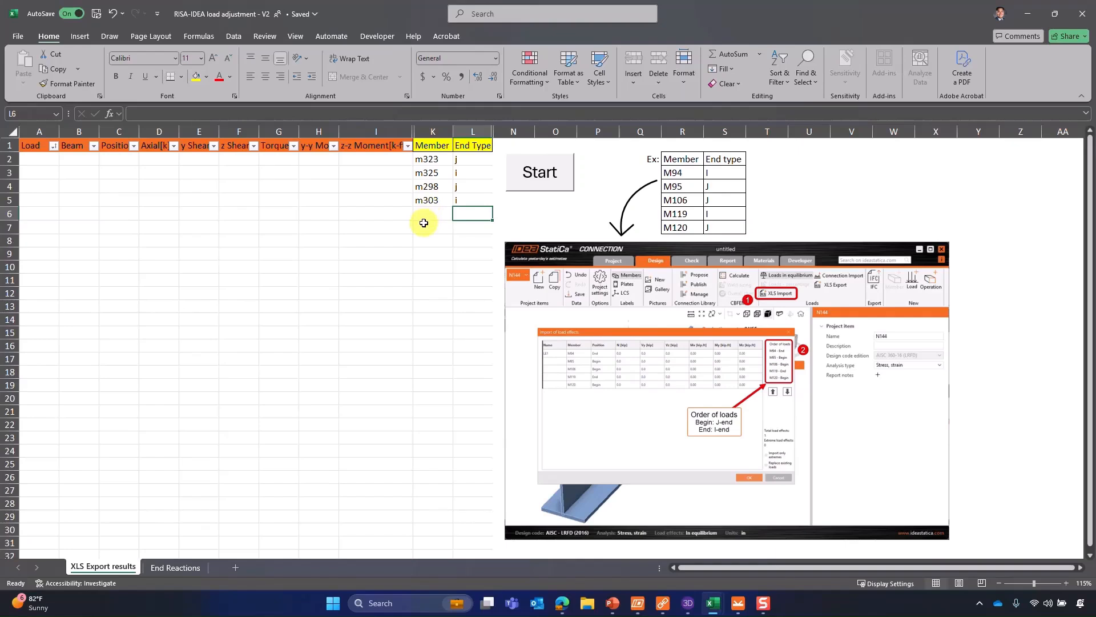
Step: Run the Start macro to generate the load table for the four listed member ends
click(531, 189)
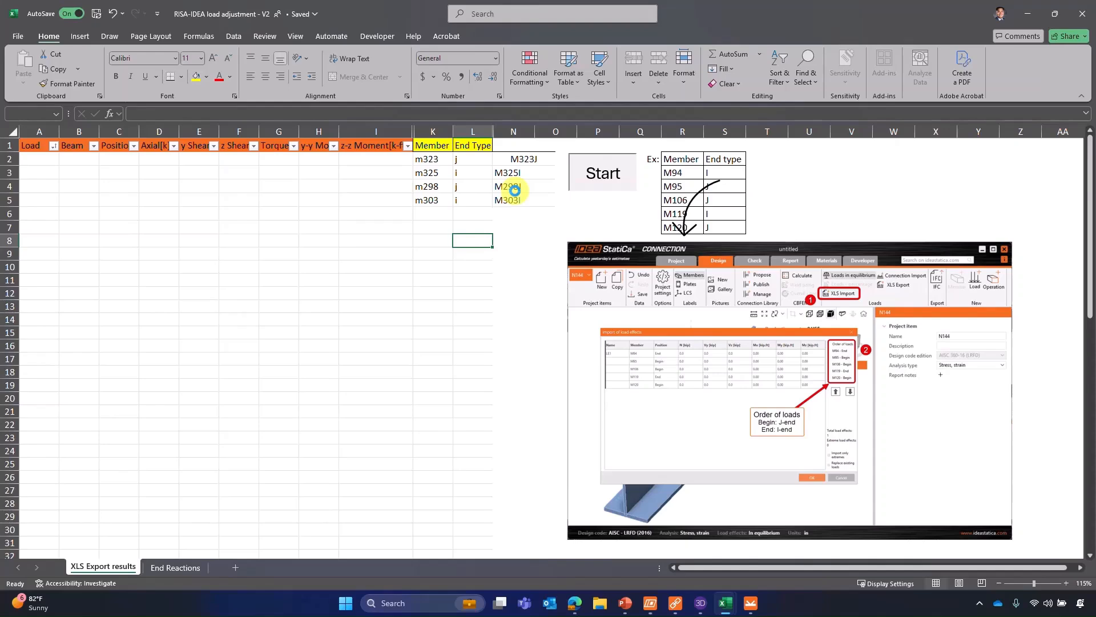
click(515, 190)
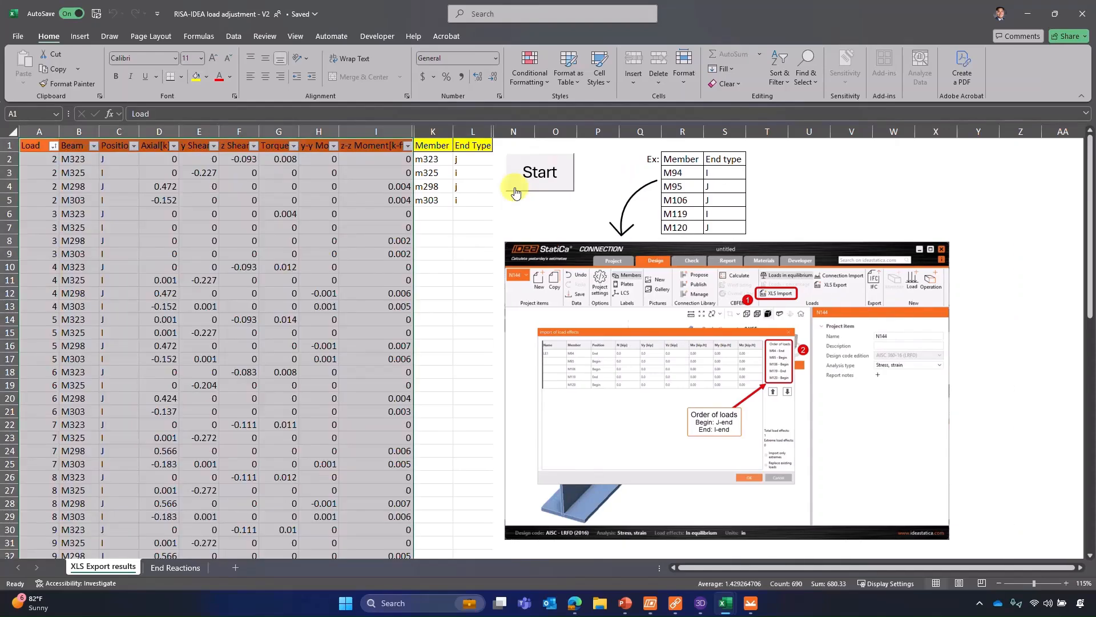
click(457, 233)
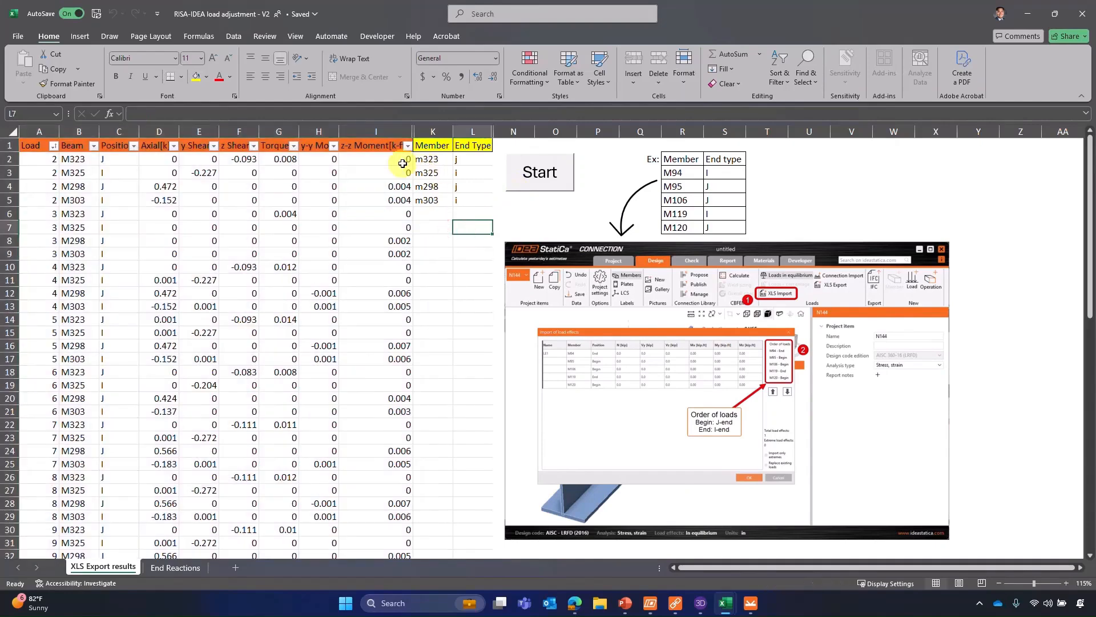
Step: Copy the axial, shear, torque and moment values of all generated load rows, D2 through I69
drag(403, 164, 168, 174)
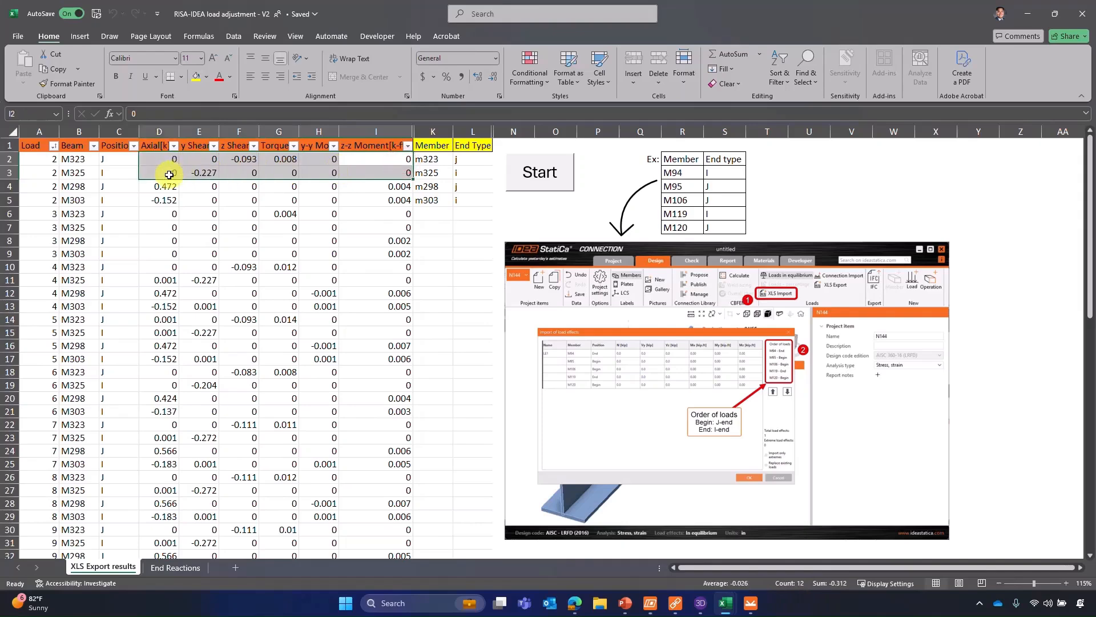
key(ctrl+shift+Down)
key(ctrl+c)
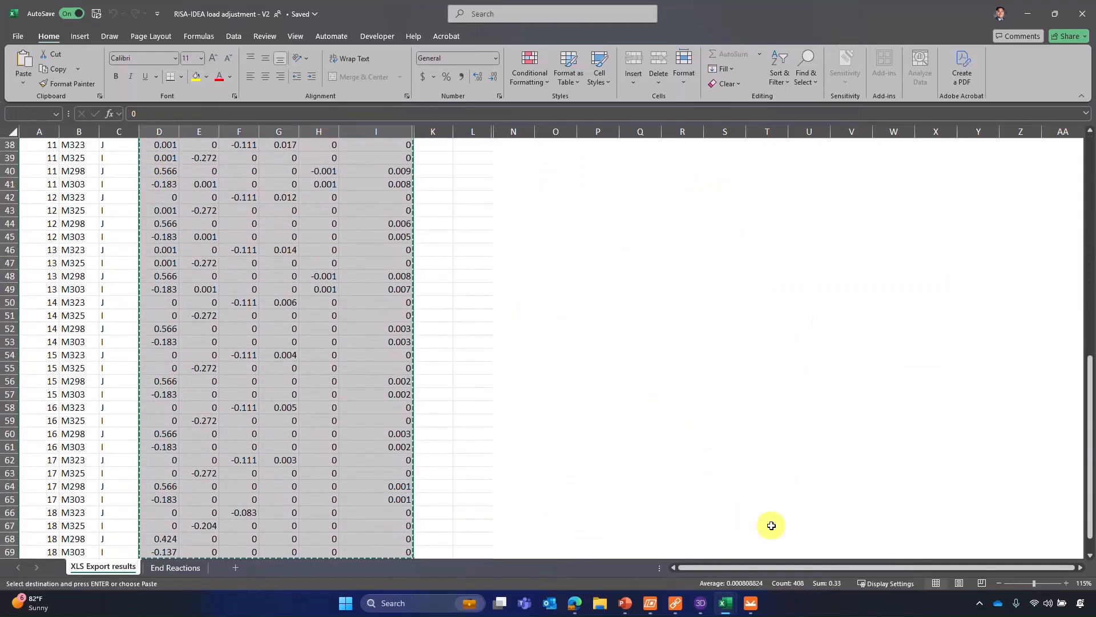
Step: Paste the copied forces into the load effects import in IDEA StatiCa Connection and import them, replacing the existing loads
click(751, 608)
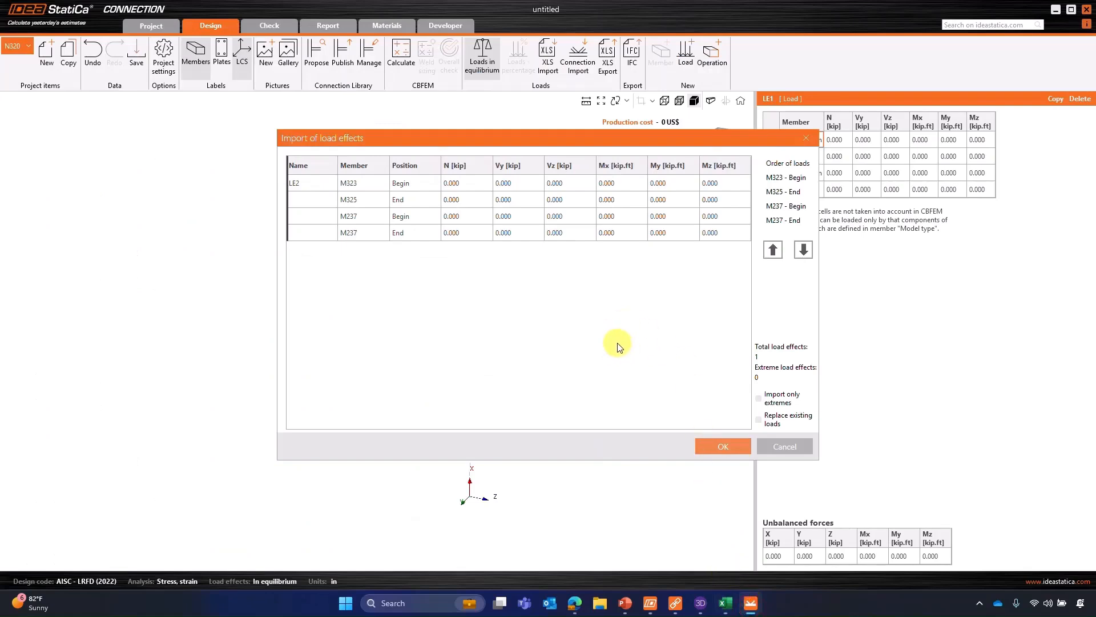
click(478, 188)
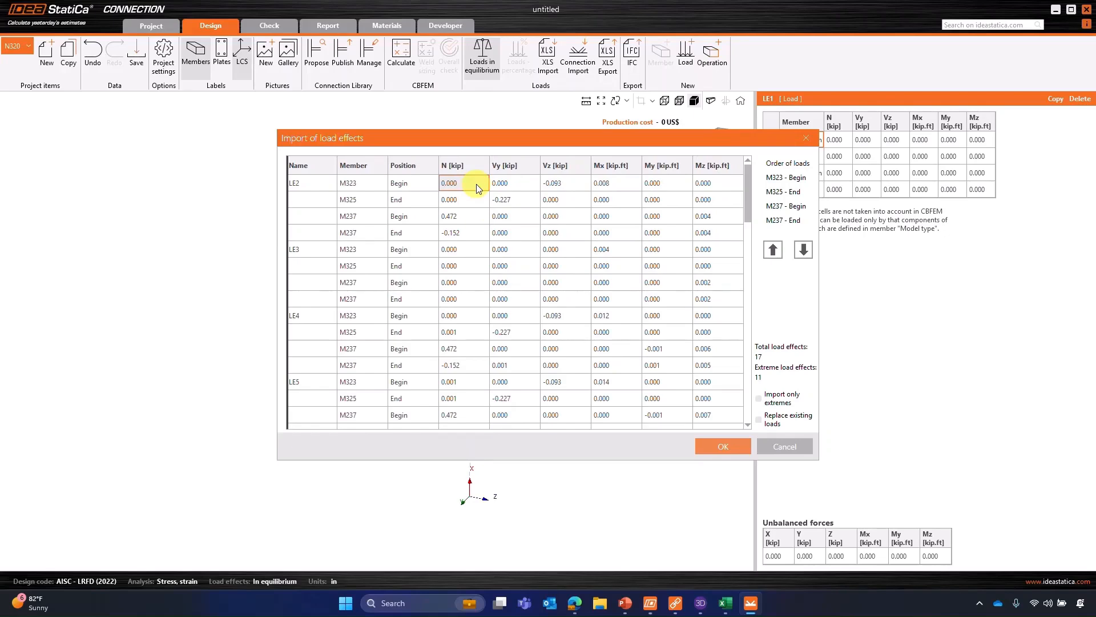
mouse_move(748, 187)
mouse_down()
mouse_move(741, 301)
mouse_move(752, 410)
mouse_move(750, 189)
mouse_up()
click(776, 423)
click(735, 444)
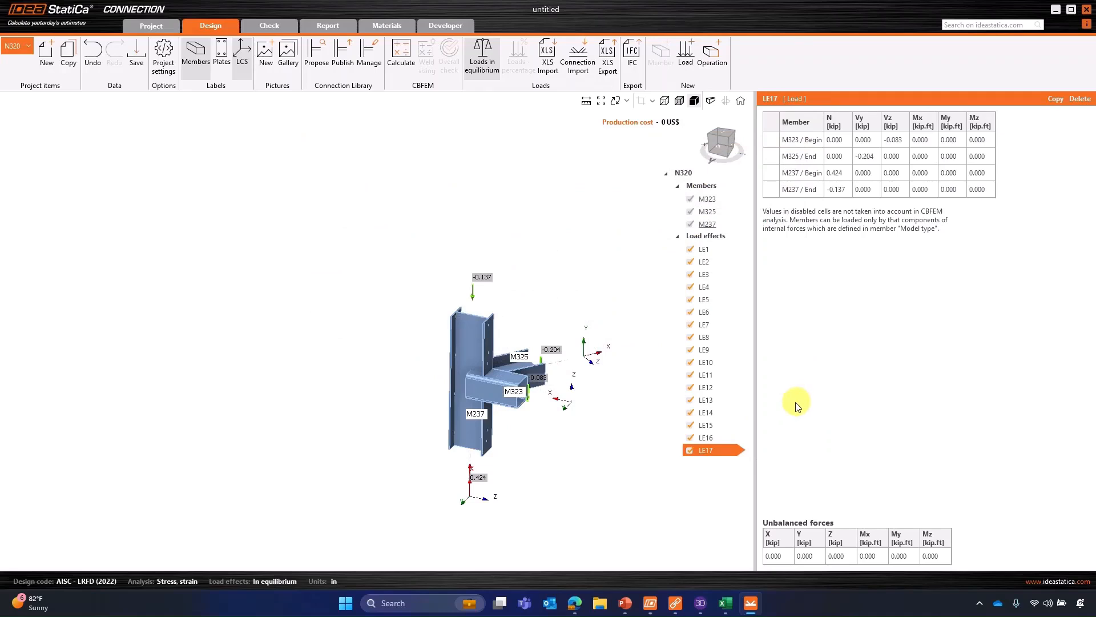
Step: Examine the imported load effects from LE16 back to LE7, checking their member forces and unbalanced forces
click(707, 436)
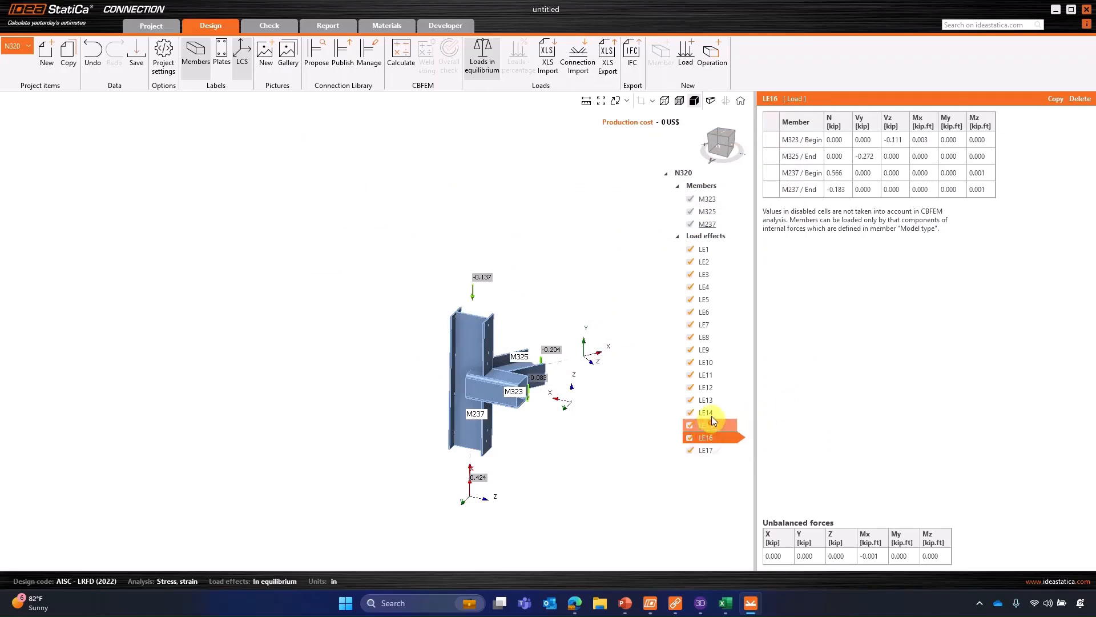
click(712, 403)
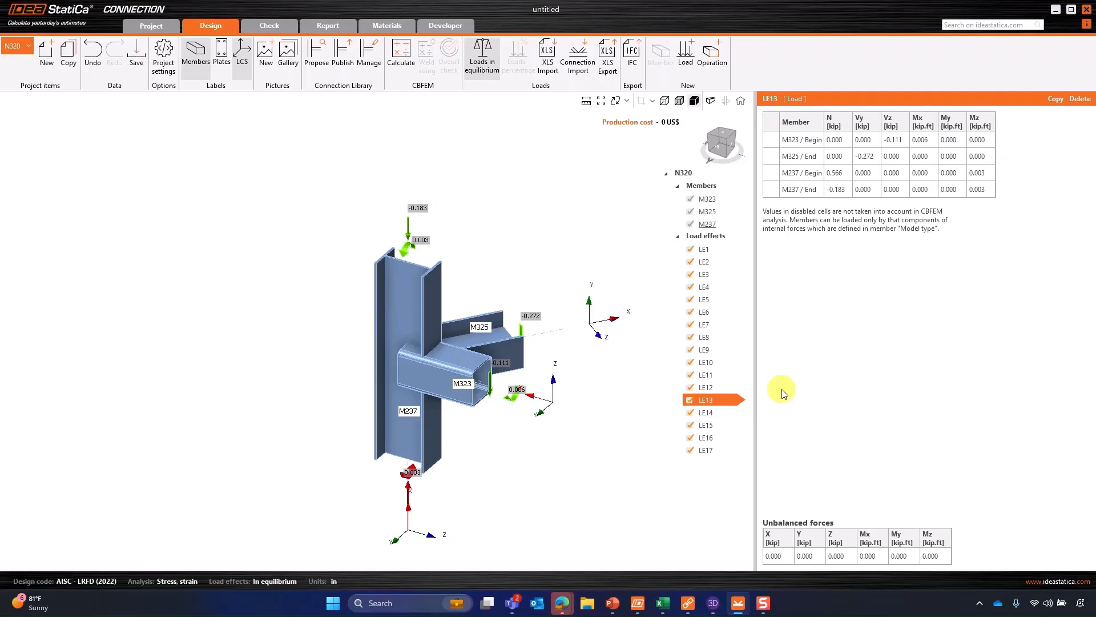
click(726, 388)
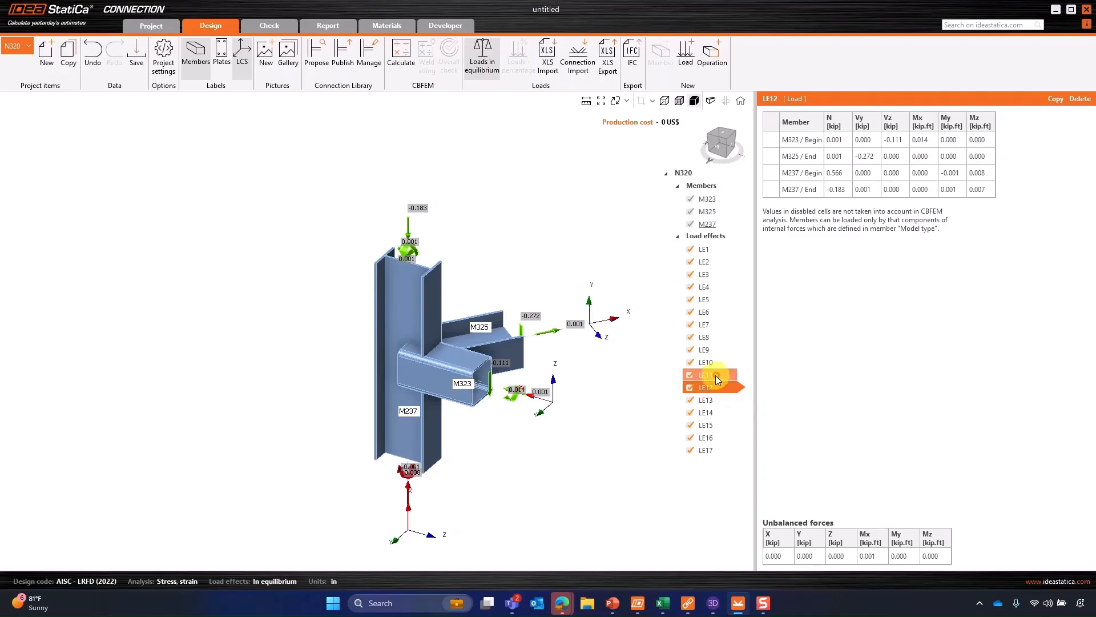
click(717, 376)
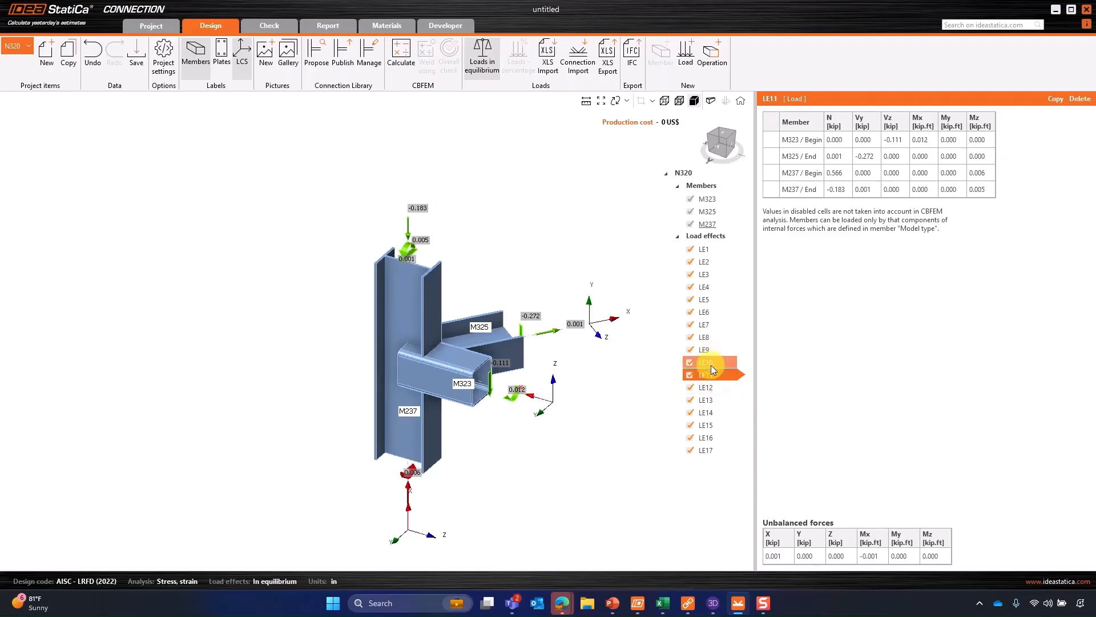
click(712, 363)
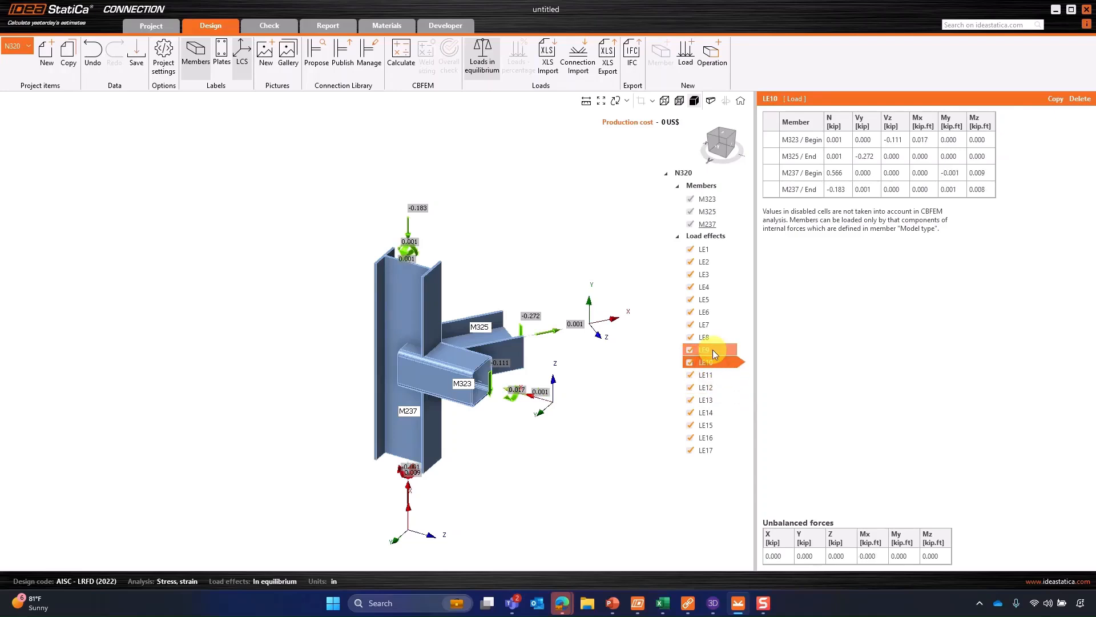
click(713, 350)
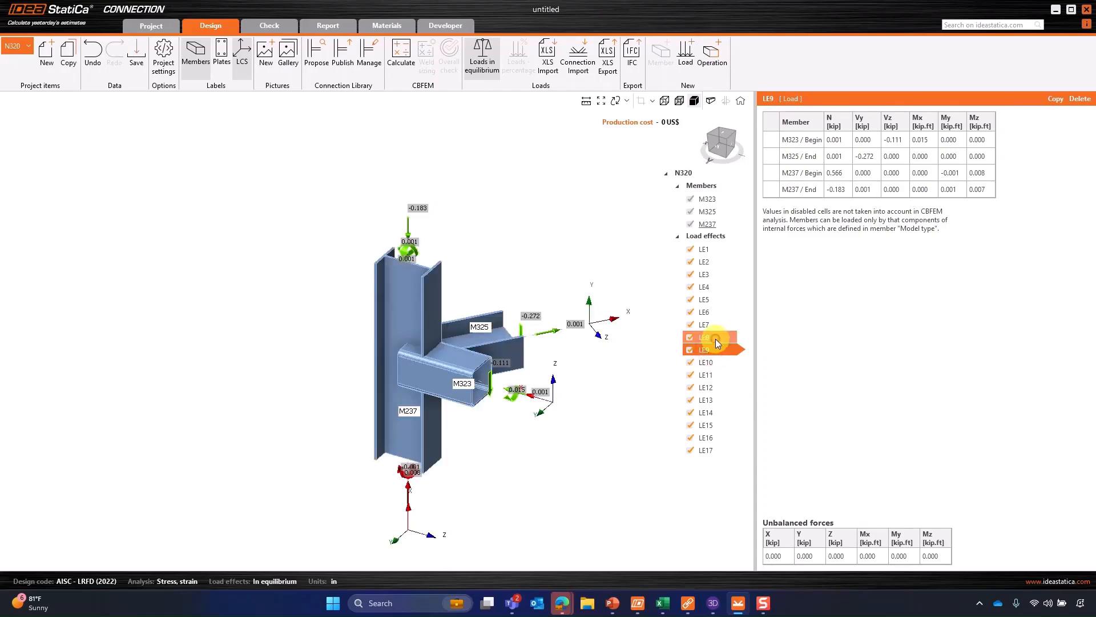
click(716, 337)
click(718, 325)
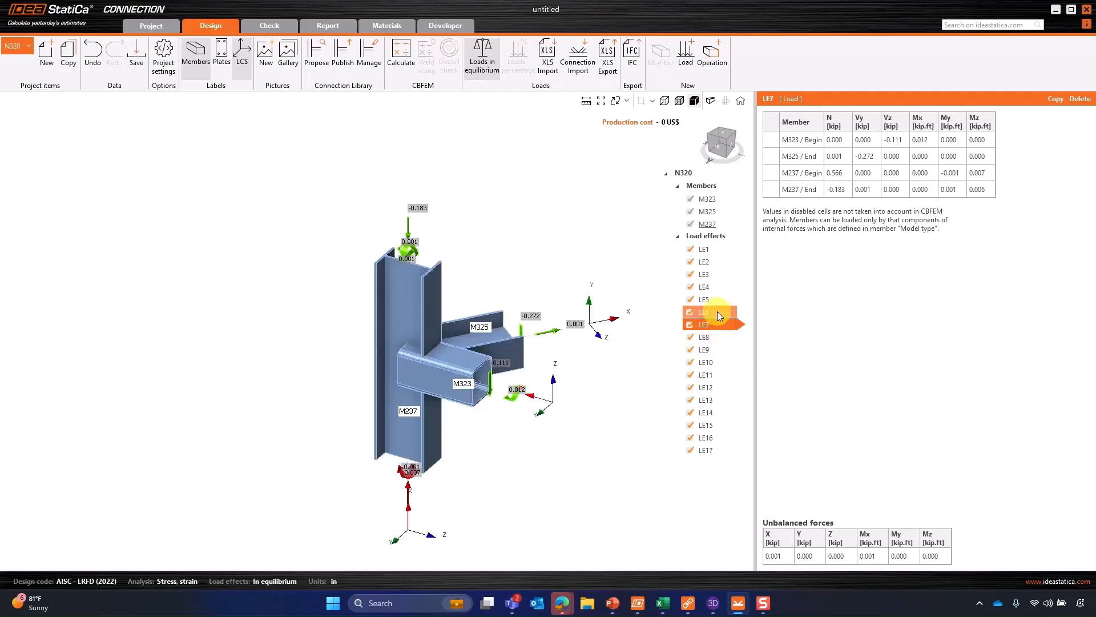
Step: Examine the imported load effects from LE6 back to LE1, checking their member forces and unbalanced forces
click(717, 313)
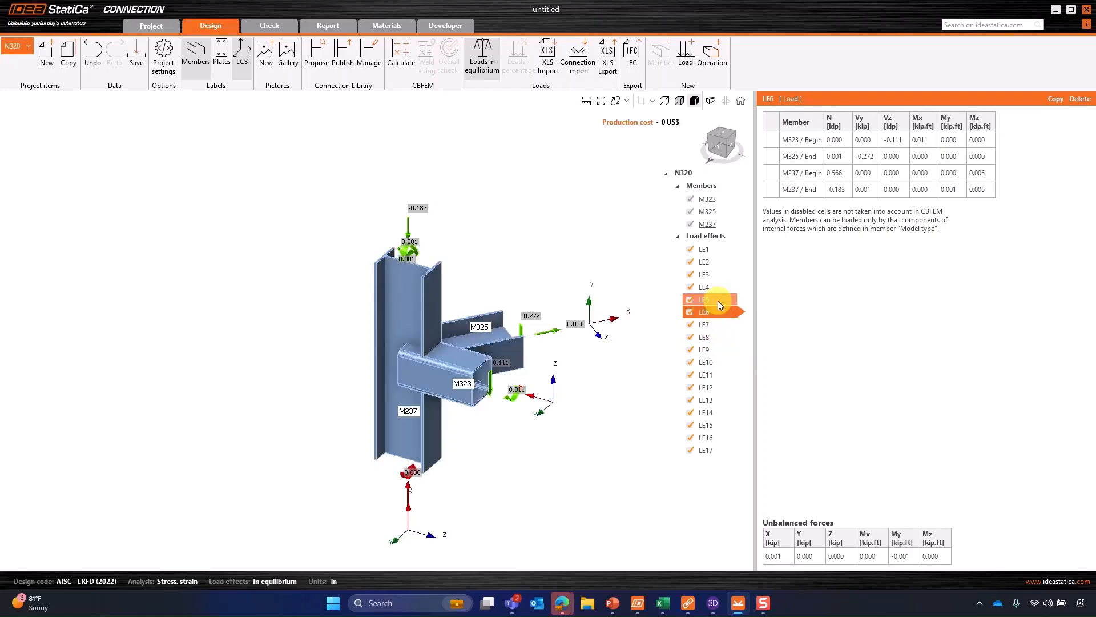
click(718, 301)
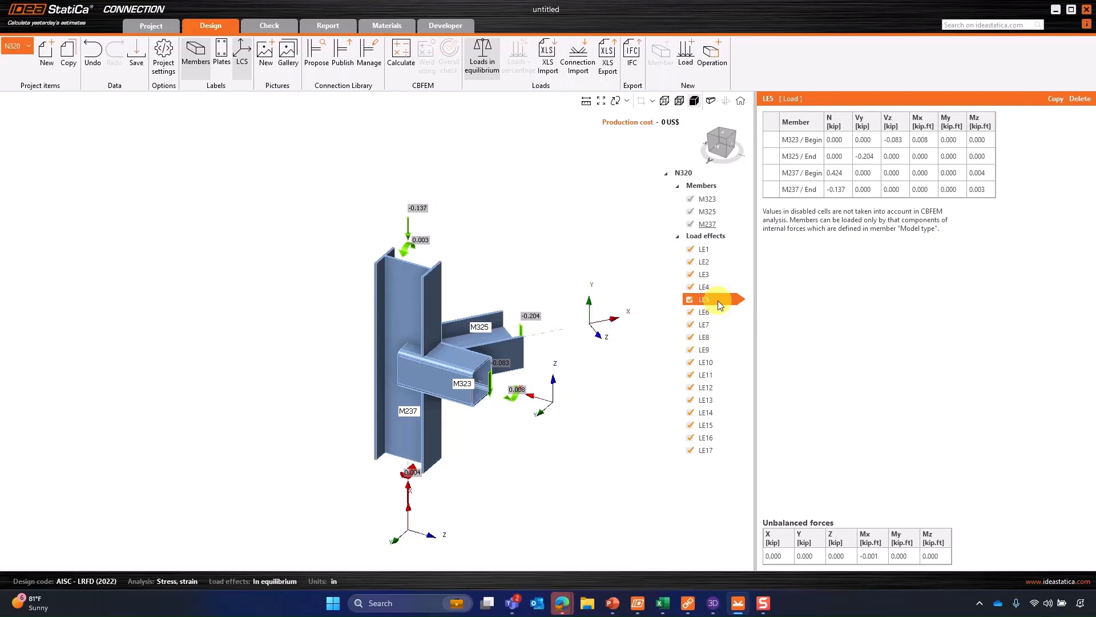
click(718, 288)
click(720, 275)
click(720, 264)
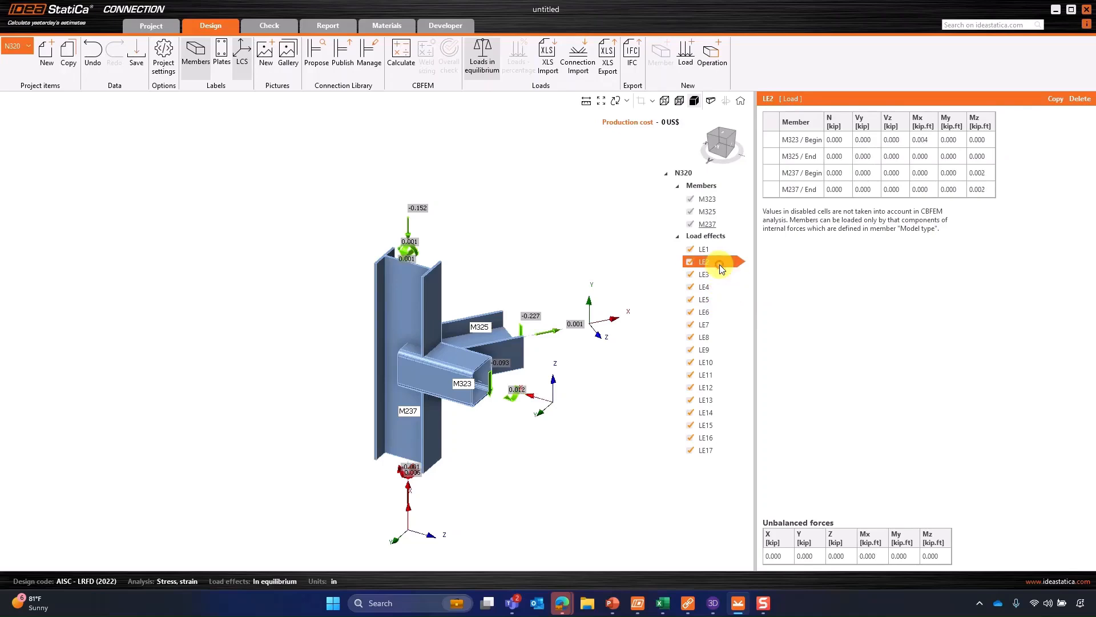
click(721, 251)
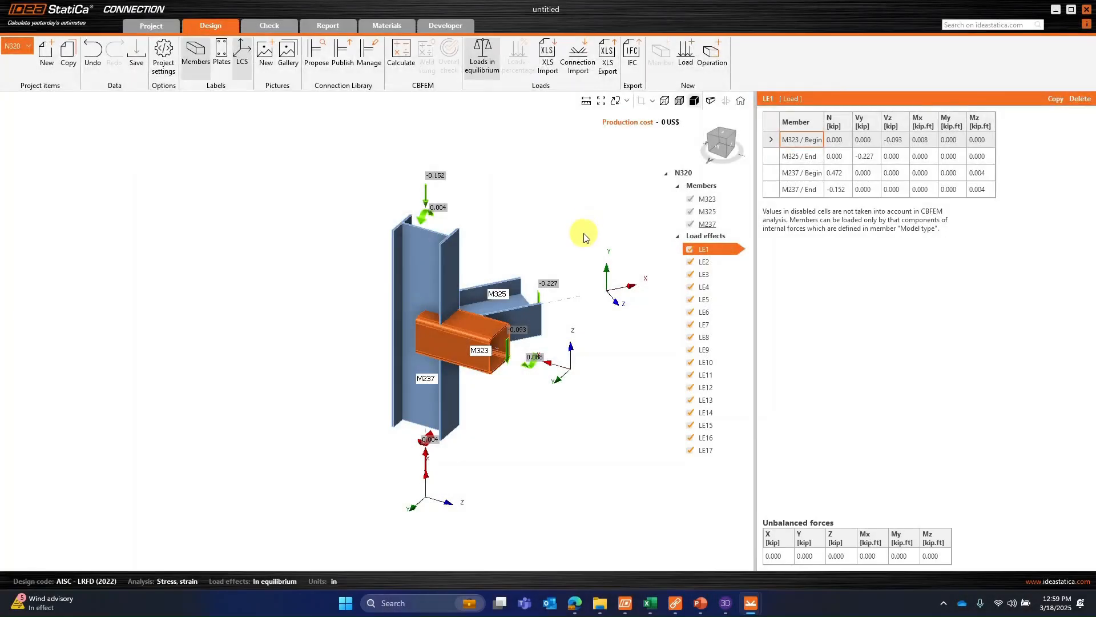
Step: Add a connecting plate operation for member M323 and relate its new gusset plate to M237
middle_drag(592, 345, 568, 355)
middle_drag(590, 291, 524, 369)
click(714, 53)
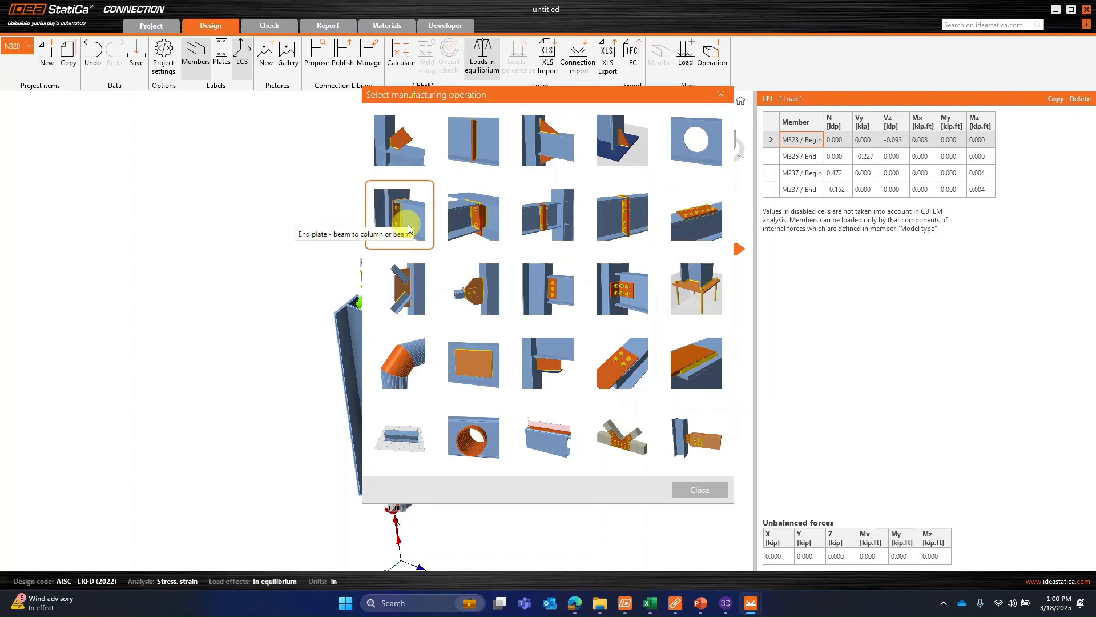
click(460, 281)
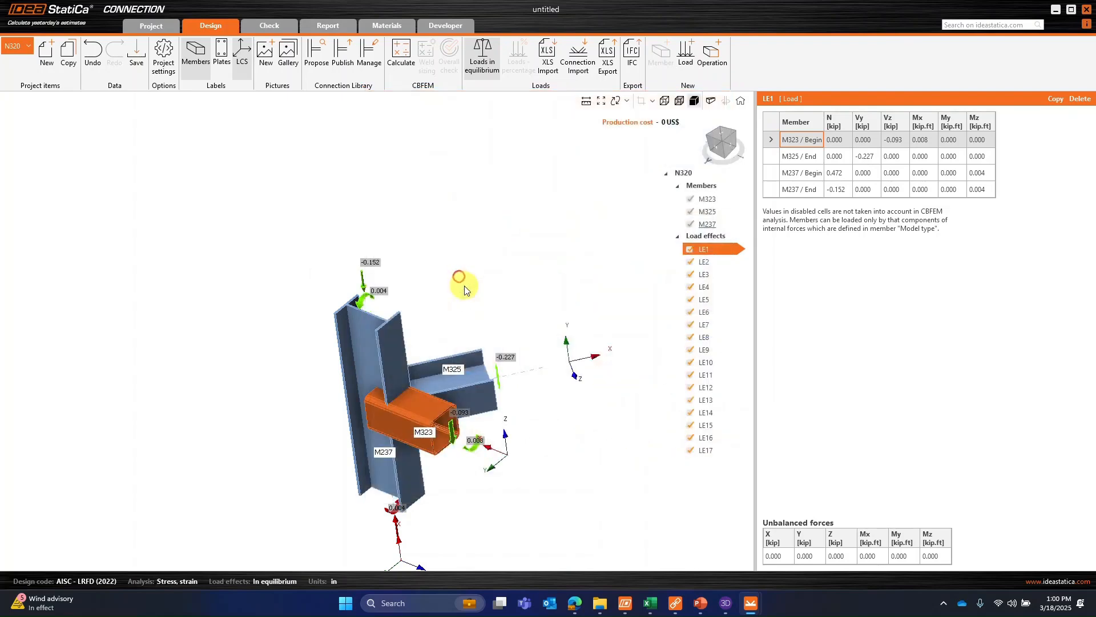
click(742, 100)
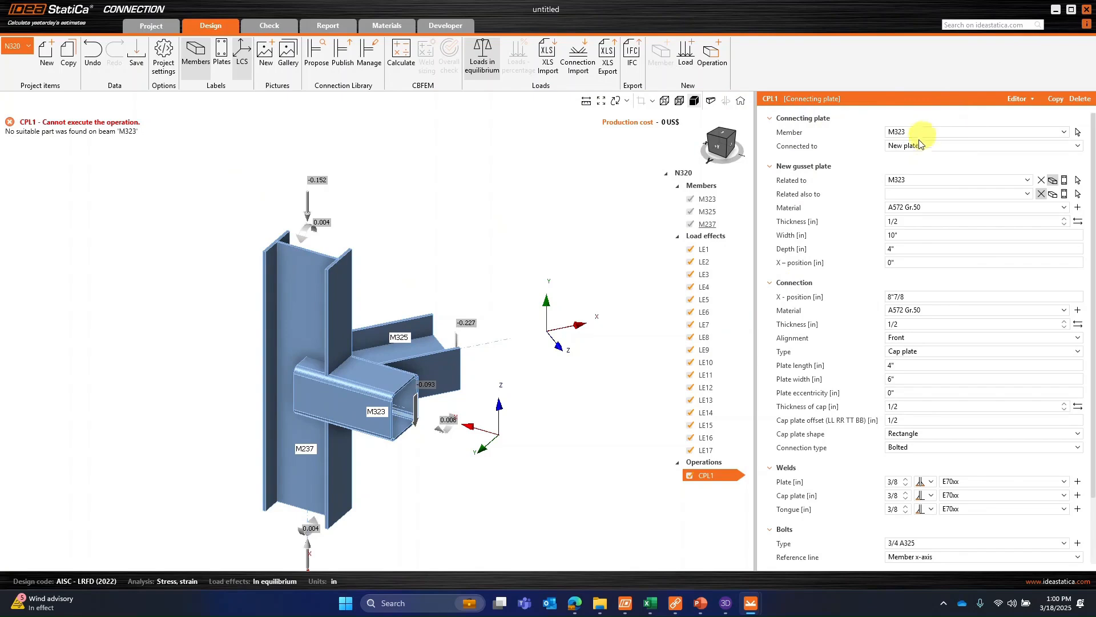
click(992, 178)
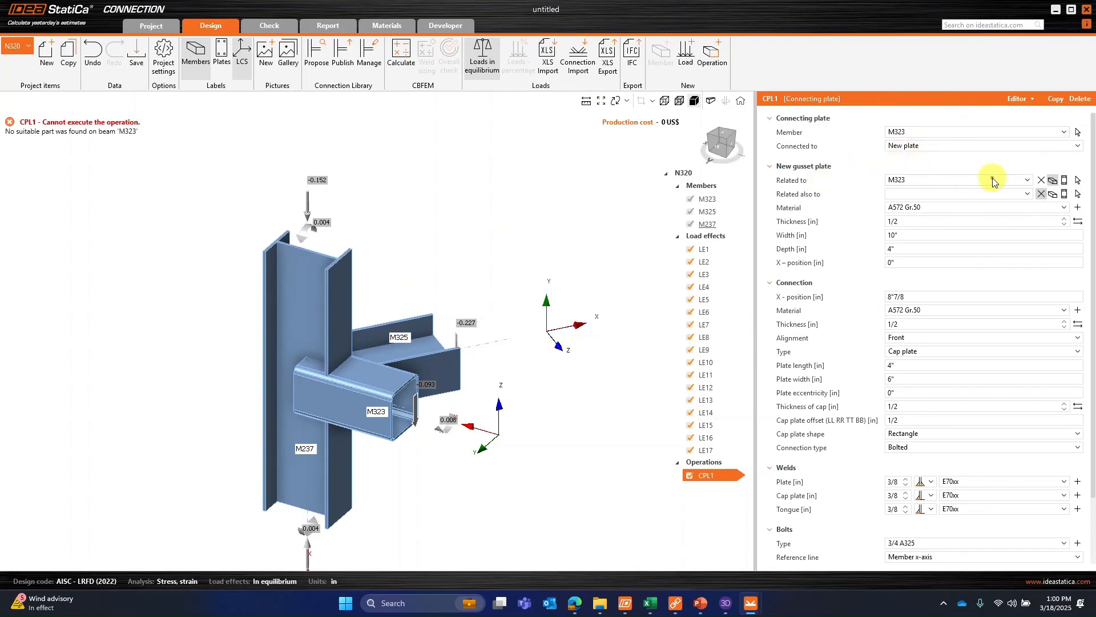
Step: Set the new gusset plate's thickness to 3/8 in, width to 7 in and depth to 3.5 in
click(914, 222)
click(913, 222)
text(3)
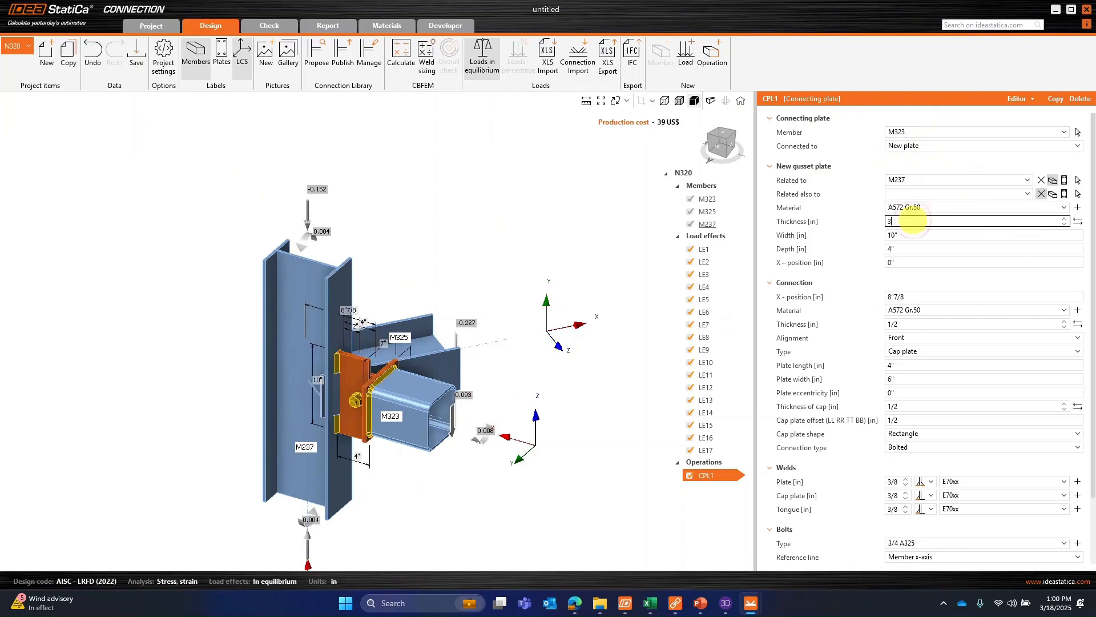
text(/8)
key(Tab)
text(7)
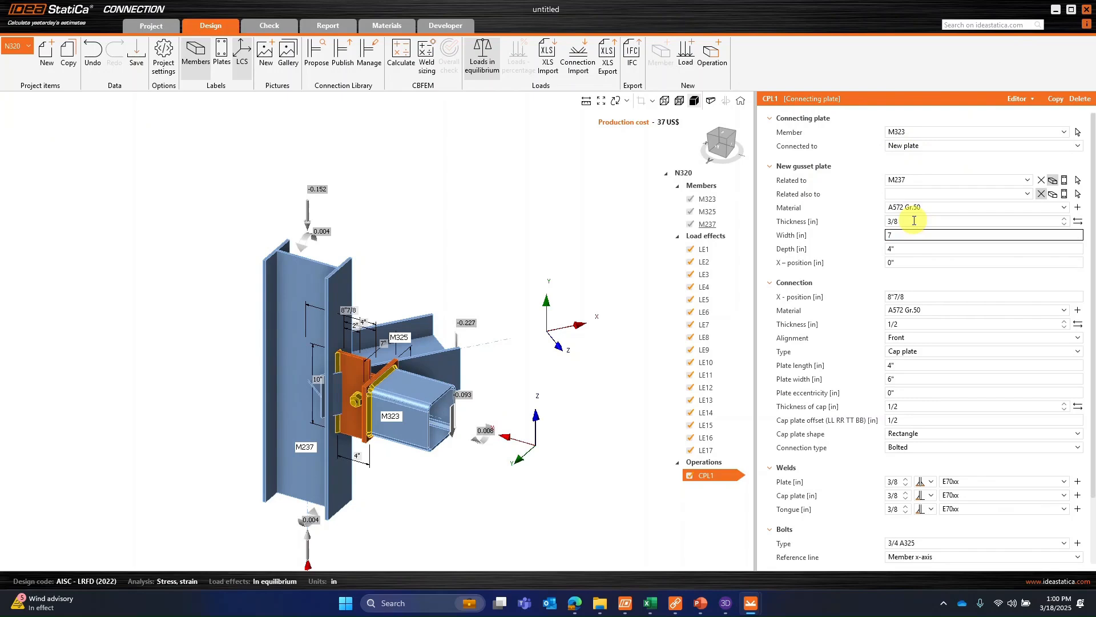
key(Tab)
text(3.5)
key(Tab)
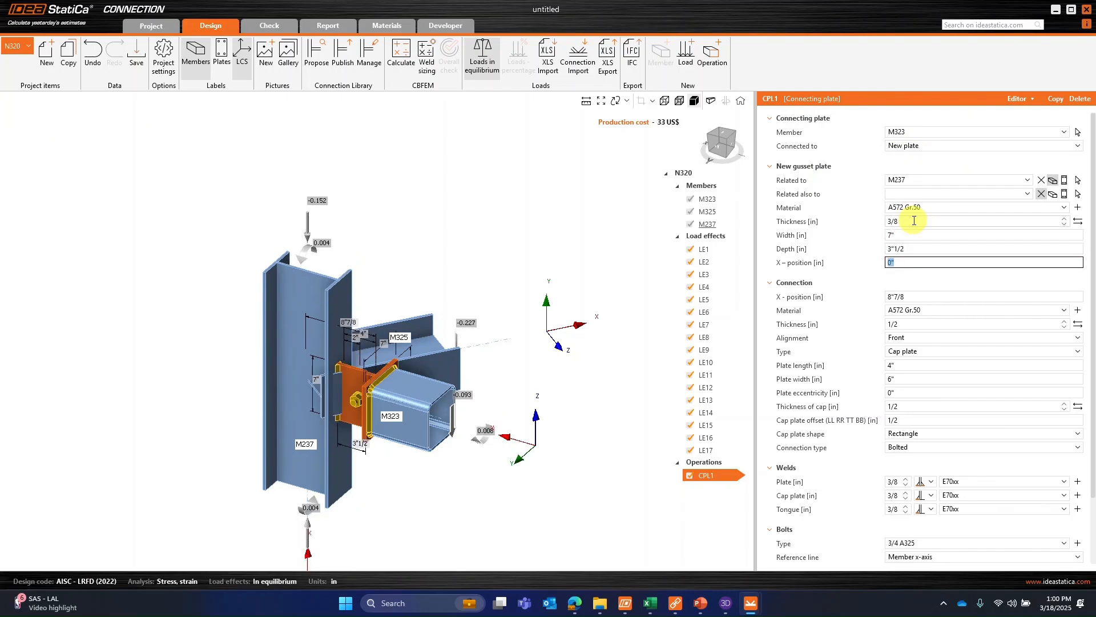
Step: Set the connection's X-position to 8"1/8 and its plate thickness to 3/8 in
click(907, 296)
key(Left)
key(BackSpace)
text(1)
key(Tab)
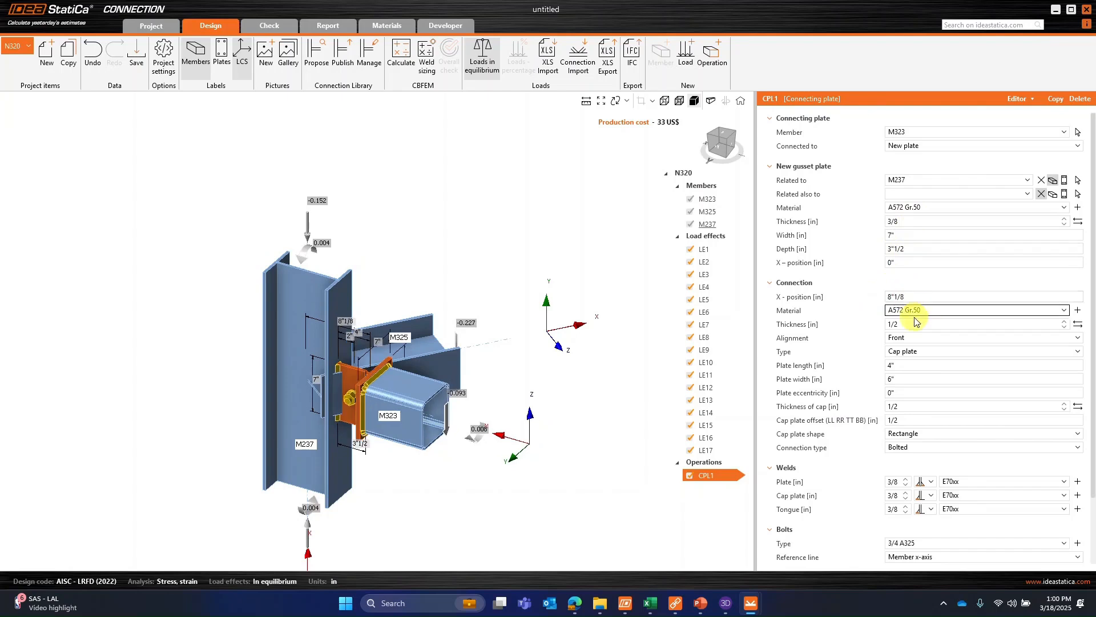
click(909, 323)
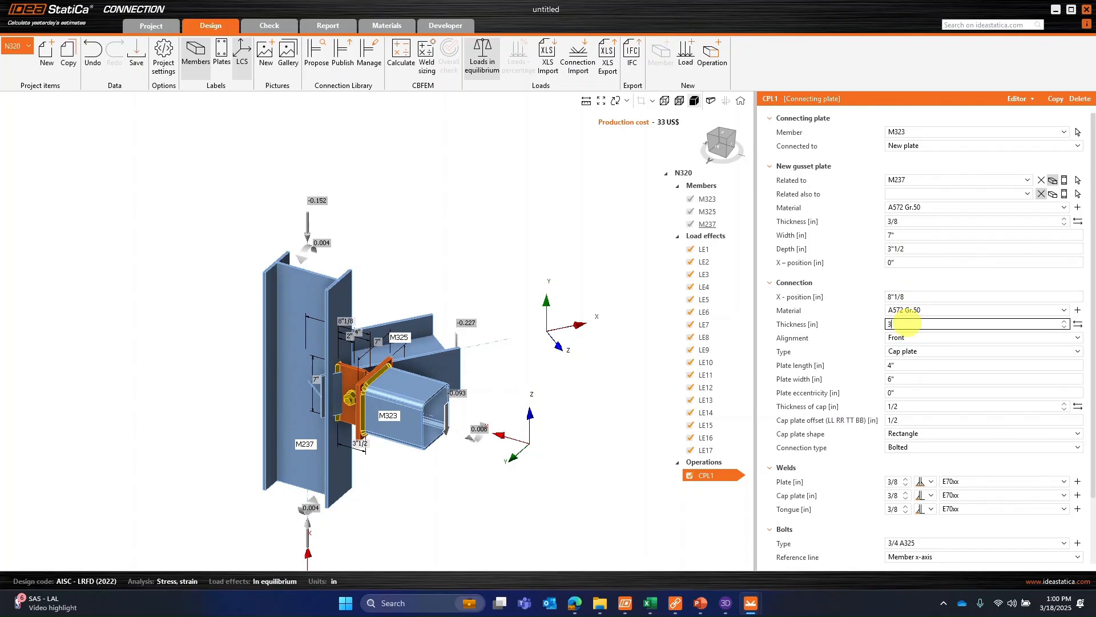
key(Tab)
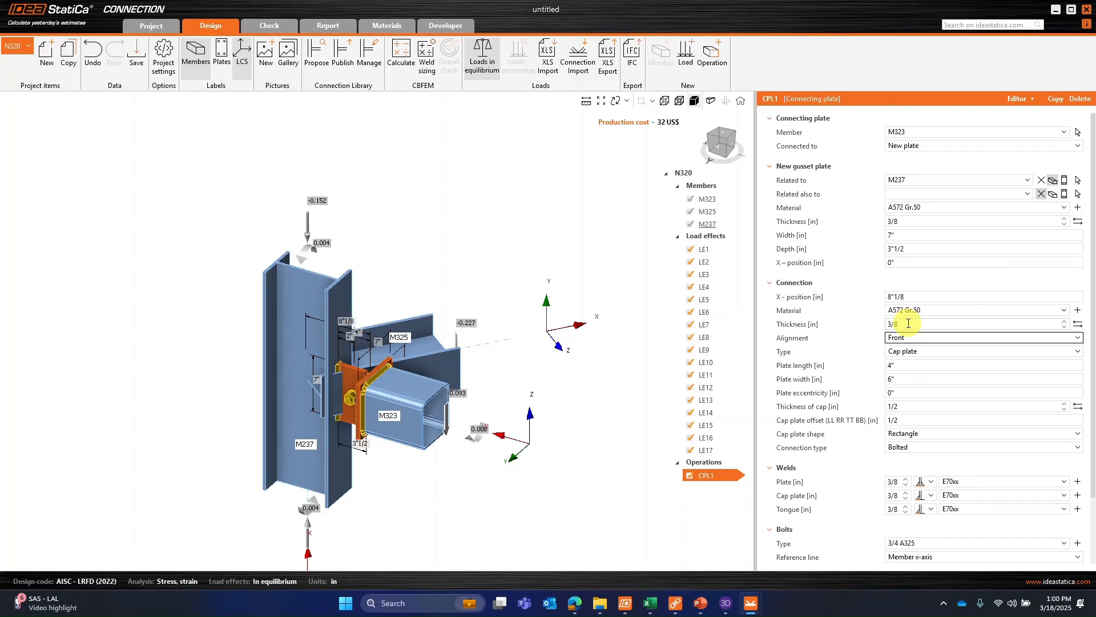
Step: Change the connecting plate's type to Notched member
right_drag(579, 369, 386, 470)
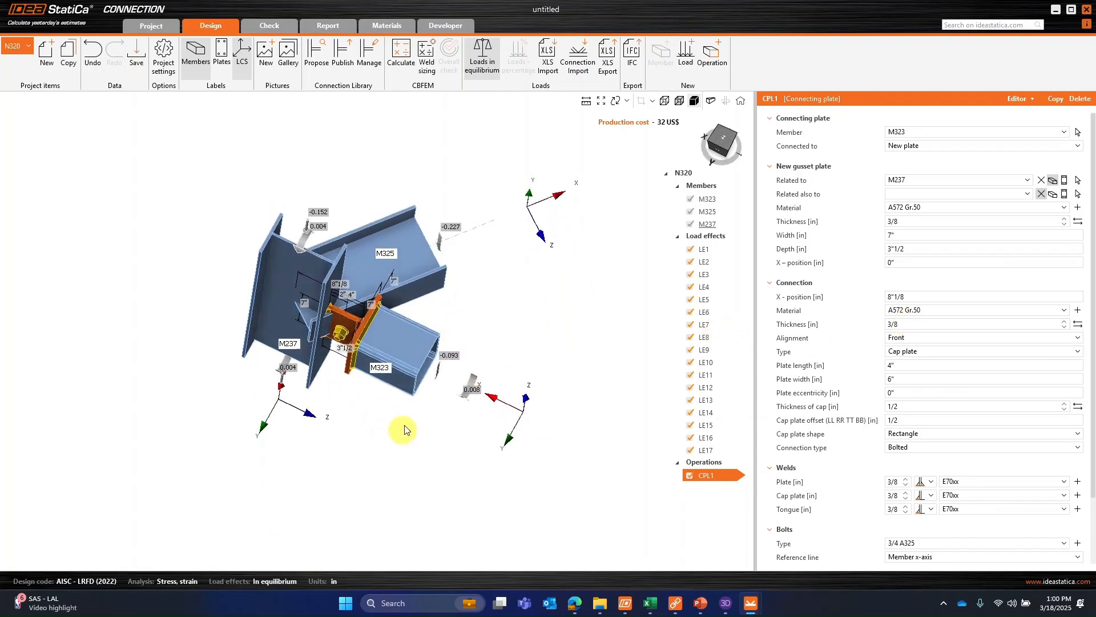
scroll(398, 371, up, 3)
right_drag(382, 419, 397, 374)
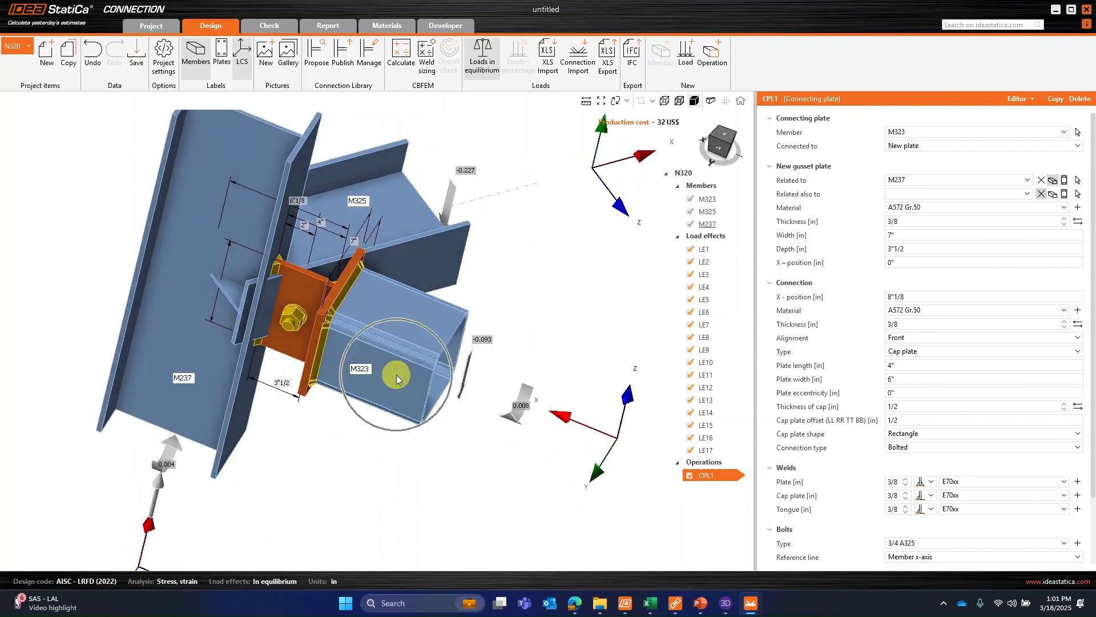
click(932, 353)
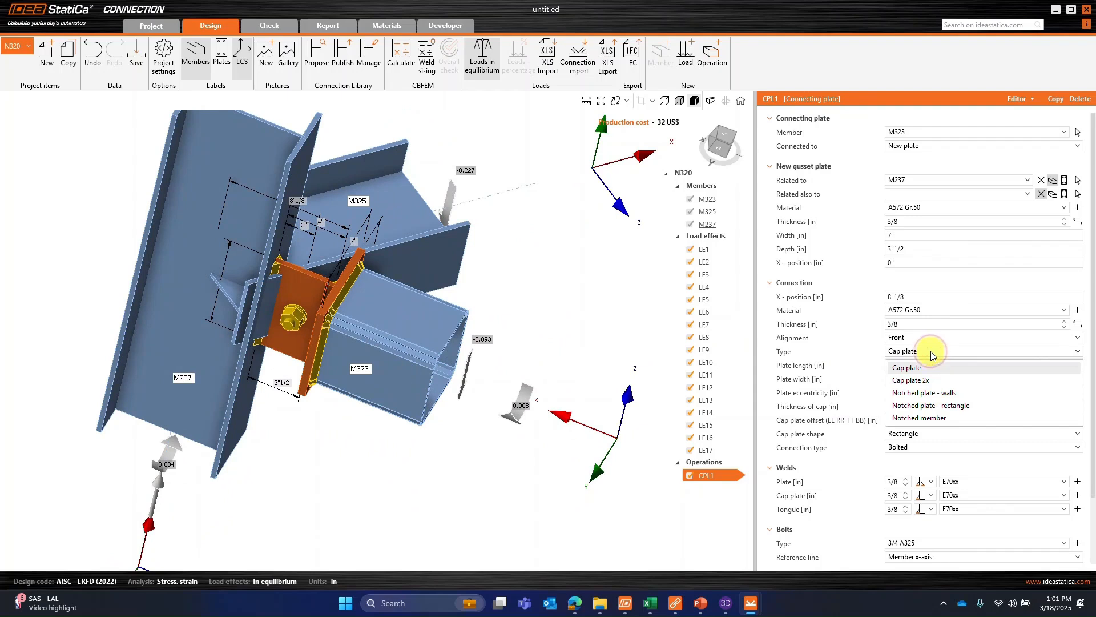
click(924, 421)
Step: Set the connection's plate length to 3.5 in, plate width to 7 in and overlap to 6 in
click(859, 364)
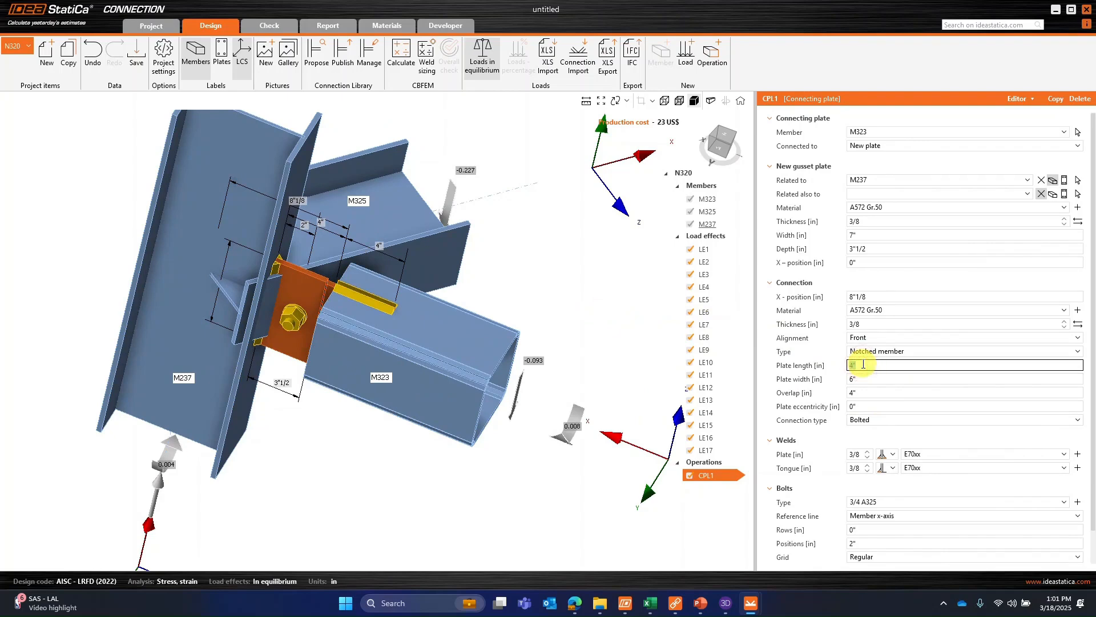
text(3.5)
key(Tab)
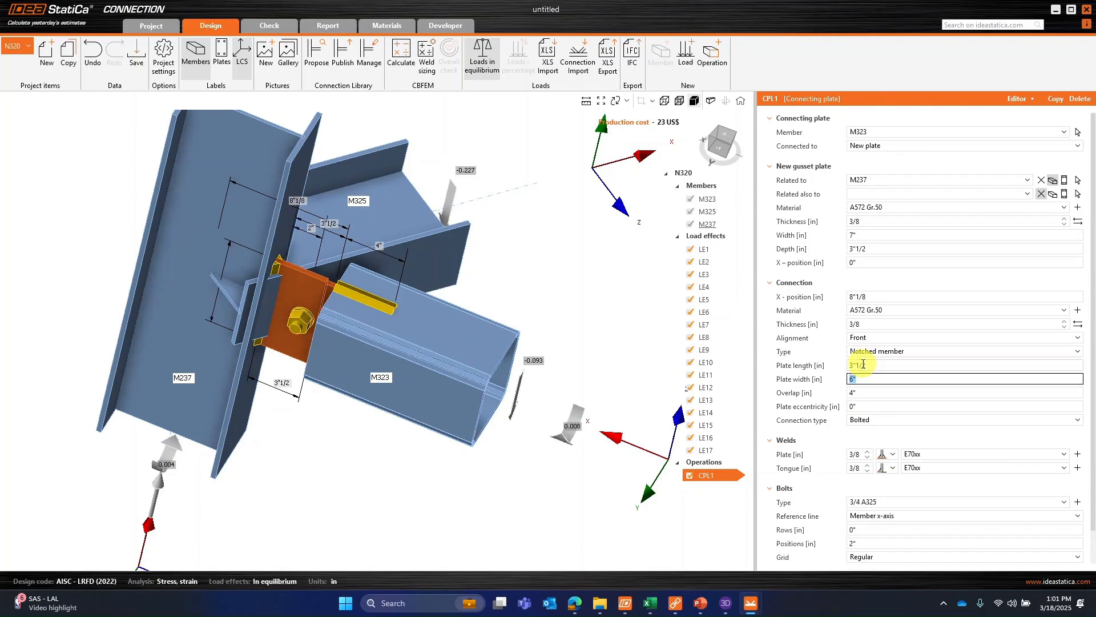
text(7)
key(Tab)
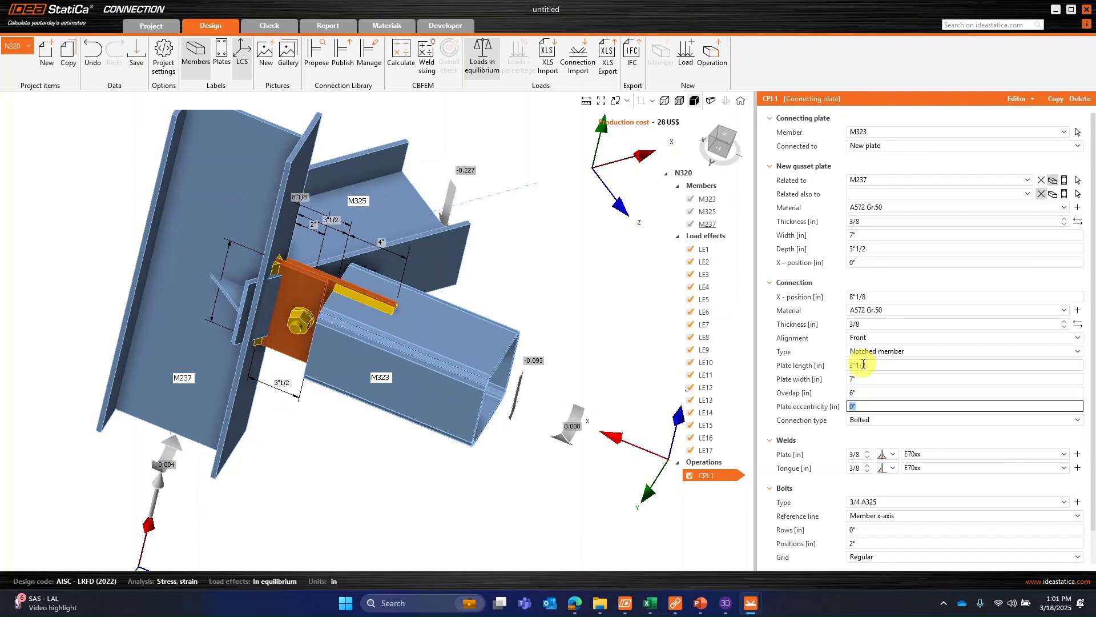
text(6)
key(Tab)
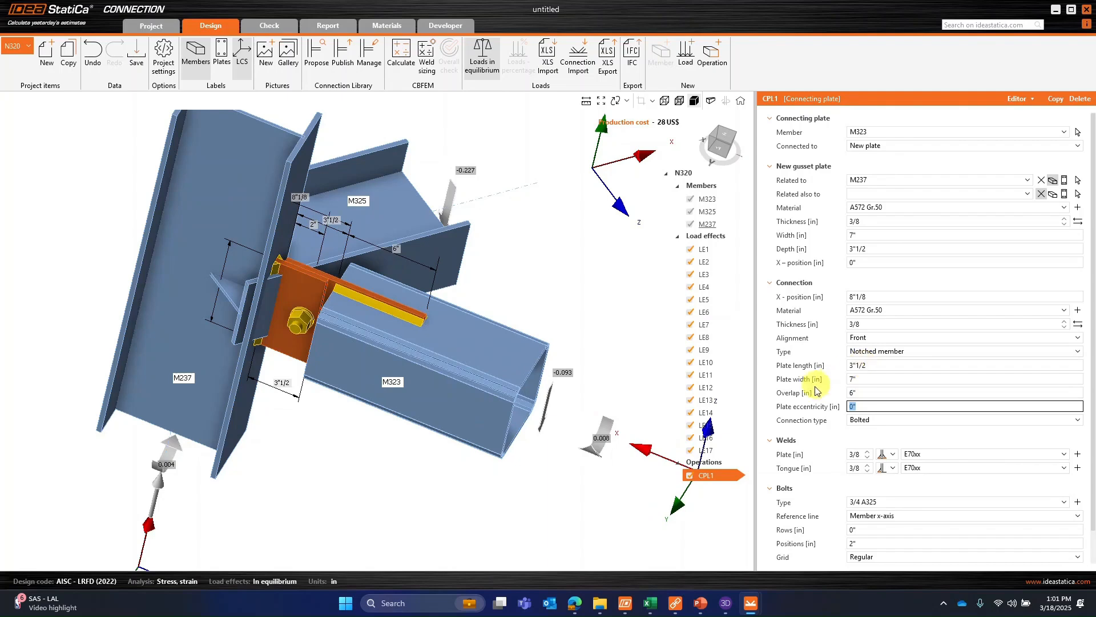
Step: Set both the plate and tongue weld sizes of the connecting plate to 1/4 in
click(857, 454)
text(1/4)
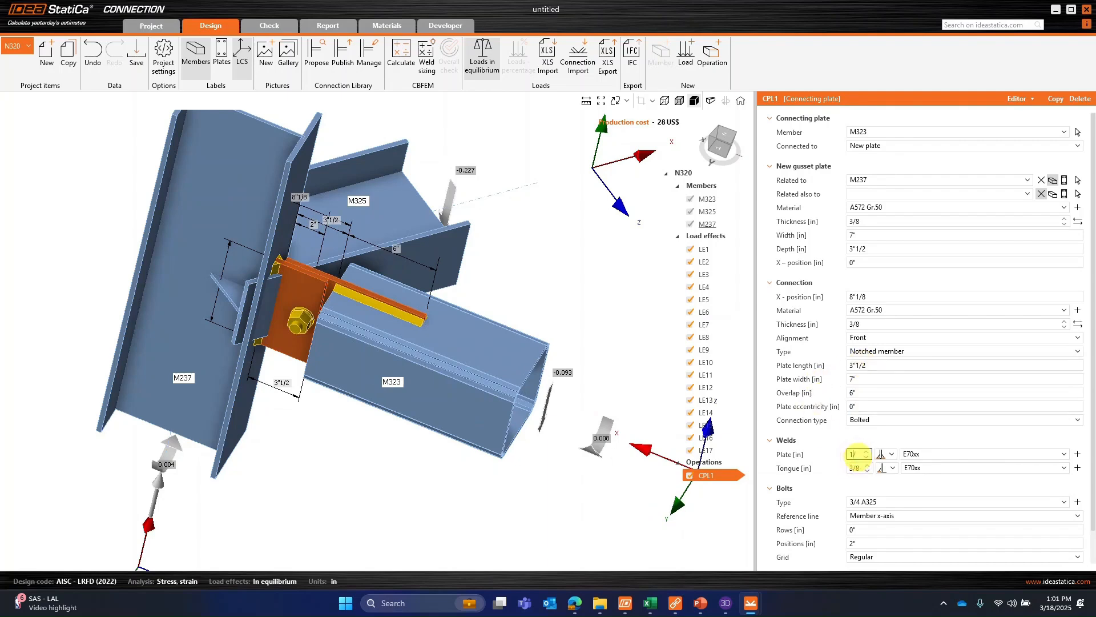
click(857, 468)
text(1/4)
key(Tab)
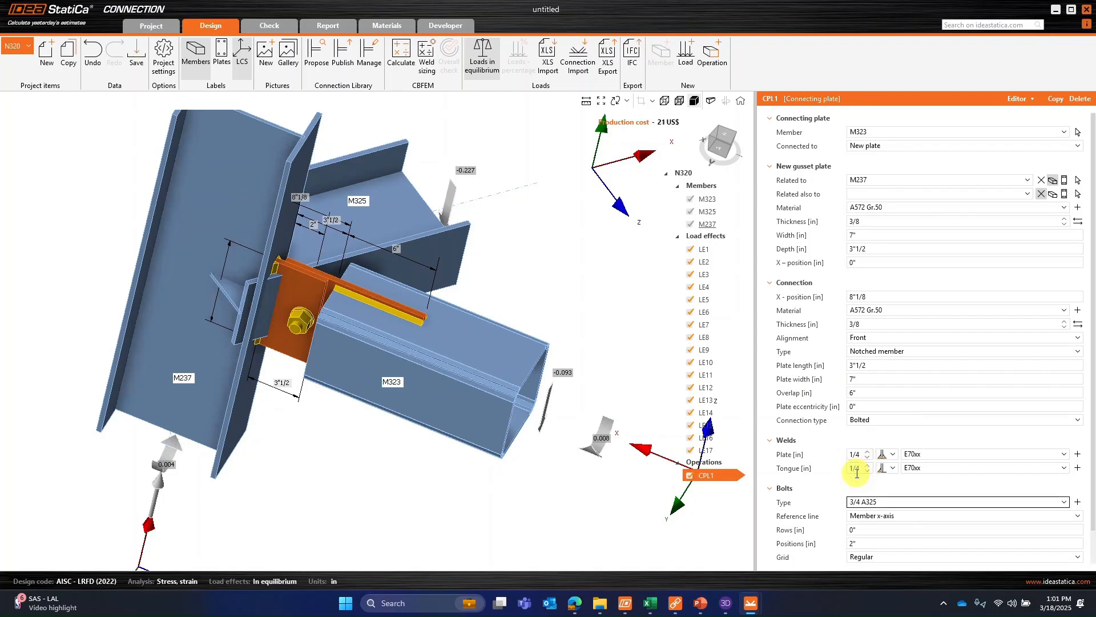
Step: Arrange the connecting plate's bolts with rows of 1.5 -3 in and a position of 1.5 in
click(720, 148)
click(679, 101)
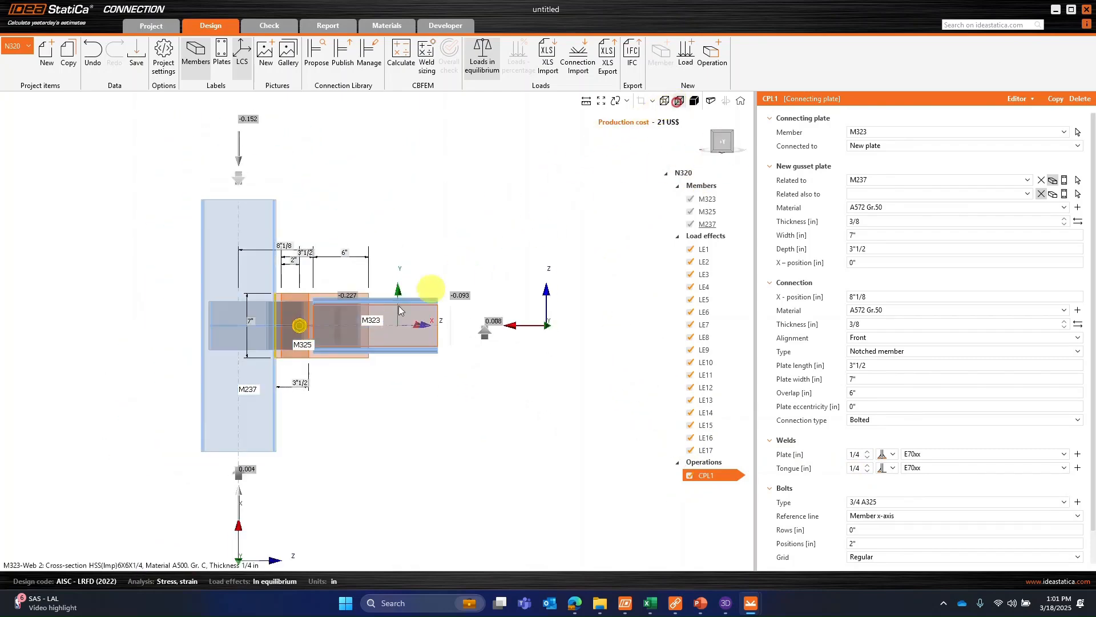
scroll(313, 324, up, 5)
middle_drag(312, 325, 391, 313)
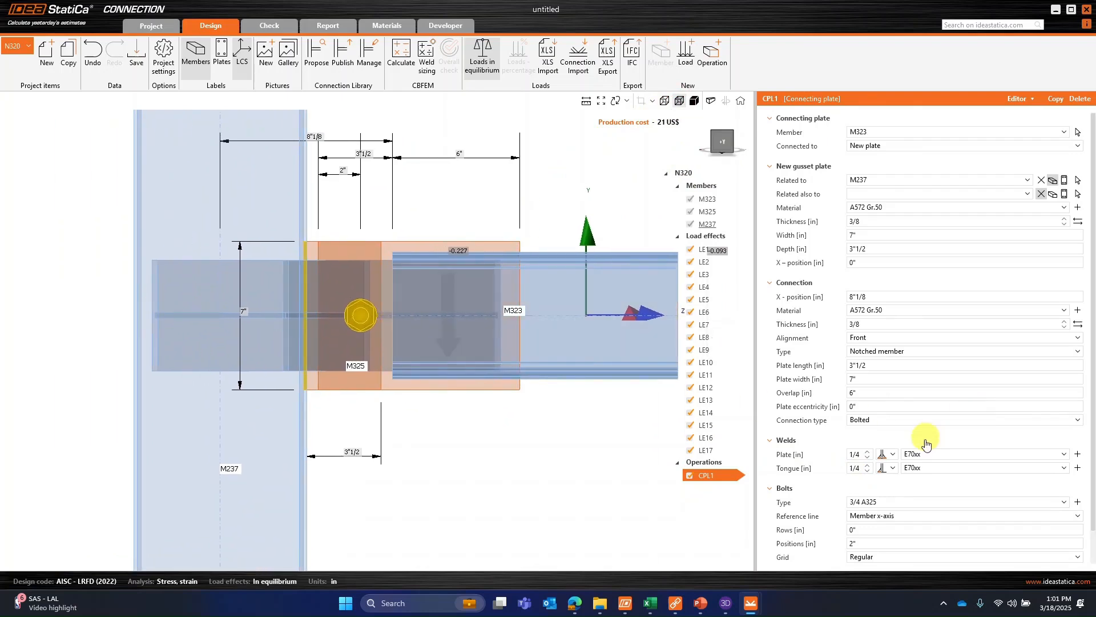
scroll(919, 446, down, 1)
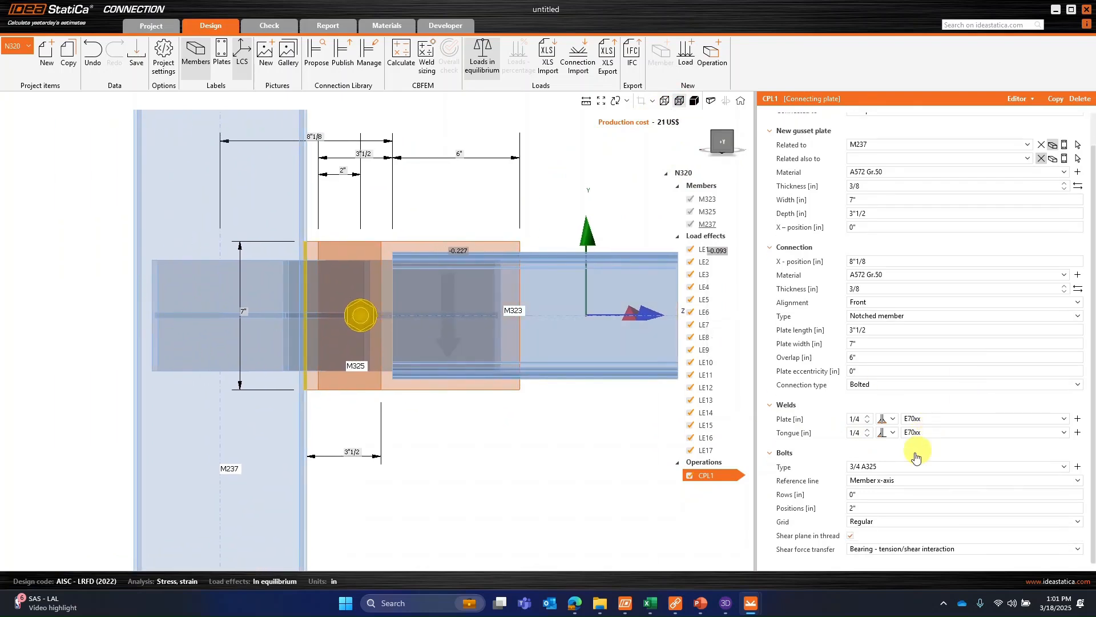
click(865, 495)
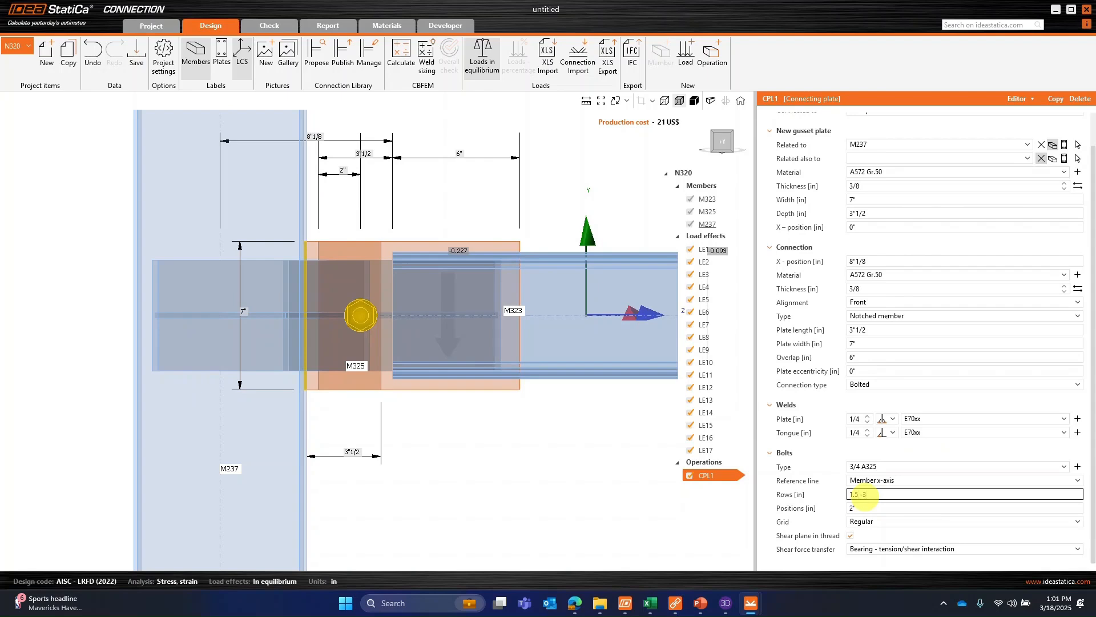
key(Tab)
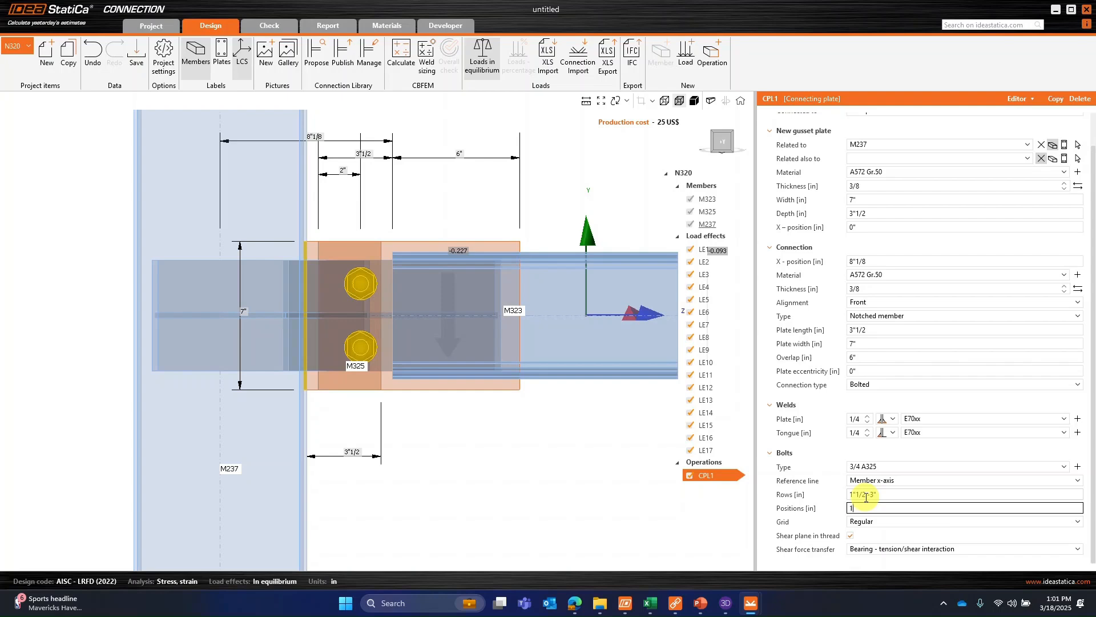
key(Tab)
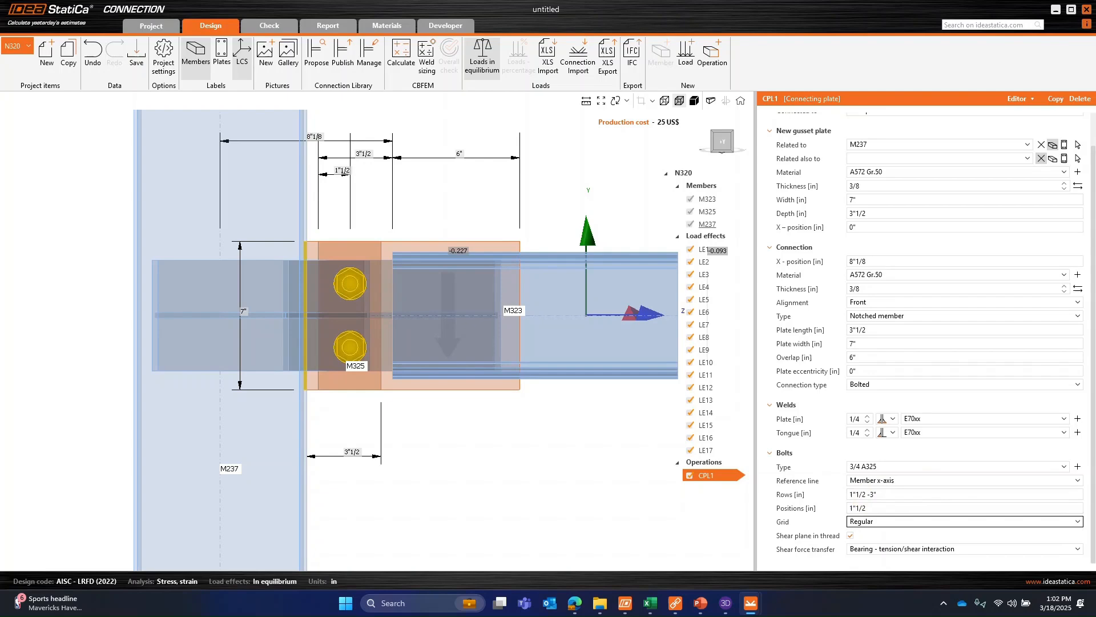
Step: Inspect the solid model of the M323 connecting plate in 3D and from above, checking its fit between M237 and M325
click(693, 101)
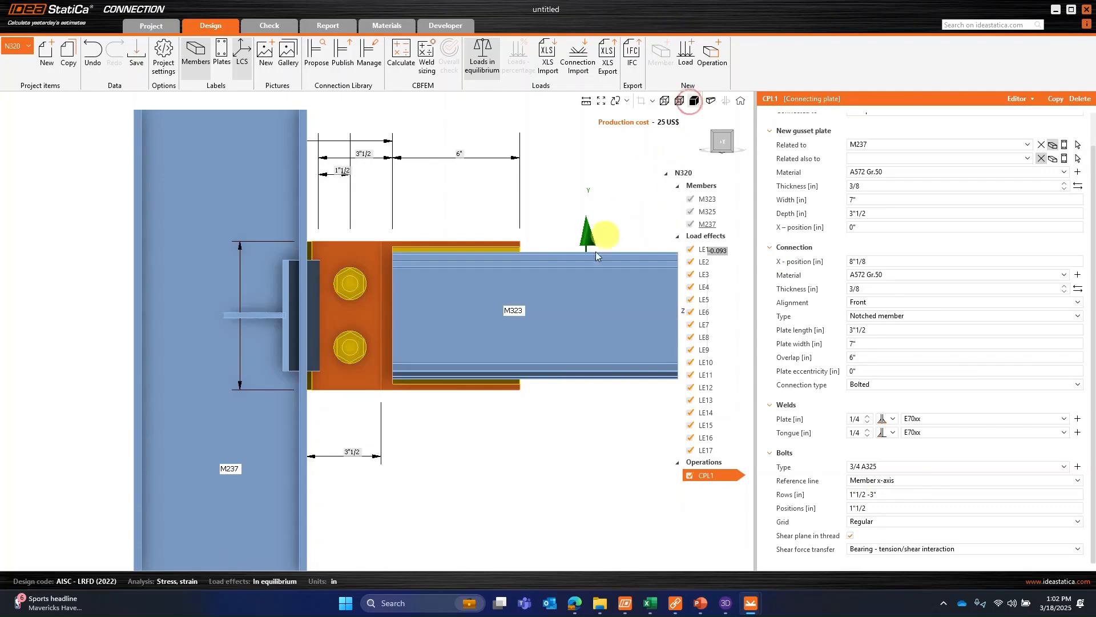
right_drag(509, 350, 450, 393)
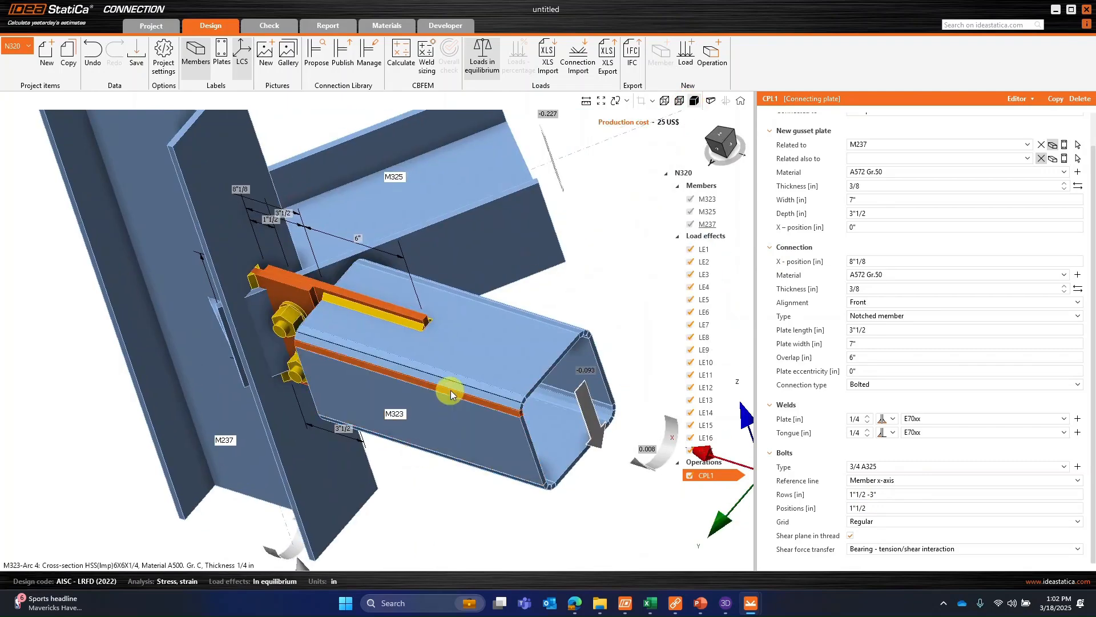
scroll(451, 390, down, 3)
right_drag(547, 453, 519, 459)
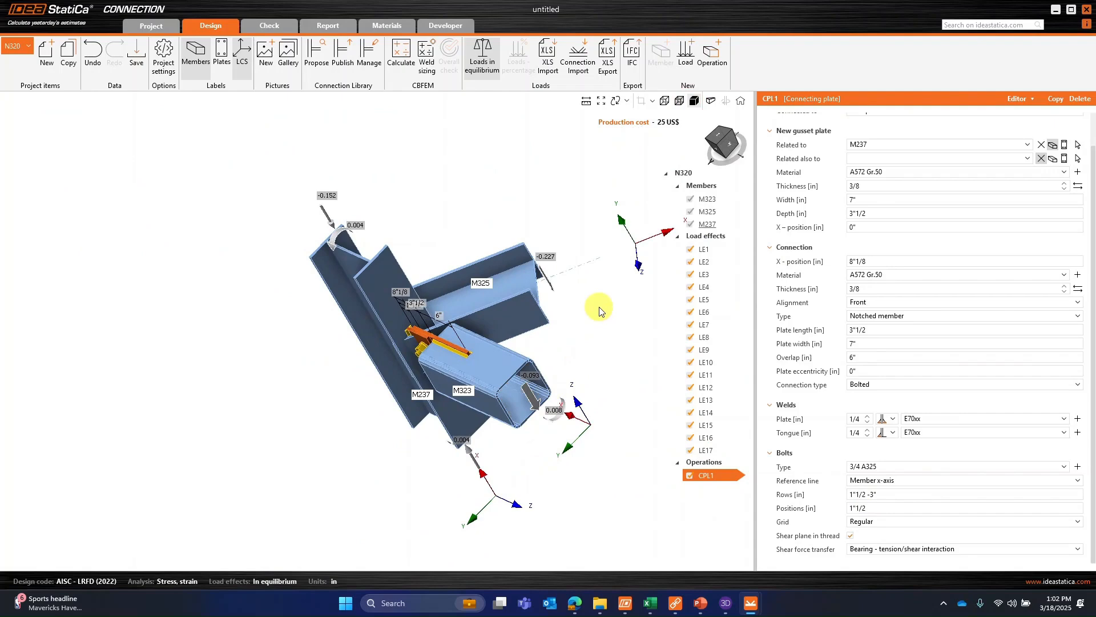
click(722, 139)
click(721, 140)
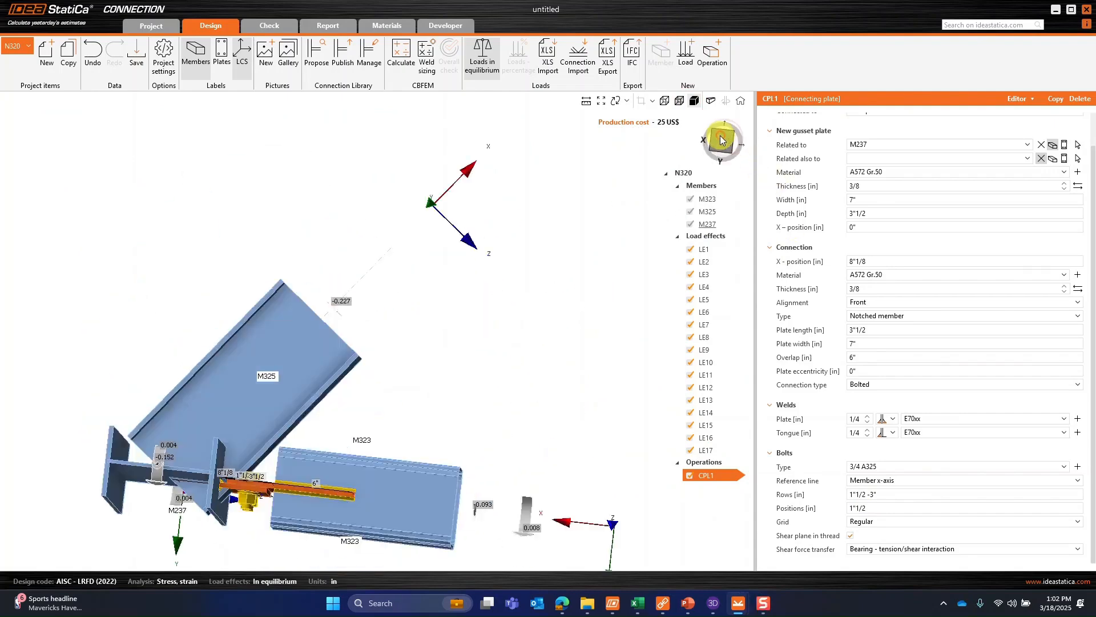
middle_drag(333, 417, 392, 368)
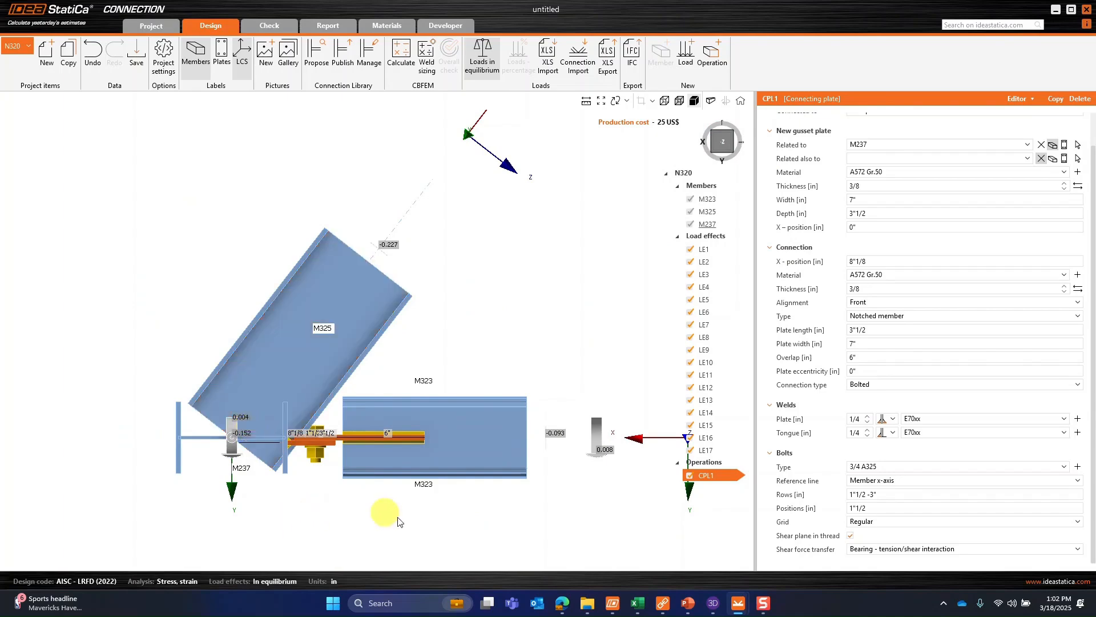
right_drag(392, 531, 361, 439)
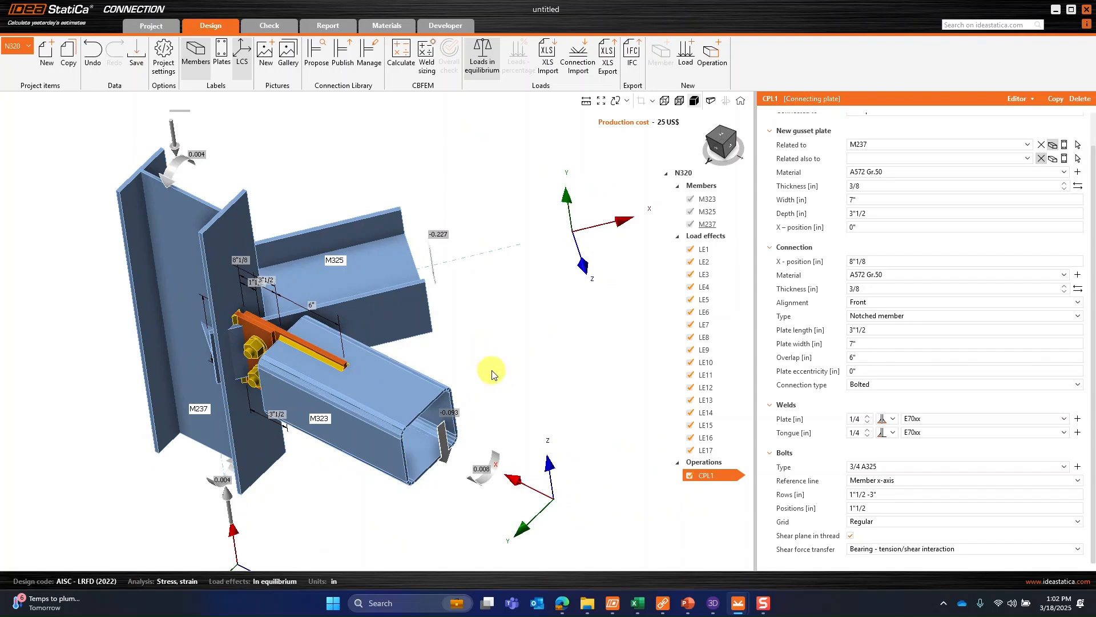
Step: Add a stiffening plate operation with its origin set to the Member LCS of M325
click(712, 66)
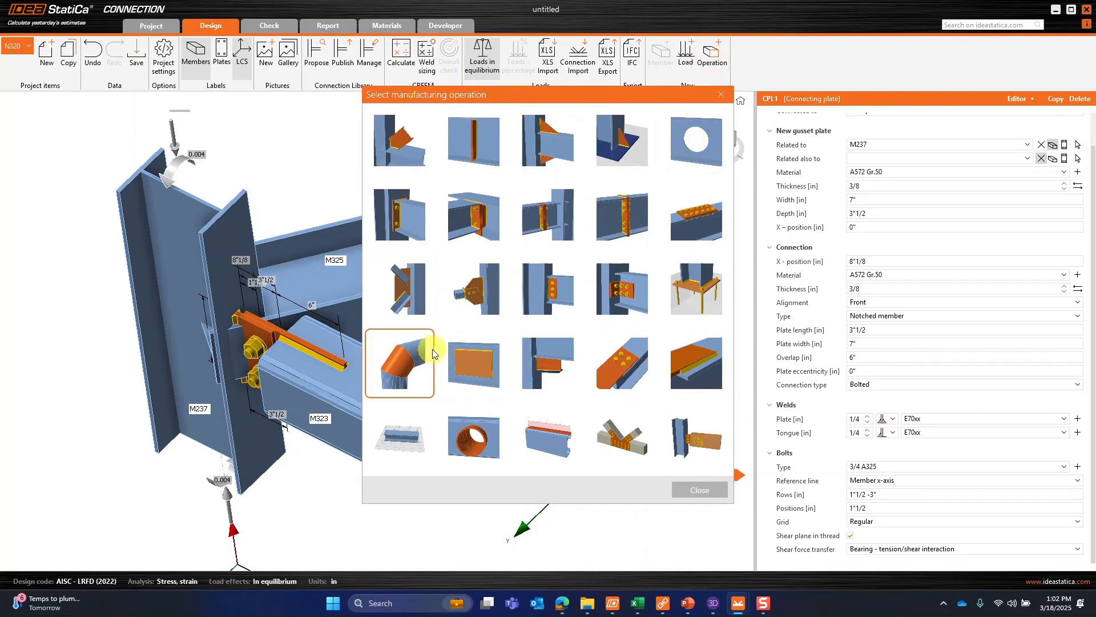
click(480, 365)
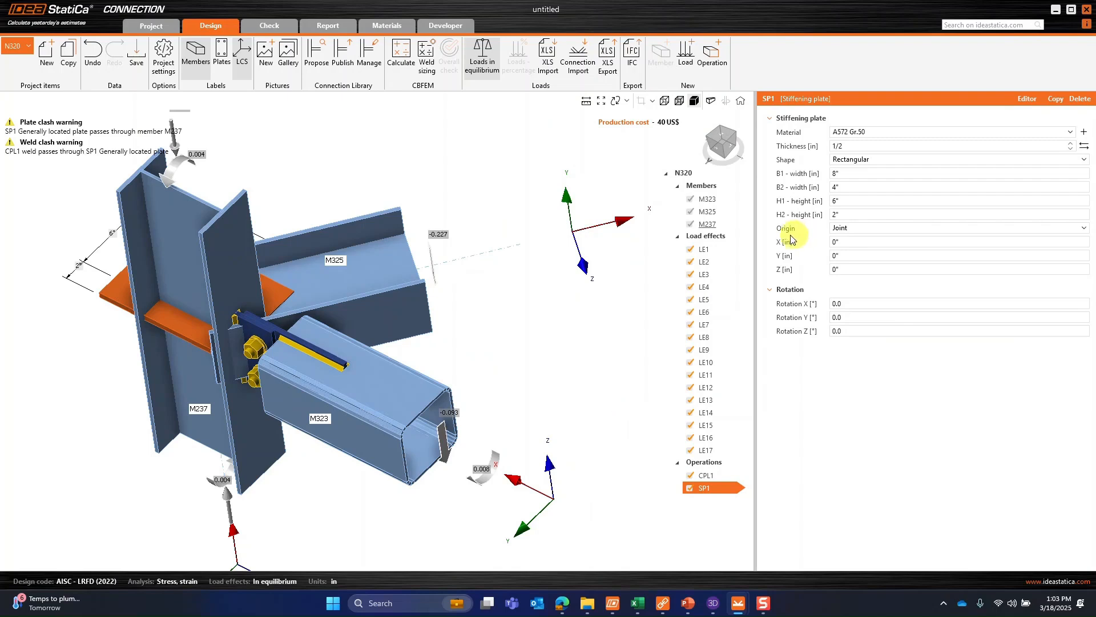
click(849, 232)
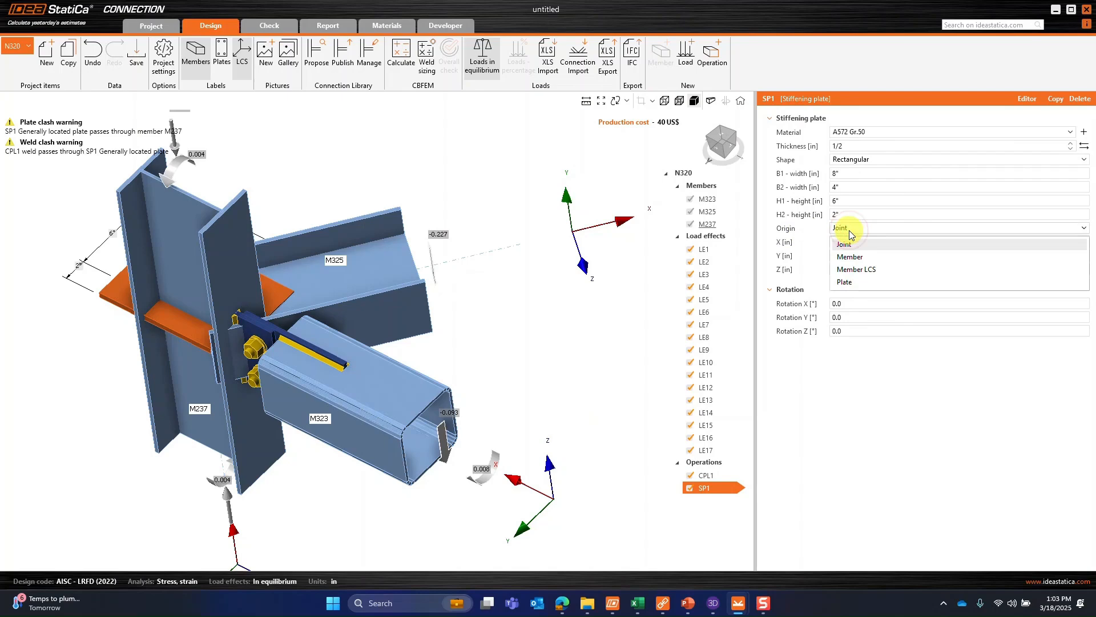
click(857, 269)
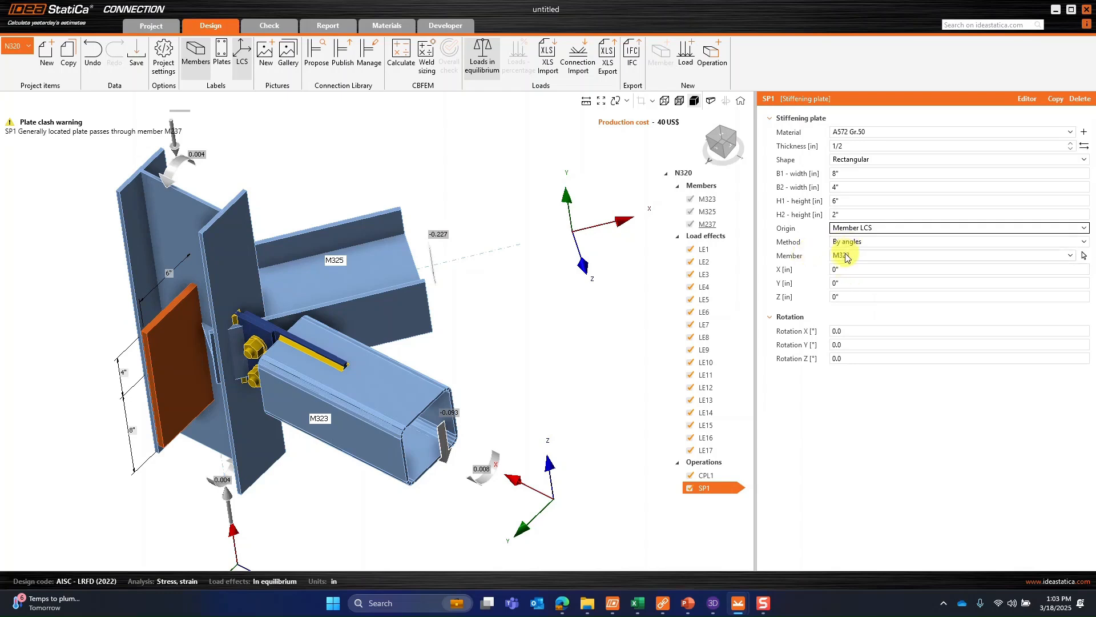
click(845, 258)
click(851, 297)
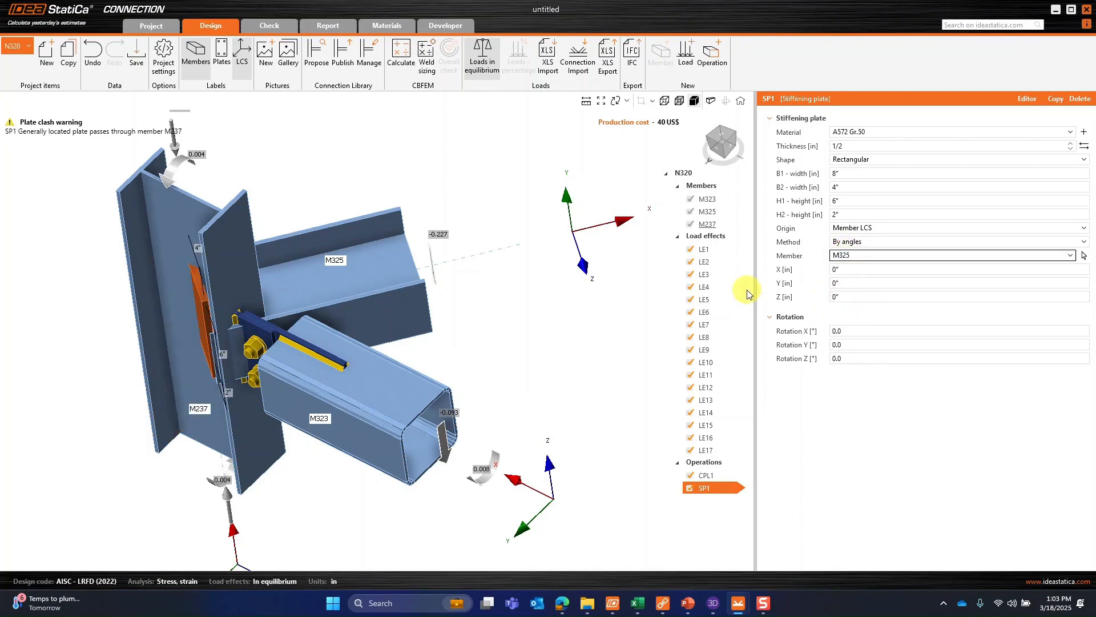
Step: Set the stiffening plate's rotation about Y to 90° so it runs along M325
click(721, 140)
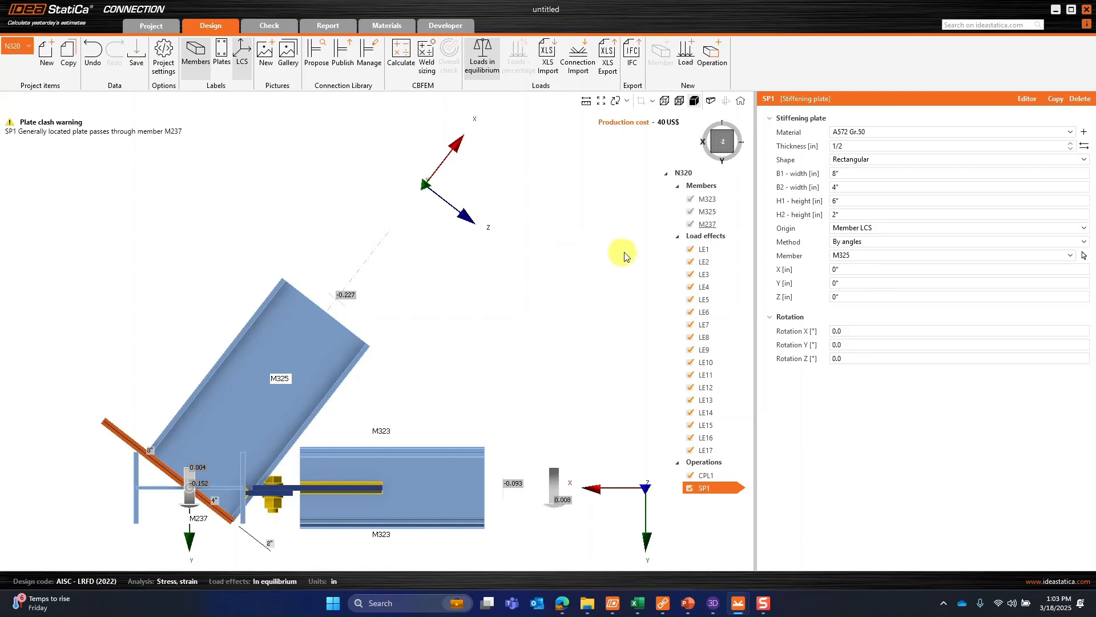
click(862, 345)
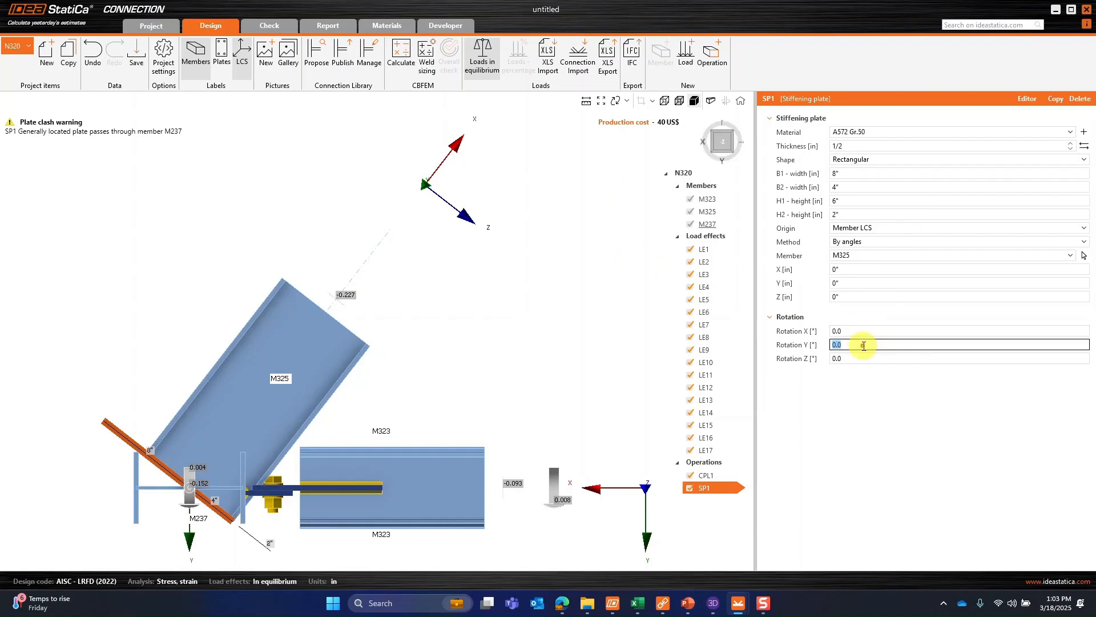
text(90)
key(Tab)
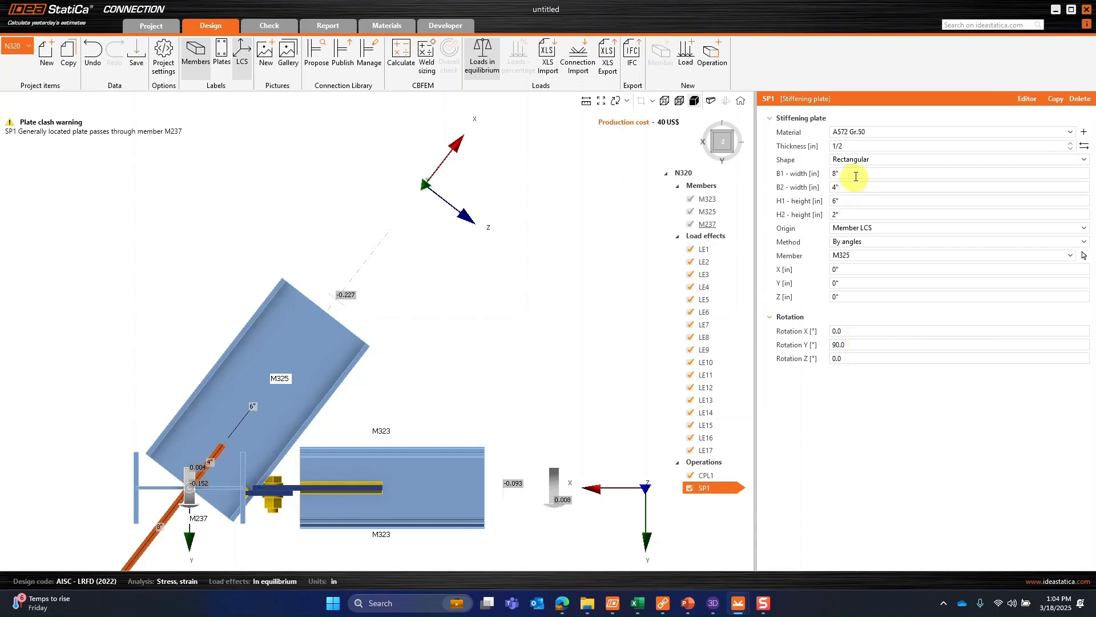
Step: Size the stiffening plate with B1 width 0 in, B2 width 9 in, and H1 and H2 heights of 3 in each
middle_drag(447, 390, 496, 322)
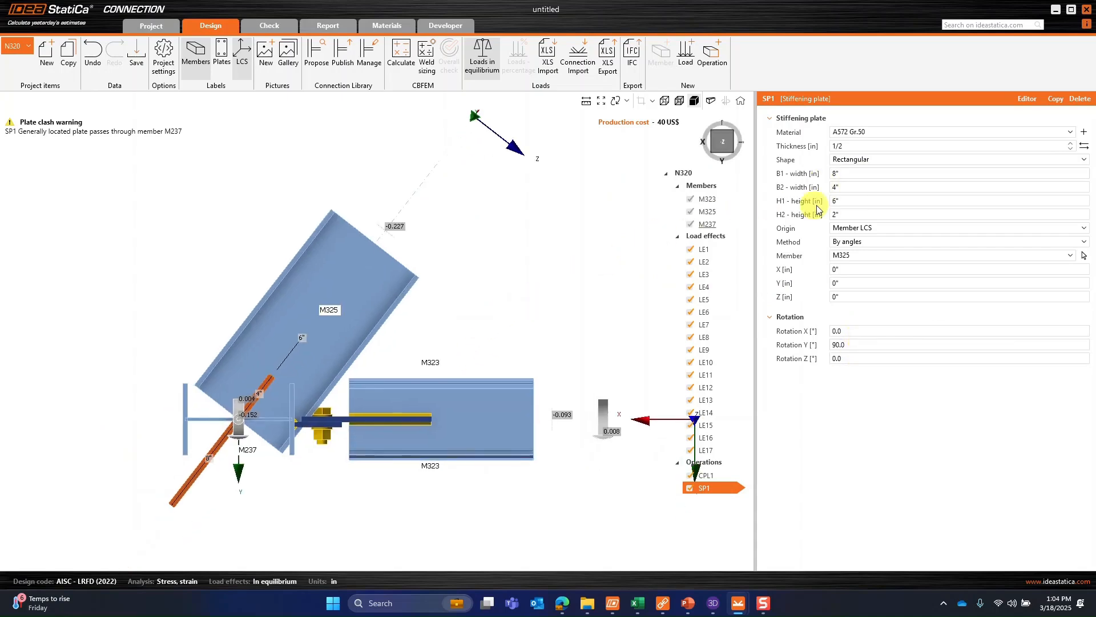
click(861, 173)
text(0)
key(Tab)
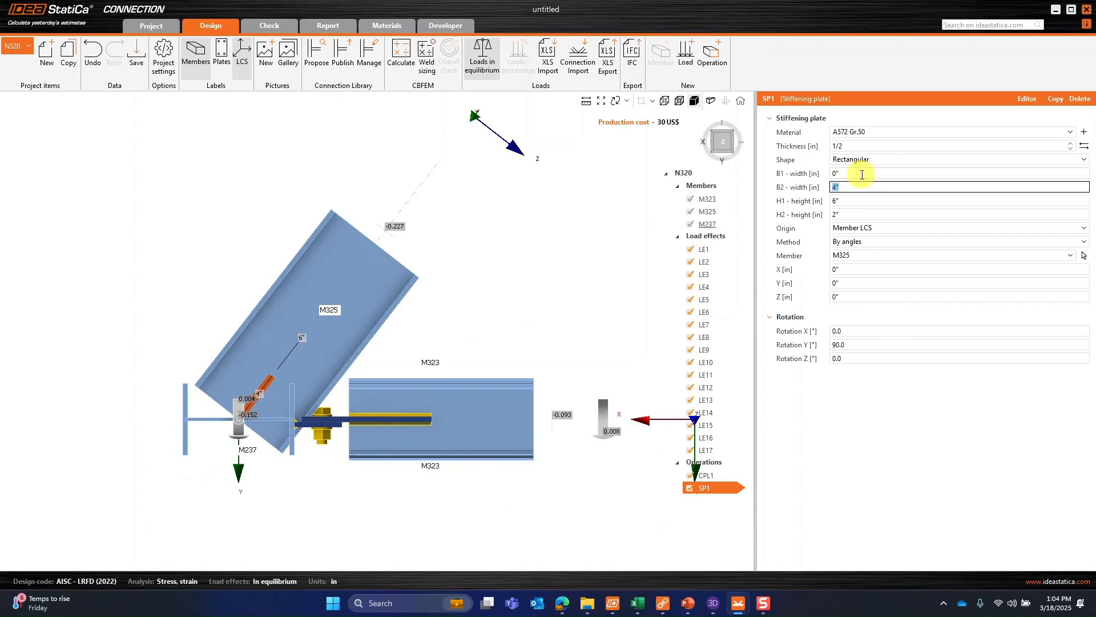
text(9)
key(Tab)
text(3)
key(Tab)
text(3)
key(Tab)
right_drag(416, 456, 174, 381)
right_drag(331, 385, 426, 402)
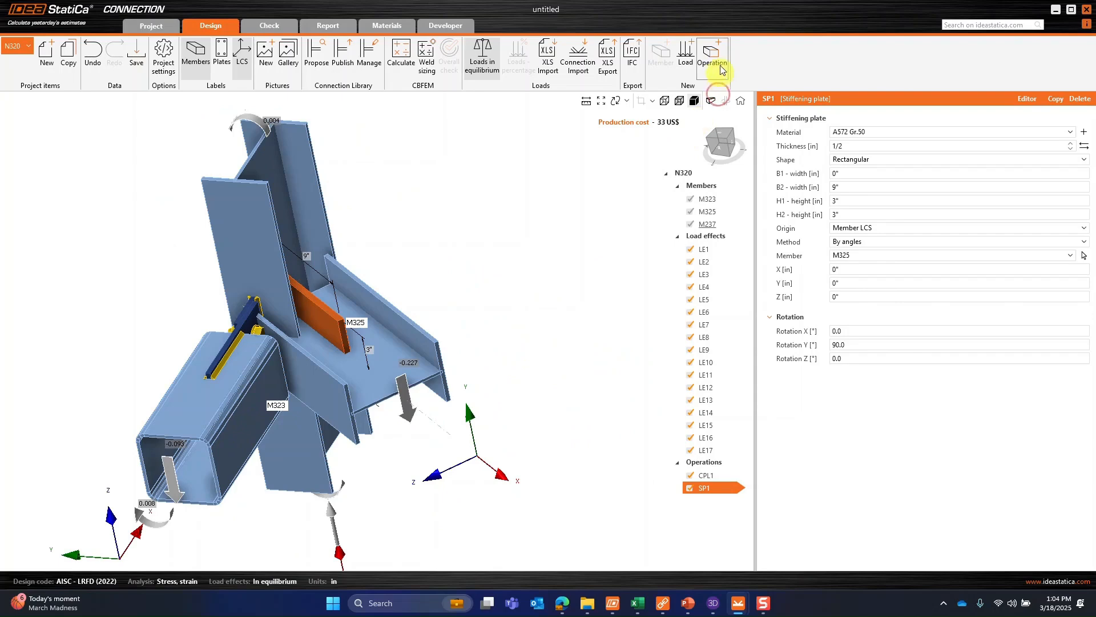
Step: Add a cut of plate operation trimming stiffening plate SP1 by member M237 using the Surface cutting method
click(719, 56)
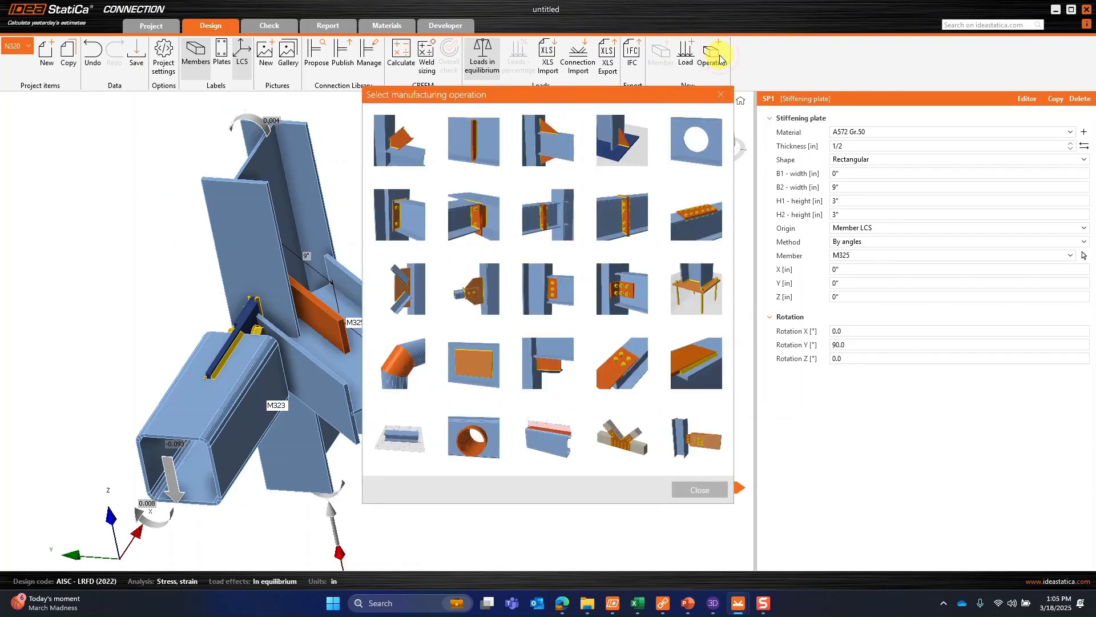
click(552, 378)
click(553, 379)
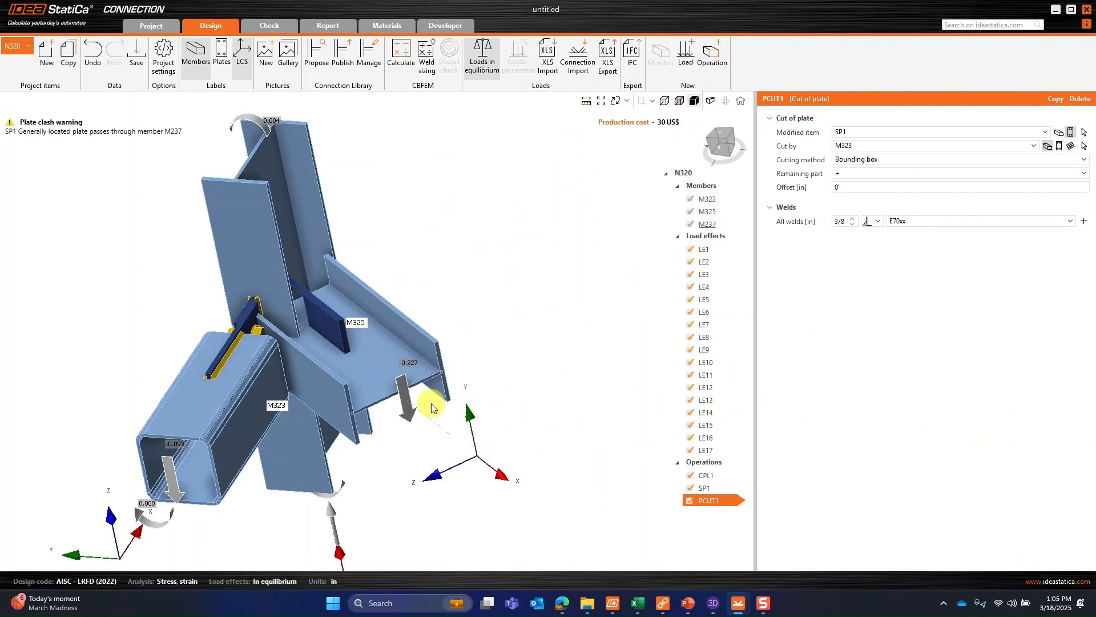
right_drag(485, 436, 463, 448)
middle_drag(516, 296, 522, 331)
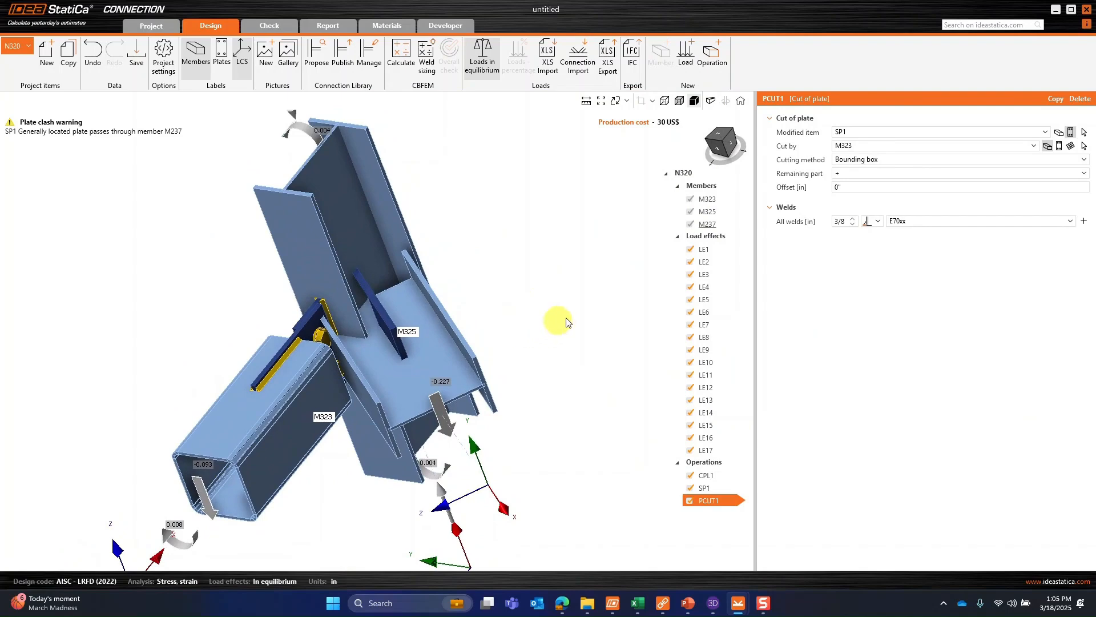
click(875, 133)
click(853, 146)
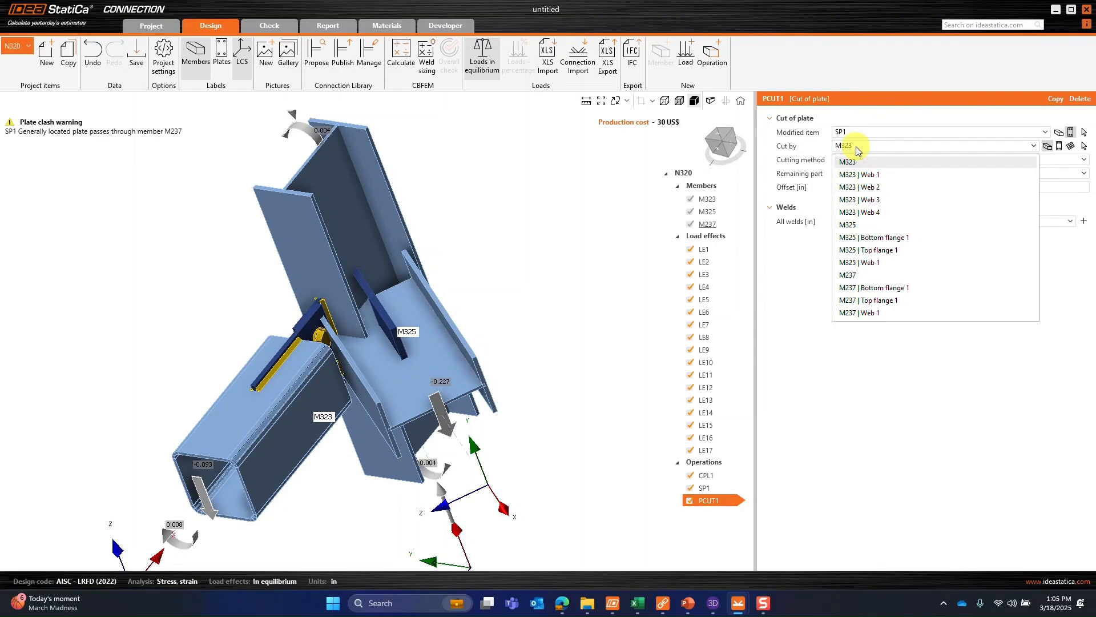
click(876, 276)
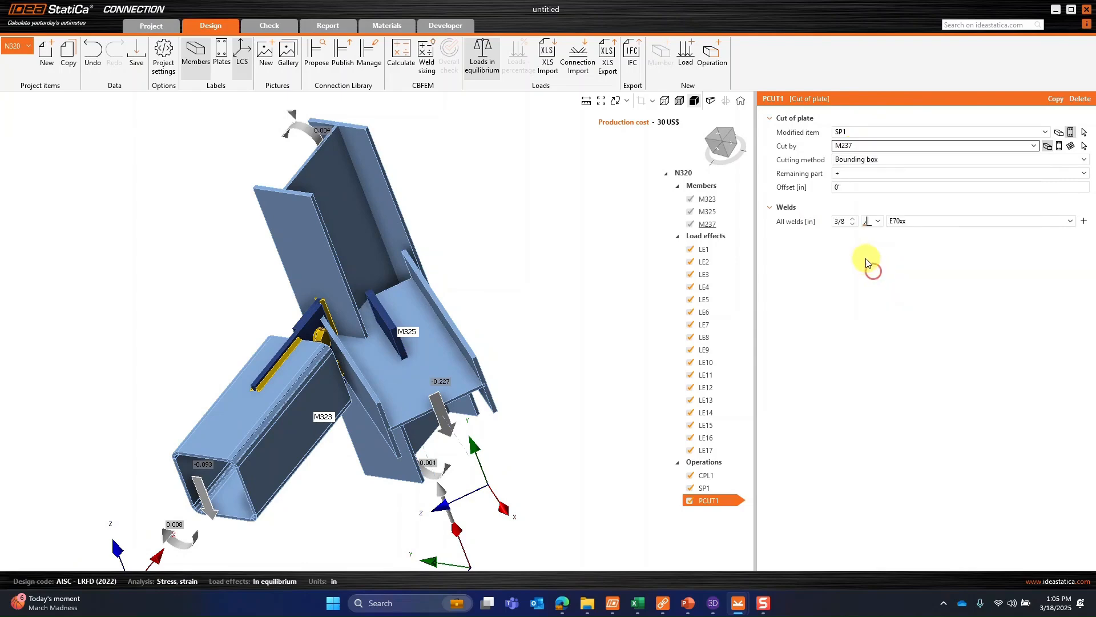
click(872, 160)
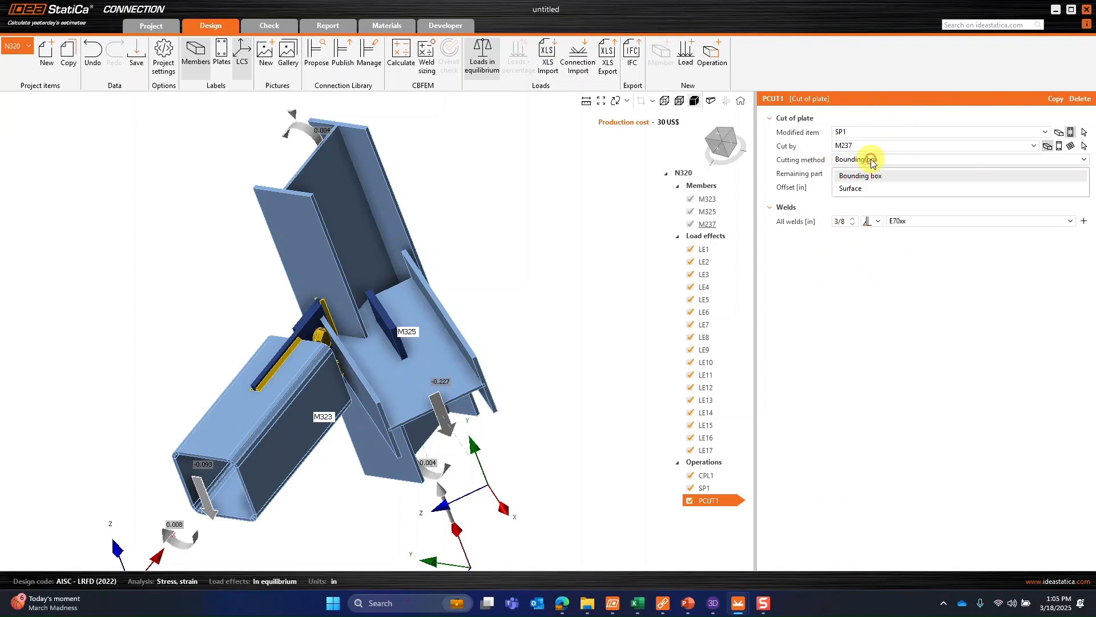
click(868, 189)
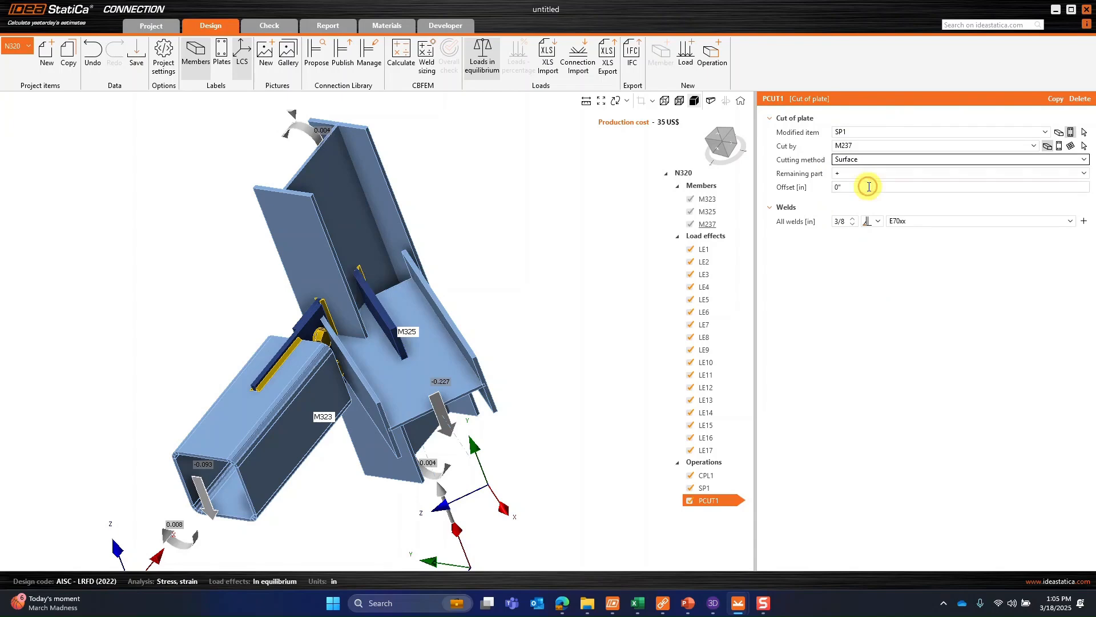
Step: Weld the cut edge of SP1 to M237 with a 1/4 in double fillet weld
click(871, 223)
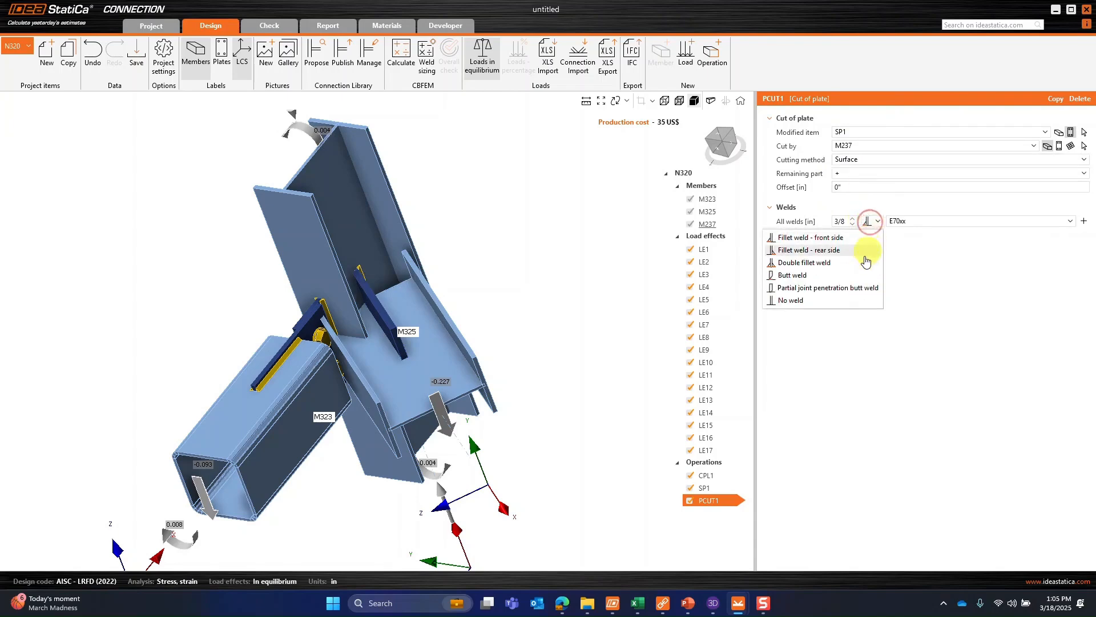
click(855, 263)
click(836, 220)
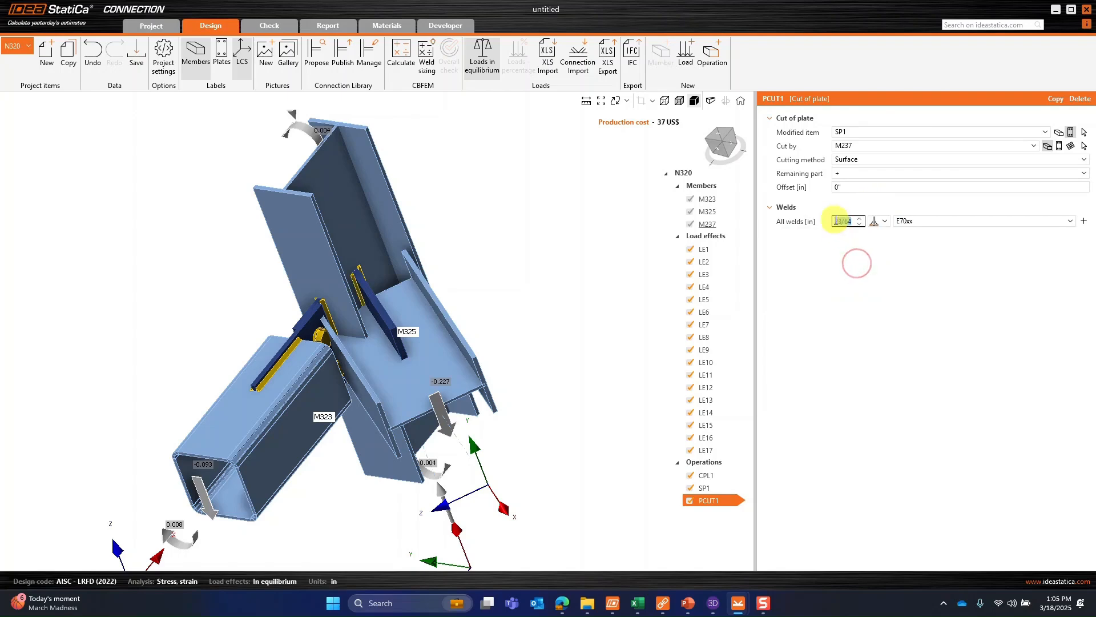
text(1/4)
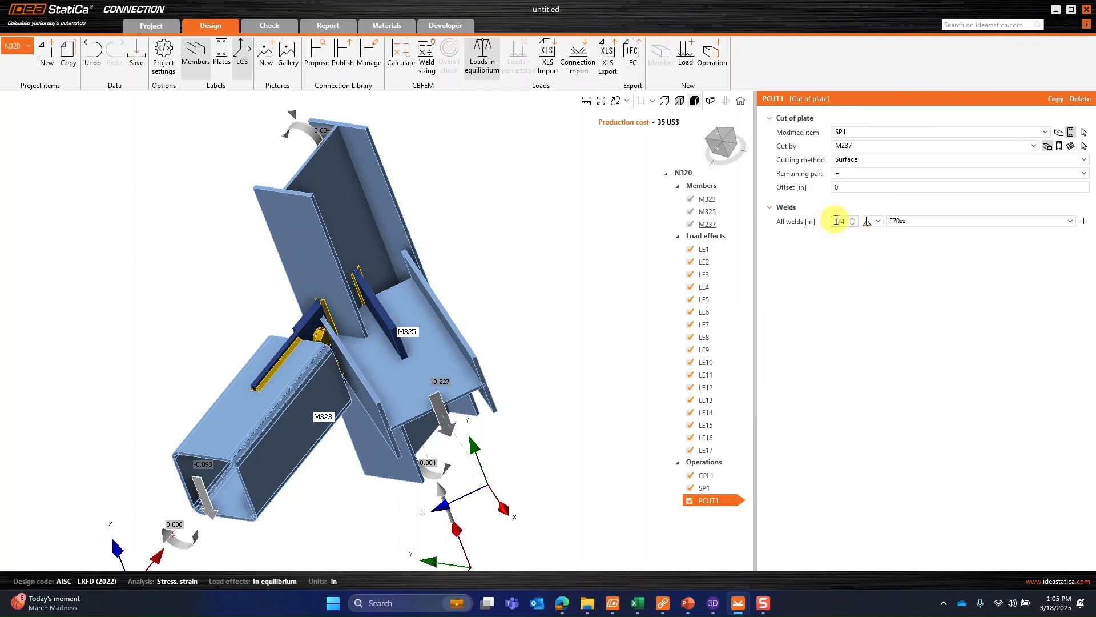
right_drag(616, 394, 460, 365)
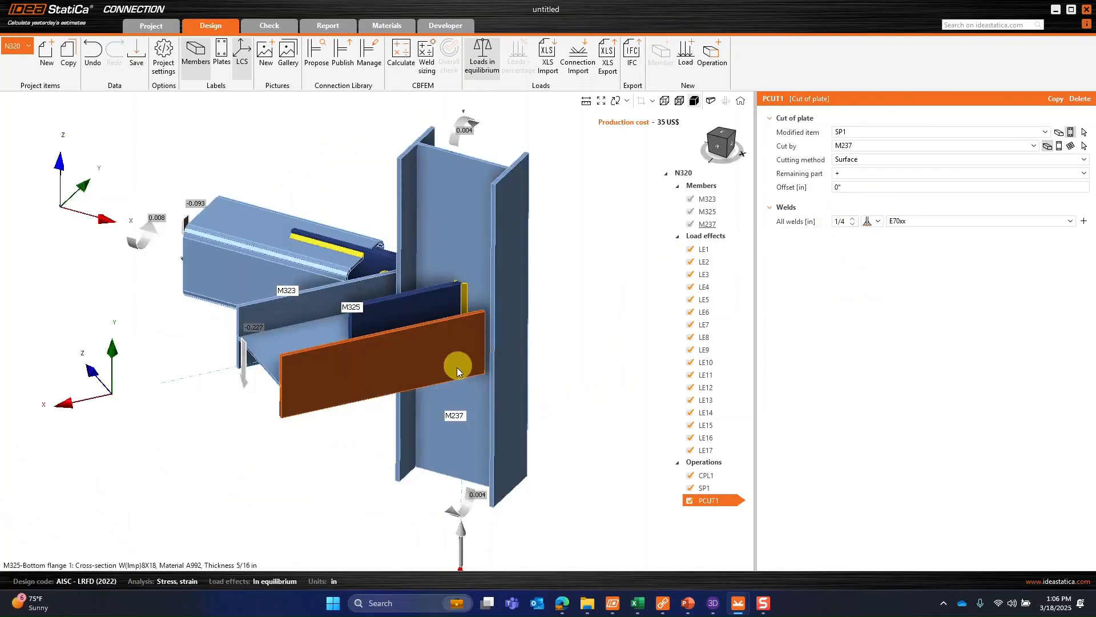
right_drag(448, 421, 469, 416)
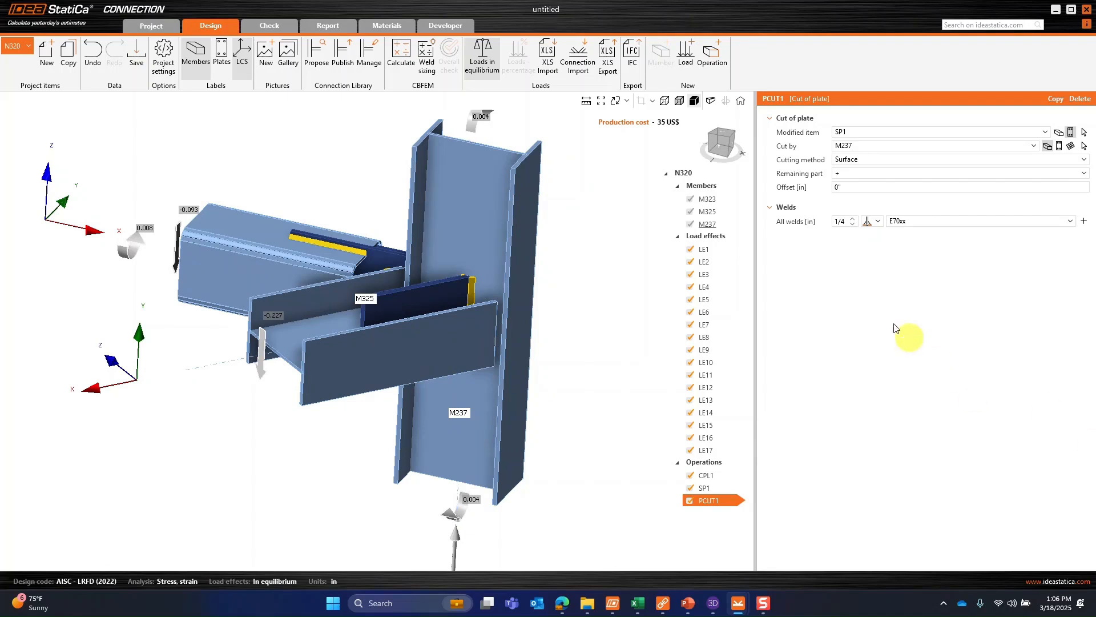
Step: Add a second connecting plate operation and assign it to member M325
click(746, 105)
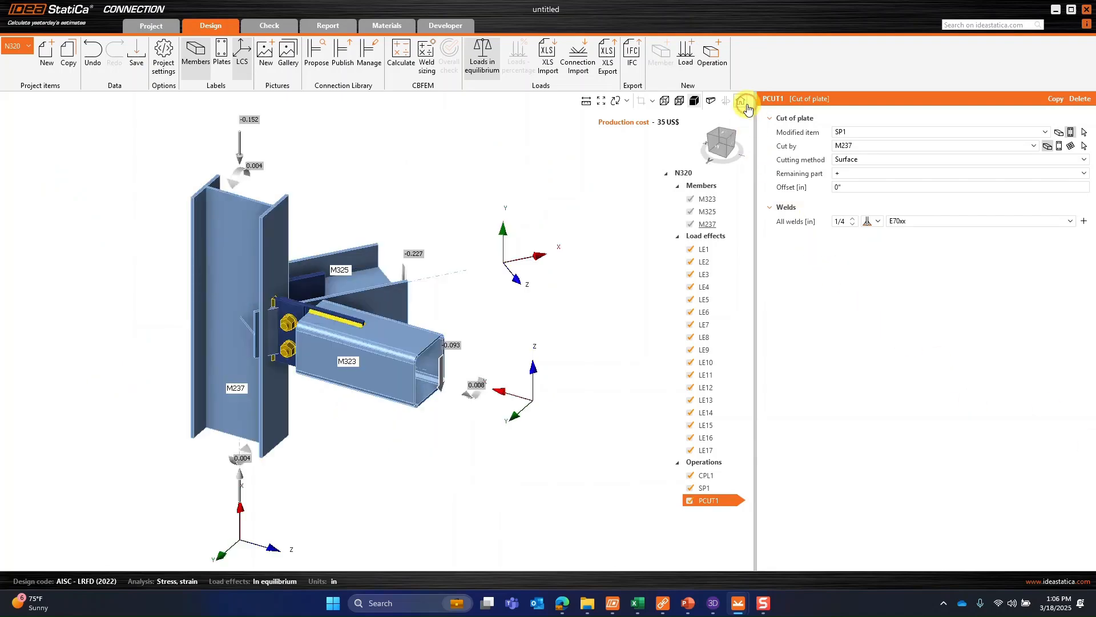
click(708, 56)
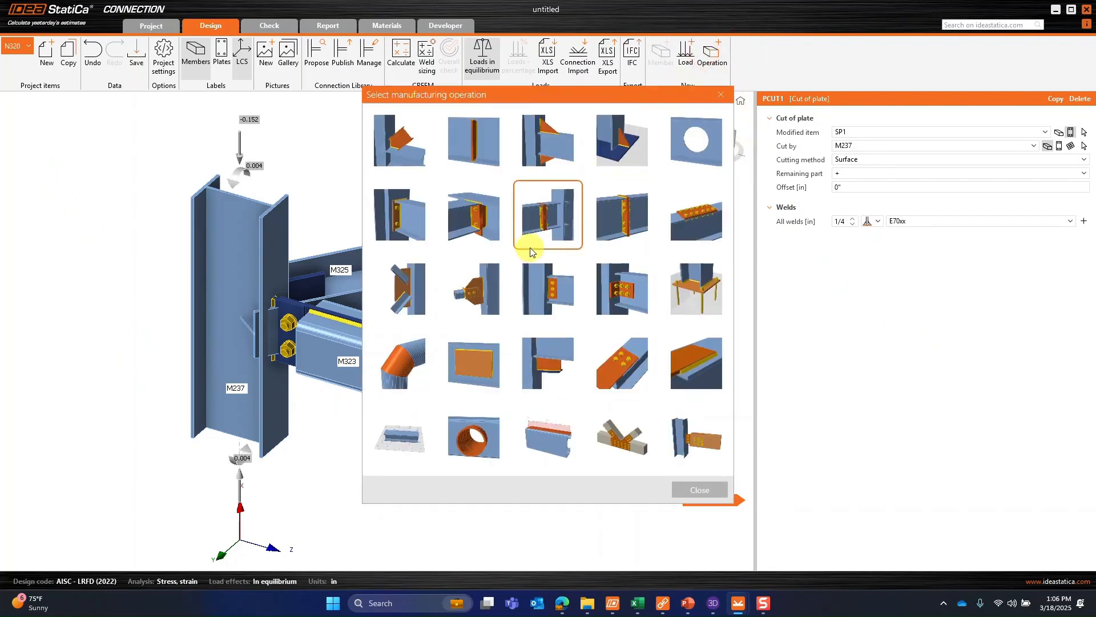
click(487, 282)
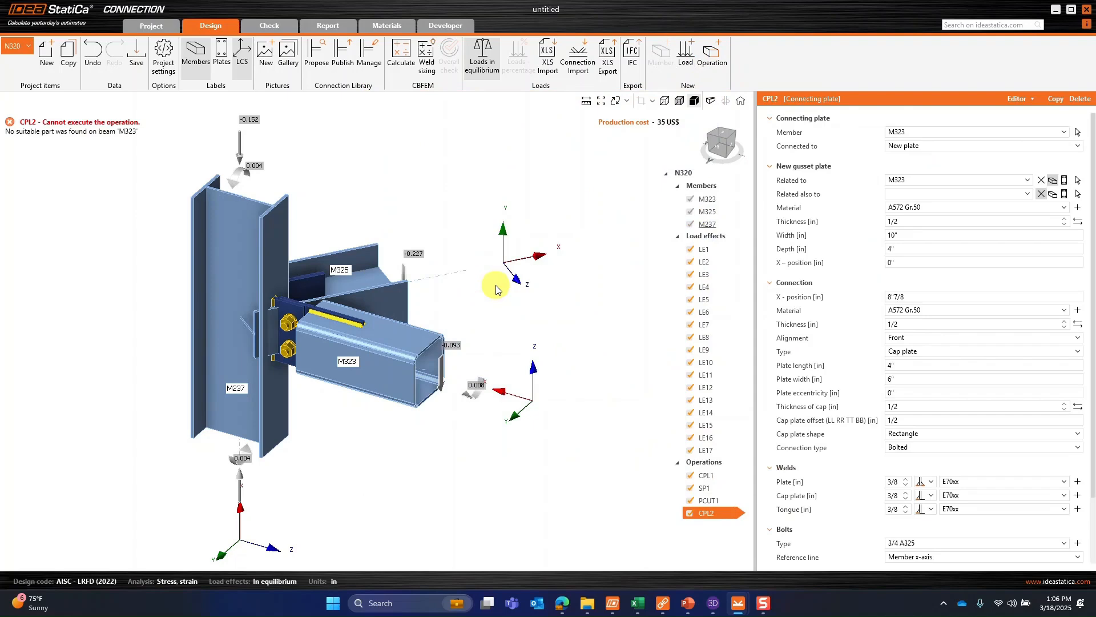
middle_drag(389, 333, 367, 361)
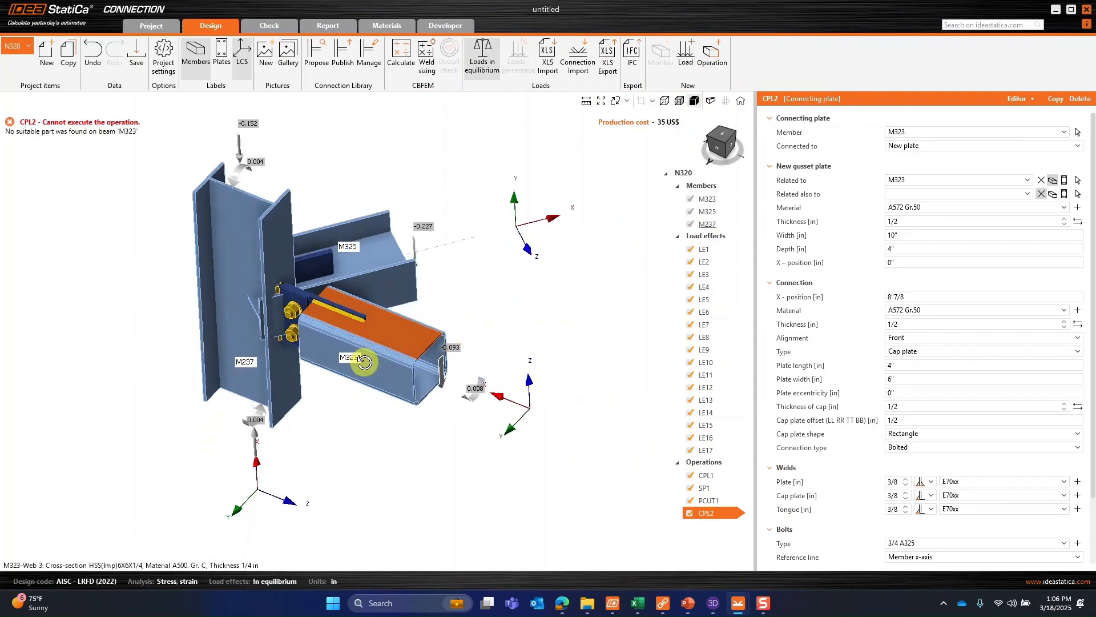
middle_drag(399, 306, 605, 366)
click(968, 126)
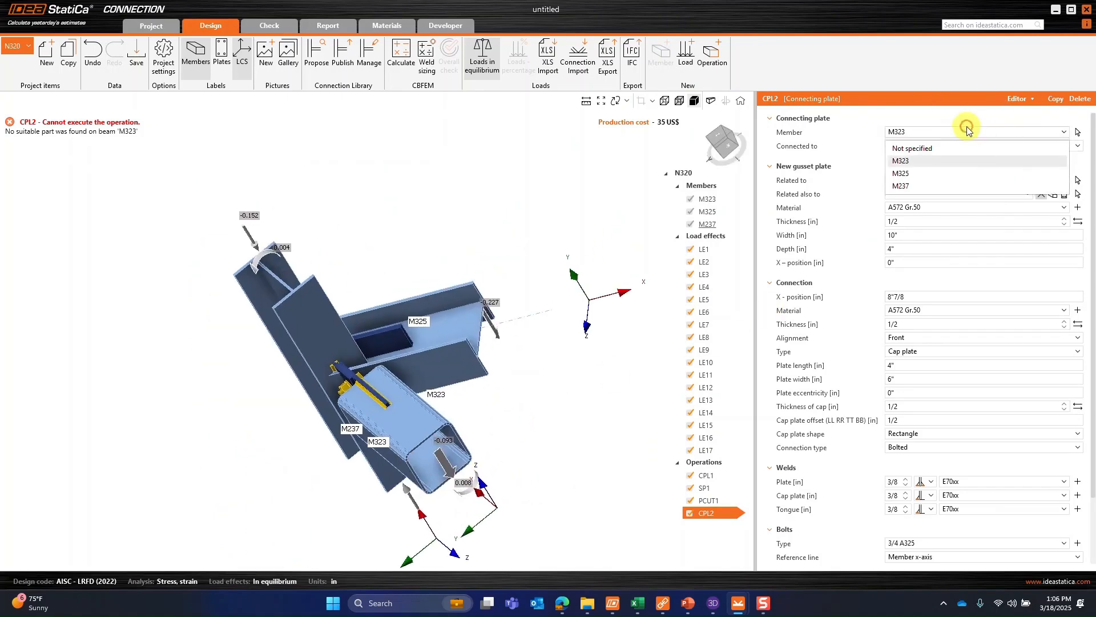
click(921, 173)
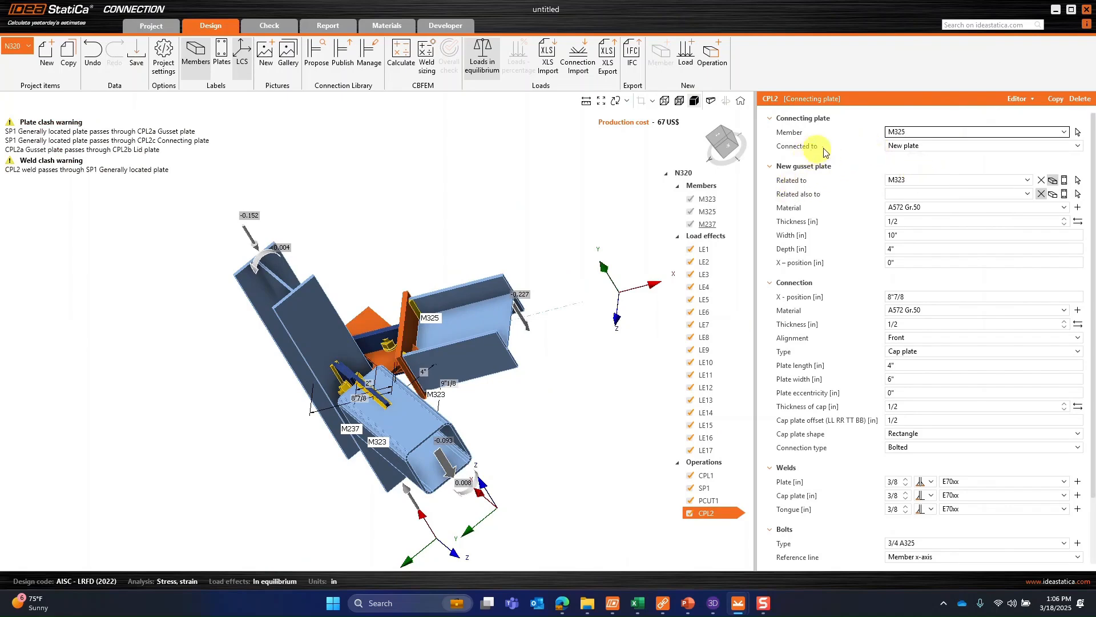
Step: Connect M325's connecting plate to the existing plate SP1 instead of a new gusset plate
click(904, 148)
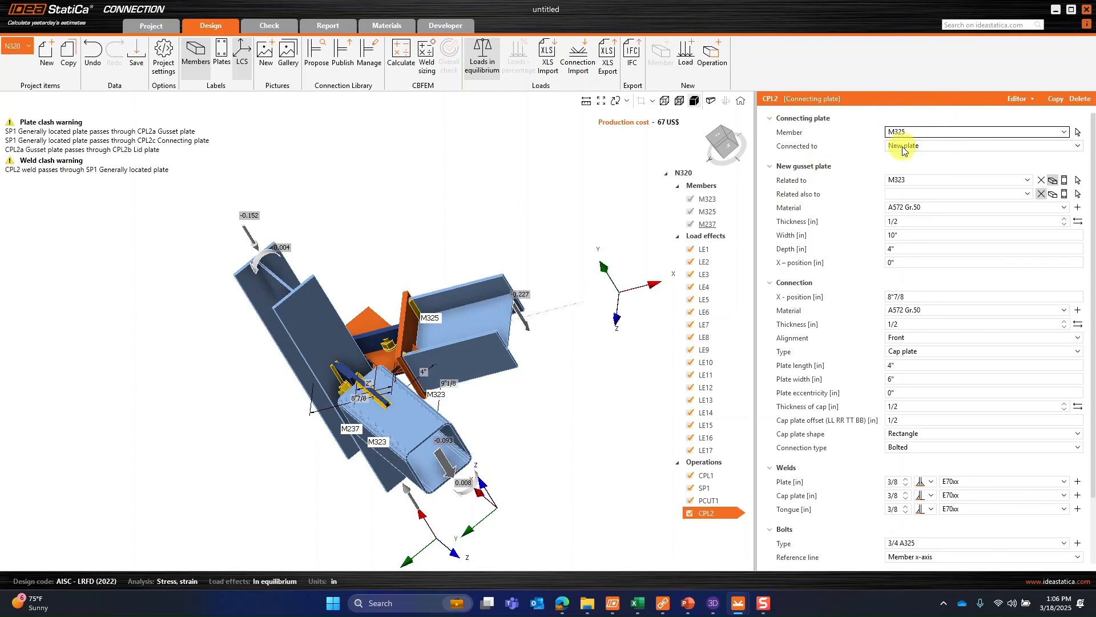
middle_drag(430, 298, 448, 398)
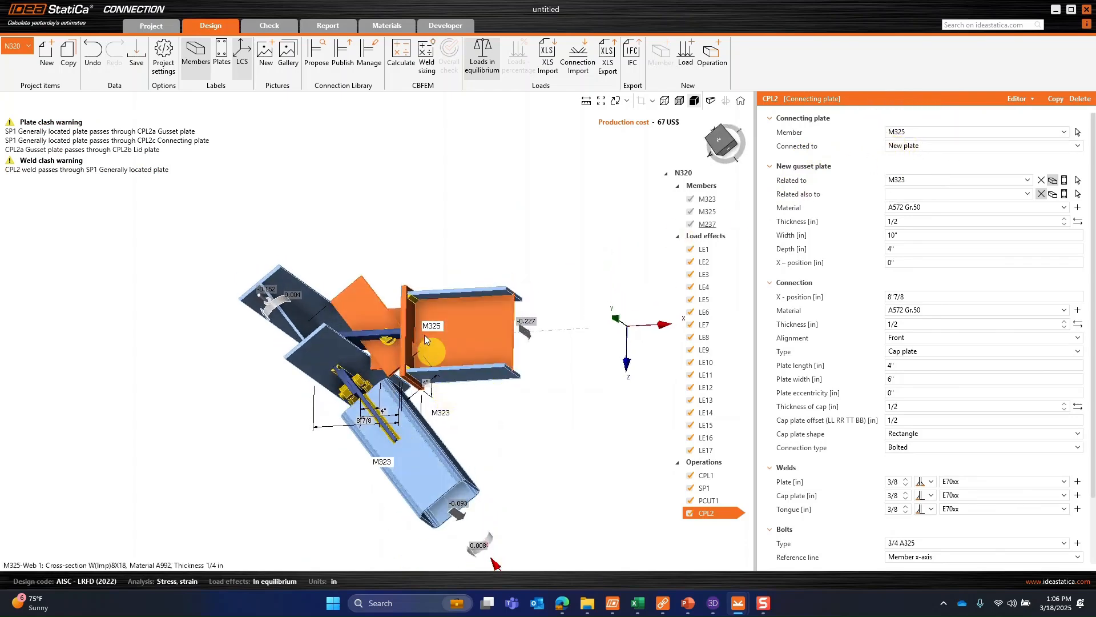
click(931, 147)
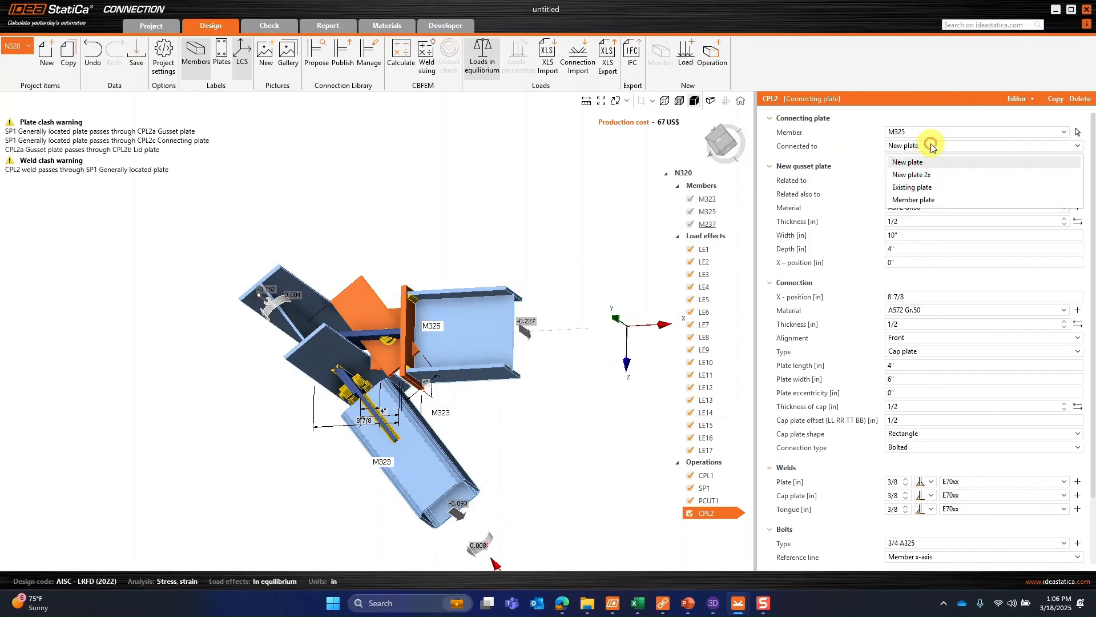
click(928, 187)
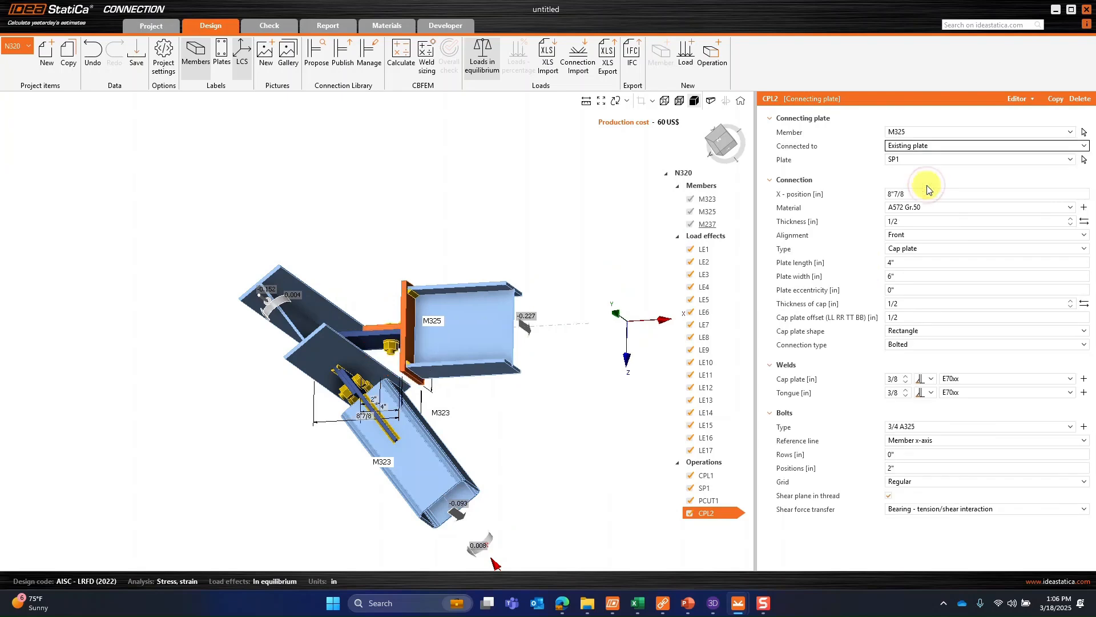
click(908, 167)
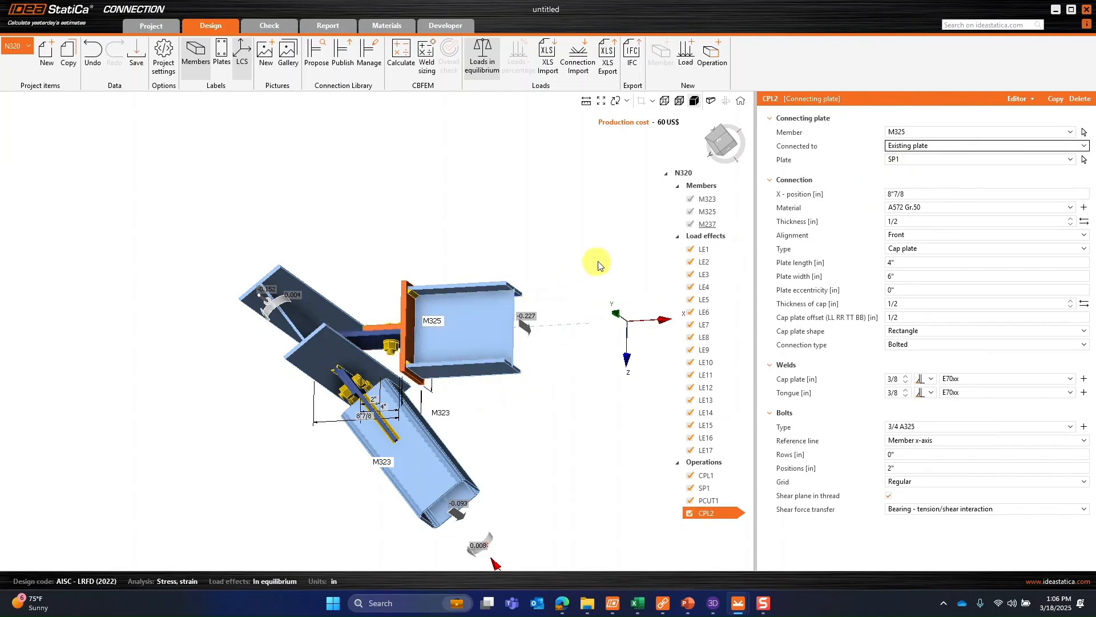
Step: Set the X-position of M325's connecting plate to 9 1/2 in and its thickness to 3/8 in
click(994, 198)
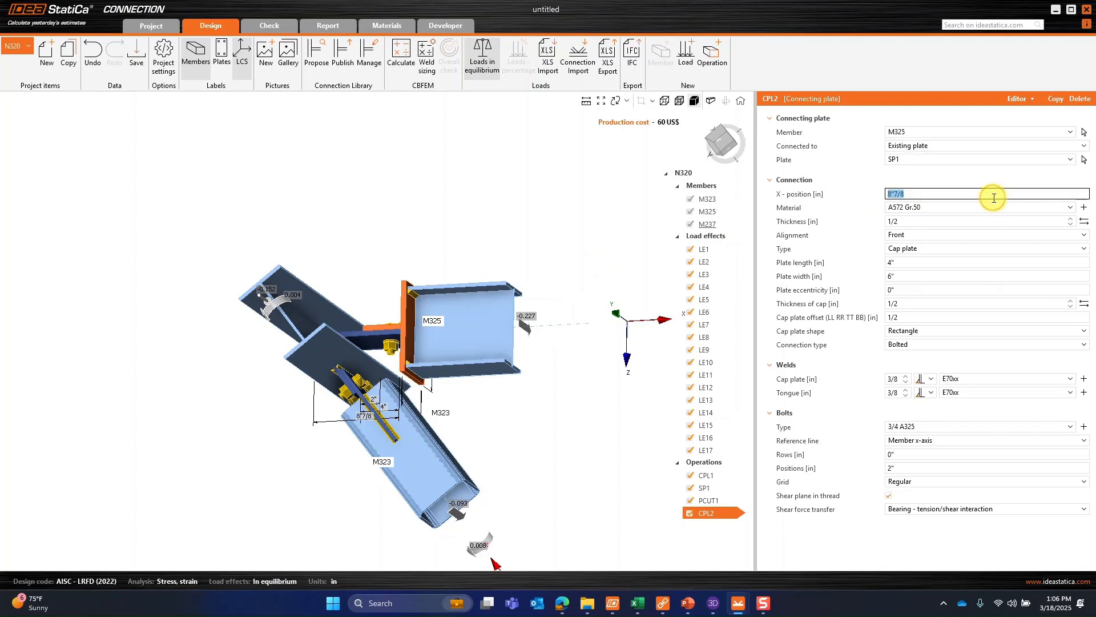
text(9.5)
key(Tab)
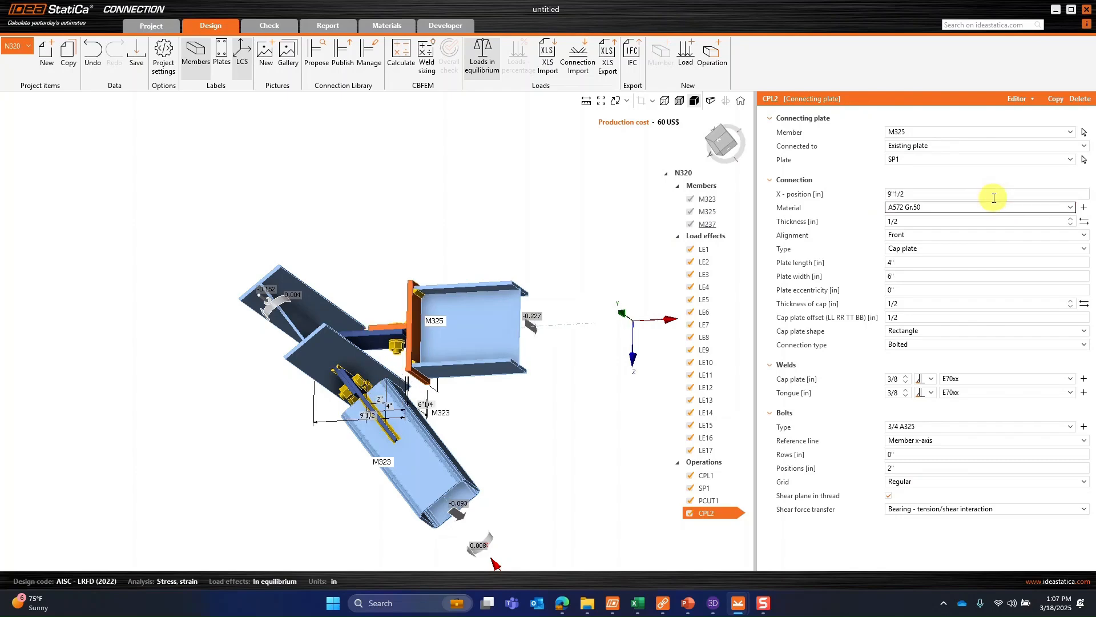
key(Tab)
text(3)
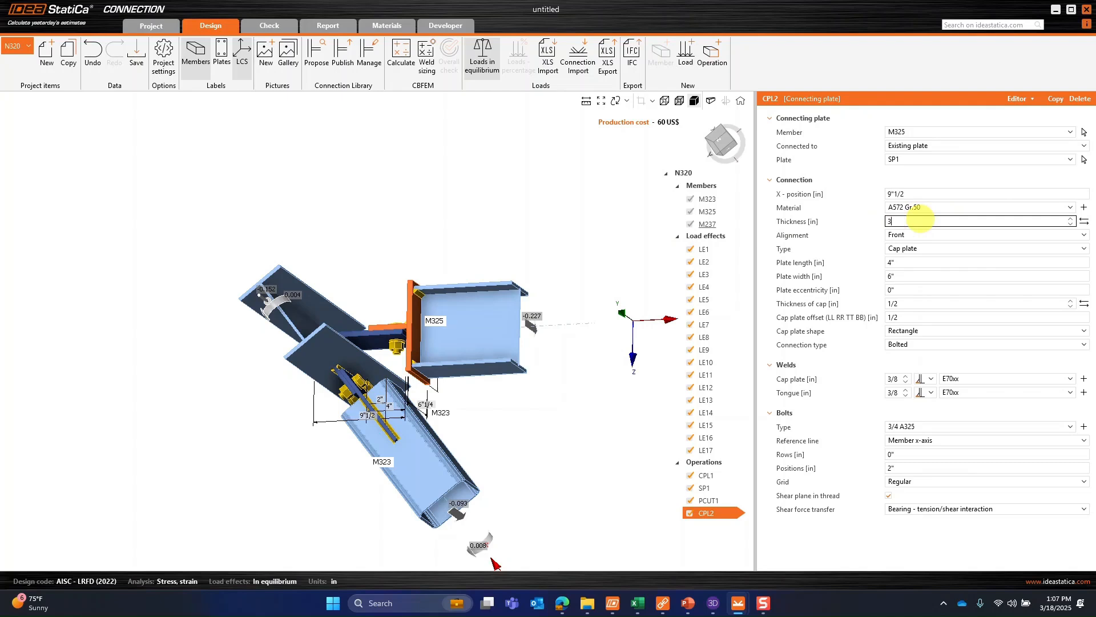
key(Tab)
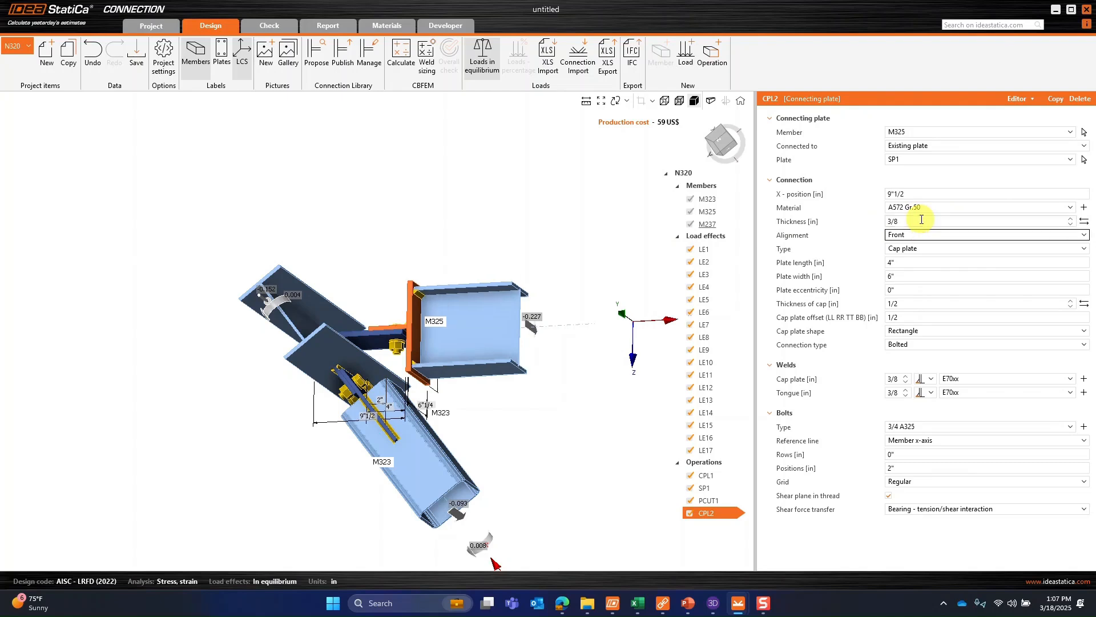
Step: Change M325's connecting plate type to Cap plate 2x and set the plate length to 3 1/2 in
click(900, 251)
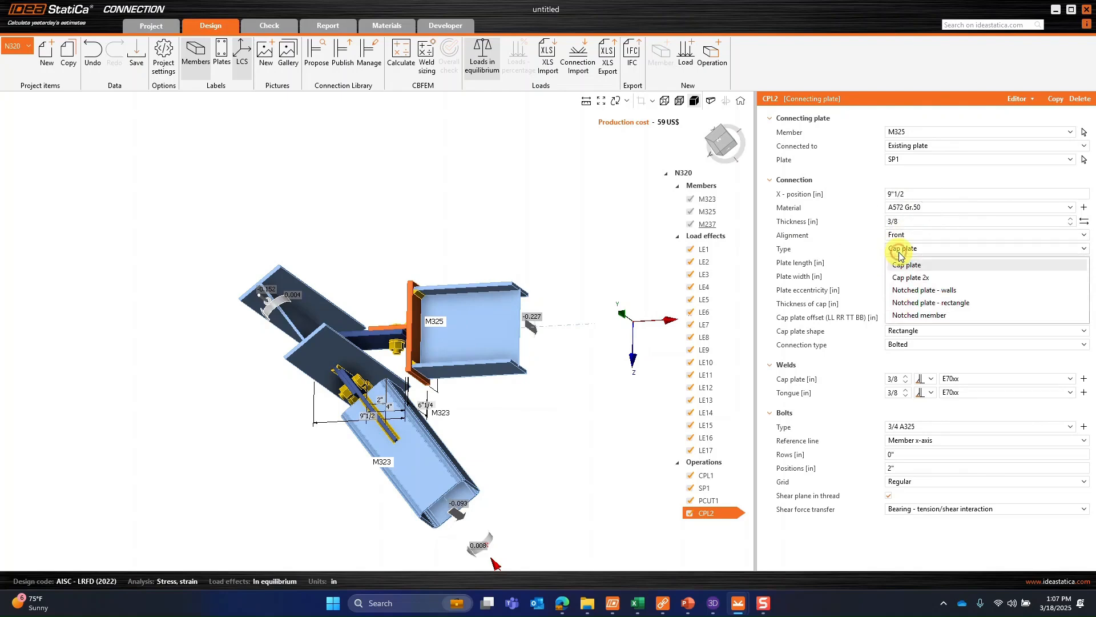
click(904, 278)
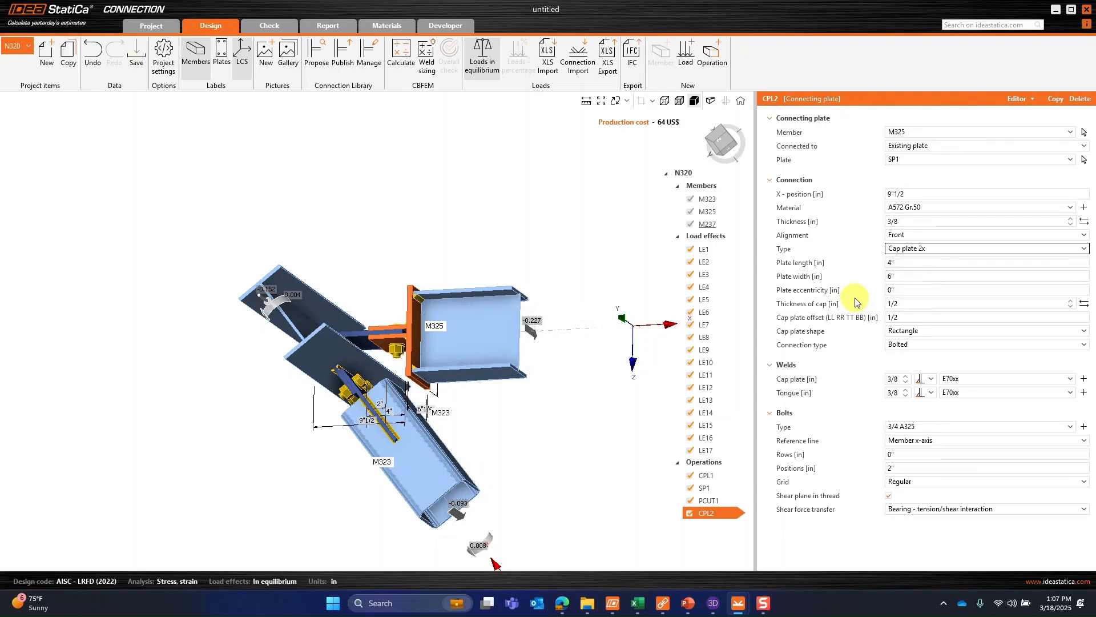
click(905, 263)
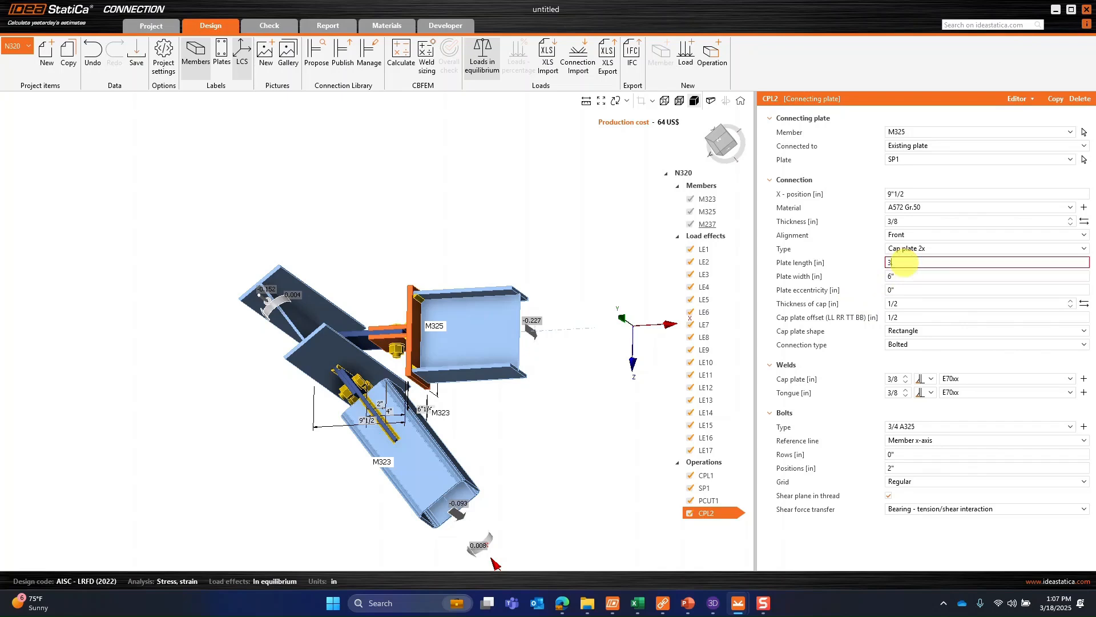
key(Tab)
key(Tab)
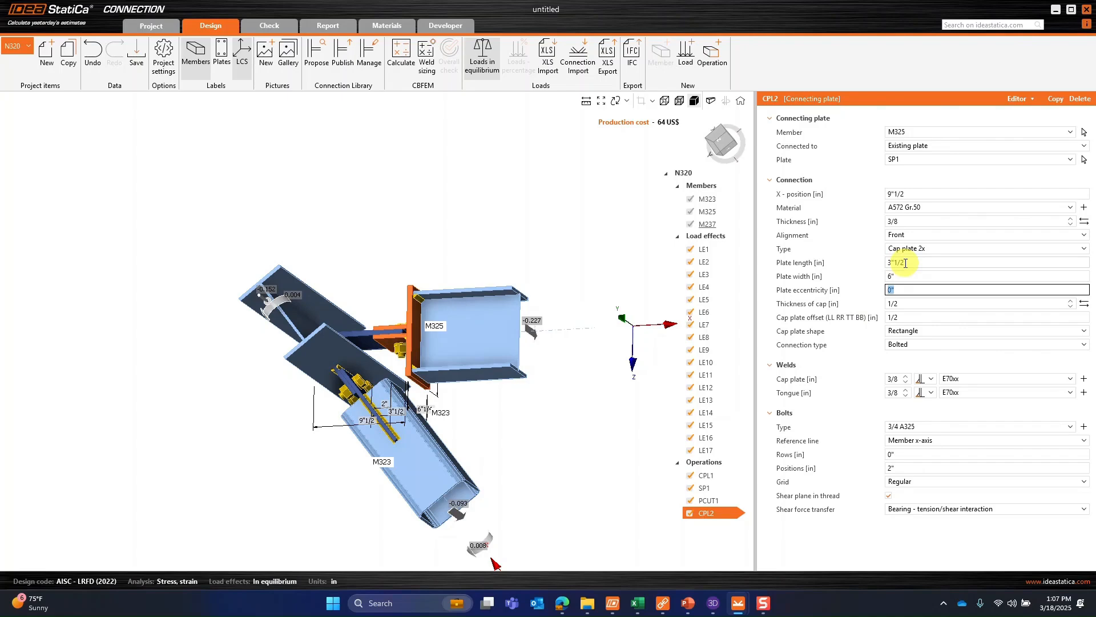
Step: Set the cap thickness to 3/8 in and the cap plate offset to 3/8 in for M325's connection
key(Tab)
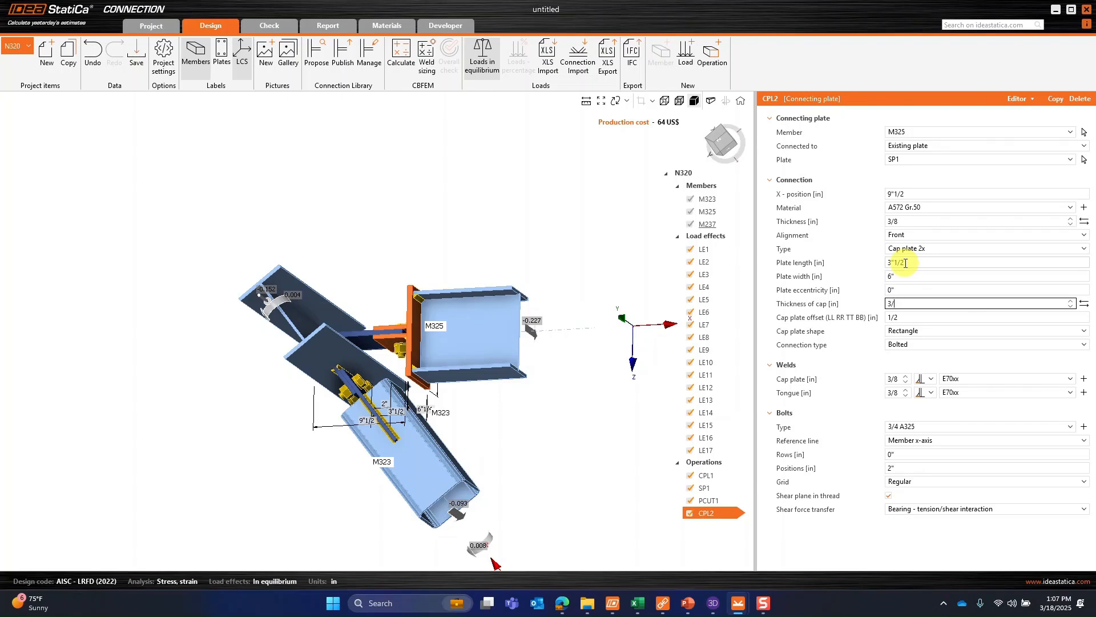
key(Tab)
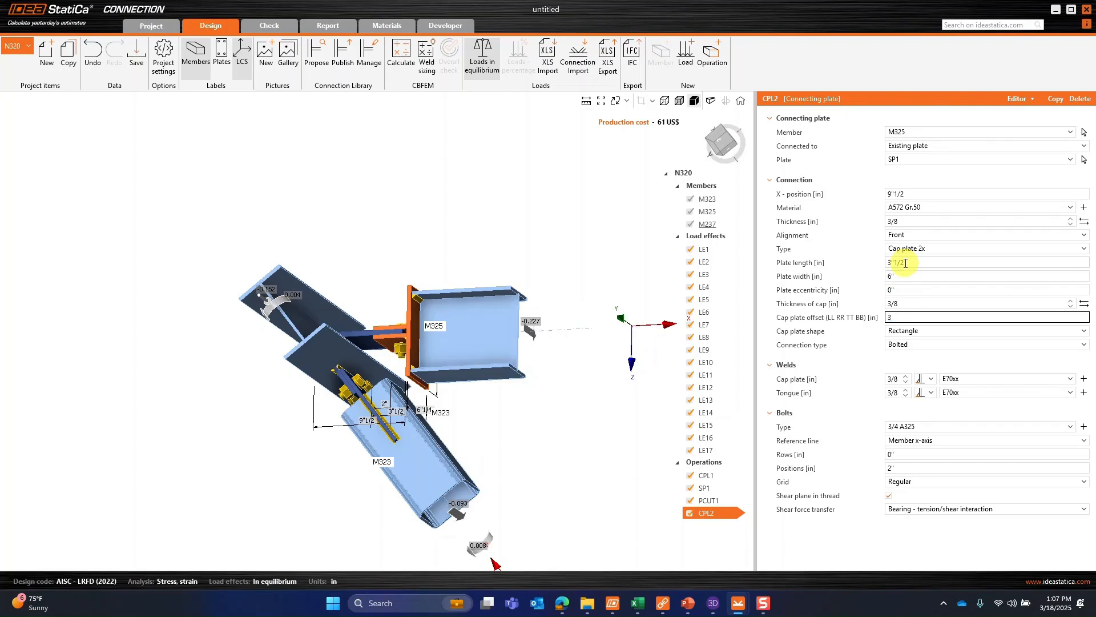
text(3/8)
key(Tab)
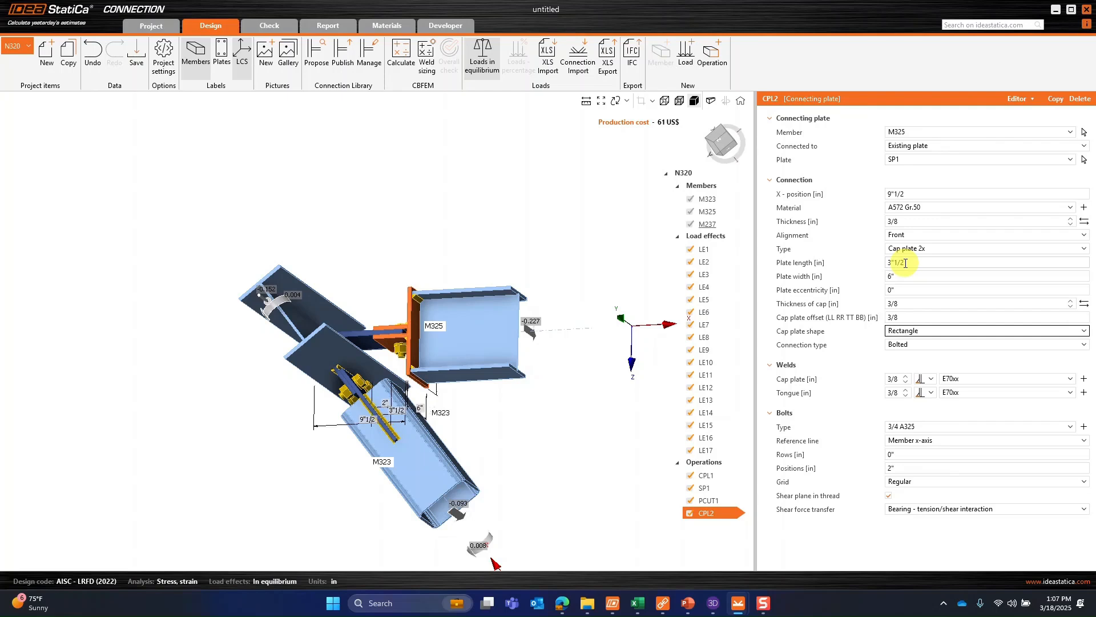
Step: Examine how M325's double plates and bolt fit onto SP1, using the transparent model display
right_drag(599, 416, 537, 463)
right_drag(428, 521, 360, 409)
right_drag(361, 365, 392, 363)
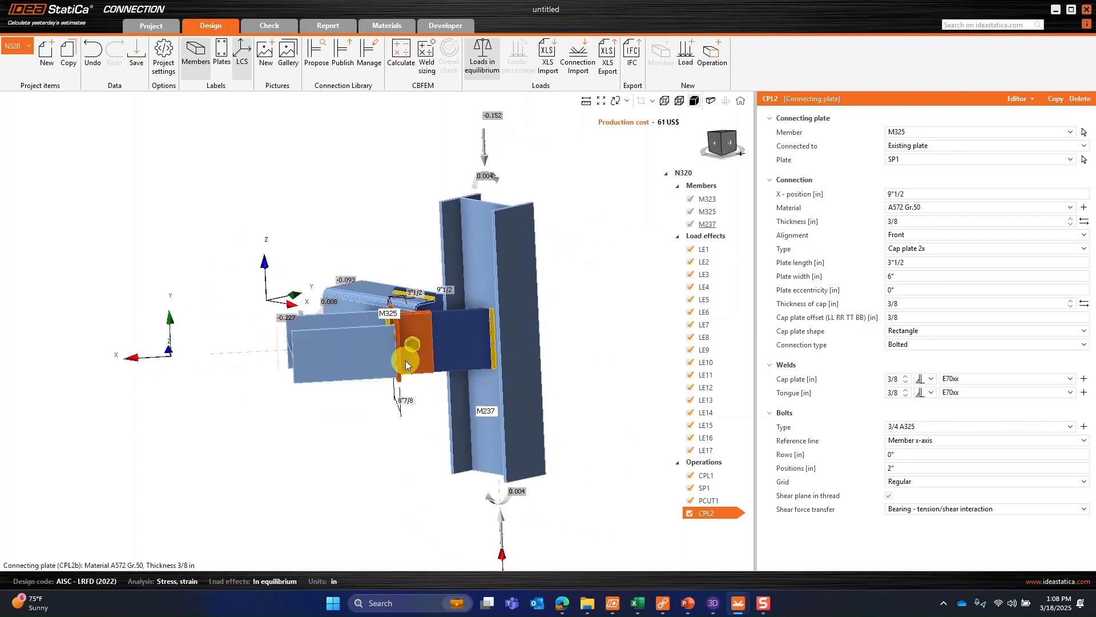
right_drag(420, 380, 411, 347)
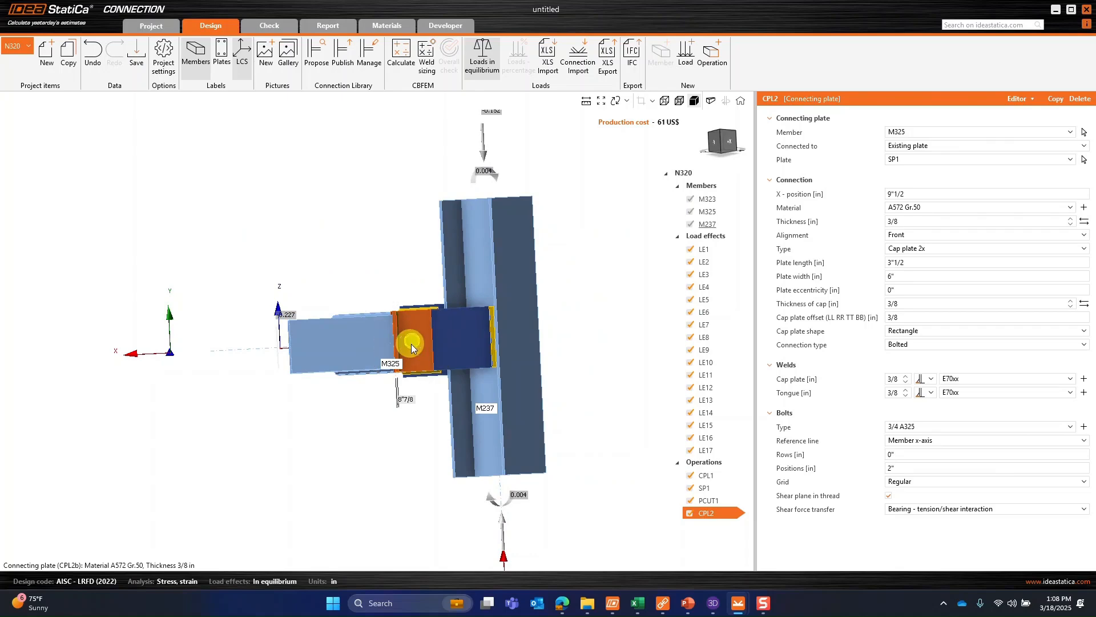
click(680, 103)
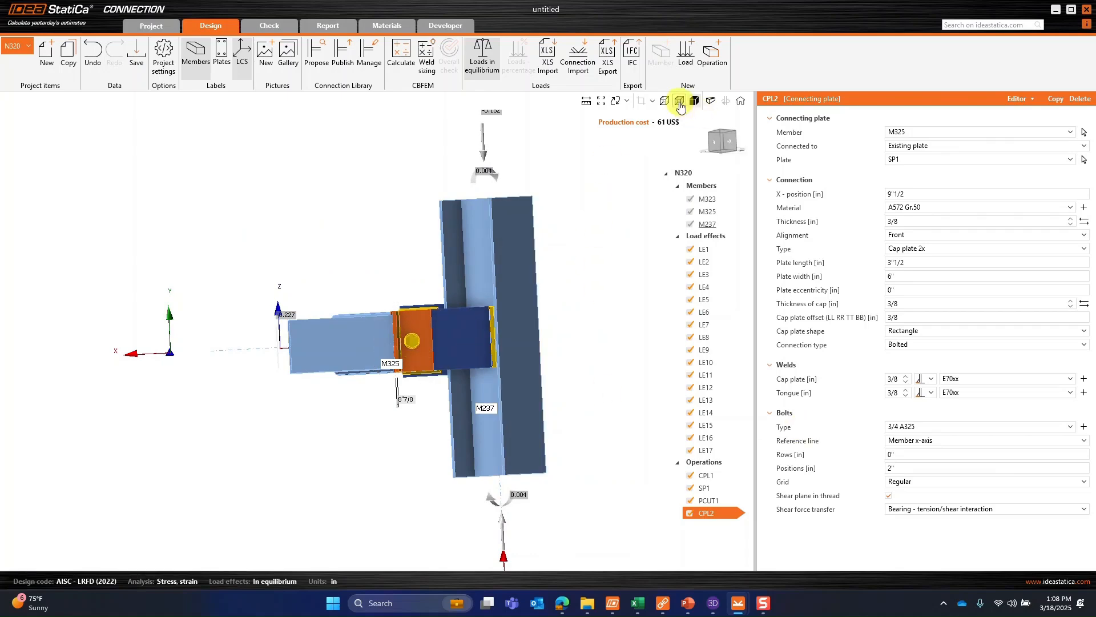
click(679, 102)
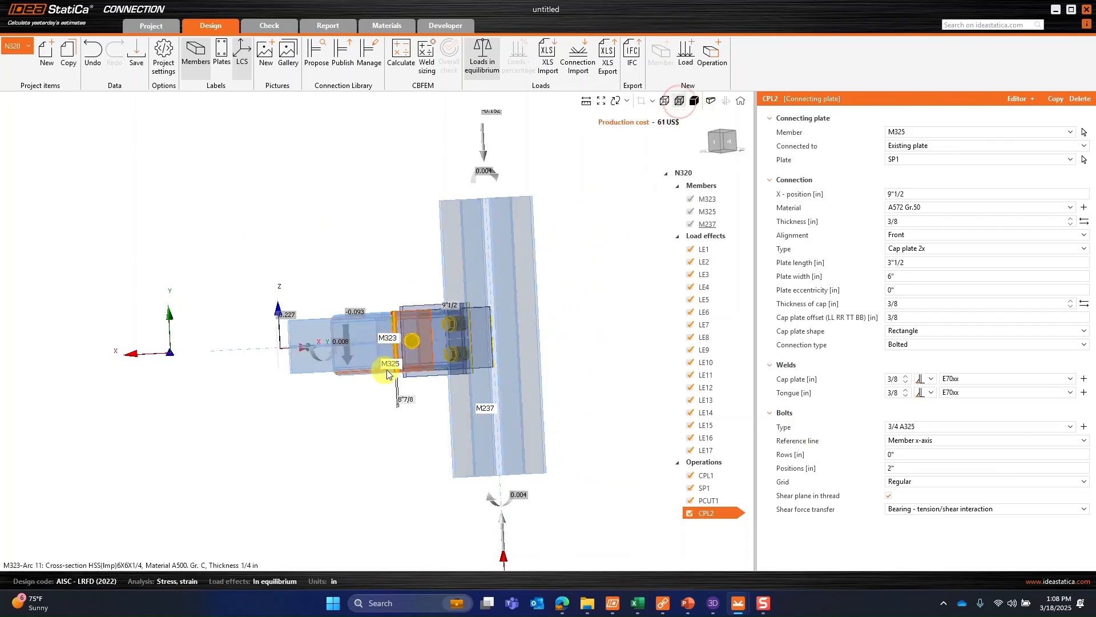
scroll(386, 374, up, 4)
right_drag(404, 365, 445, 371)
scroll(445, 371, down, 6)
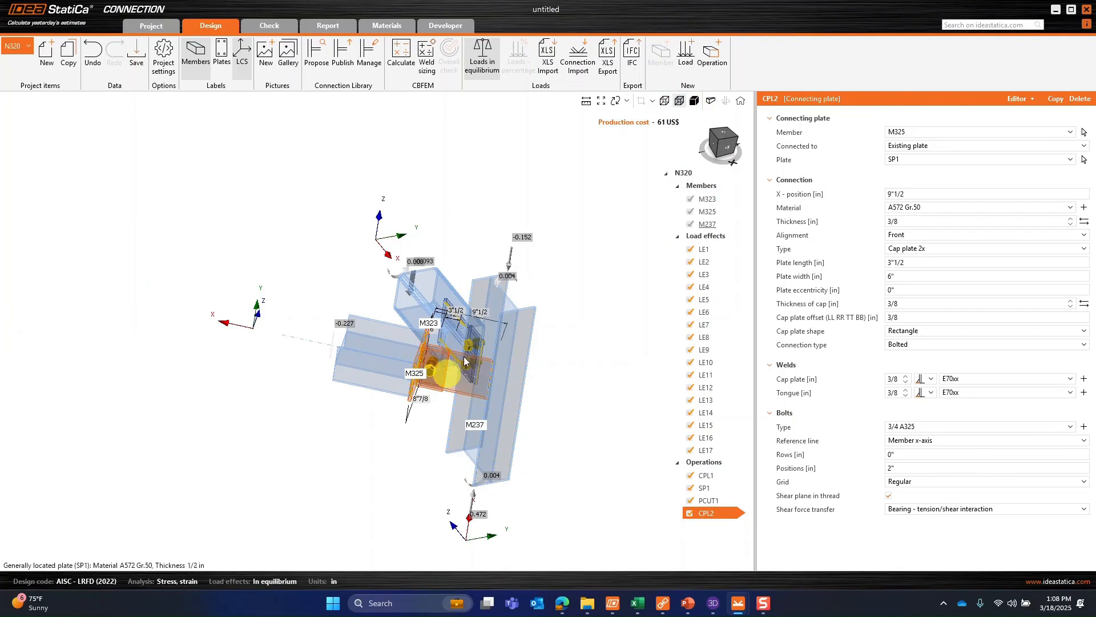
Step: Measure the overlap between SP1 and M325's connecting plates in a plan view of the joint
click(722, 138)
scroll(308, 364, up, 4)
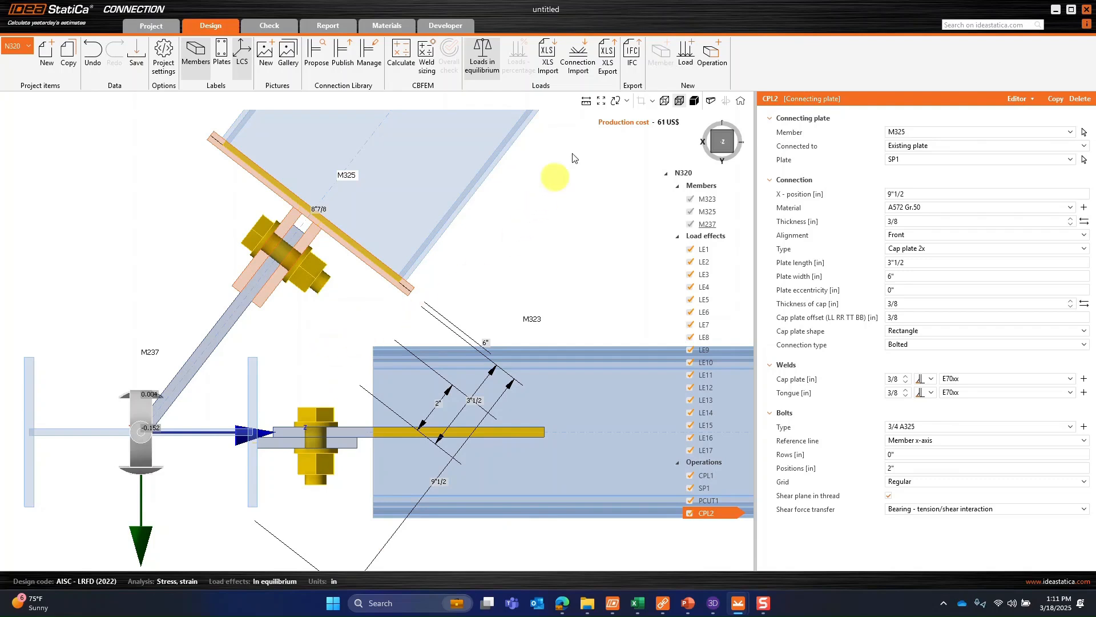
click(590, 106)
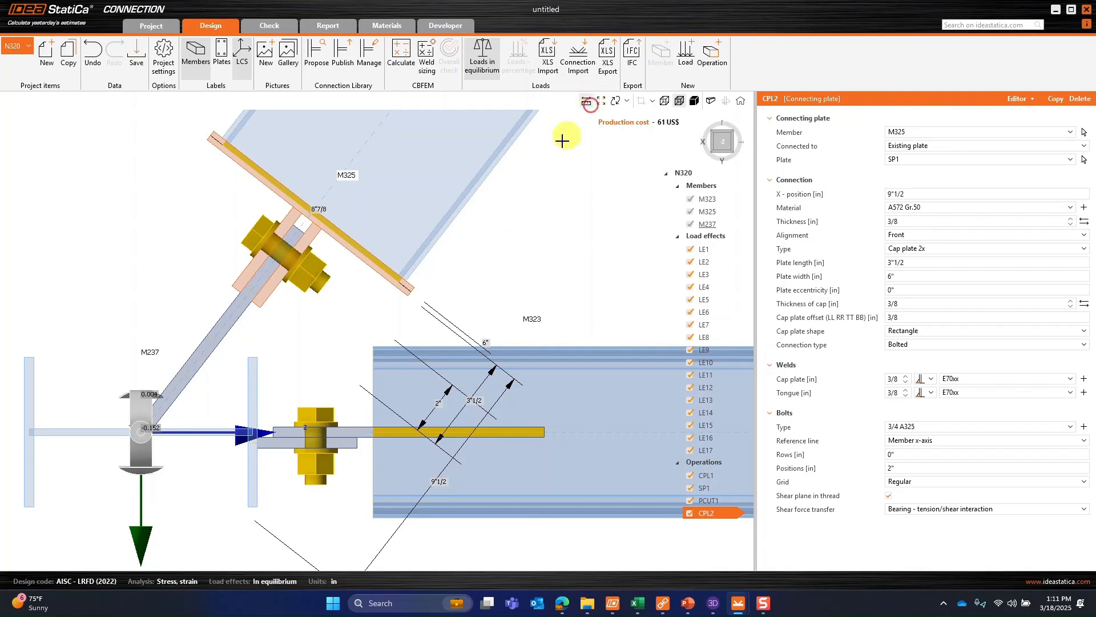
click(301, 231)
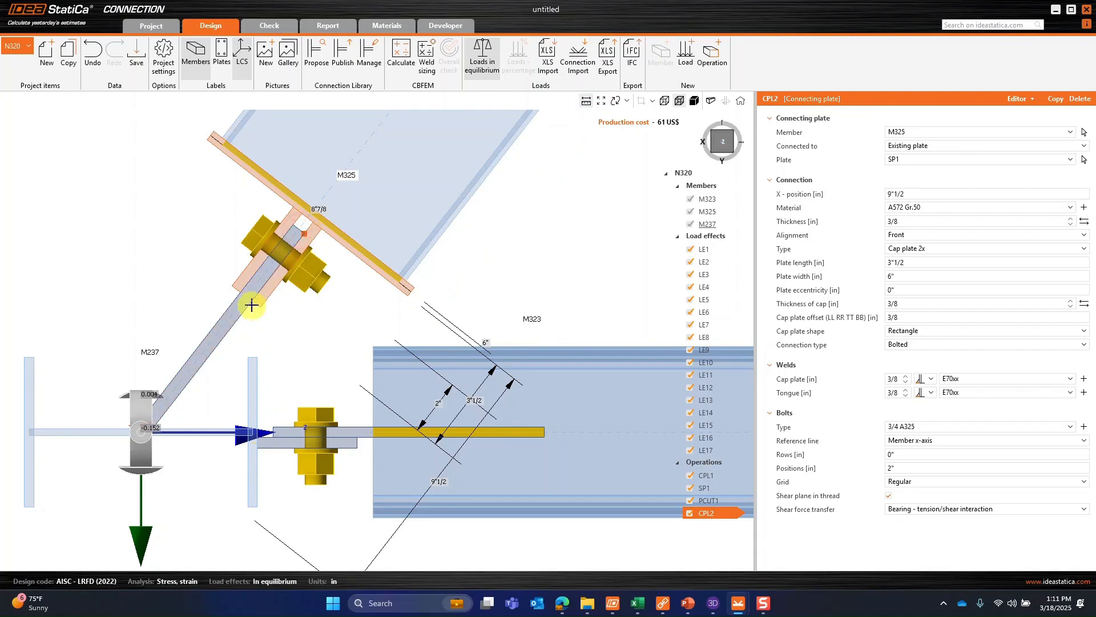
click(255, 306)
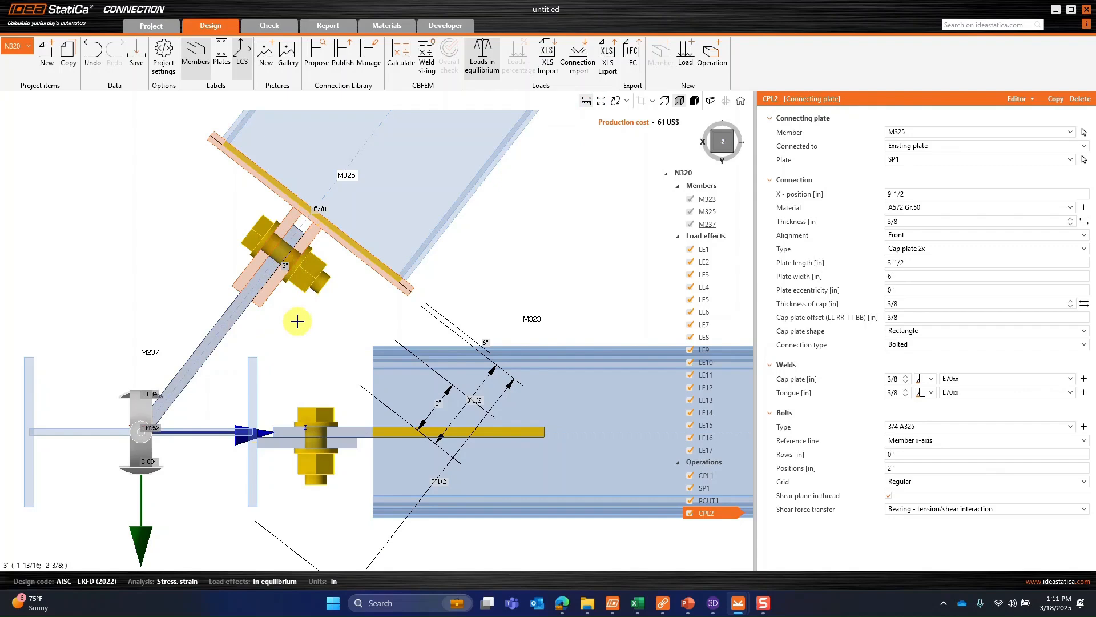
key(Escape)
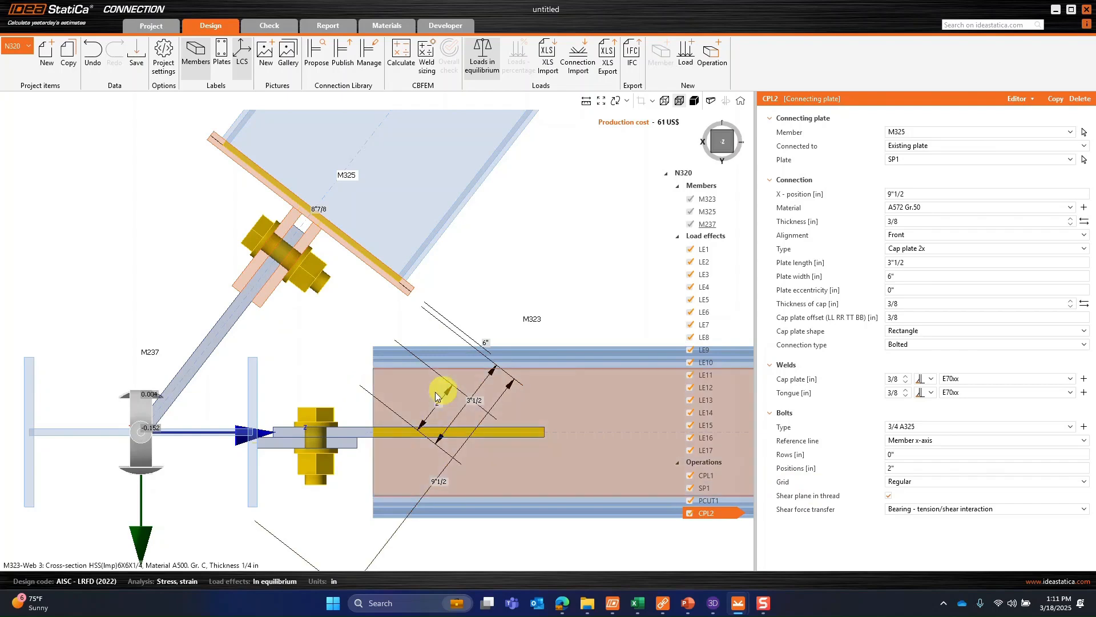
Step: Set the bolt position on M325's connecting plate to 1 1/2 in
click(899, 467)
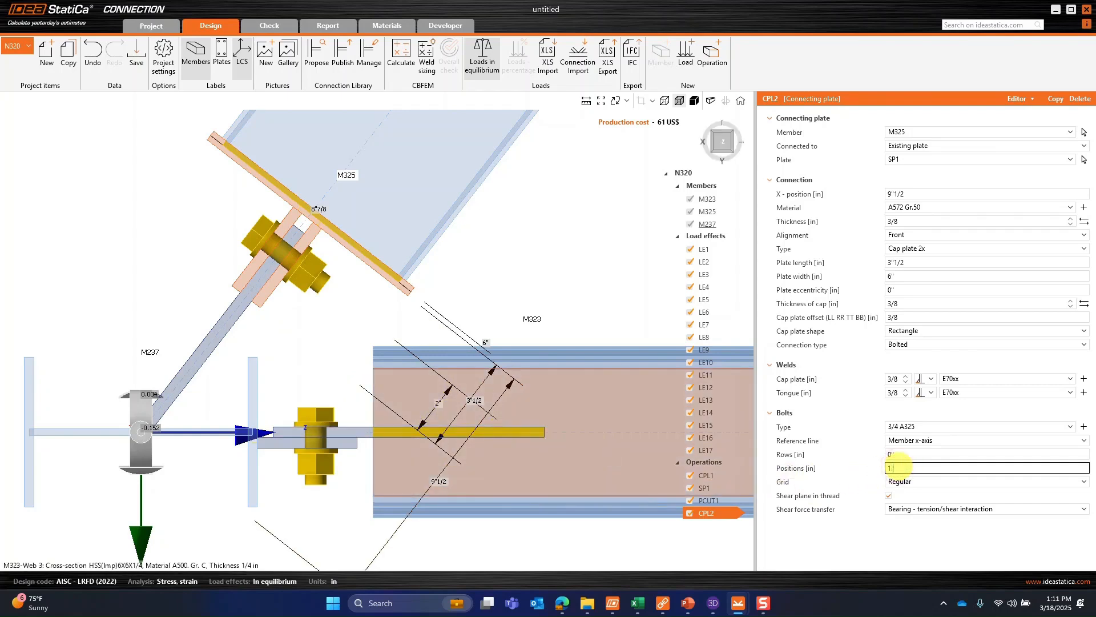
text(1.5)
key(Tab)
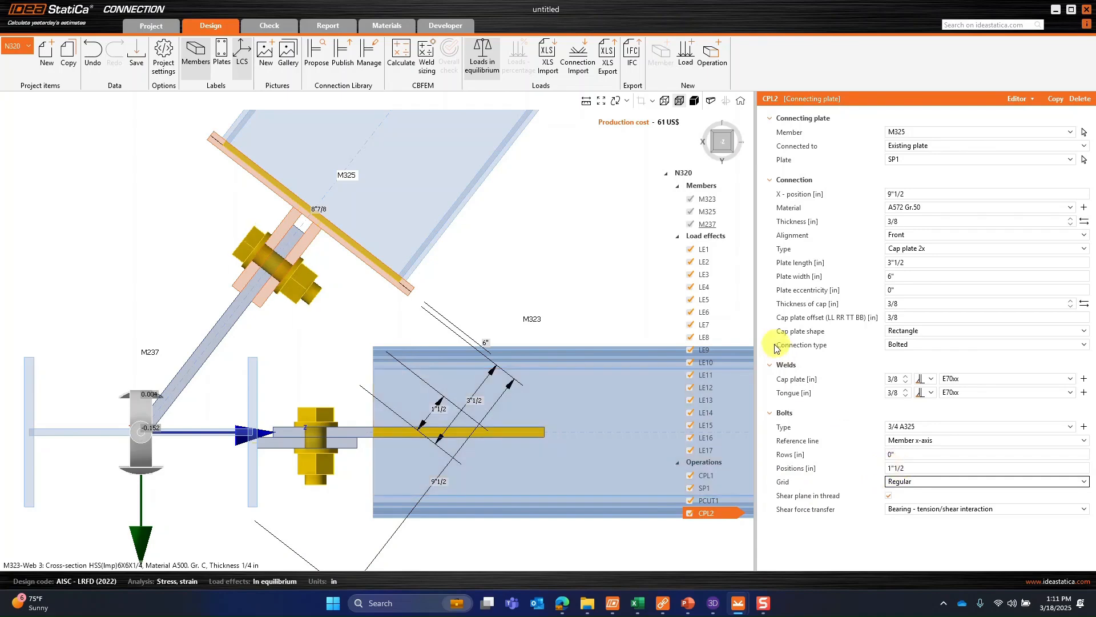
Step: Arrange M325's connection bolts in two rows by setting the rows to 1.5 -3 in
click(733, 149)
click(733, 150)
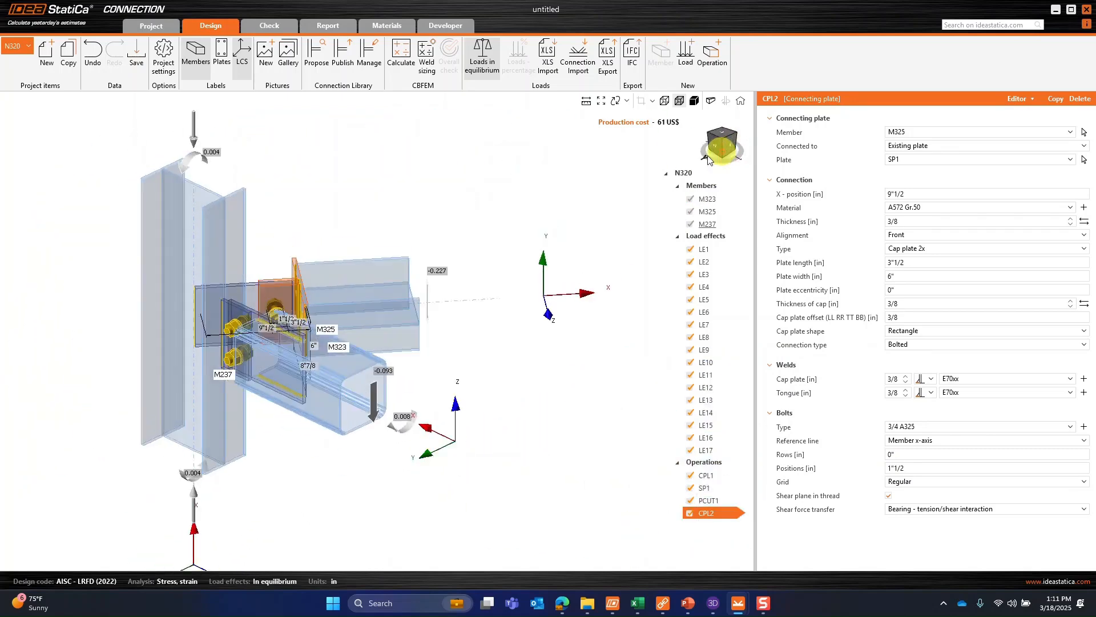
scroll(296, 332, up, 5)
middle_drag(324, 343, 387, 360)
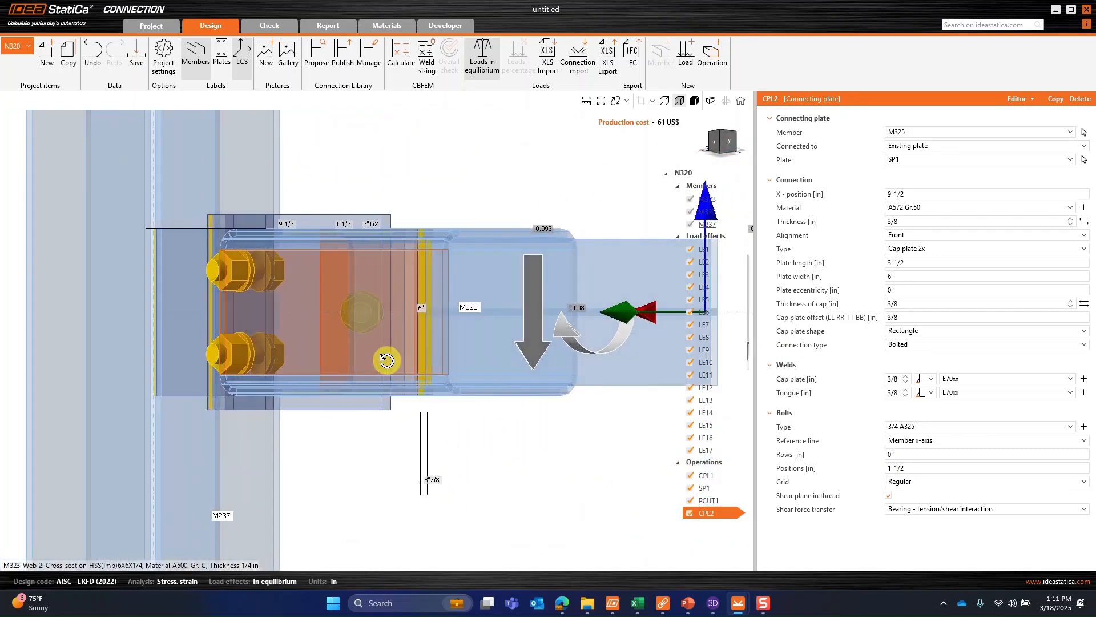
click(909, 456)
text(1.5 -3)
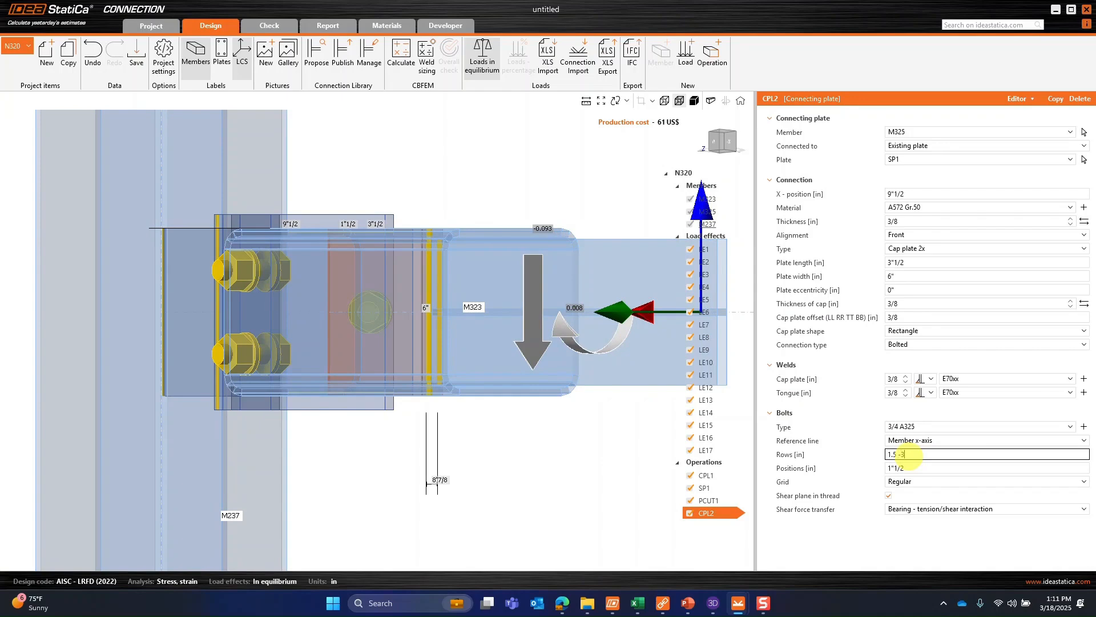
key(Tab)
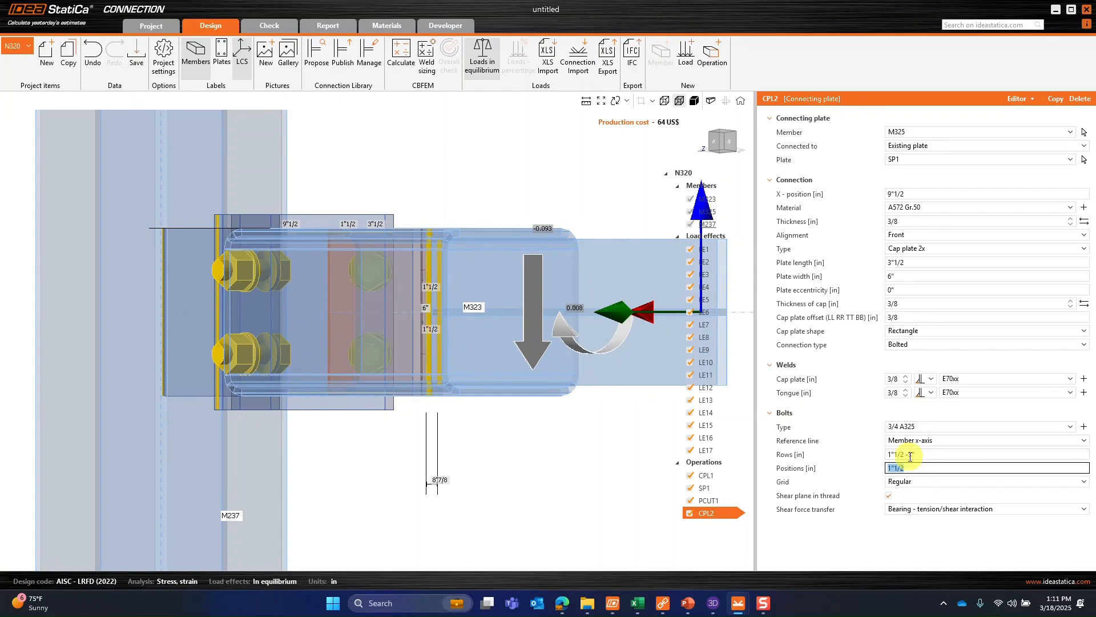
Step: Inspect the two-bolt connection of M325 and restore the default 3D view with solid display
scroll(415, 423, down, 3)
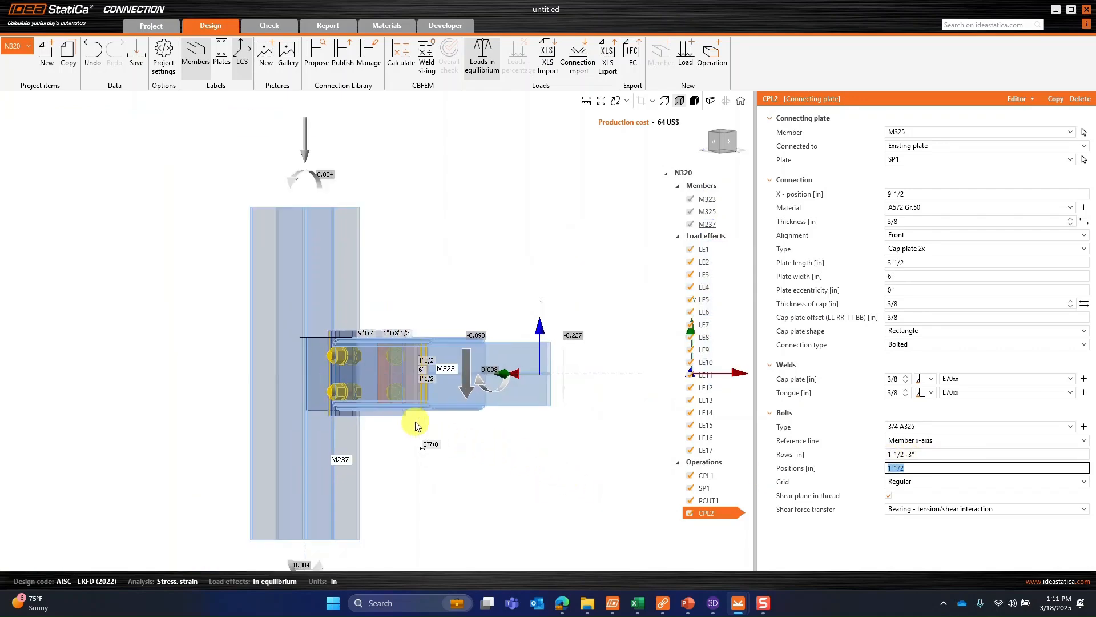
right_drag(398, 457, 436, 511)
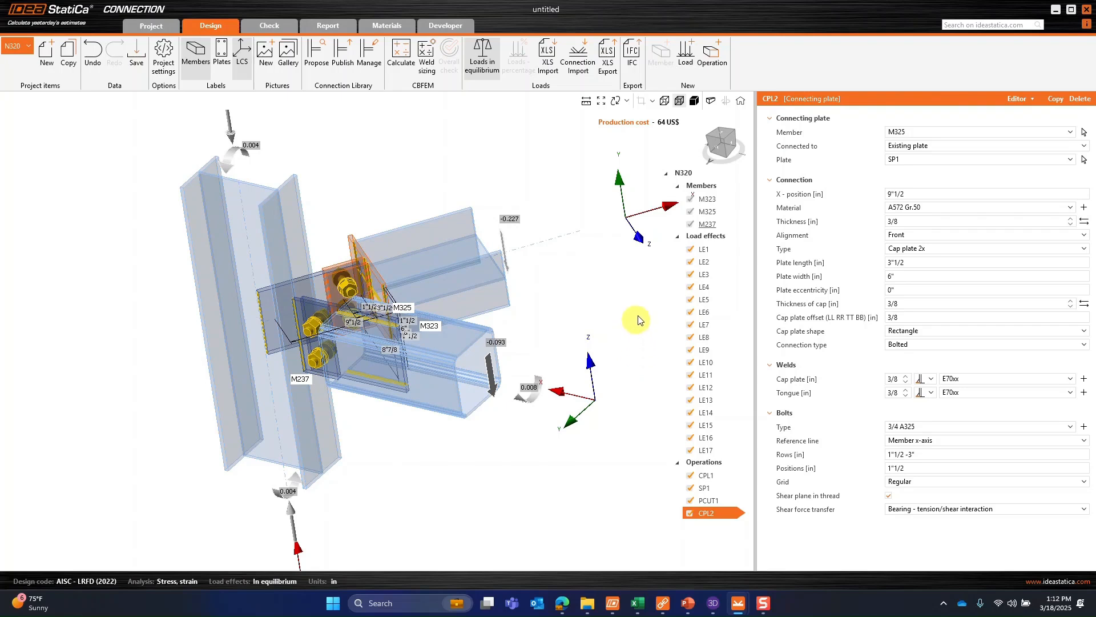
click(740, 104)
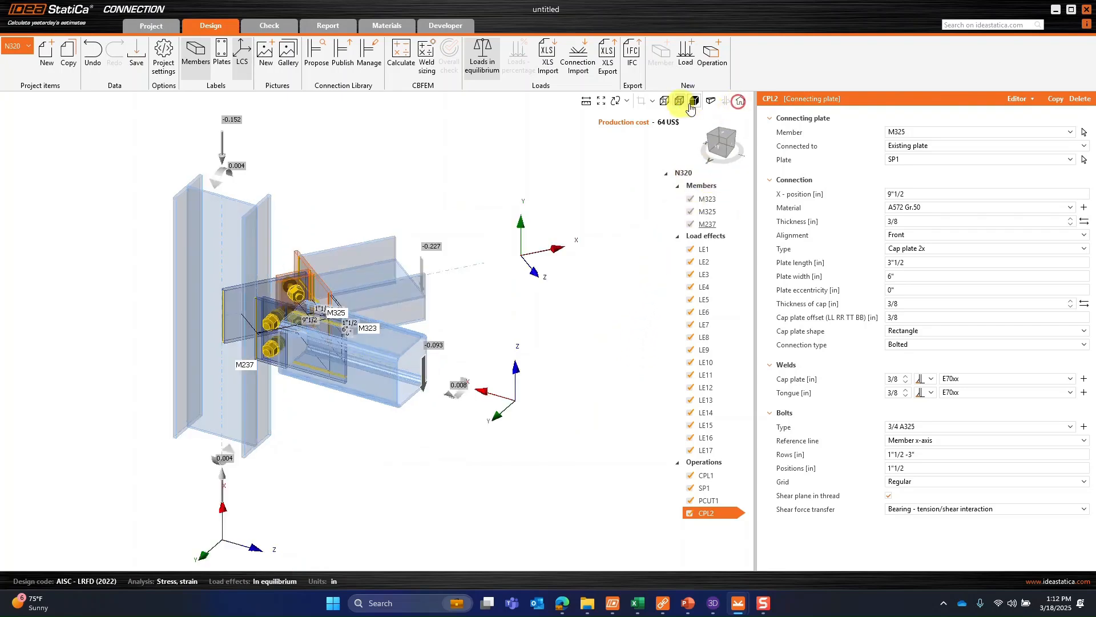
click(694, 100)
Step: Add a stiffener operation and assign it to member M237
click(713, 62)
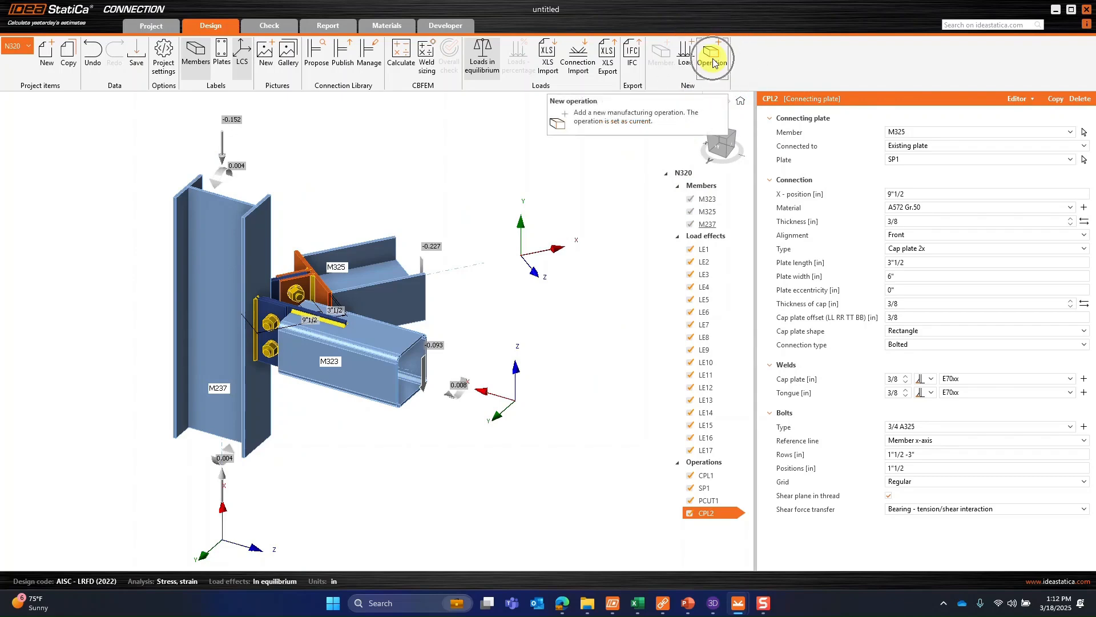
click(709, 65)
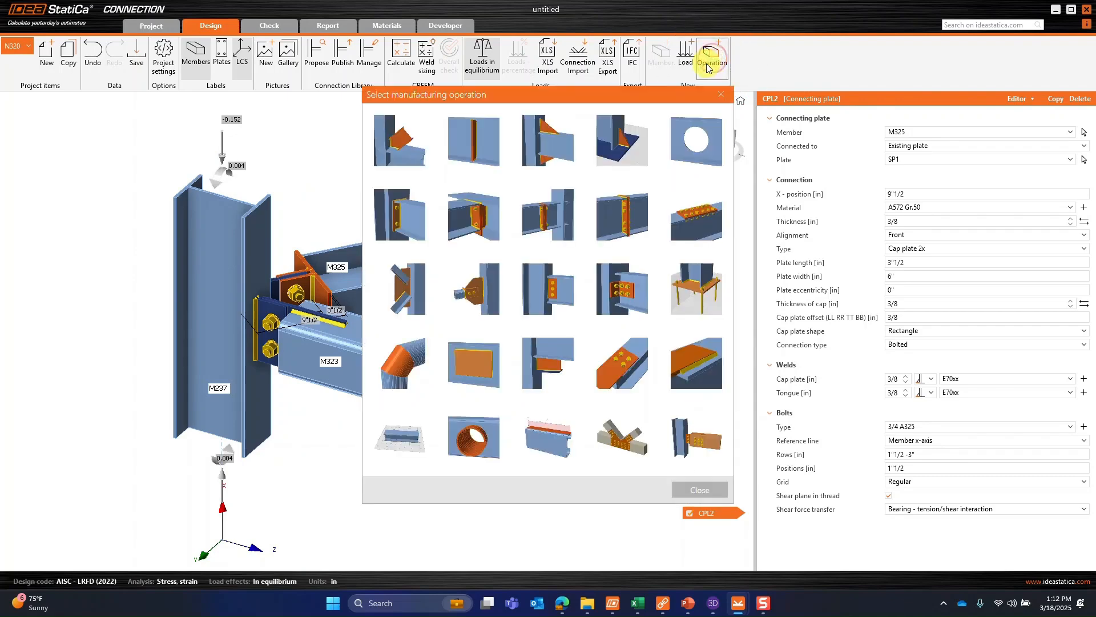
click(461, 140)
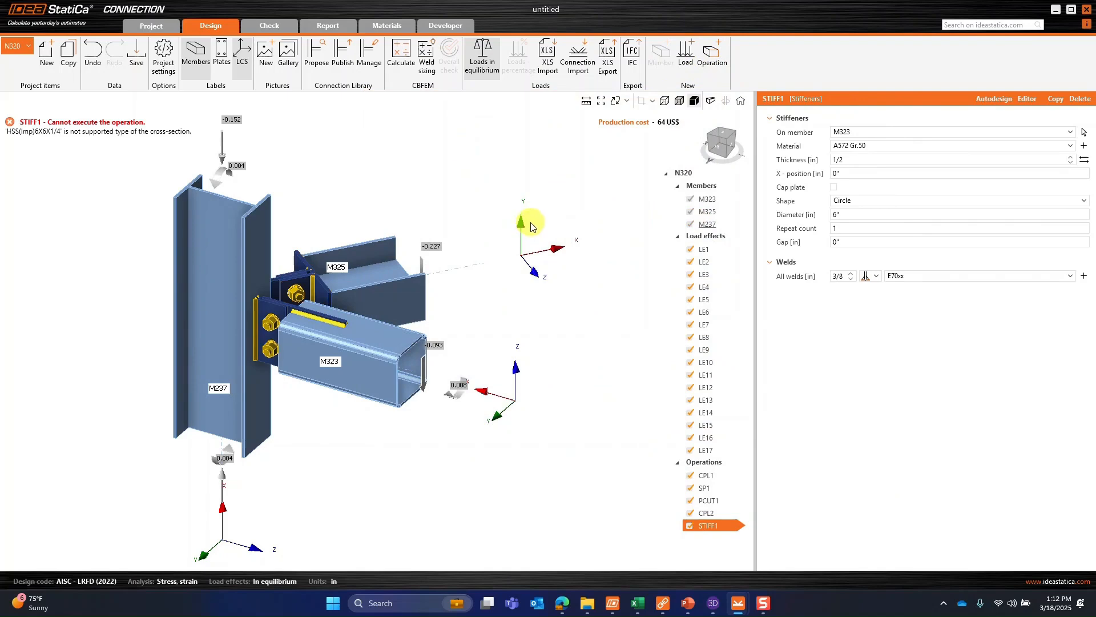
click(855, 132)
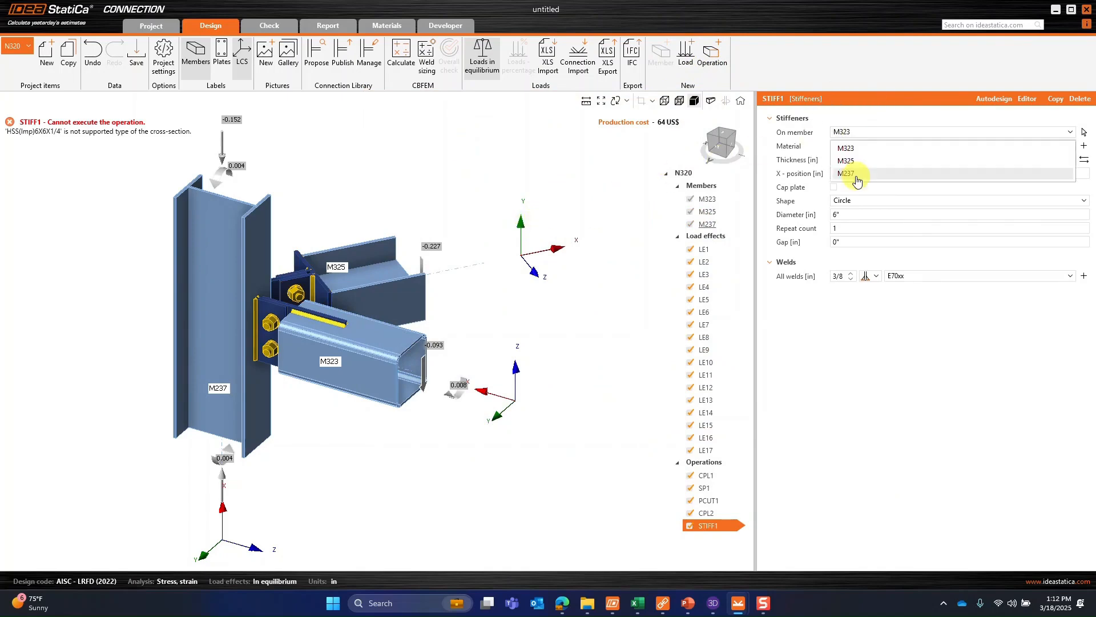
click(857, 174)
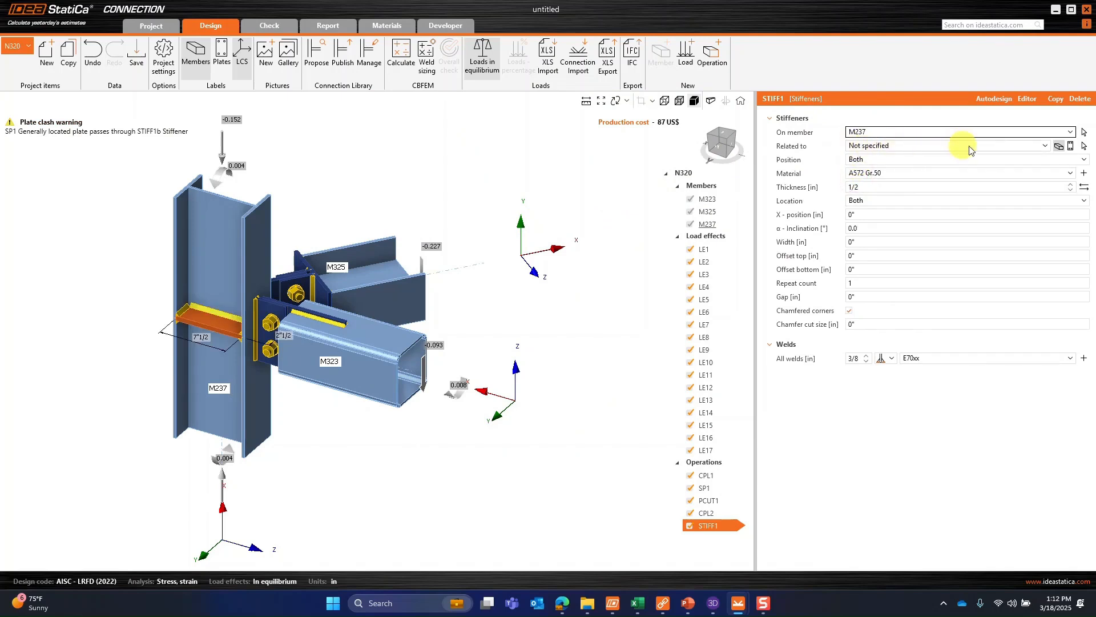
Step: Relate the M237 stiffeners to plate SP1
click(1070, 146)
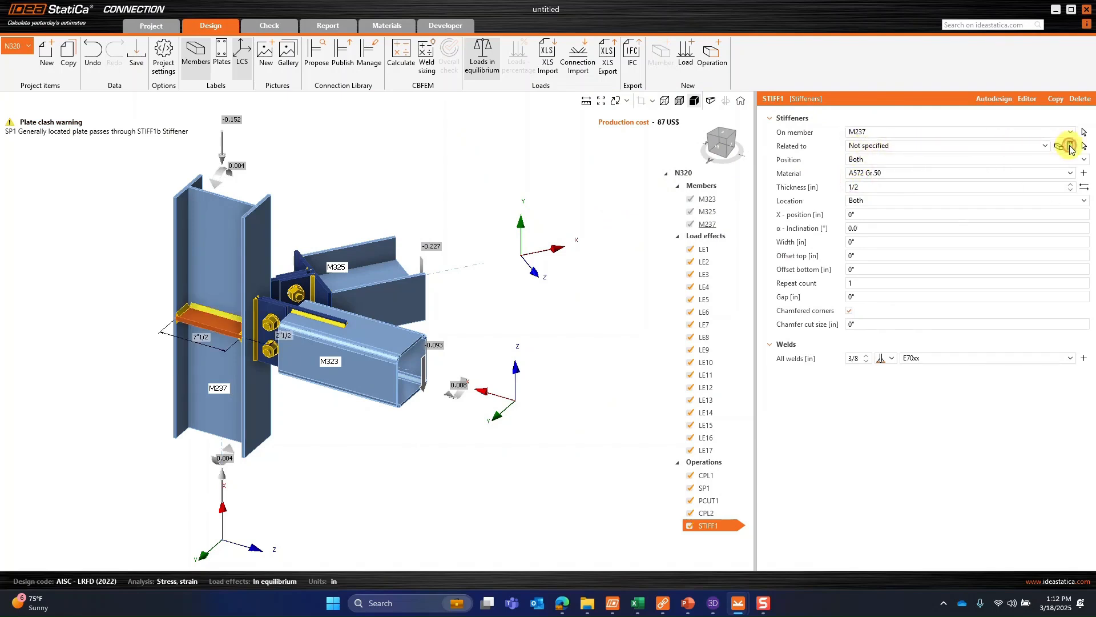
click(1025, 146)
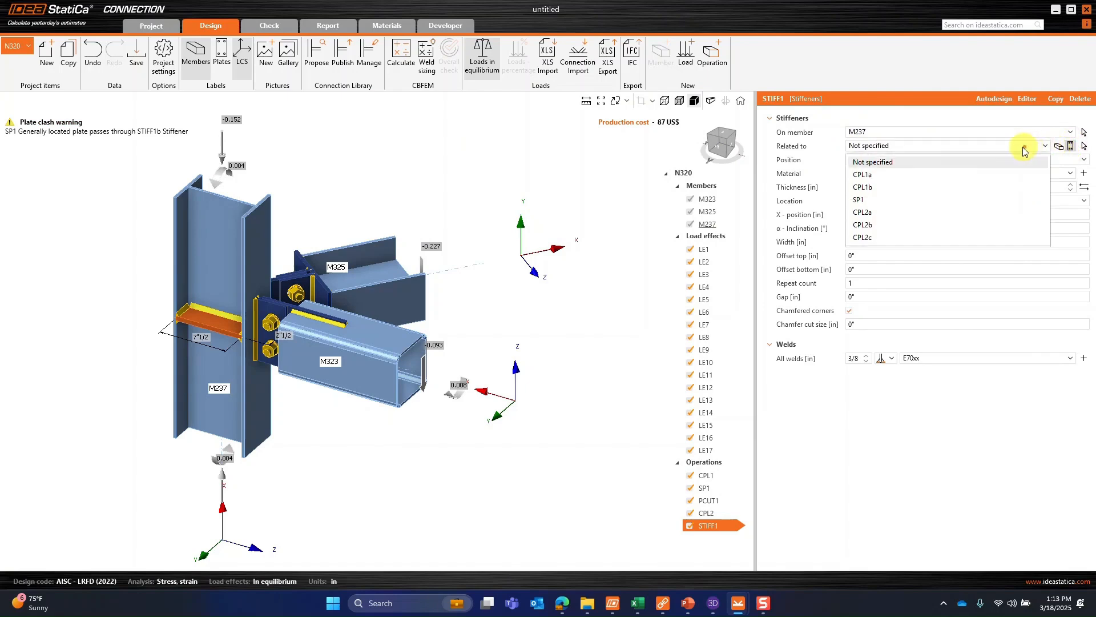
click(907, 201)
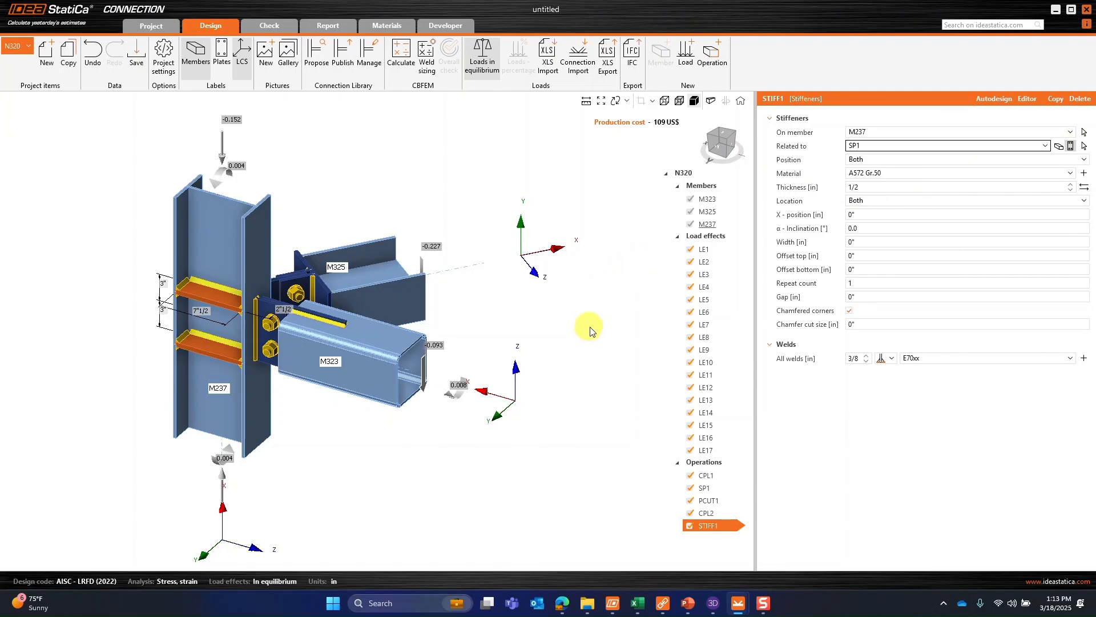
Step: Set the stiffener thickness to 1/4 in and all of the stiffener welds to 1/4 in
click(872, 191)
text(1/)
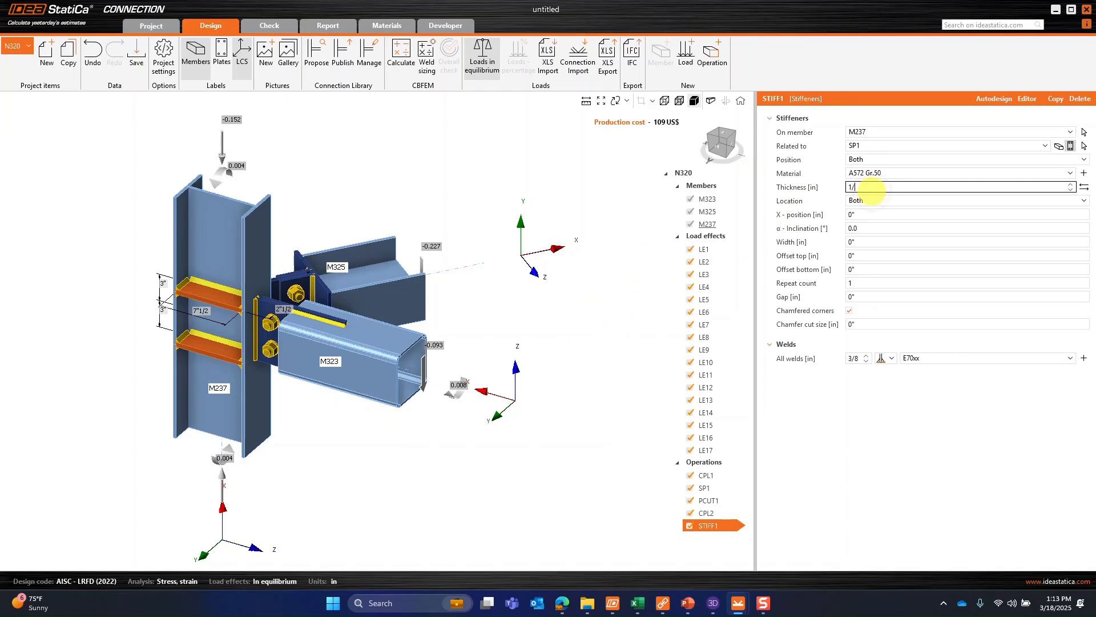
key(Tab)
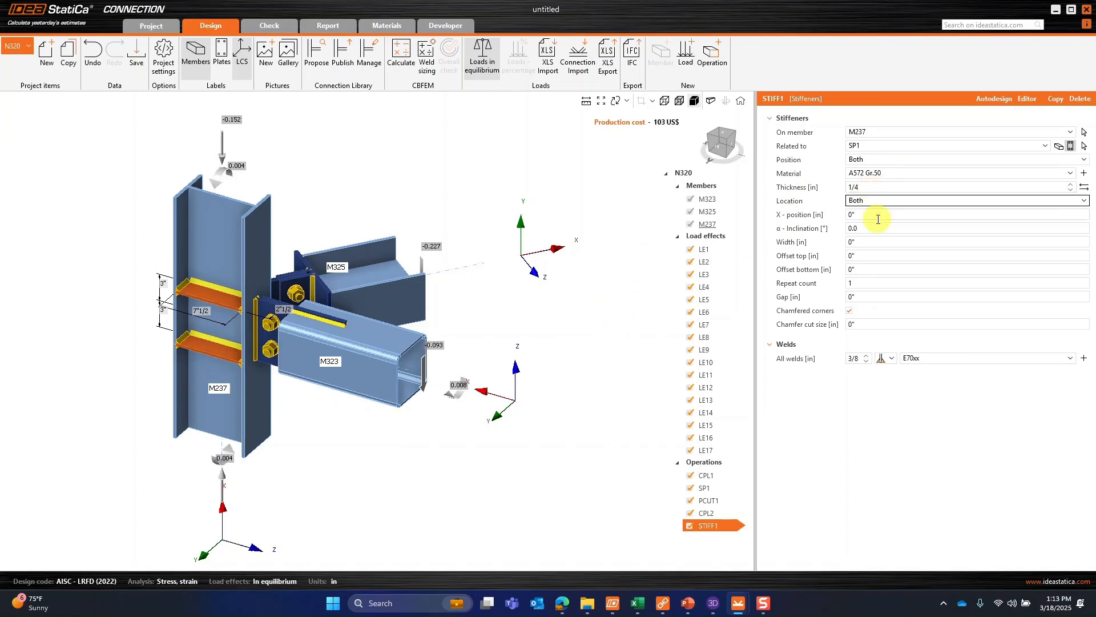
click(861, 358)
text(1/4)
key(Return)
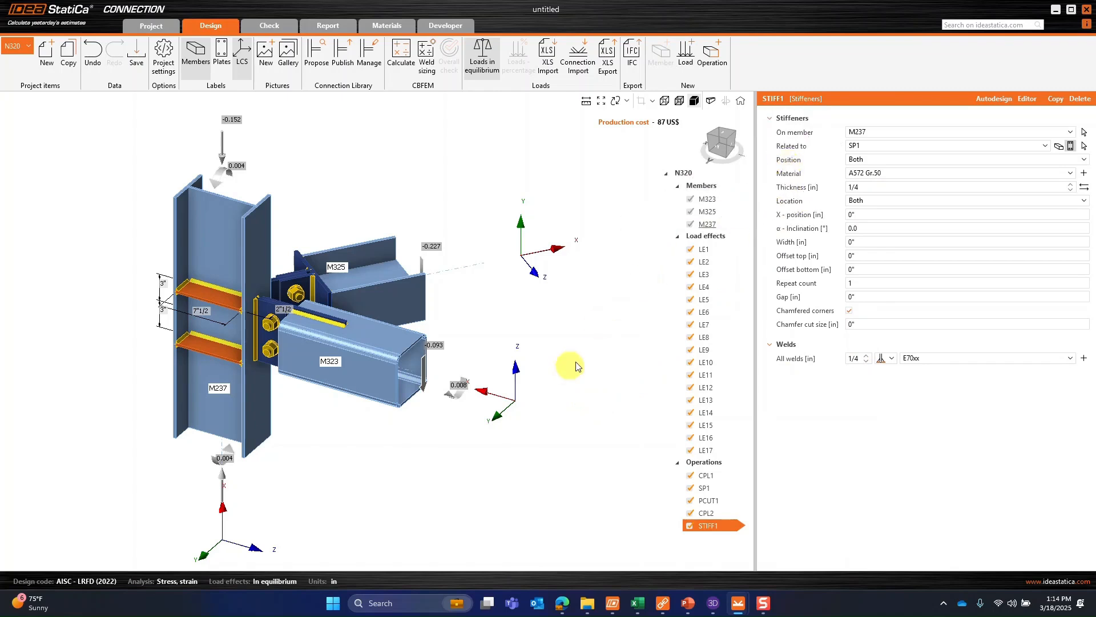
Step: Check how plate SP1 meets the stiffeners on M237 and duplicate the plate cut PCUT1
right_drag(600, 411, 345, 425)
right_drag(537, 360, 444, 340)
scroll(509, 319, up, 6)
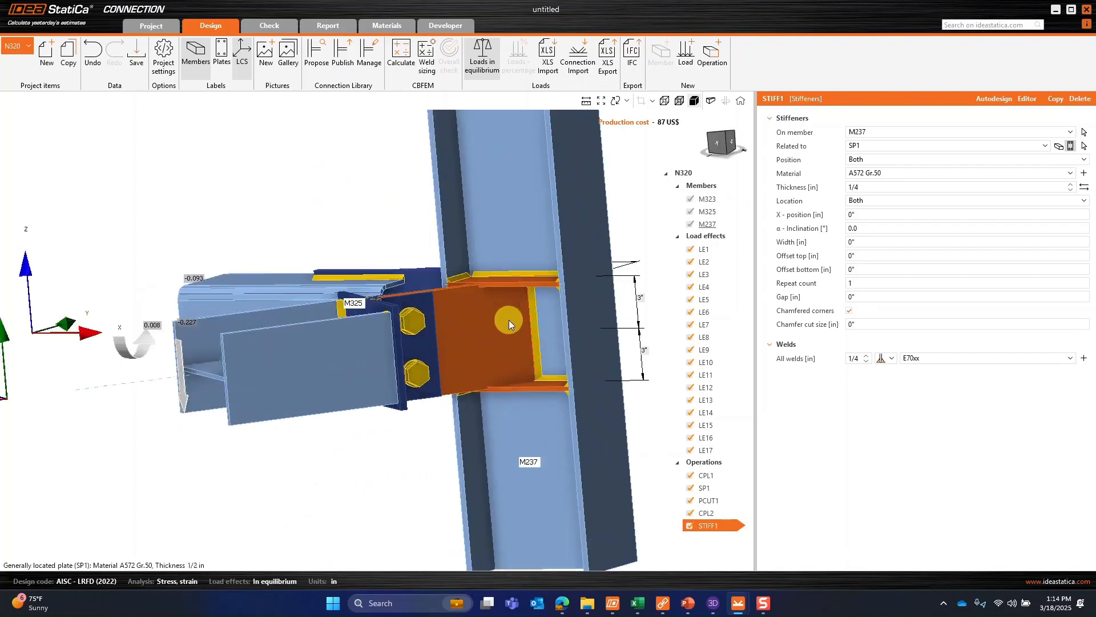
scroll(547, 368, down, 7)
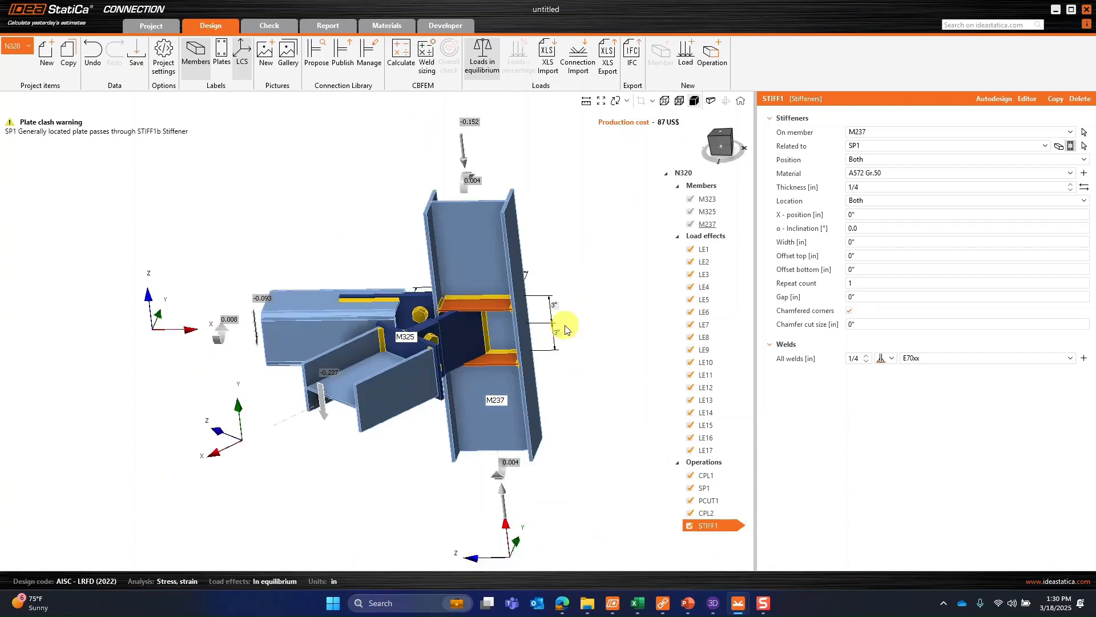
scroll(568, 321, up, 3)
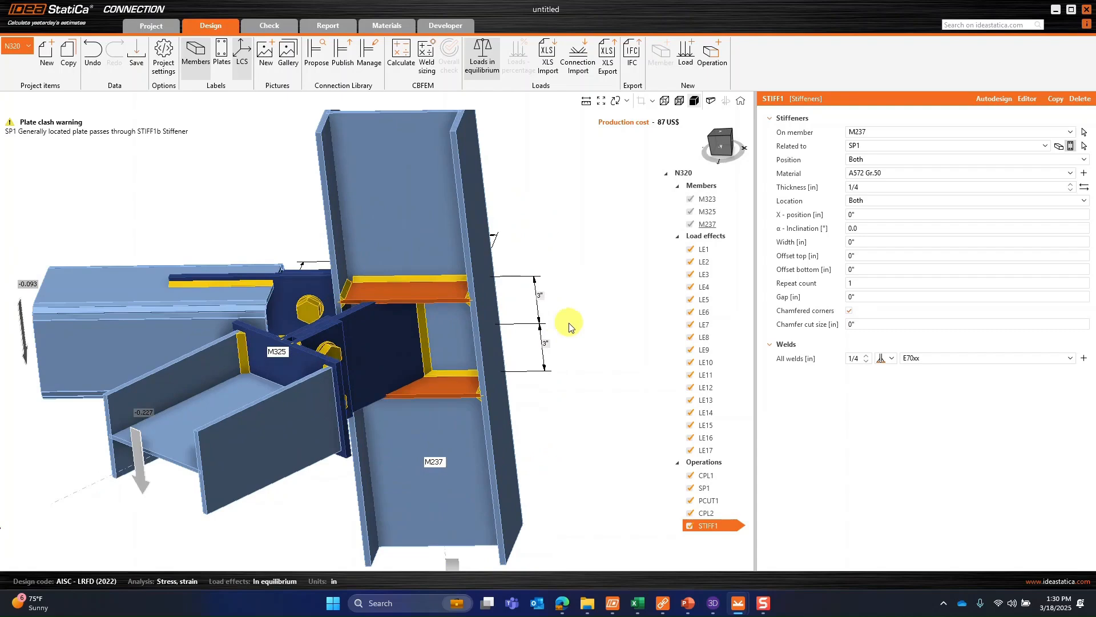
right_drag(560, 421, 572, 305)
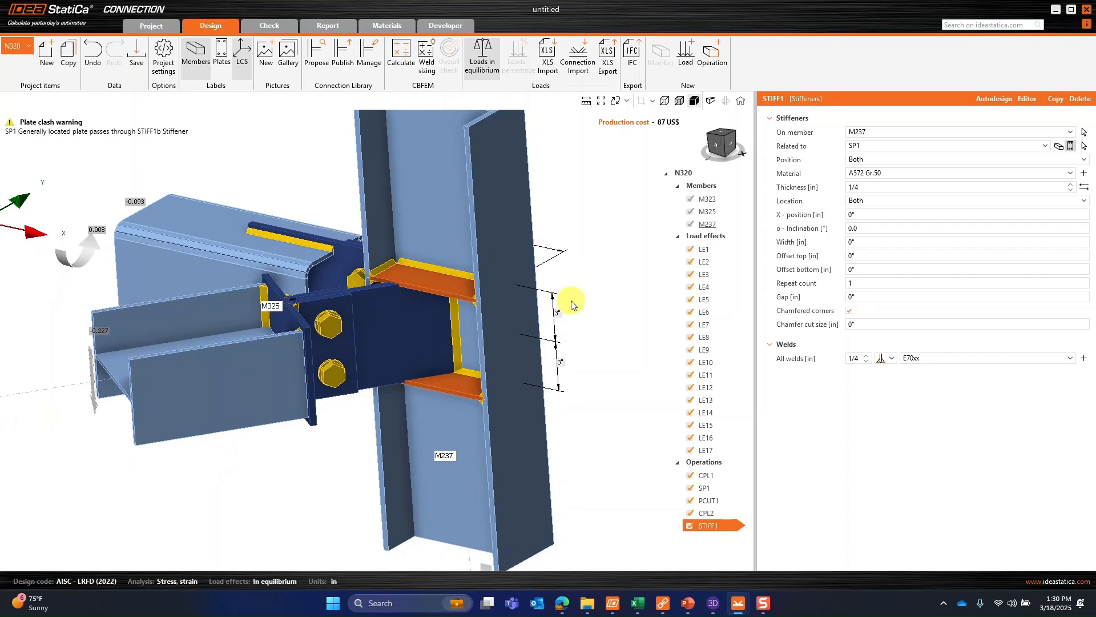
click(711, 502)
right_click(708, 505)
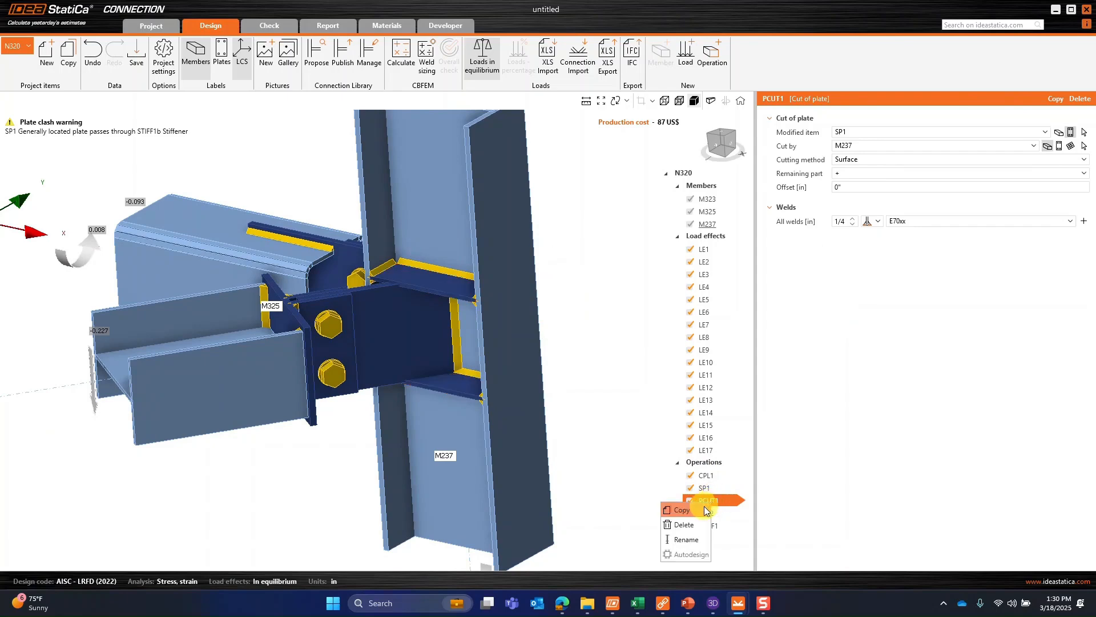
click(682, 509)
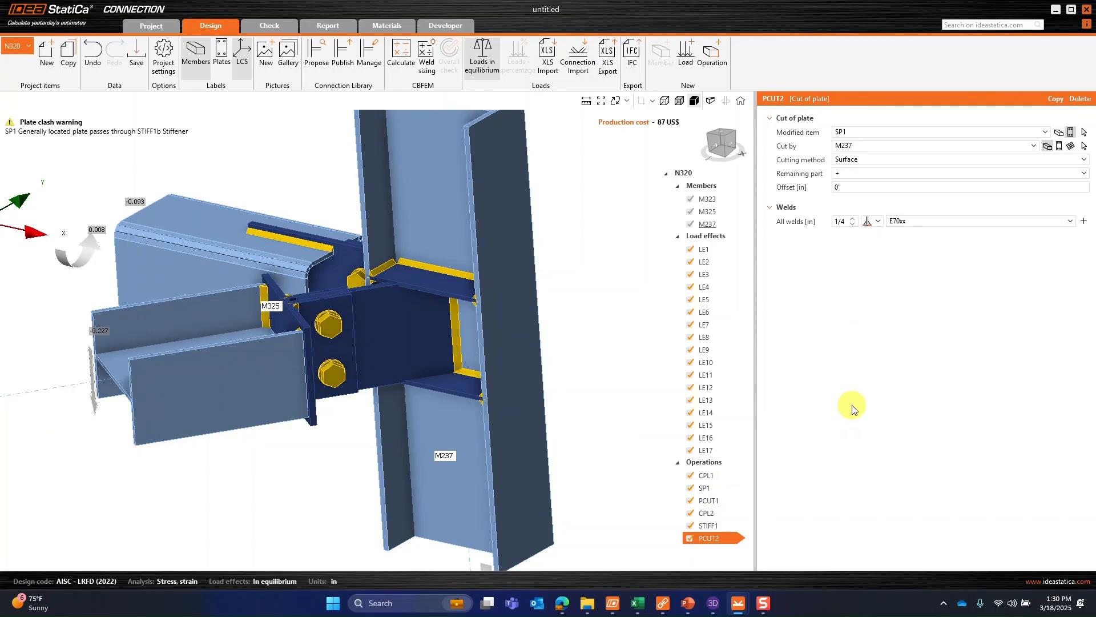
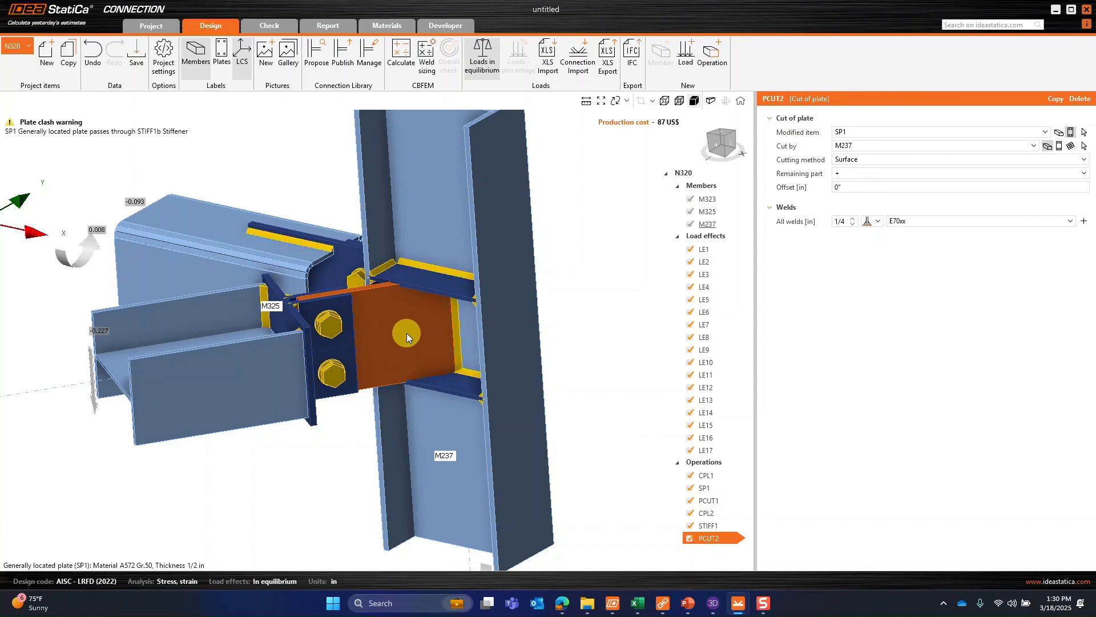
Step: Make the copied cut trim plate SP1 by plate STIFF1b instead of by member M237
click(1057, 146)
click(891, 146)
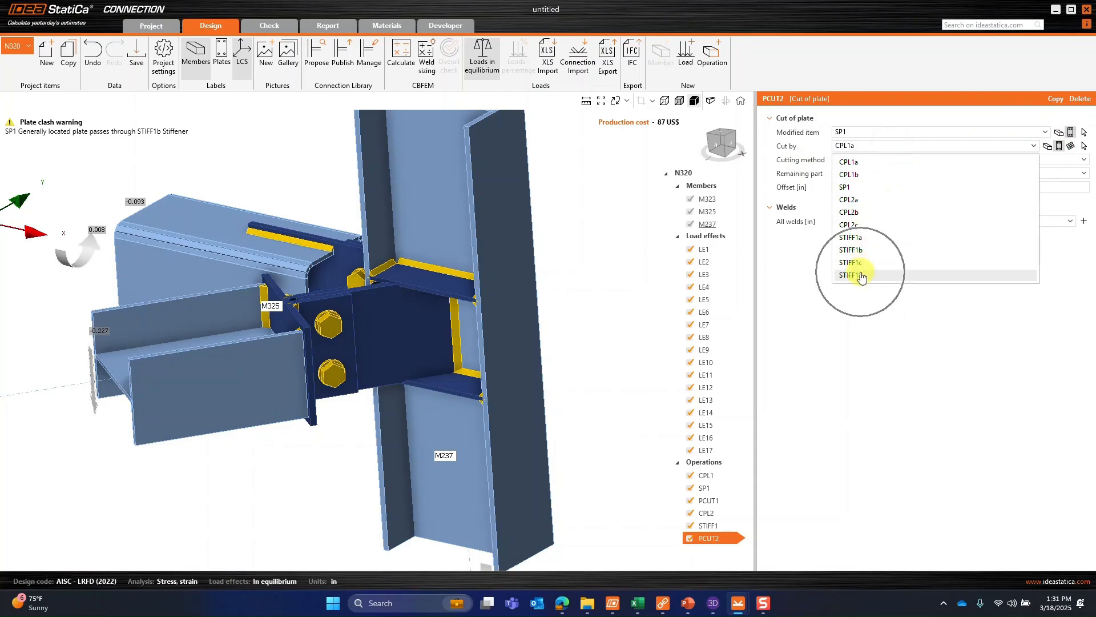
click(871, 252)
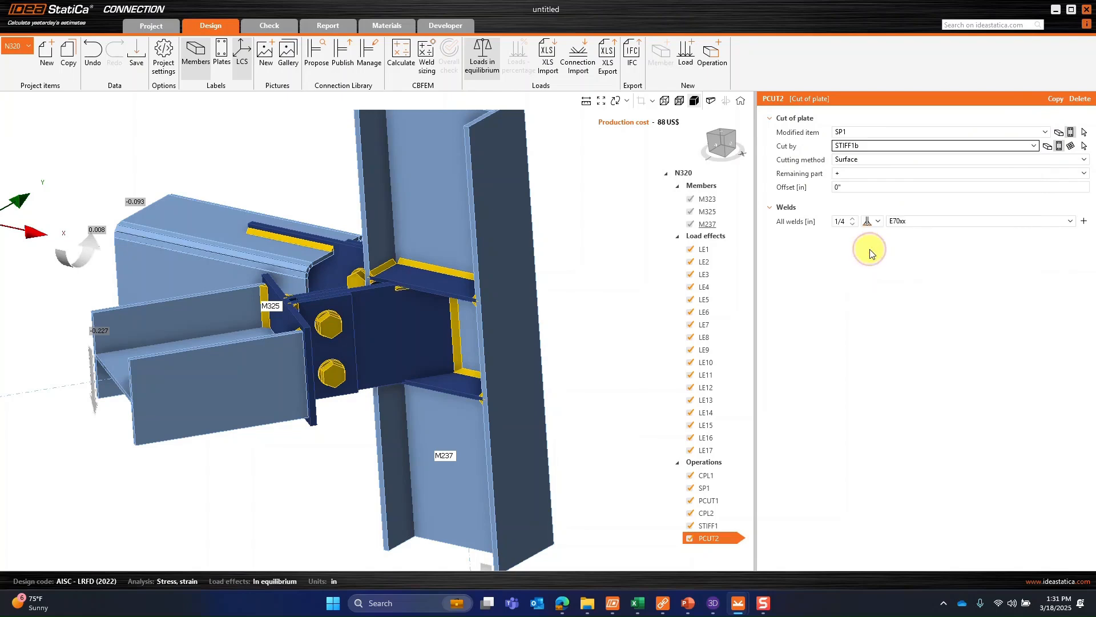
right_drag(428, 244, 450, 289)
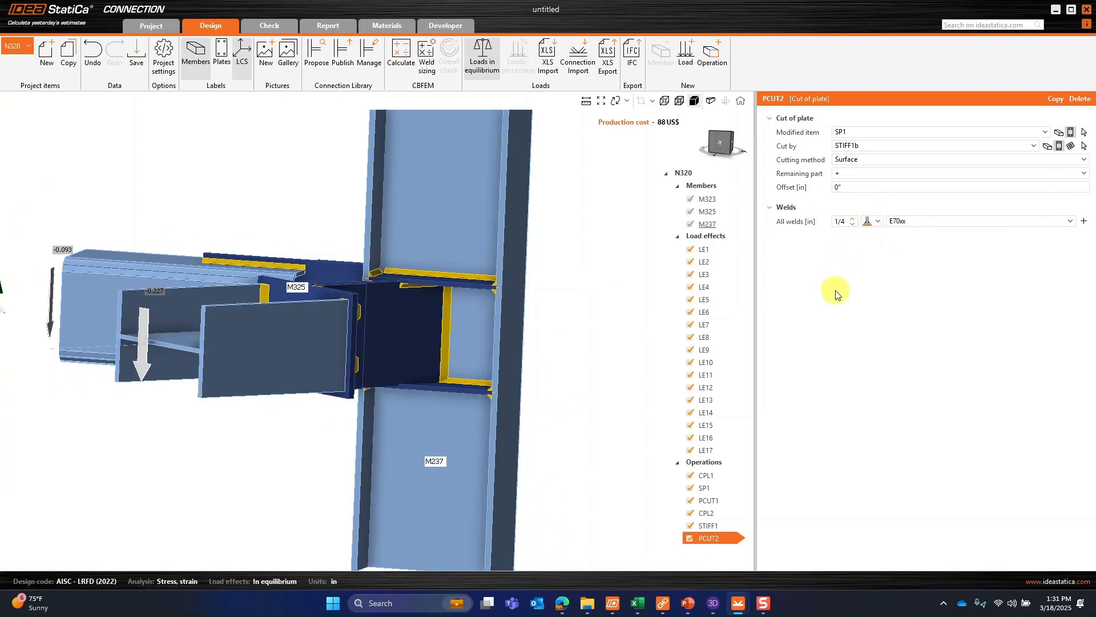
Step: Copy the cut again to trim SP1 by STIFF1d with the remaining part set to -, and restore the default 3D view
click(1055, 99)
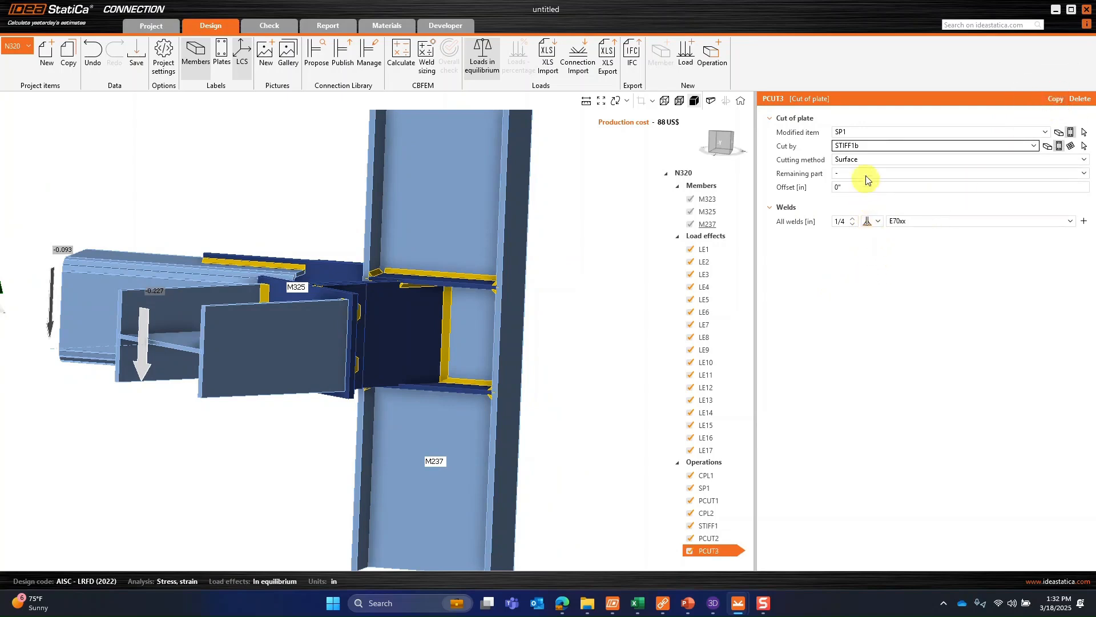
click(868, 150)
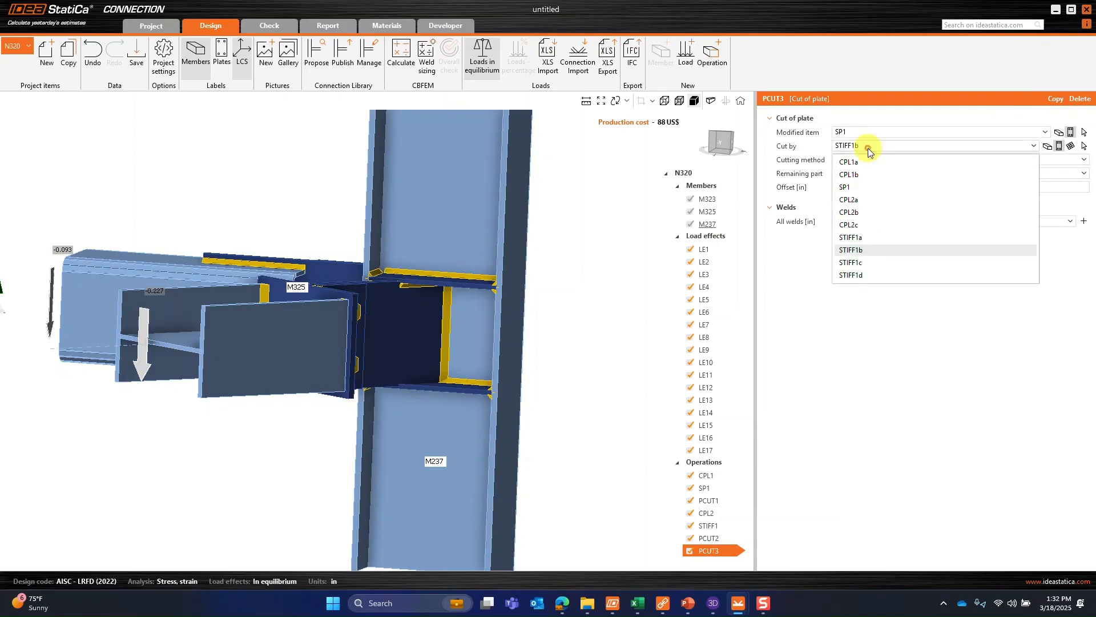
click(864, 277)
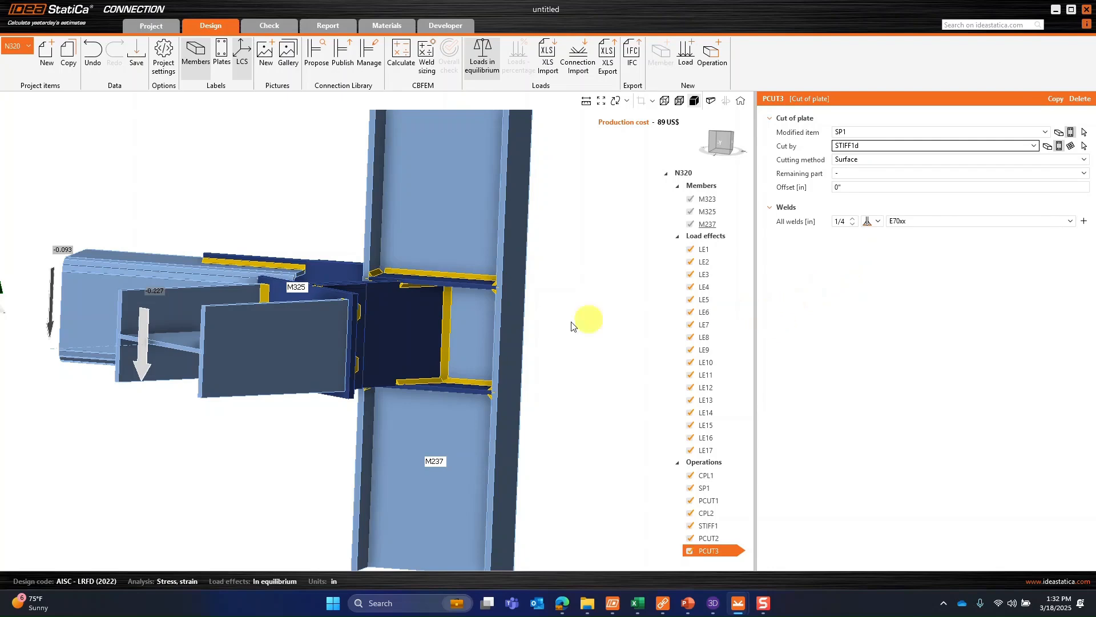
right_drag(534, 351, 551, 394)
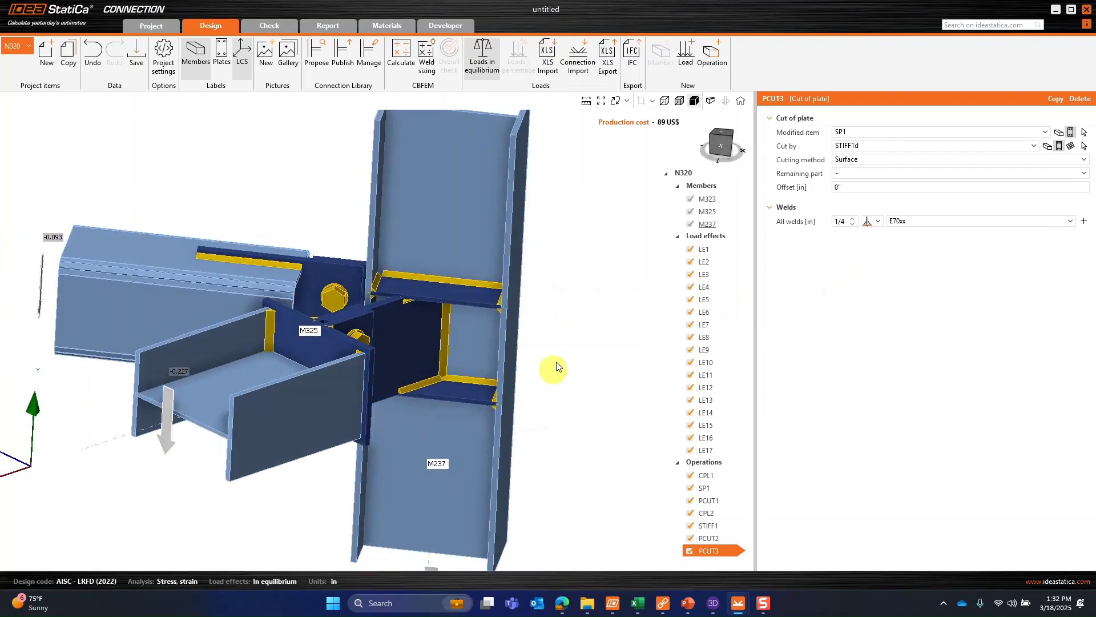
right_drag(558, 333, 526, 404)
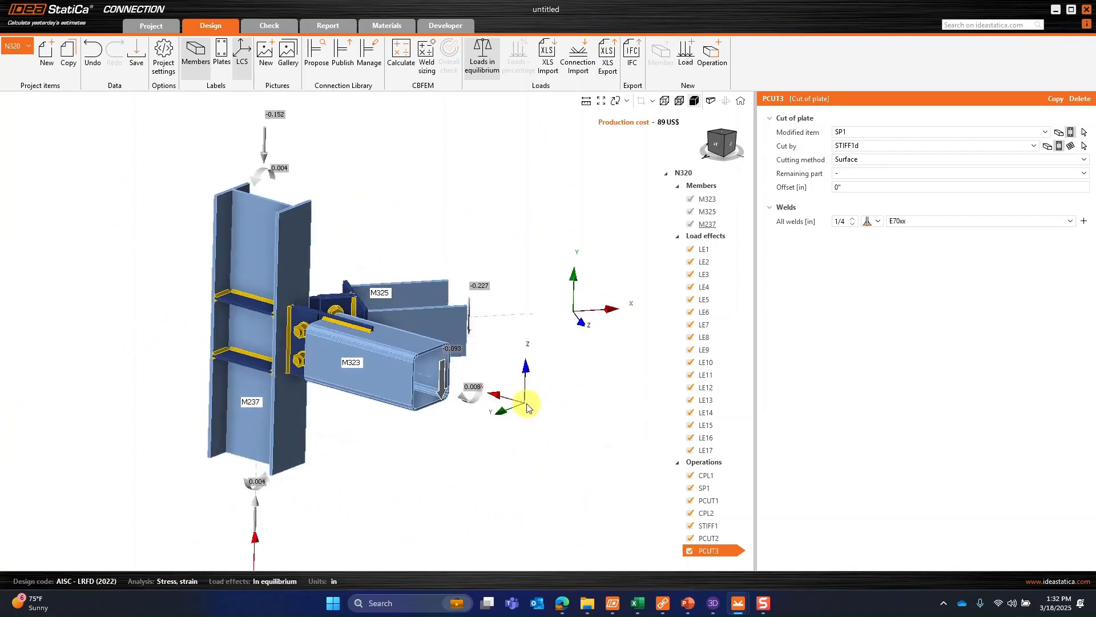
click(740, 102)
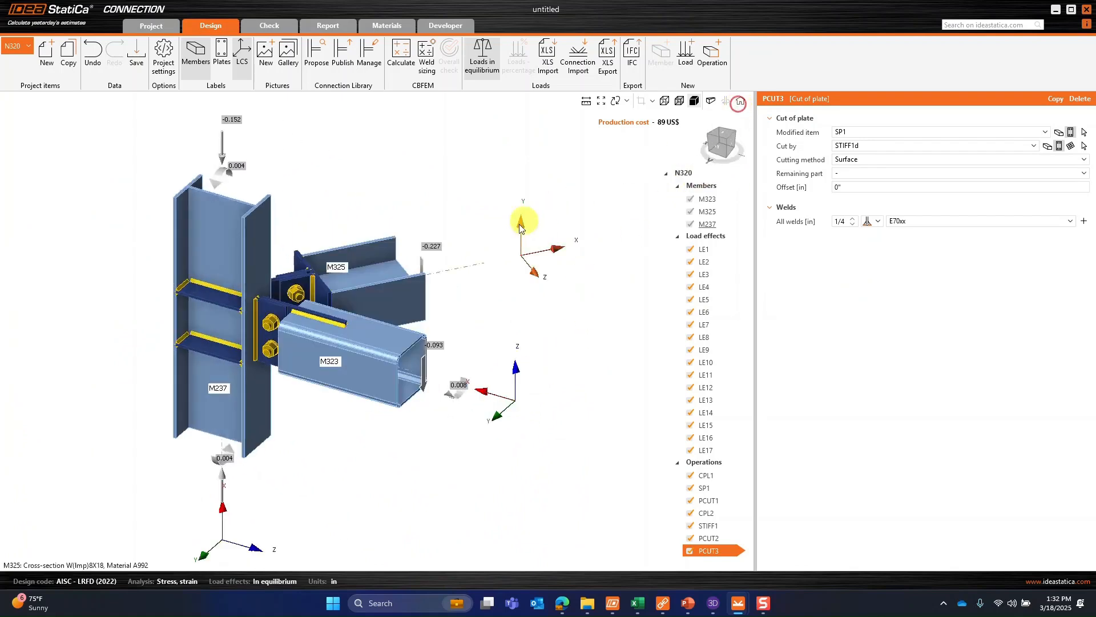
middle_drag(489, 177, 503, 260)
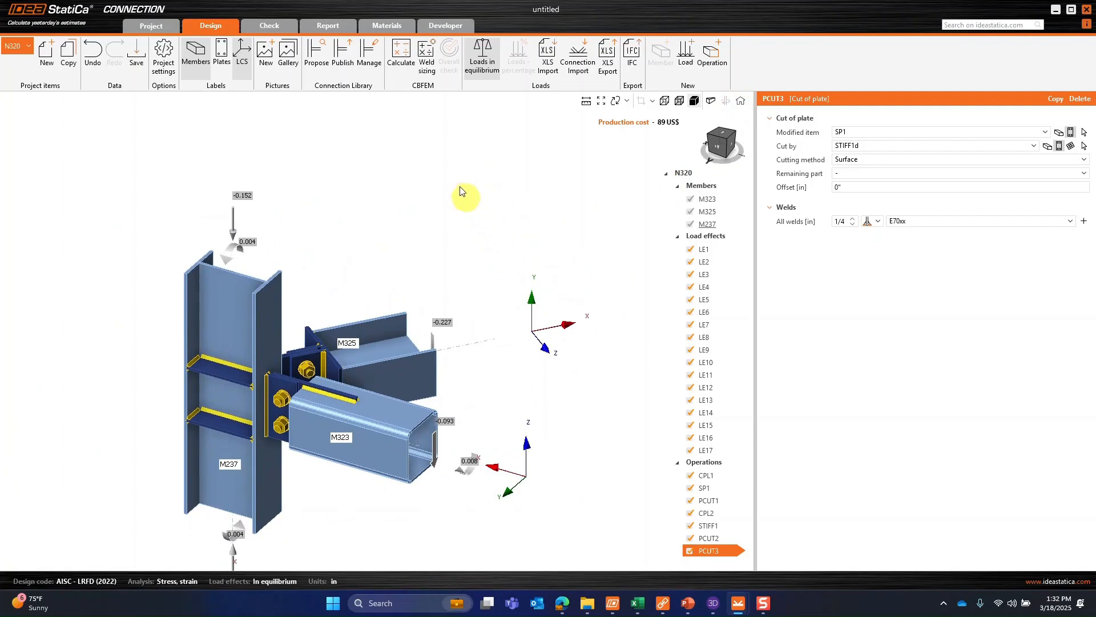
Step: Calculate the N320 connection and display its equivalent stress results on the model
click(405, 62)
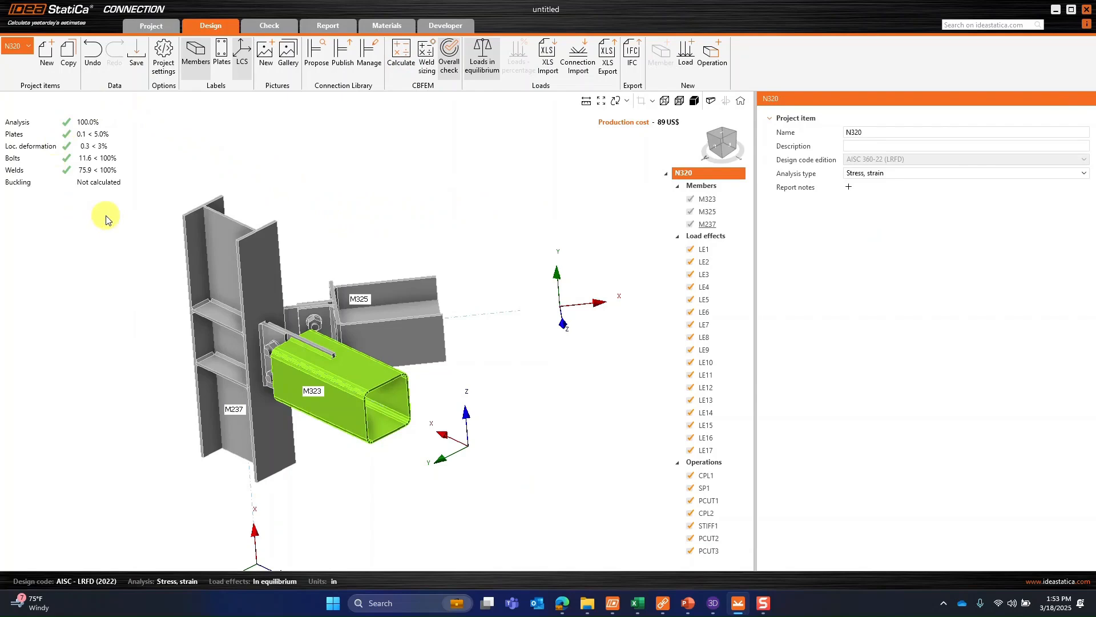
click(261, 25)
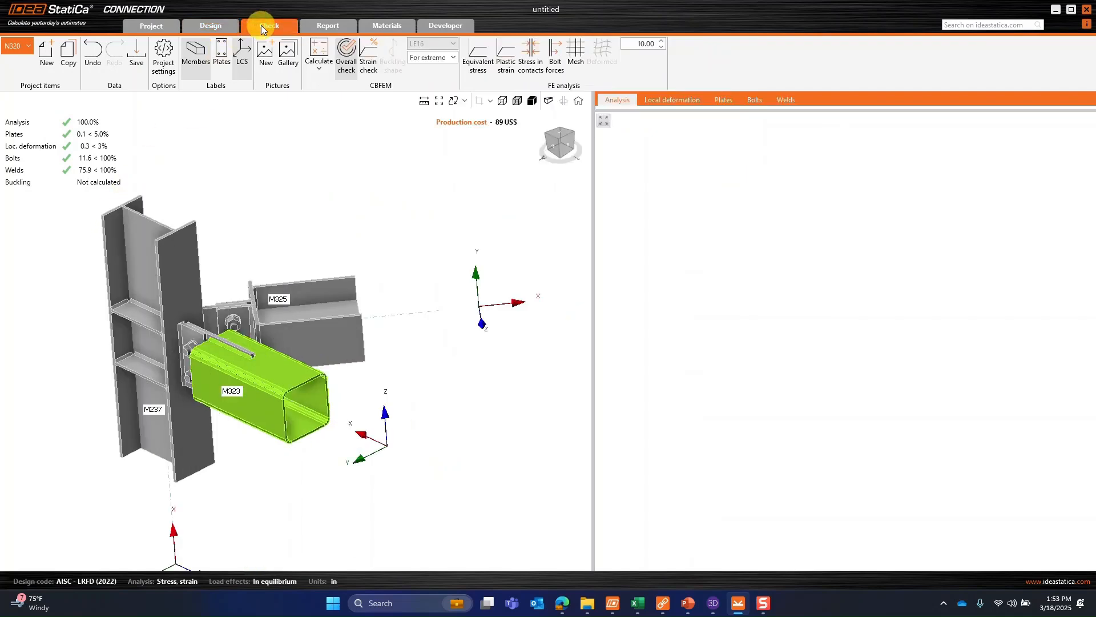
click(483, 74)
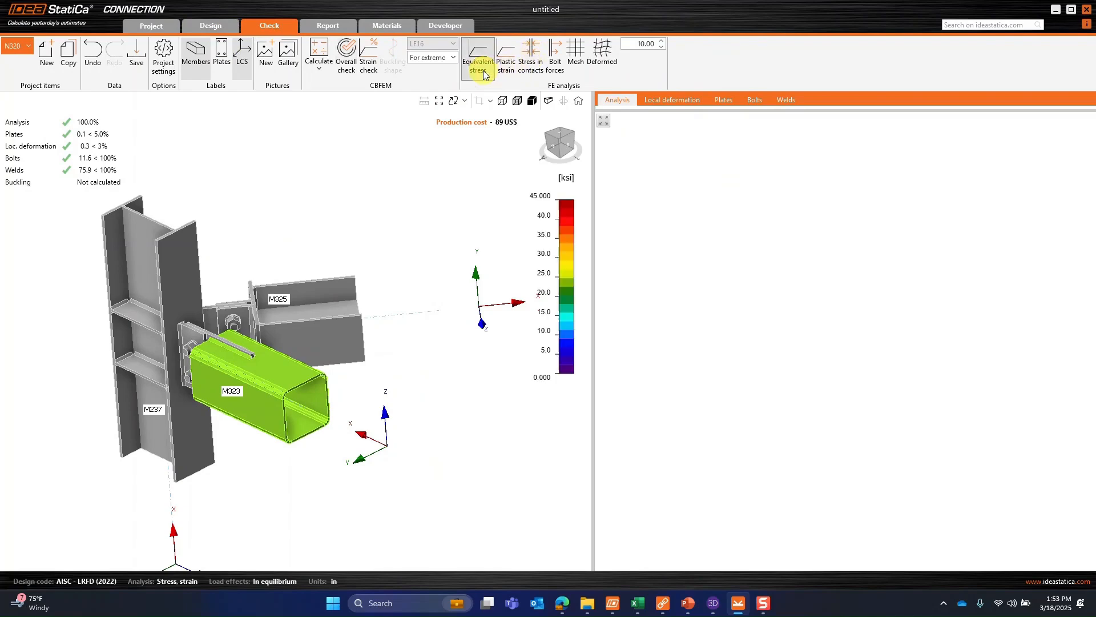
right_drag(451, 397, 423, 397)
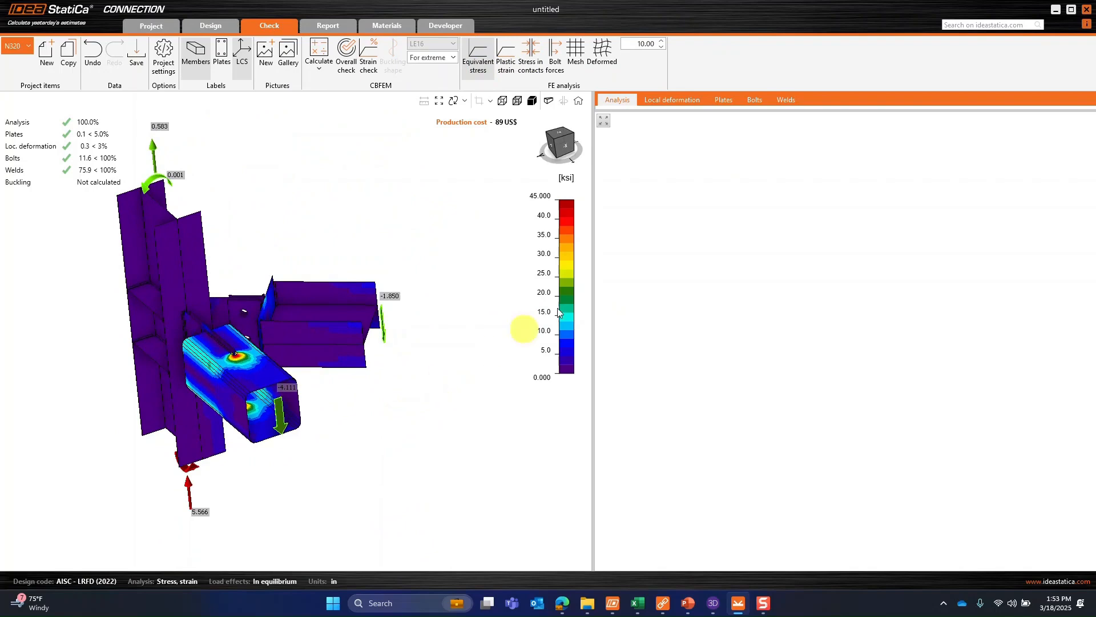
Step: Review the detailed check results for the plates, bolts and welds under the extreme load effect
click(721, 100)
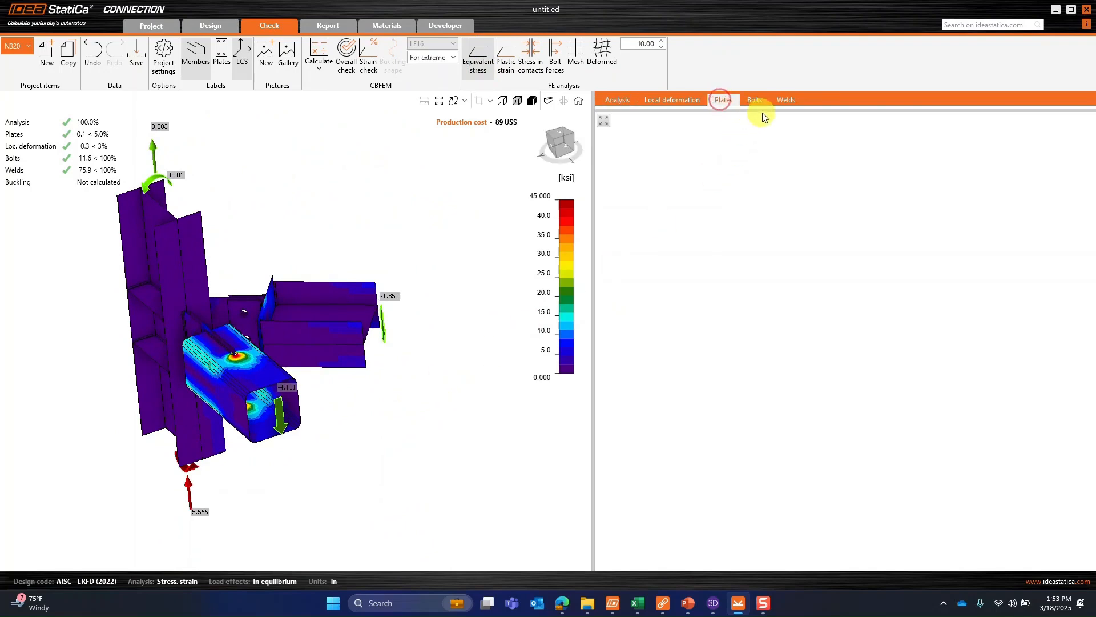
drag(767, 140, 739, 374)
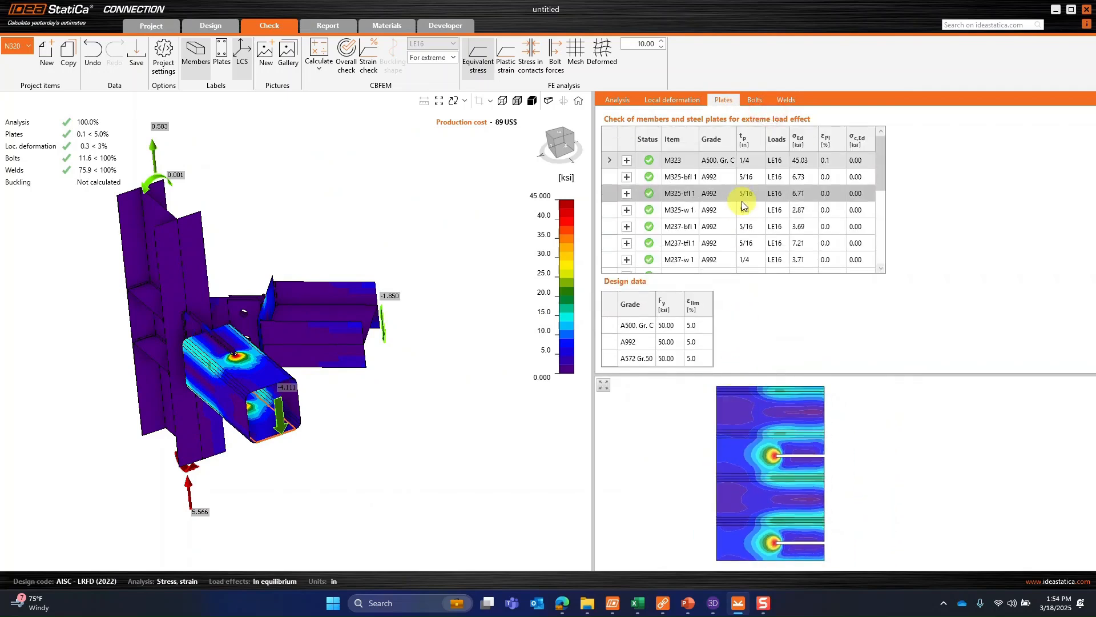
scroll(742, 201, down, 5)
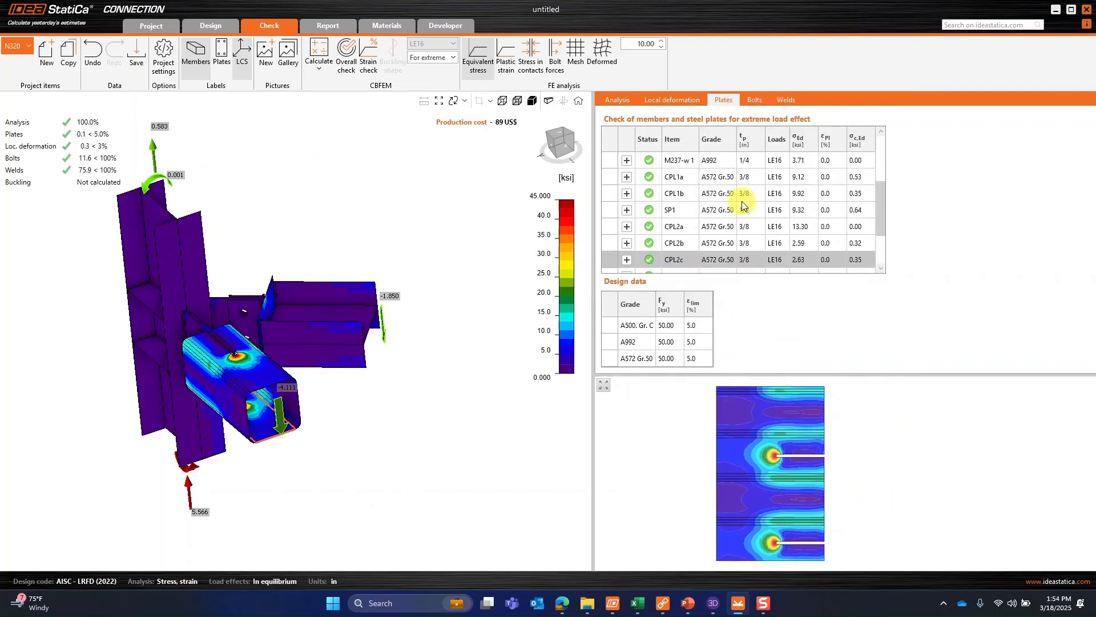
click(758, 101)
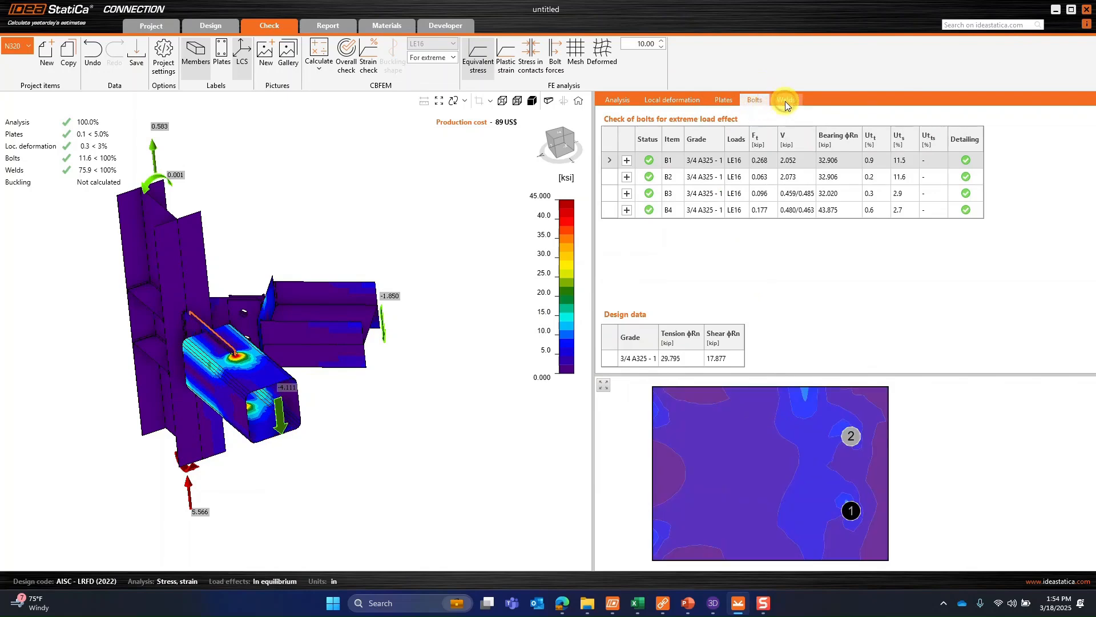
click(786, 101)
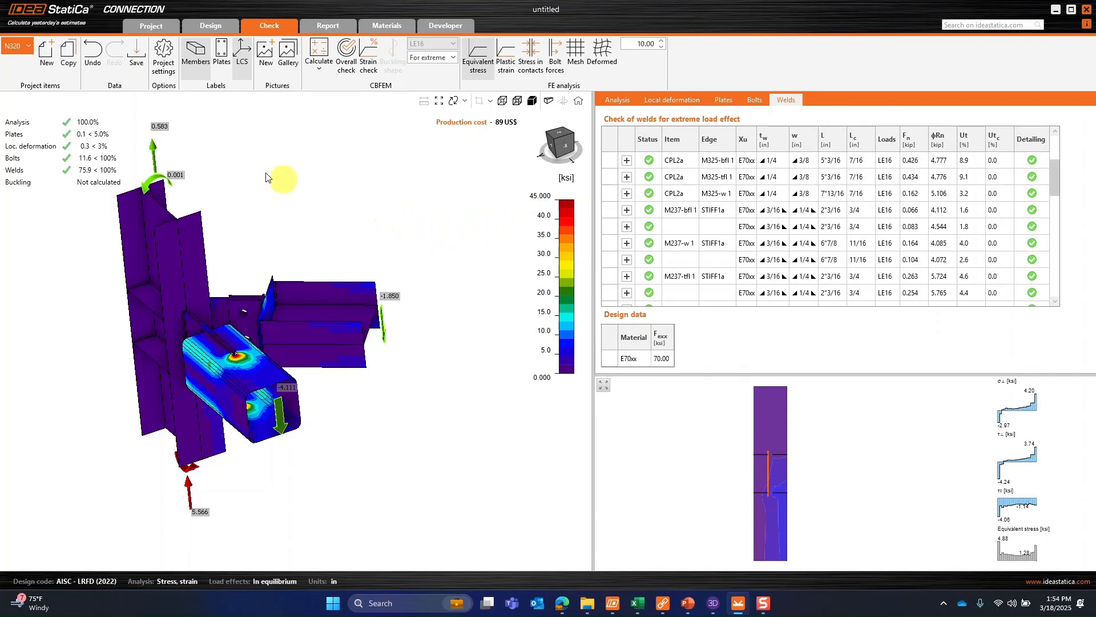
Step: Save the N320 connection design and close it to return to the structural model in Checkbot
click(139, 67)
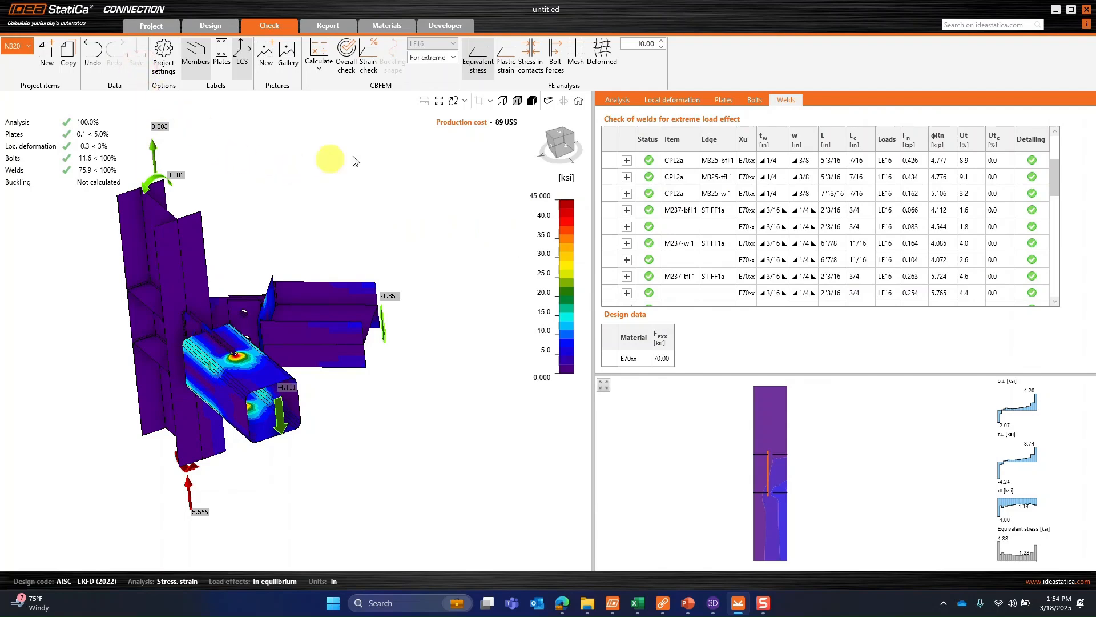
click(1087, 12)
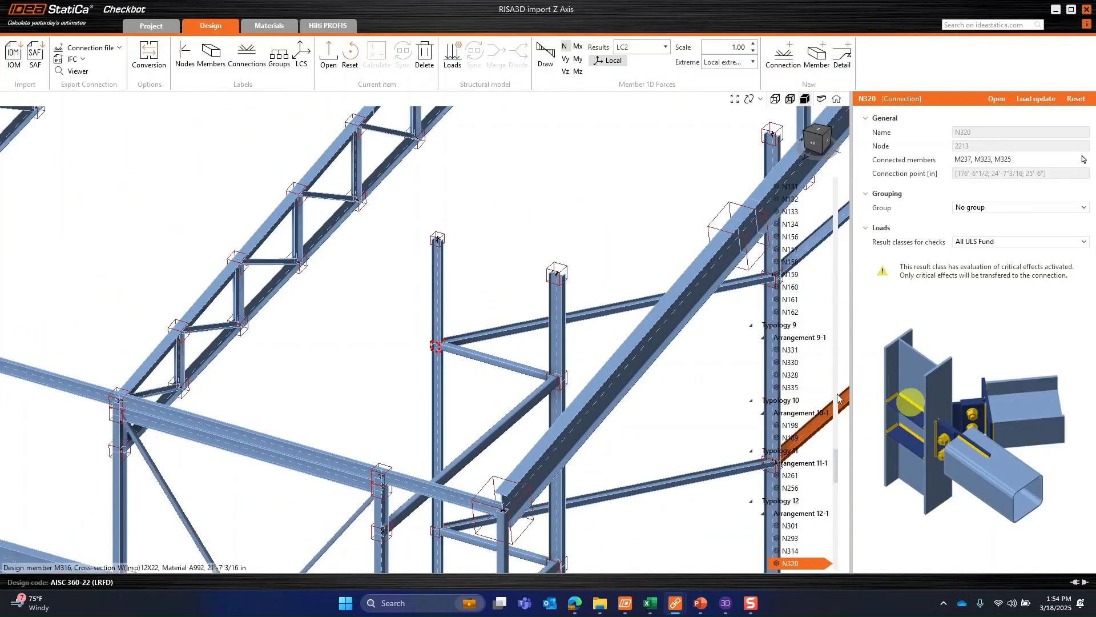
scroll(394, 331, down, 4)
middle_drag(448, 361, 448, 420)
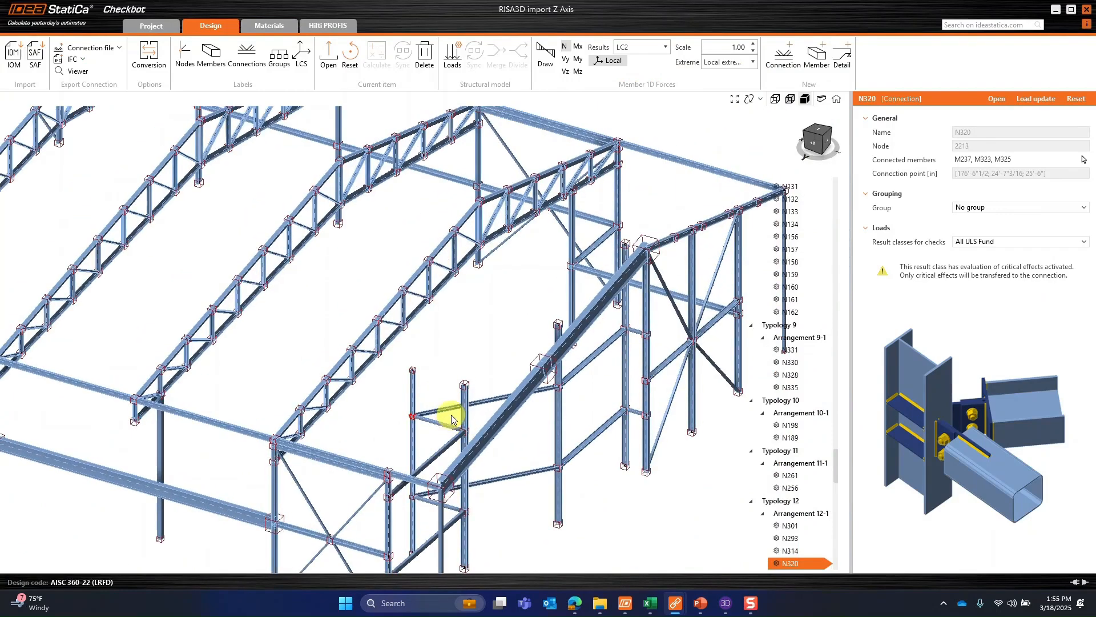
Step: Select connection N320 among the Typology 12 joints and view its place within the whole structural model
scroll(730, 485, down, 1)
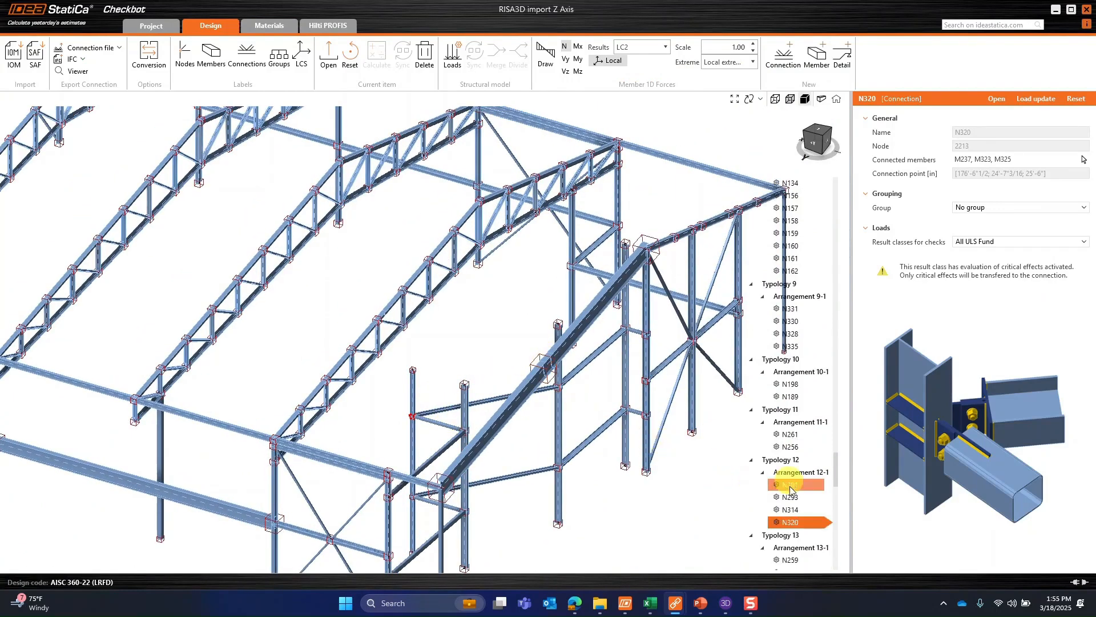
click(791, 523)
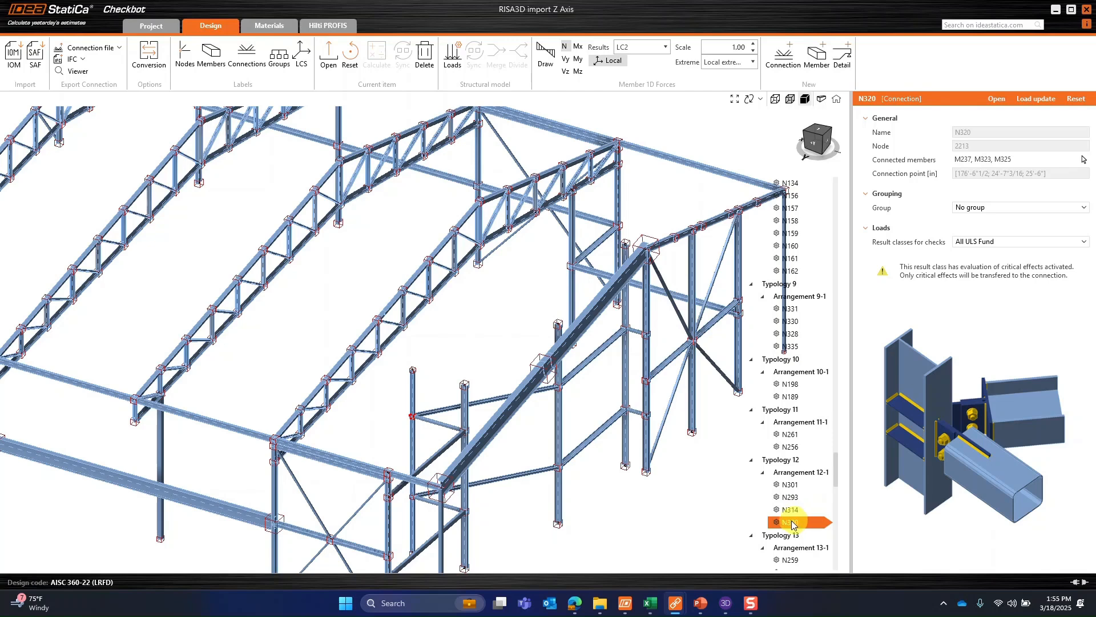
scroll(682, 513, down, 3)
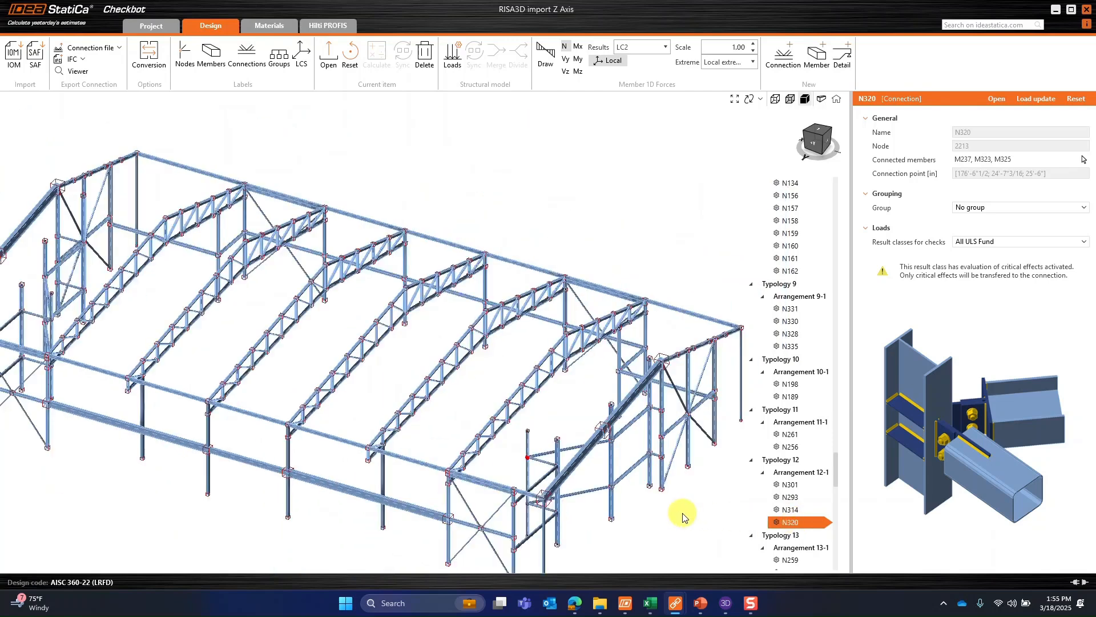
scroll(682, 517, down, 2)
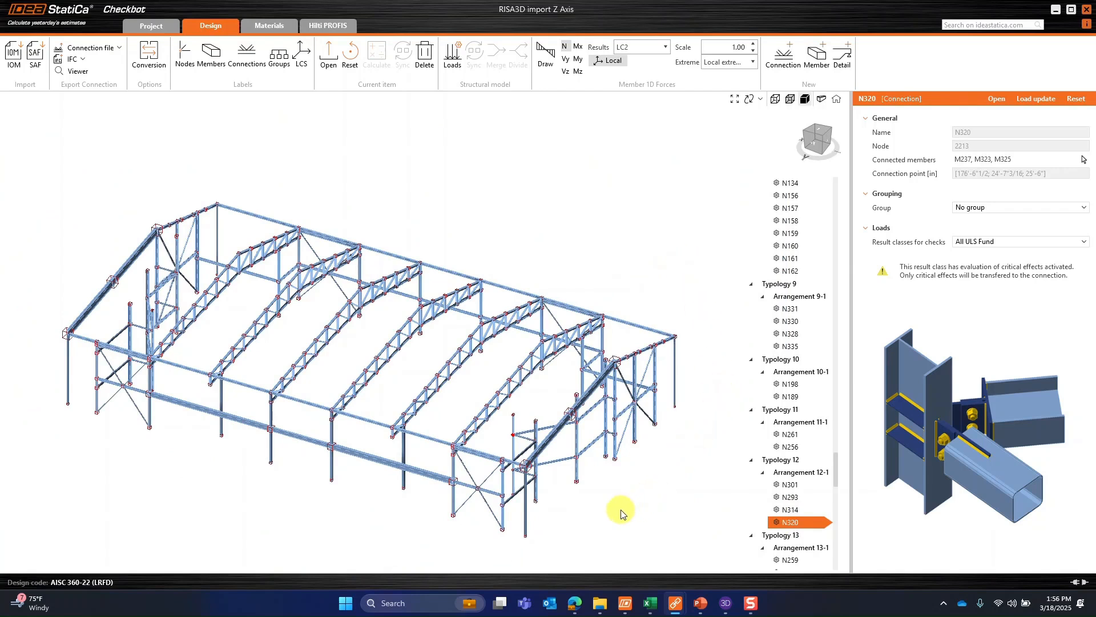
Step: Switch to the browser and review the RISA-3D import into IDEA StatiCa article, including its introduction, notes and section list
click(574, 604)
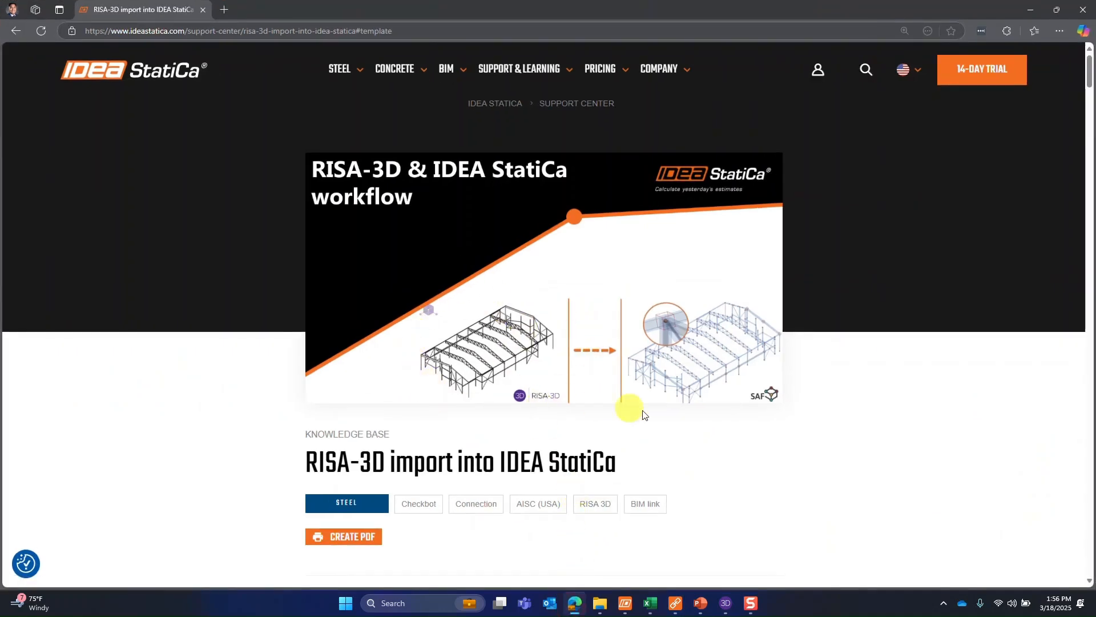
scroll(810, 409, down, 6)
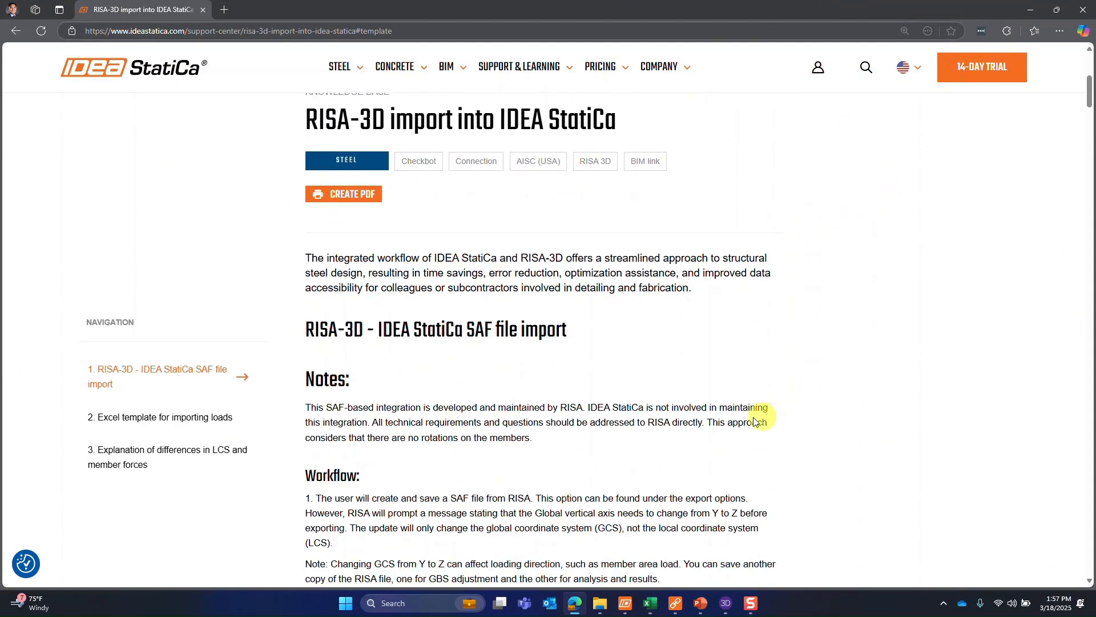
scroll(859, 368, down, 2)
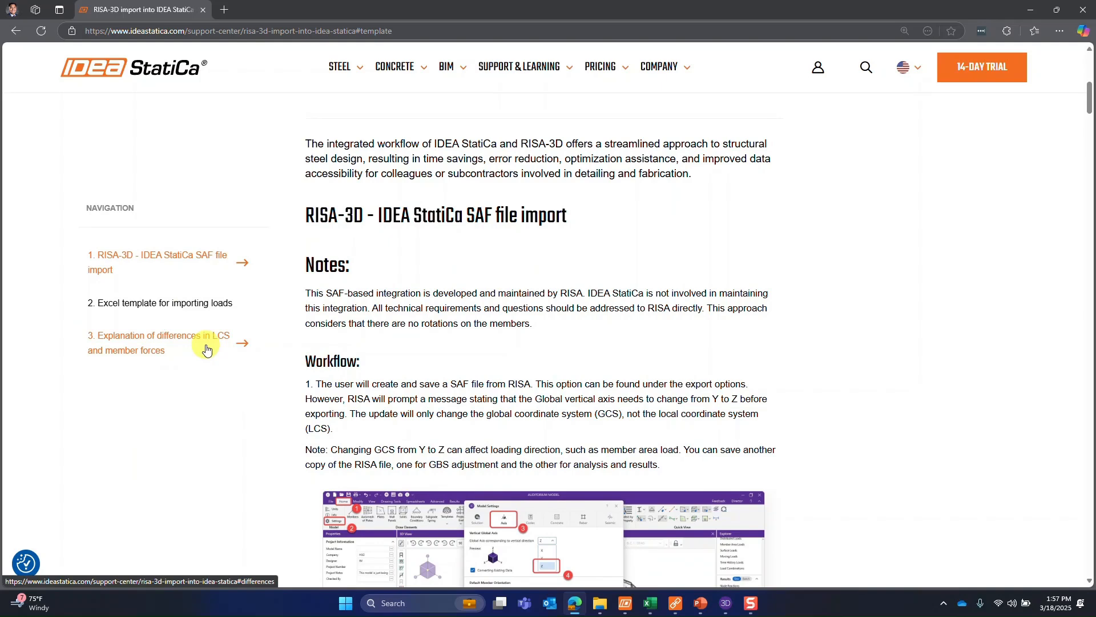
scroll(421, 360, up, 7)
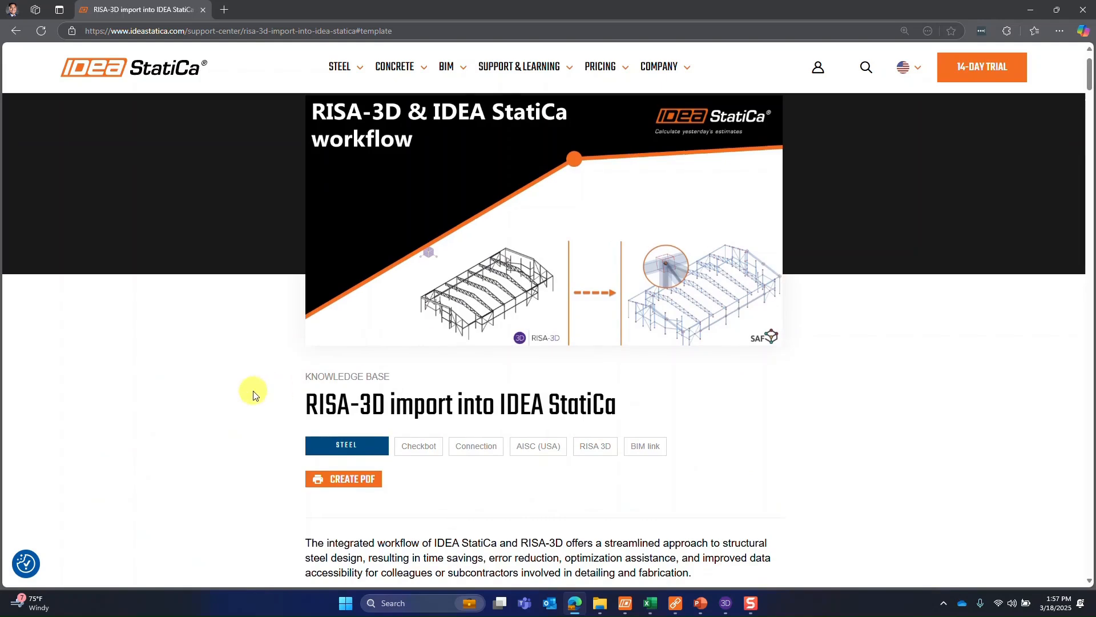
scroll(263, 386, down, 2)
click(364, 369)
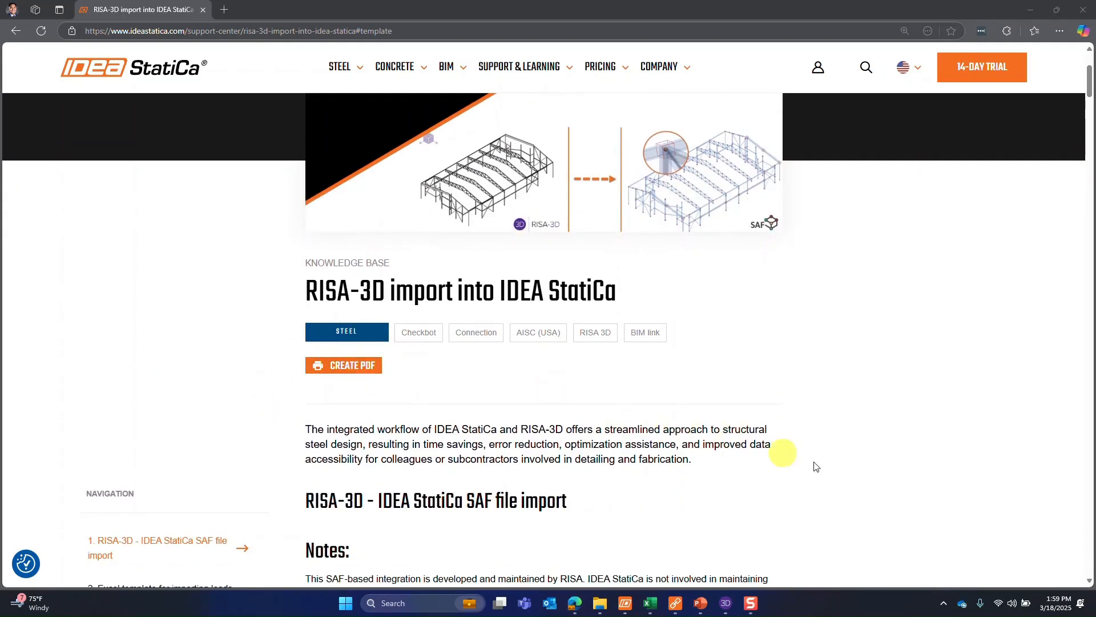
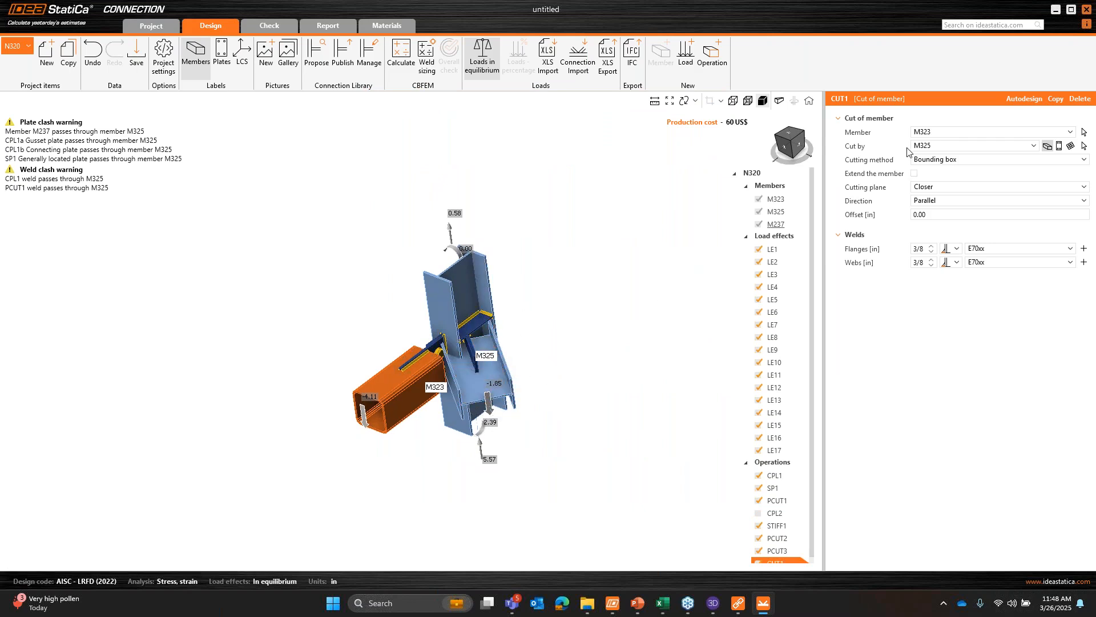
Step: Set CUT1 to cut member M325 by M237 with the Surface cutting method and inspect the result from below
click(920, 134)
click(924, 160)
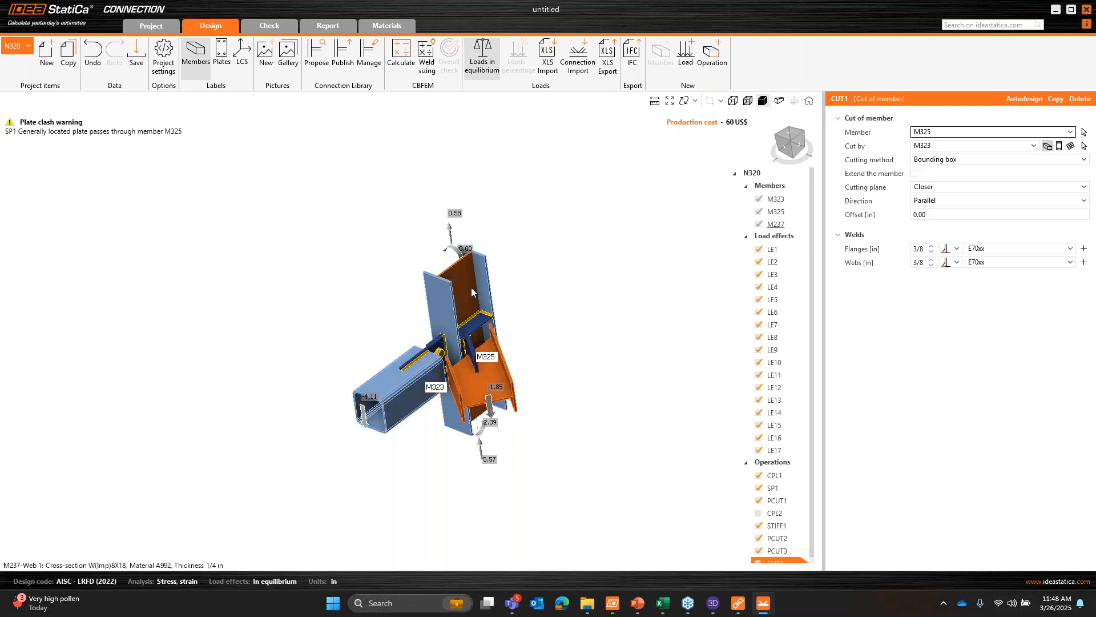
click(975, 147)
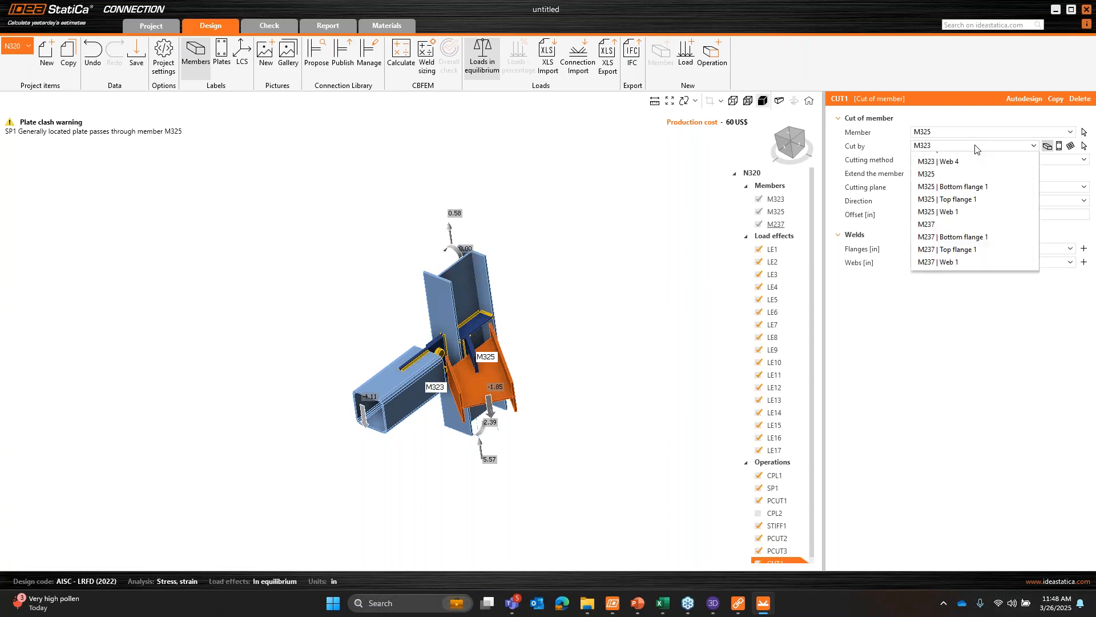
click(957, 274)
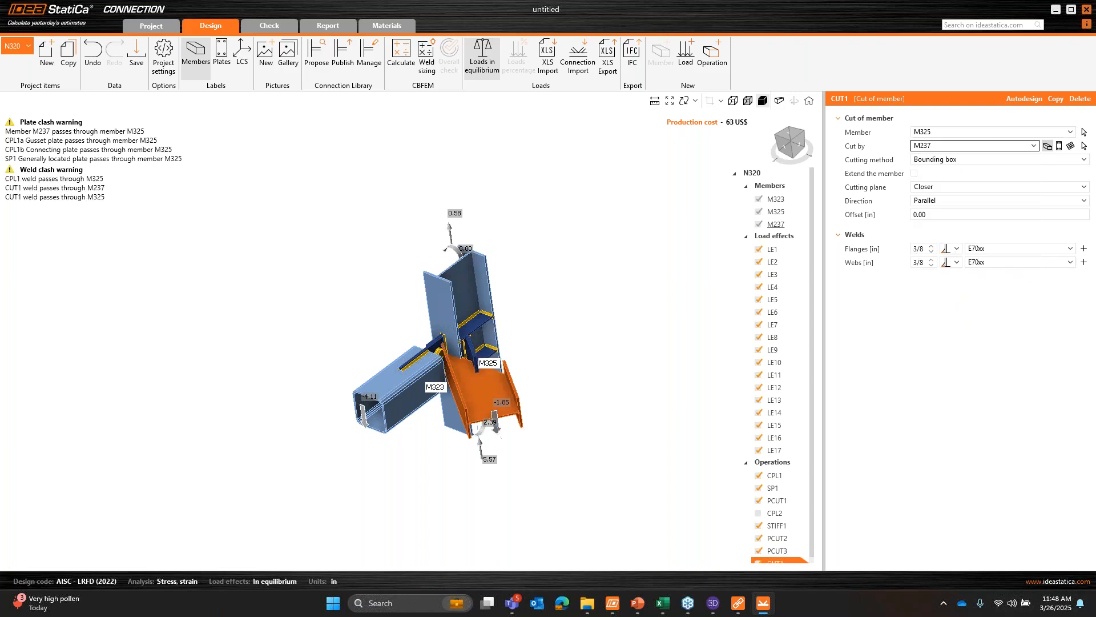
click(941, 163)
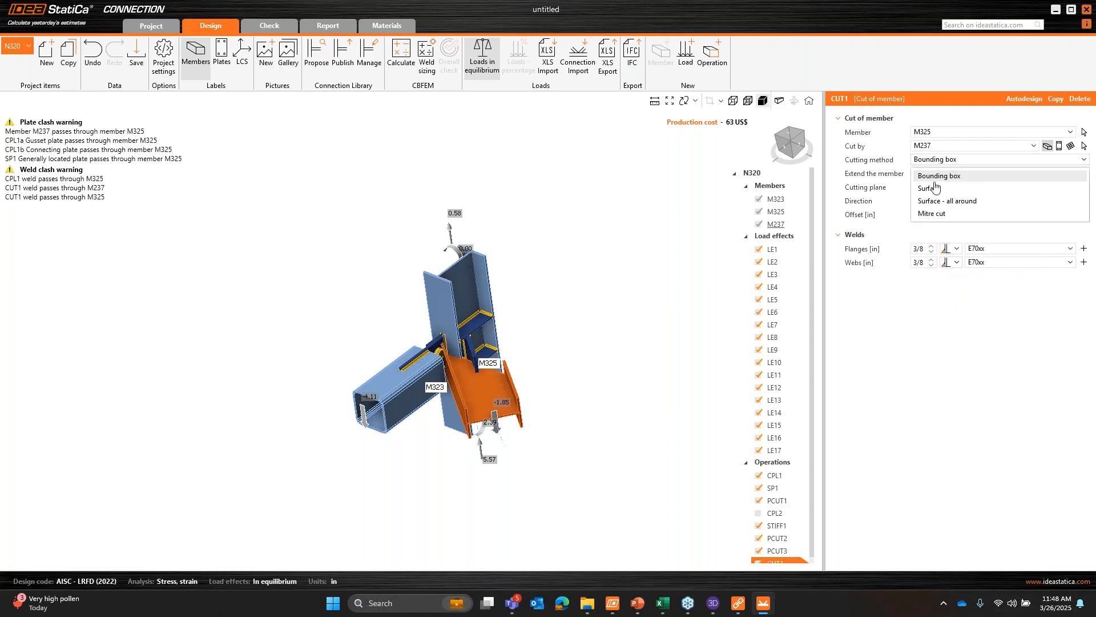
click(933, 188)
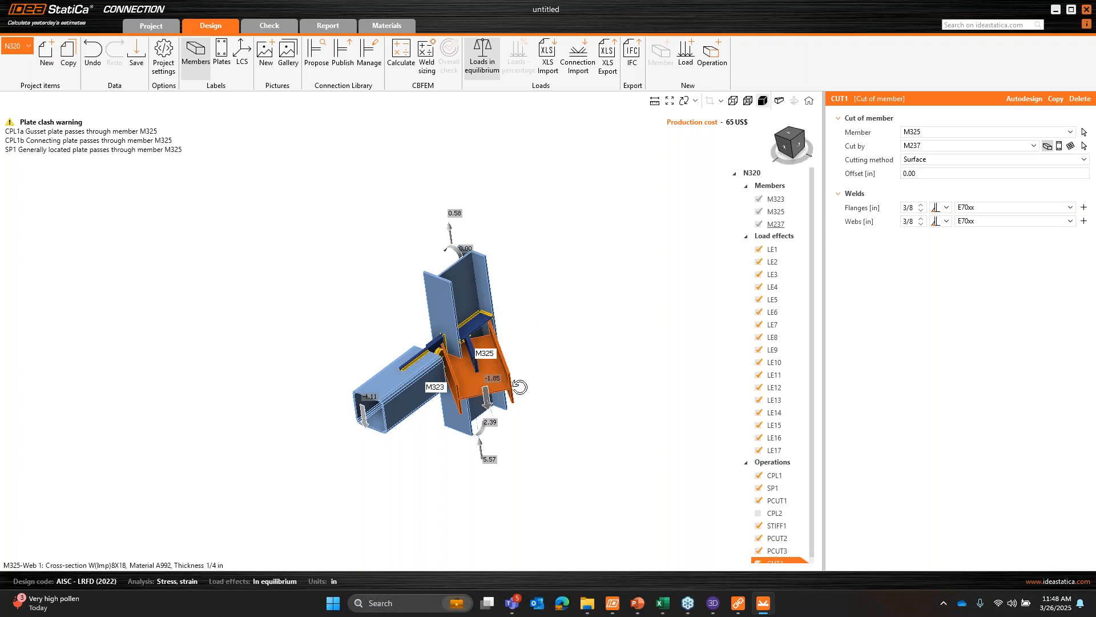
drag(520, 387, 564, 235)
scroll(427, 364, up, 5)
scroll(410, 368, down, 3)
scroll(526, 282, down, 2)
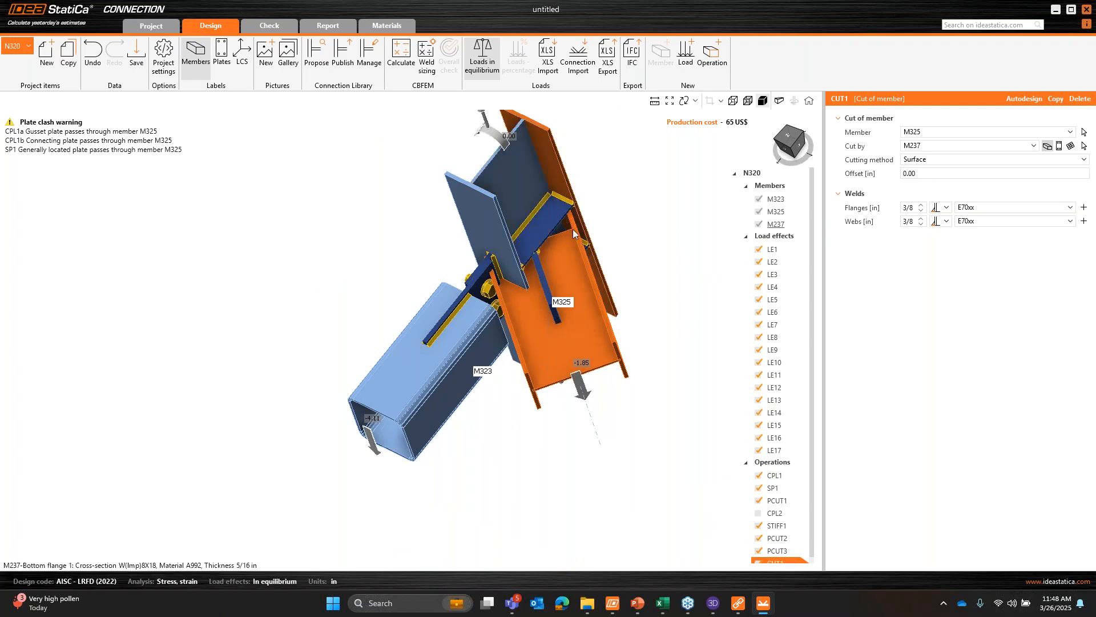
Step: Change CUT1 to the Bounding box method with the member extended and the cutting plane set to Farther
click(920, 162)
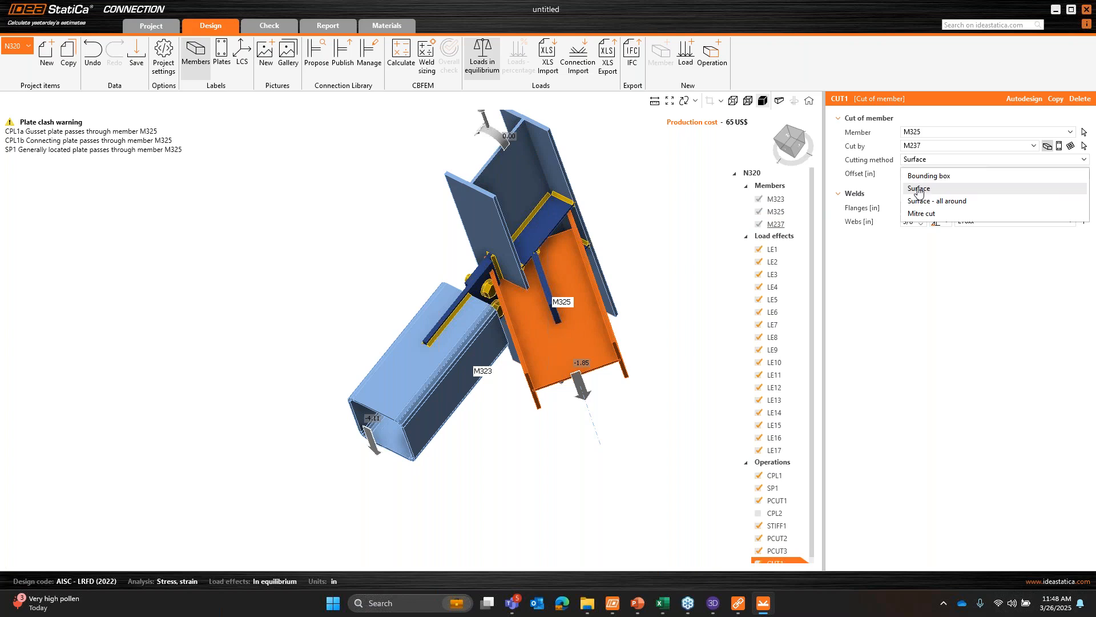
click(915, 177)
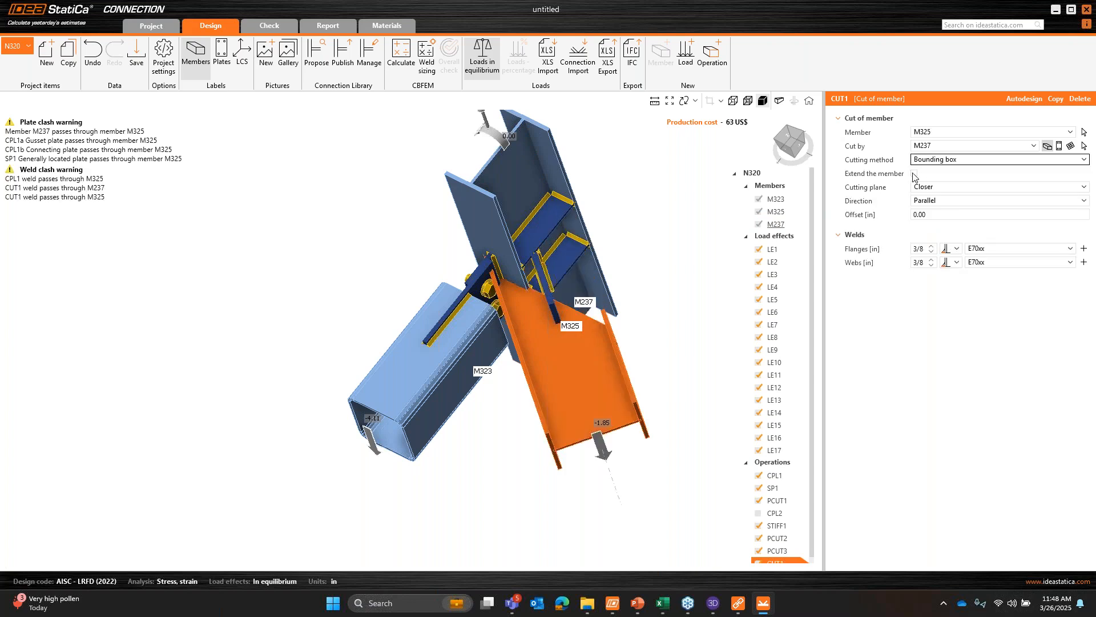
click(914, 175)
click(925, 188)
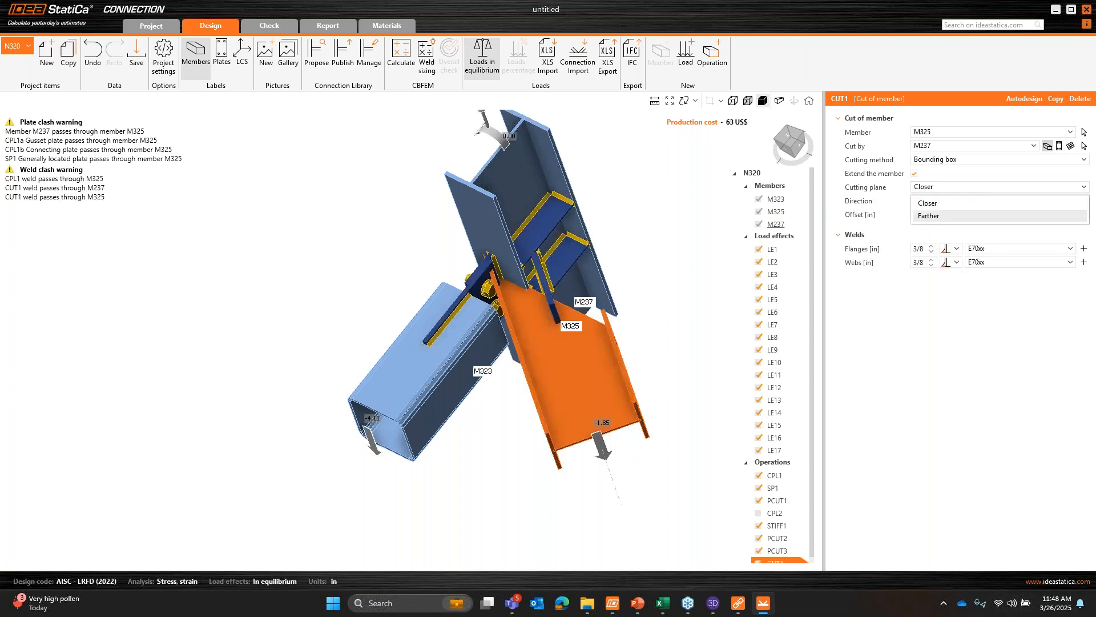
click(929, 216)
scroll(601, 295, down, 3)
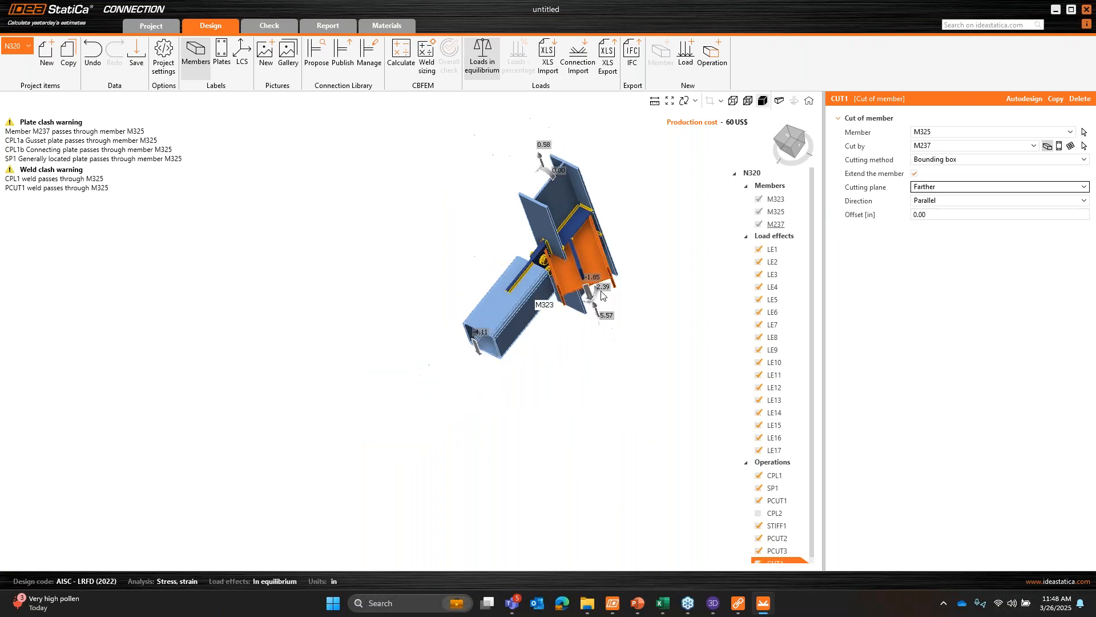
right_drag(601, 295, 582, 315)
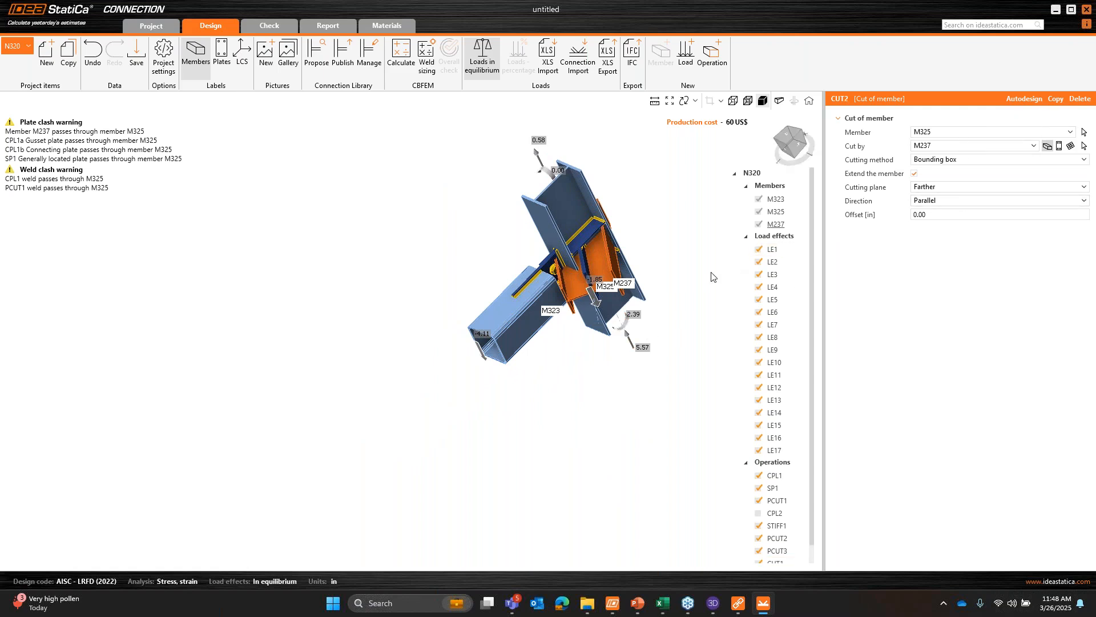
Step: Copy the M325 cut, set the copy's cutting method to Surface, and give its flanges and webs double fillet welds
scroll(768, 435, down, 1)
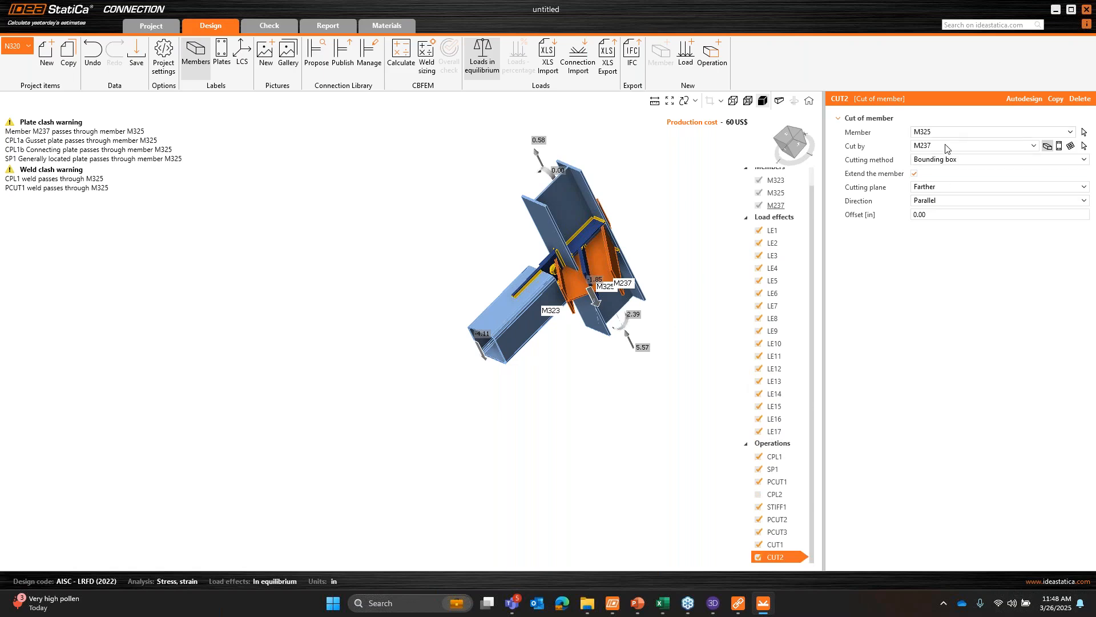
click(941, 159)
click(939, 187)
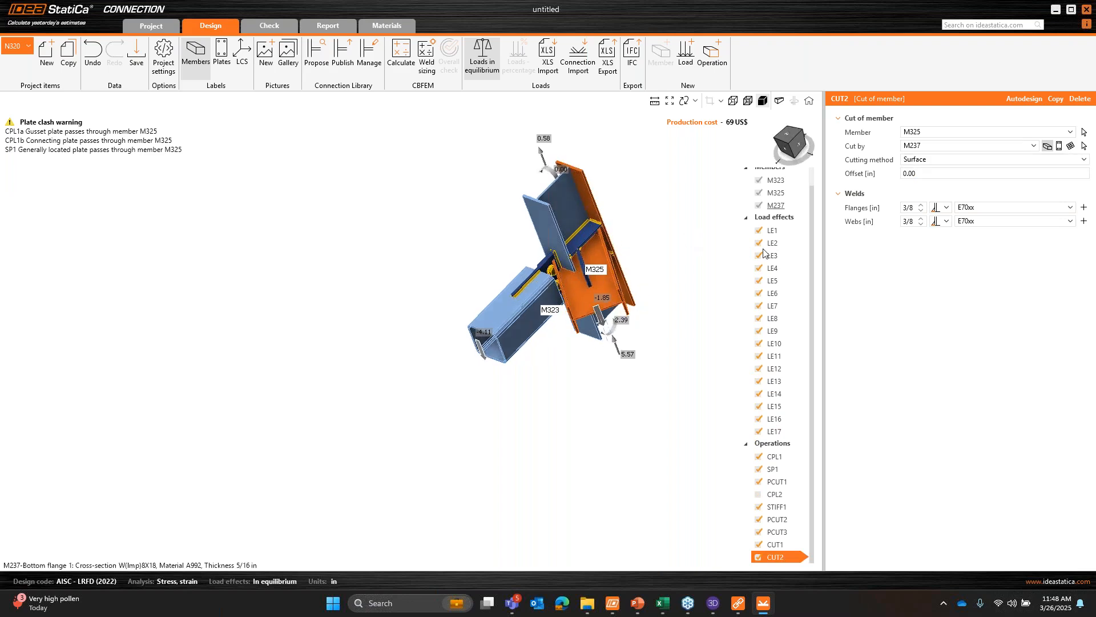
click(938, 214)
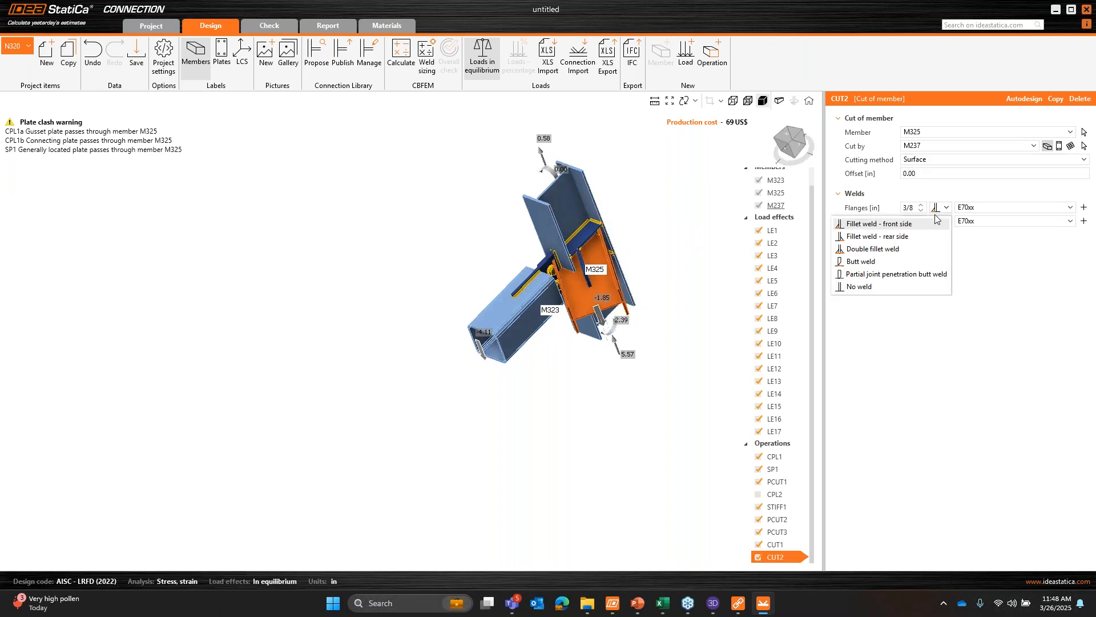
click(906, 253)
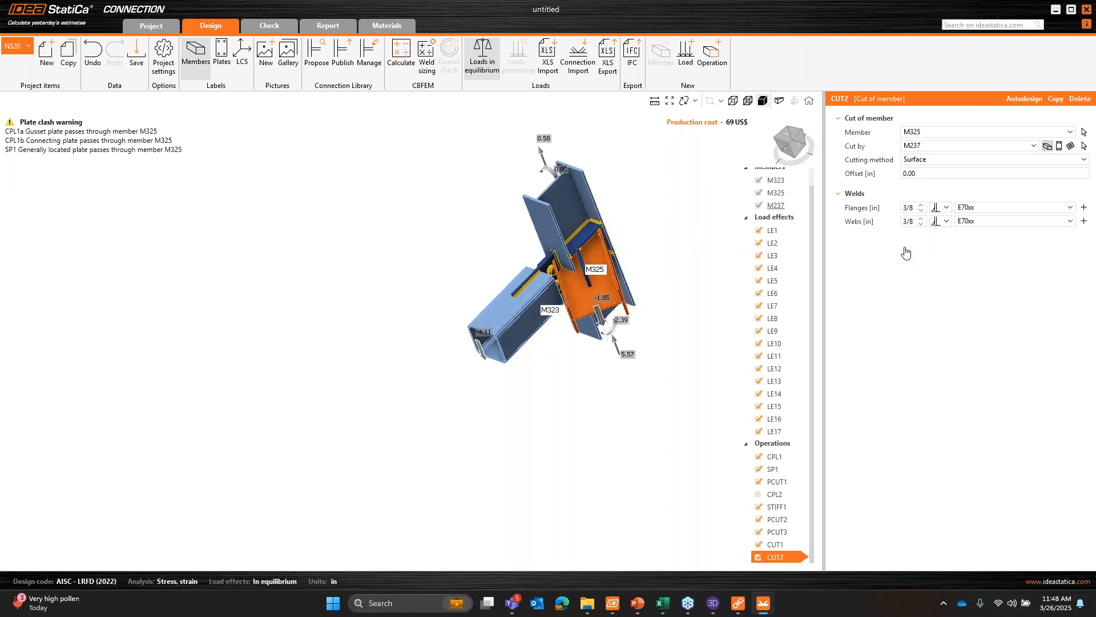
click(941, 221)
click(887, 263)
Step: Examine the welded cut of M325 against M237 from several angles and distances
right_drag(614, 363, 541, 268)
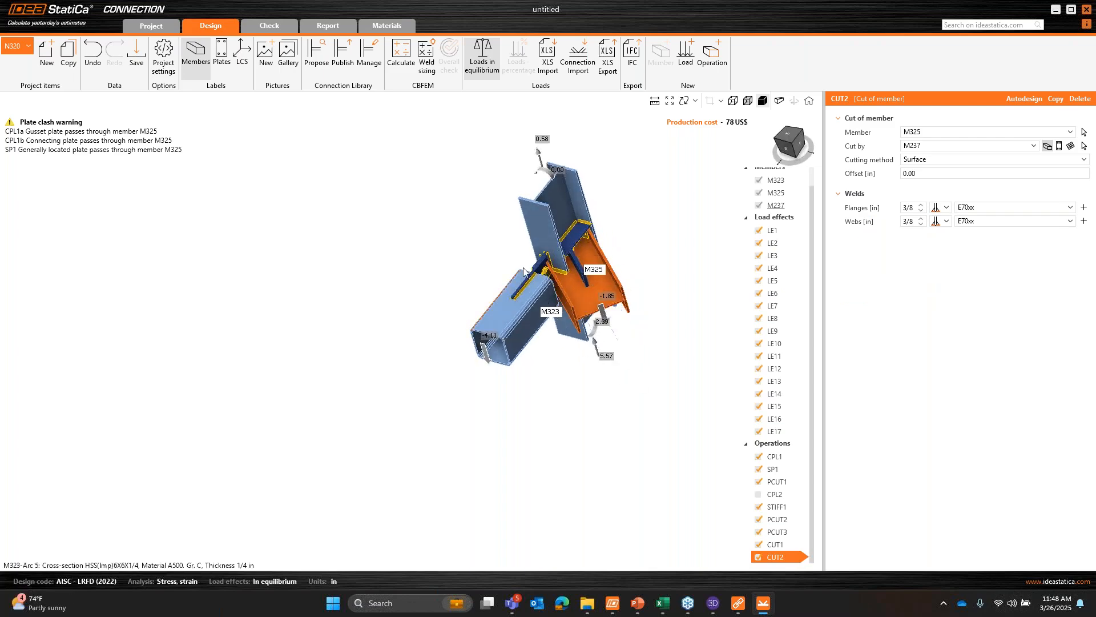
scroll(541, 268, up, 3)
right_drag(608, 310, 593, 255)
scroll(579, 274, down, 3)
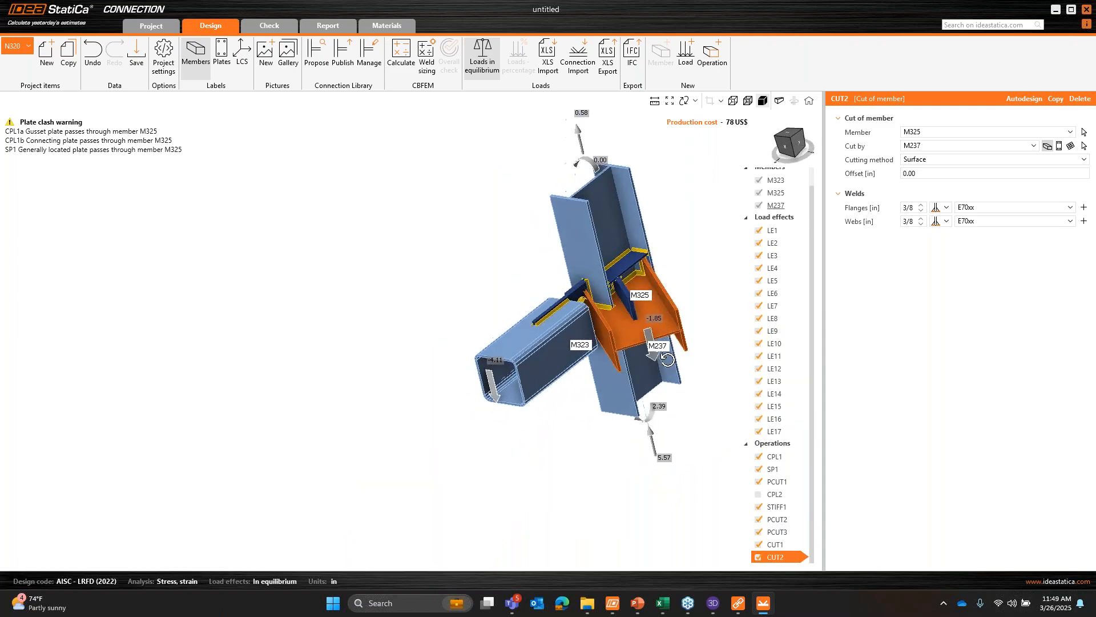
right_drag(645, 319, 671, 336)
scroll(690, 311, down, 3)
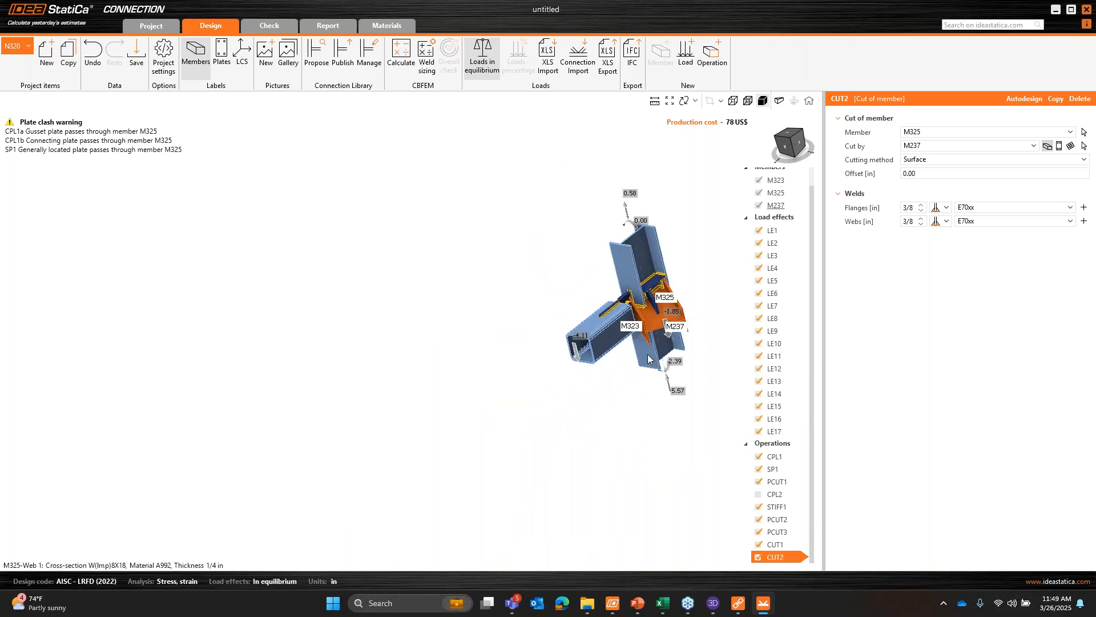
middle_drag(629, 357, 582, 356)
right_drag(601, 415, 623, 422)
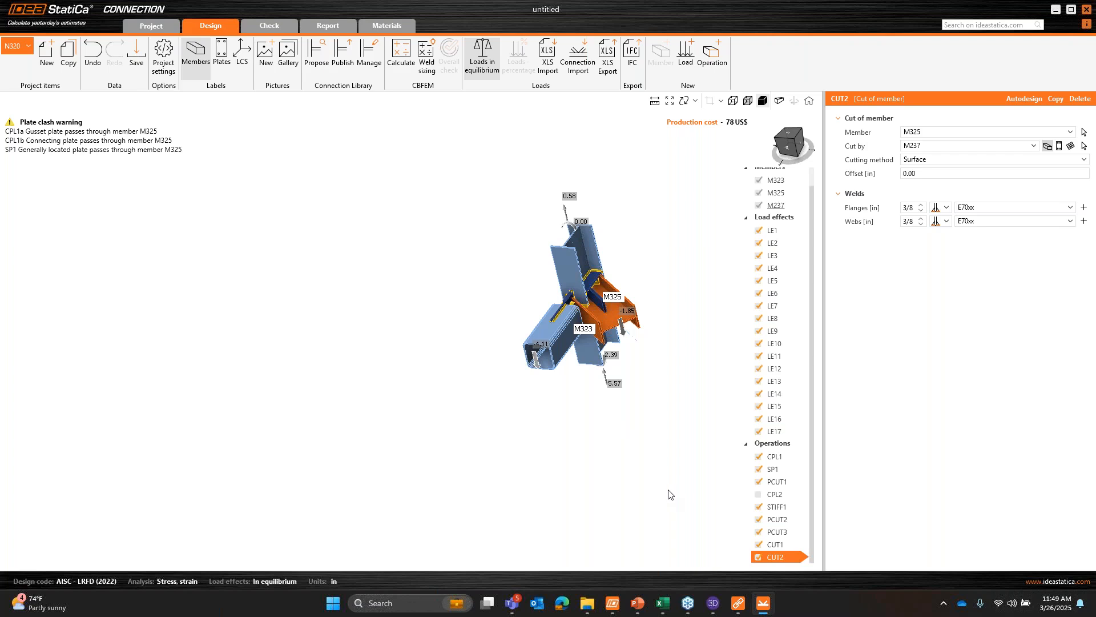
Step: Deactivate CUT2 and CUT1, reactivate connecting plate CPL2, and restore the default 3D view
click(759, 557)
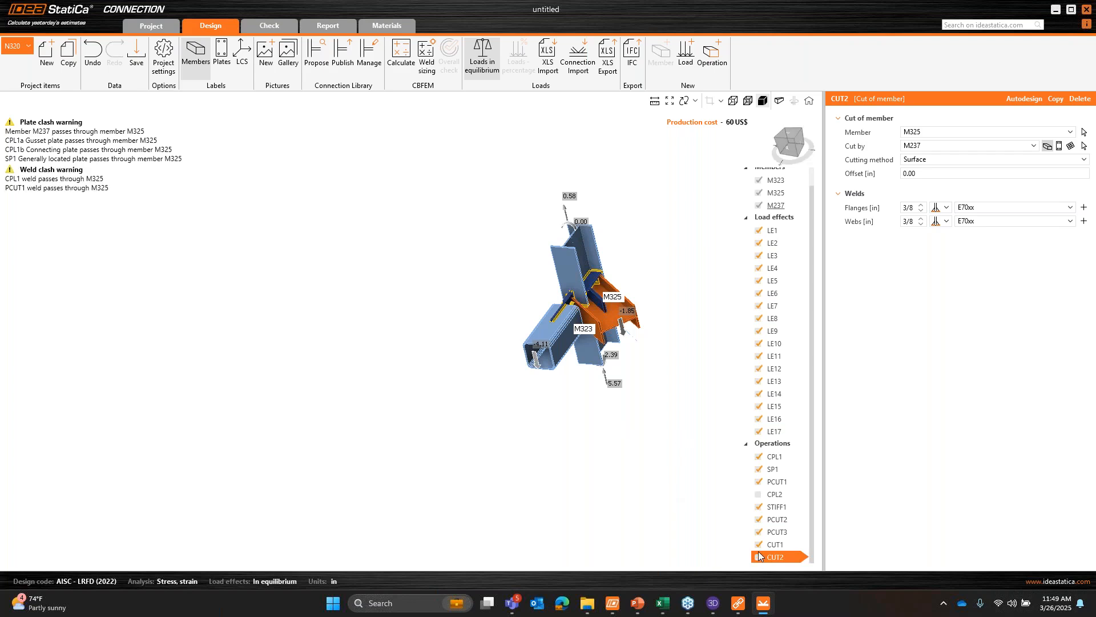
click(758, 544)
click(759, 495)
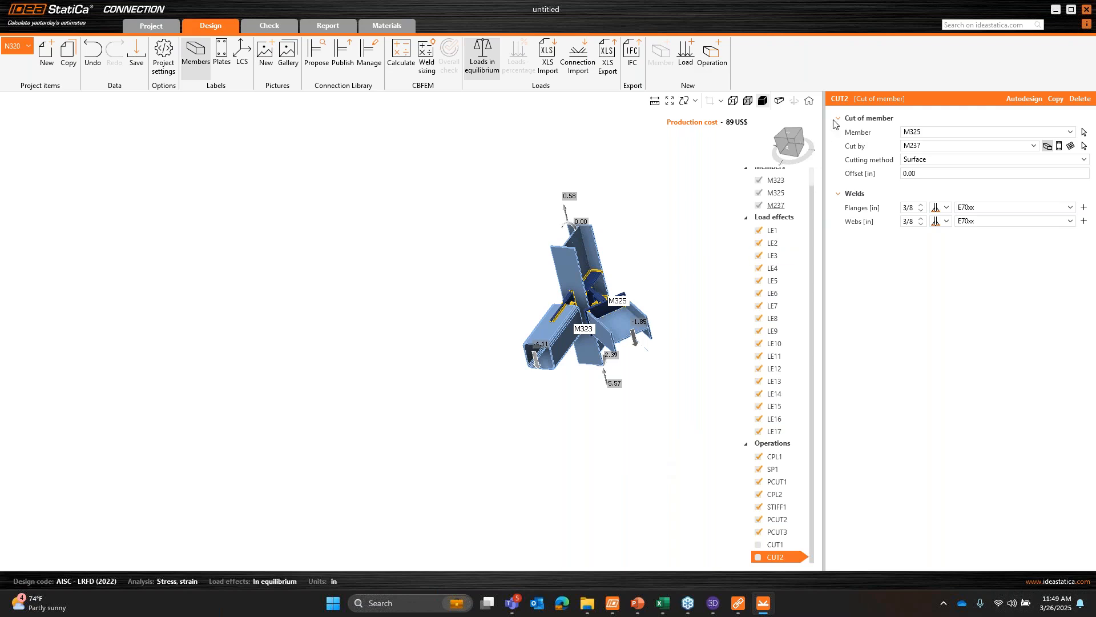
click(808, 103)
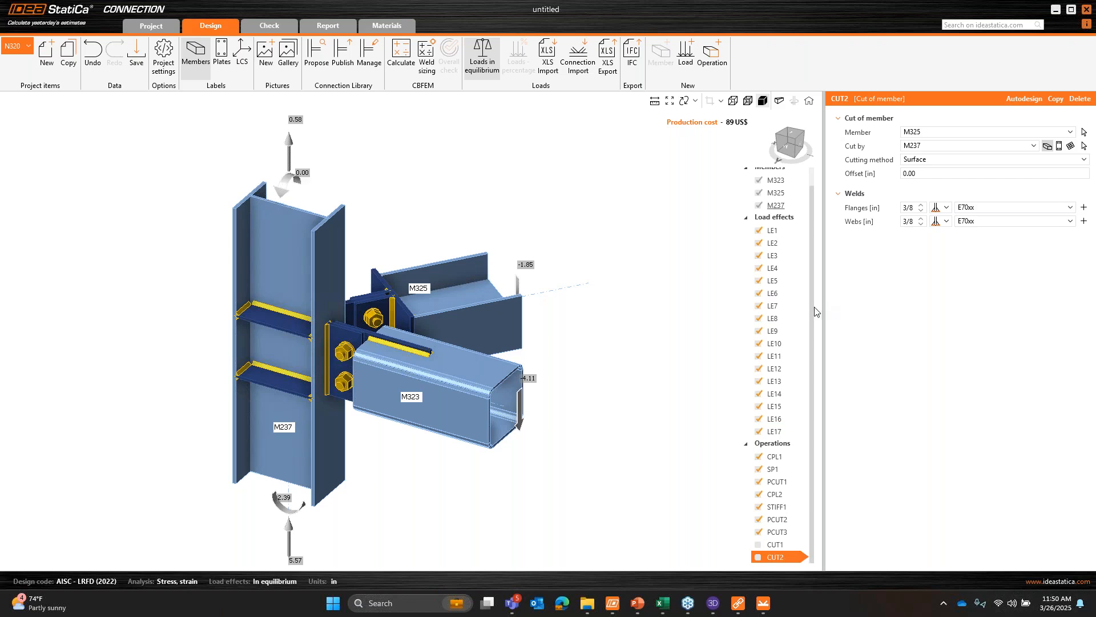
Step: Switch to the RISA-IDEA Integration model in Checkbot and view N320's position within the surrounding structure
click(737, 603)
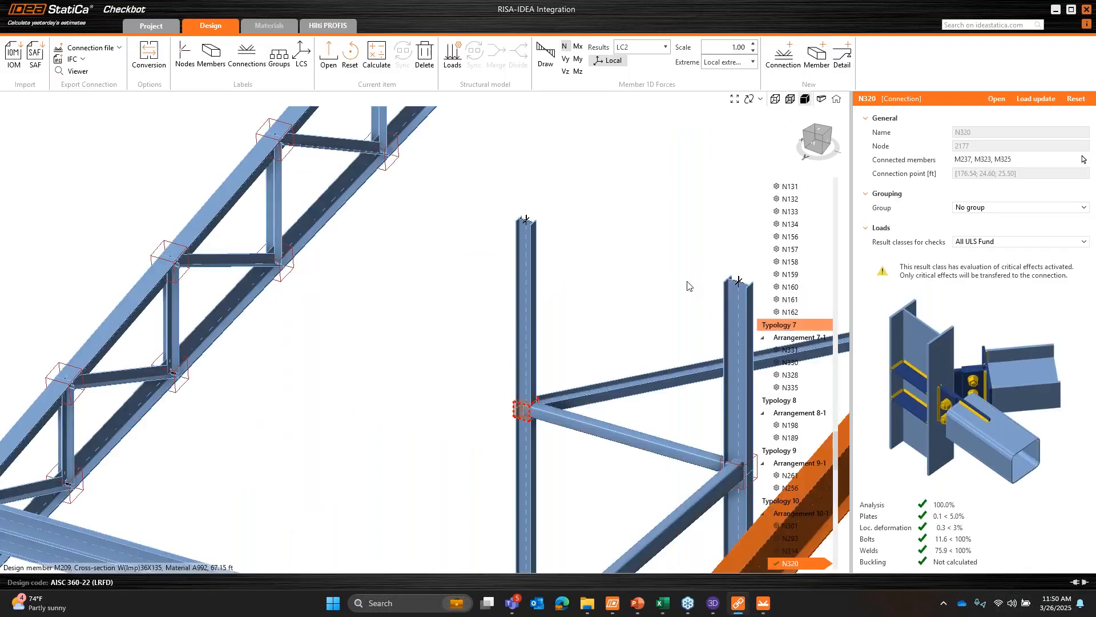
scroll(678, 272, down, 3)
middle_drag(677, 276, 498, 230)
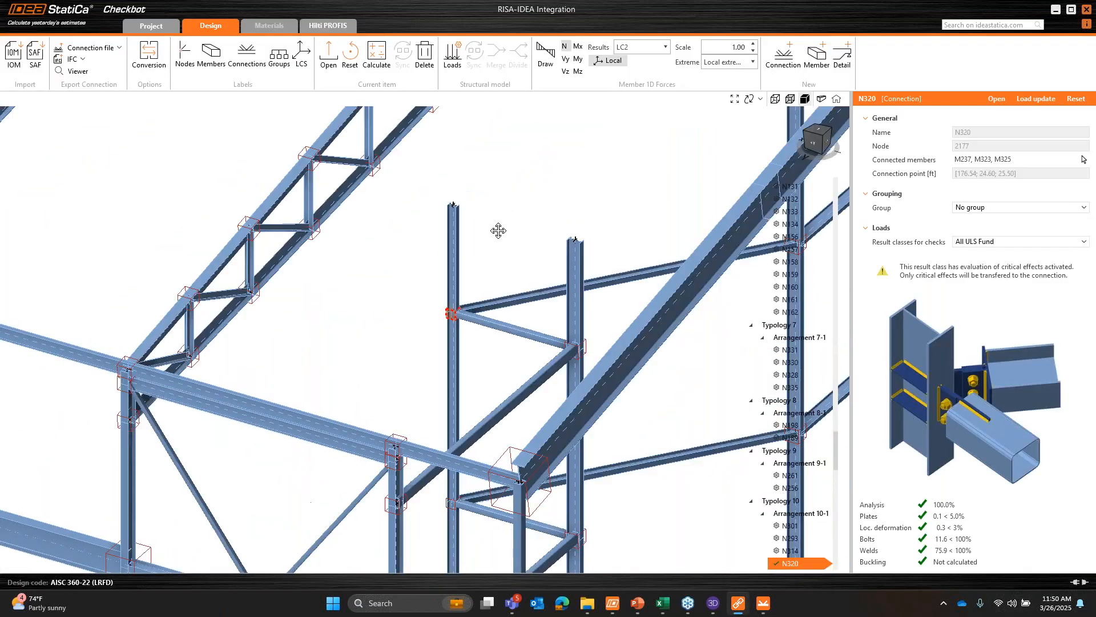
scroll(499, 231, down, 4)
middle_drag(604, 352, 526, 418)
scroll(700, 394, down, 1)
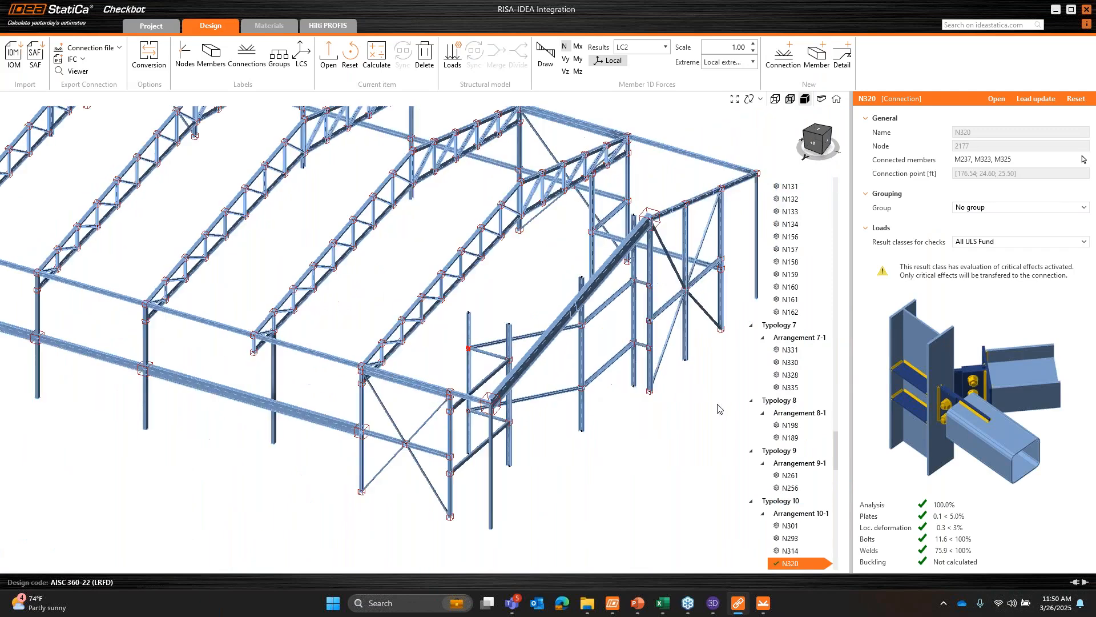
Step: Select N314, N293 and N301 together with N320 to locate Arrangement 10-1's joints in the whole structure, and reselect N320 alone
scroll(839, 466, down, 5)
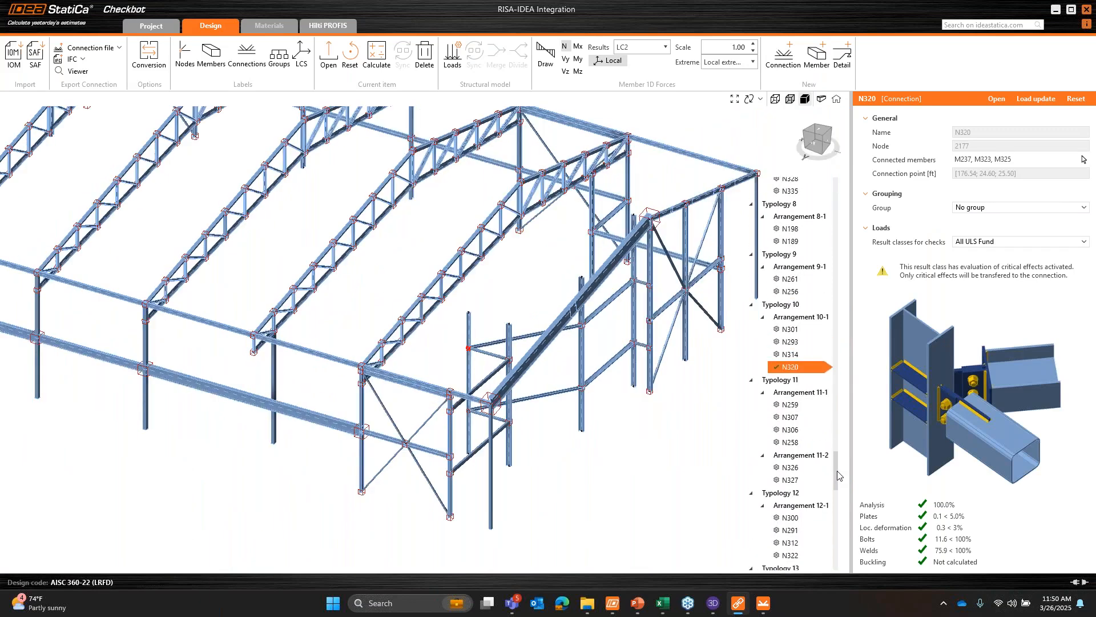
middle_drag(630, 259, 603, 317)
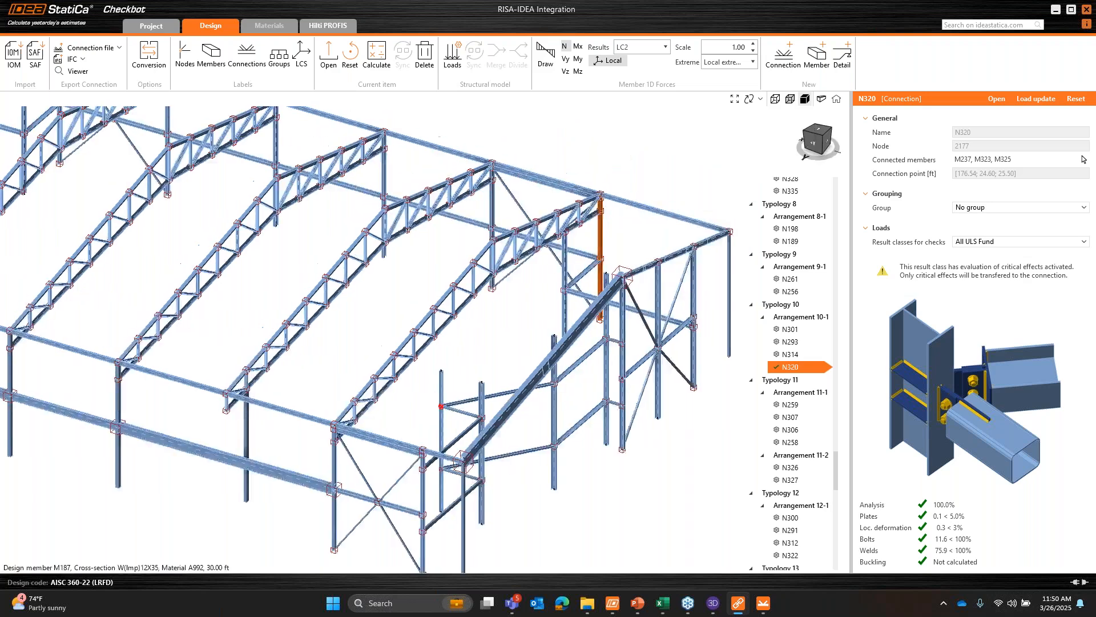
scroll(603, 317, down, 3)
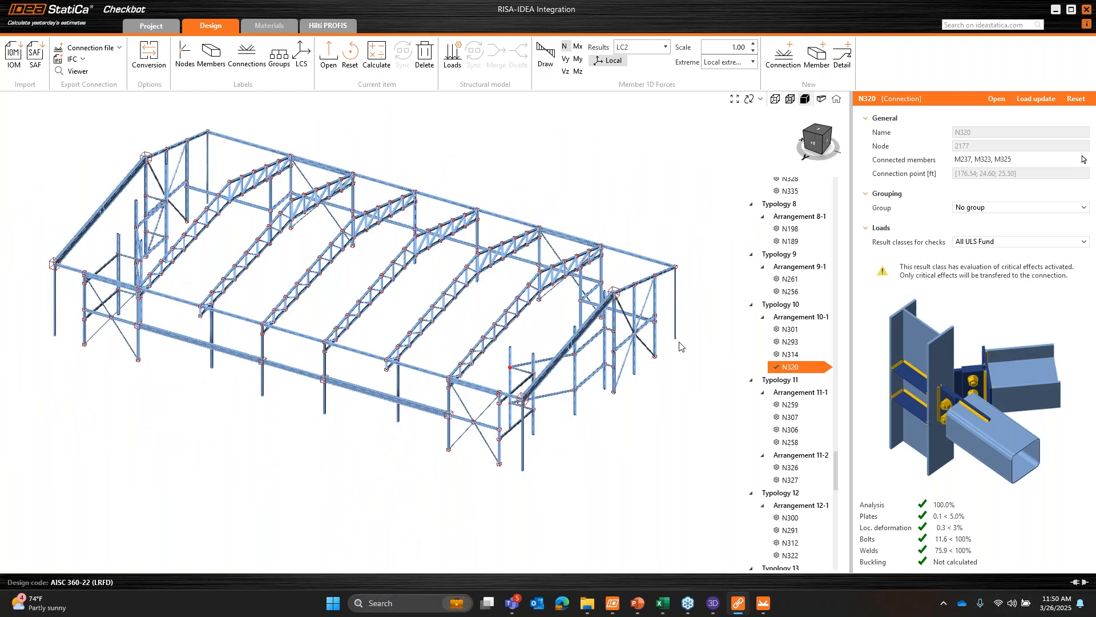
ctrl+click(801, 355)
ctrl+click(803, 342)
ctrl+click(804, 334)
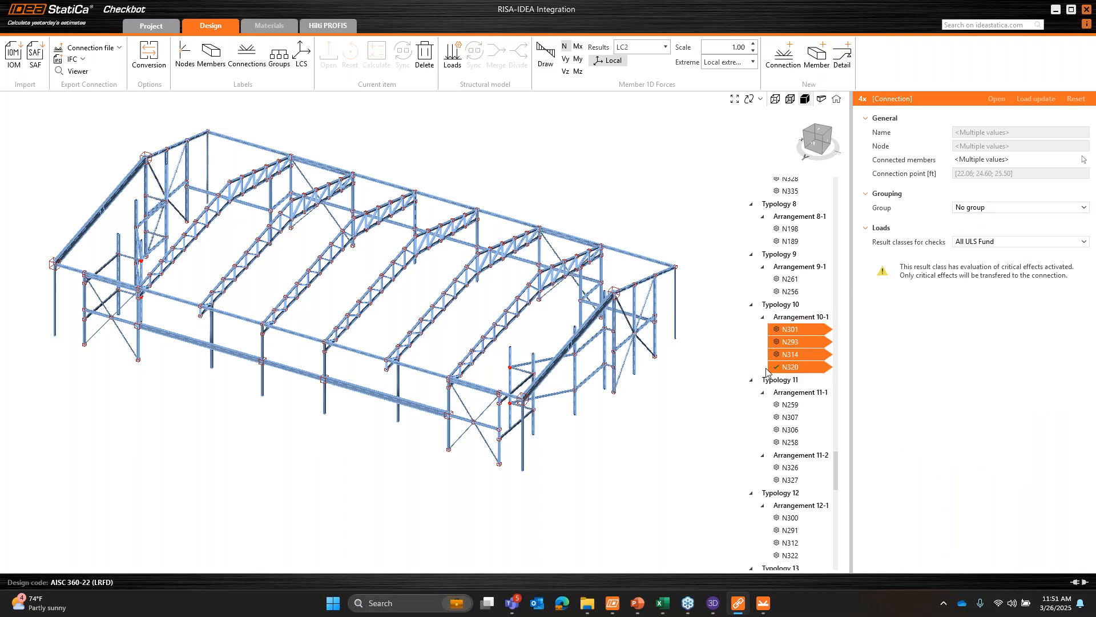
click(789, 368)
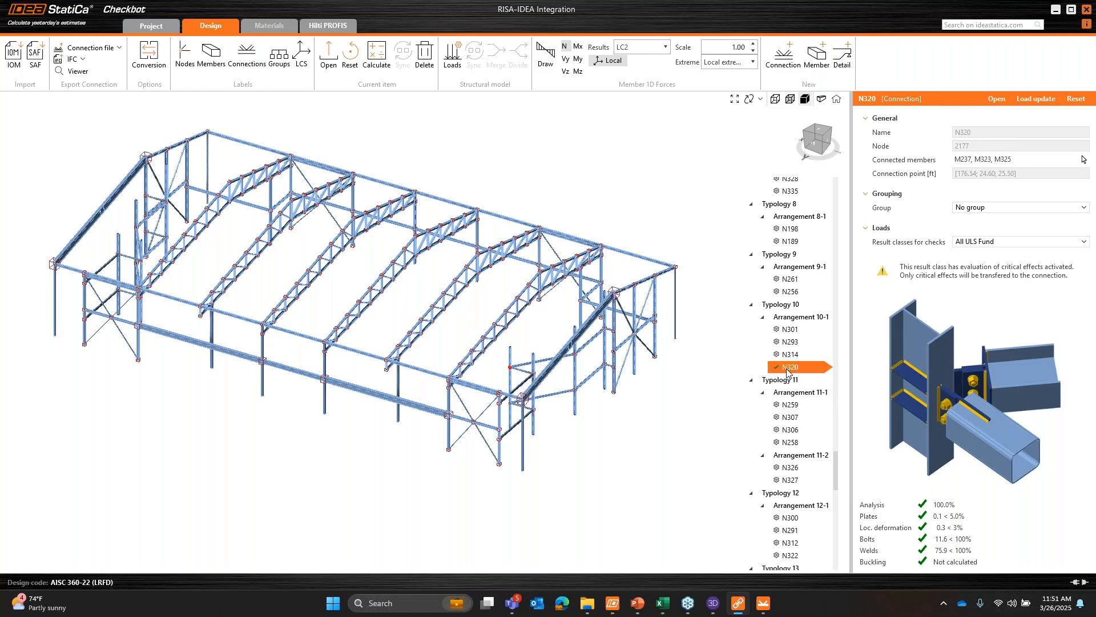
key(ctrl)
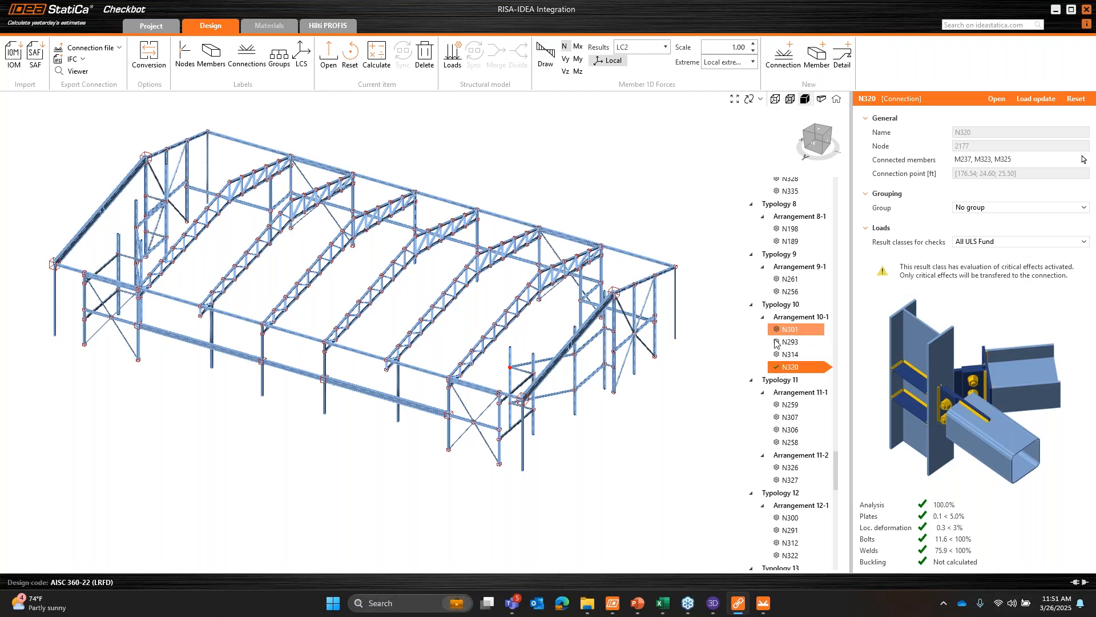
click(780, 371)
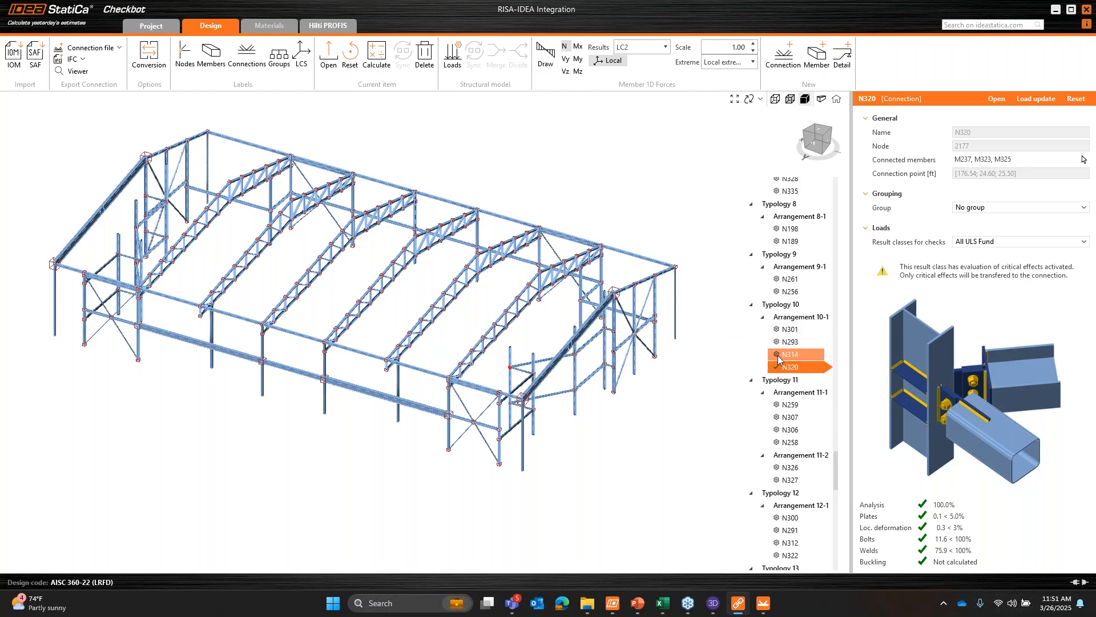
click(778, 355)
click(777, 343)
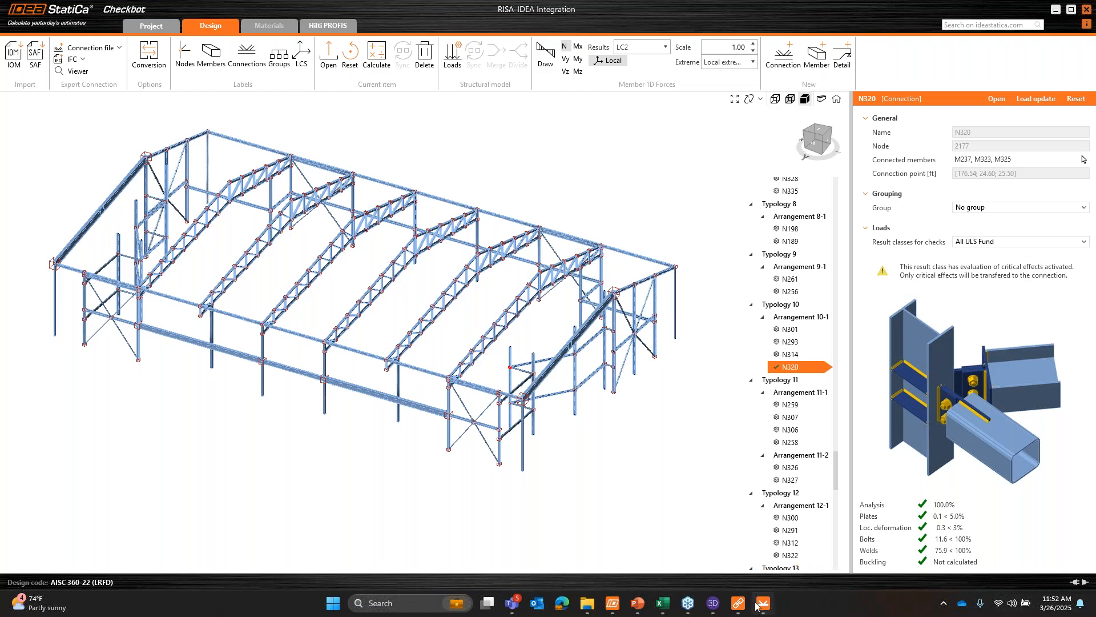
Step: Switch to the N320 design in IDEA StatiCa Connection, review its publishing options for the Personal design set, and close them without publishing
mouse_move(764, 604)
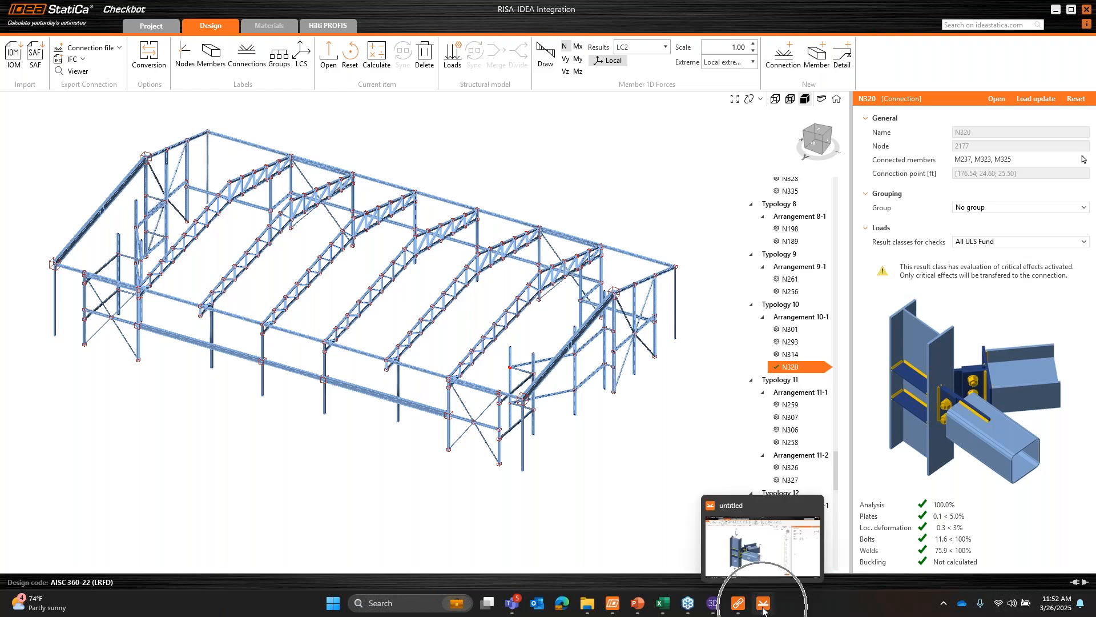
click(767, 565)
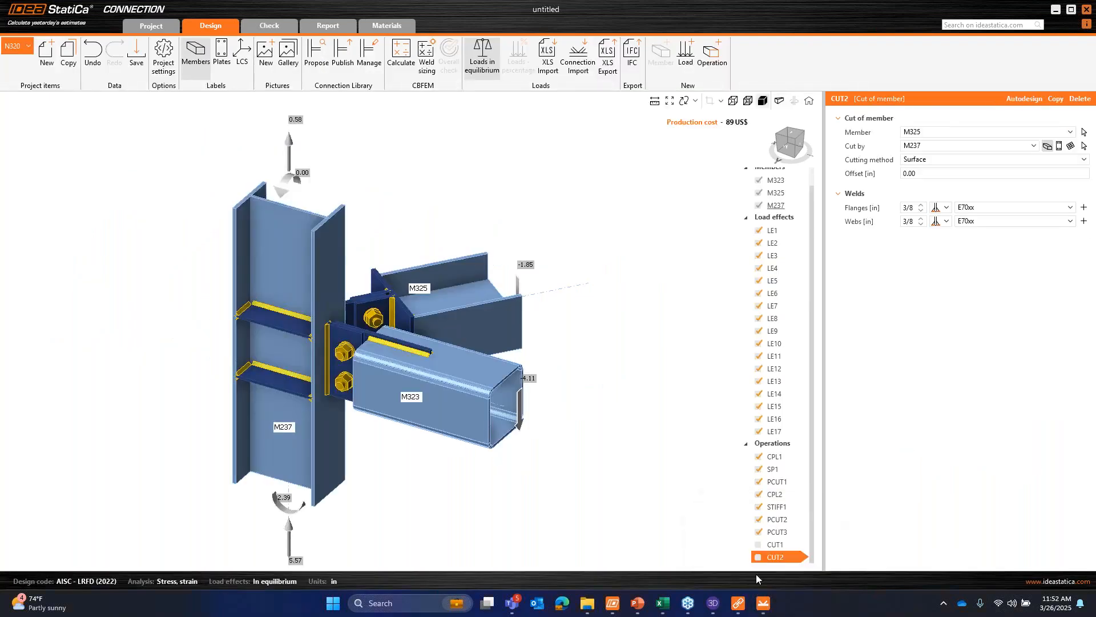
click(344, 68)
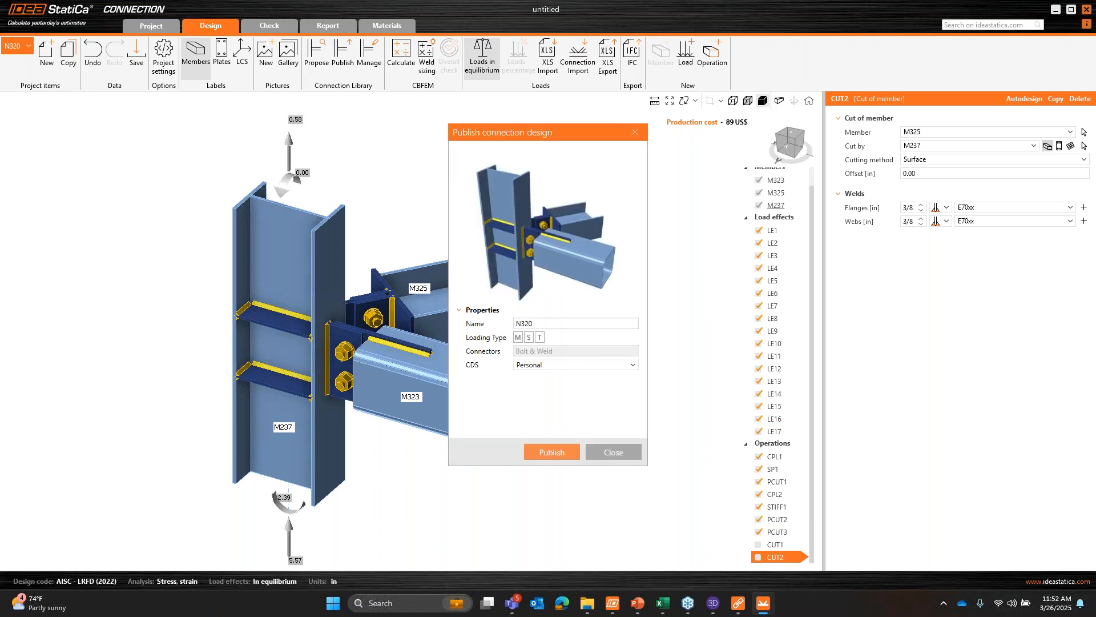
click(526, 369)
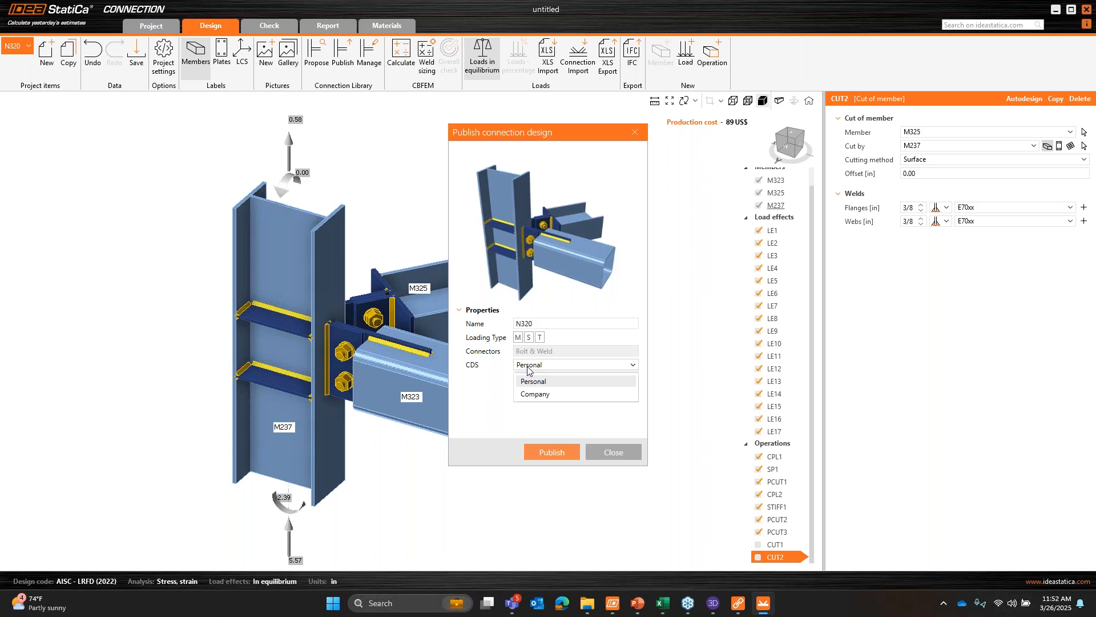
click(558, 381)
click(618, 449)
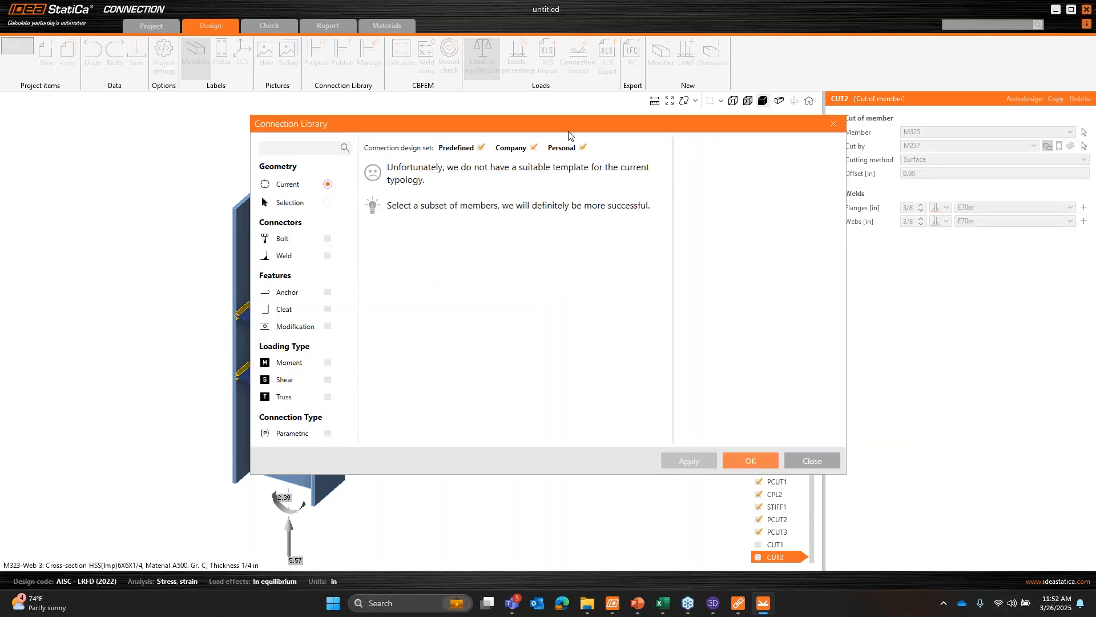
Step: Review the Connection Library's predefined, company and personal design sets for N320, close the library, and return to Checkbot
drag(575, 129, 723, 187)
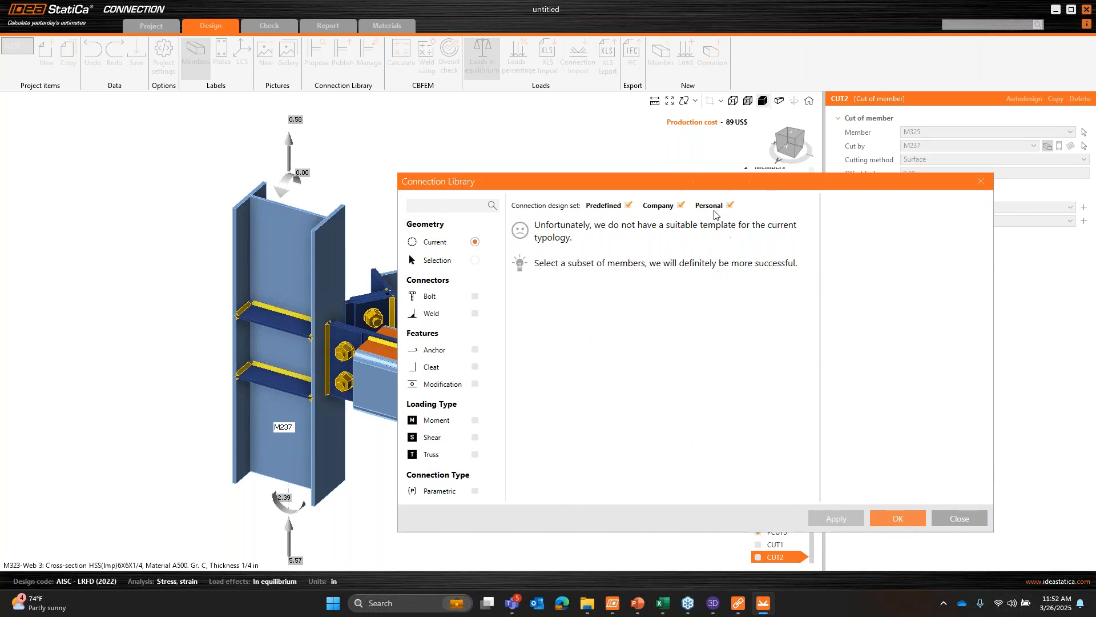
click(668, 210)
click(956, 518)
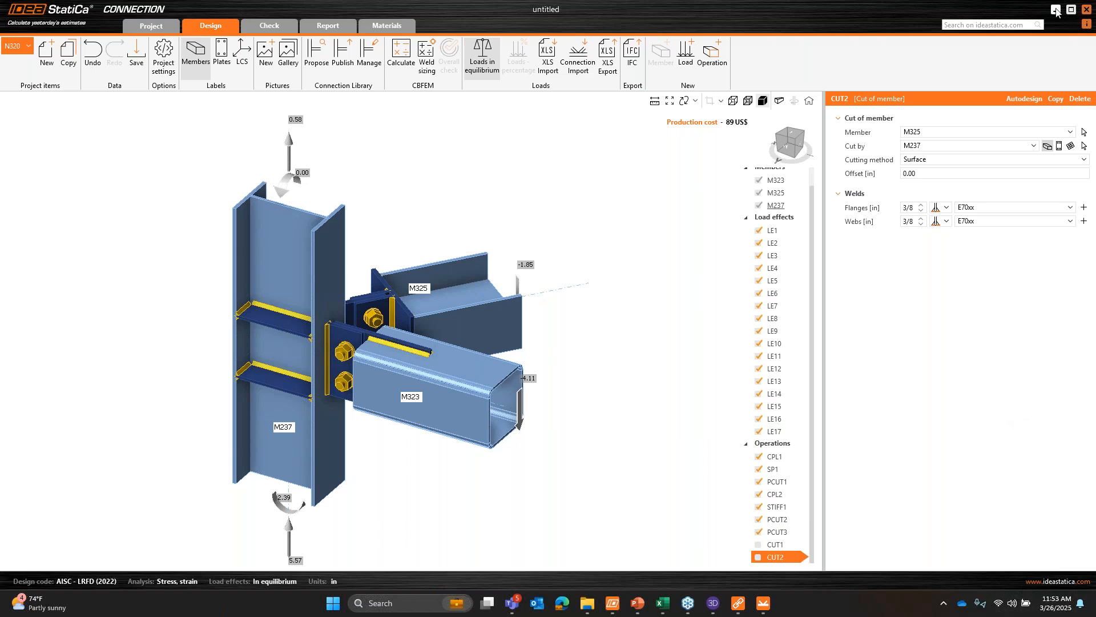
click(1056, 10)
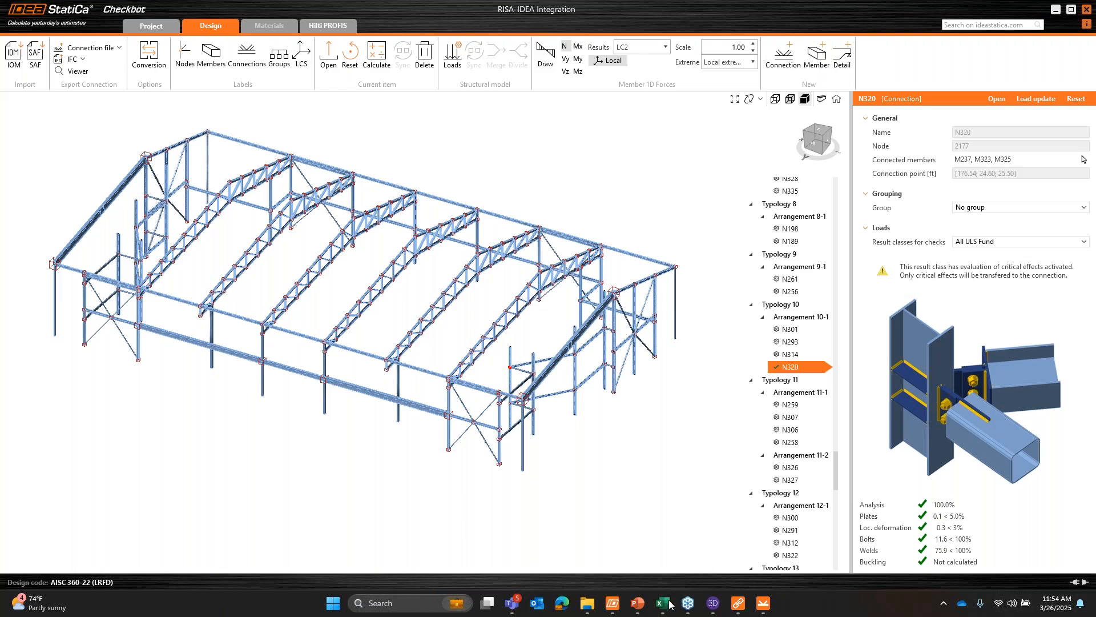
Step: Switch to the RISA-IDEA Import tool workbook in Excel and highlight the member and end type entries K2:L5 on the XLS Export results sheet
mouse_move(664, 601)
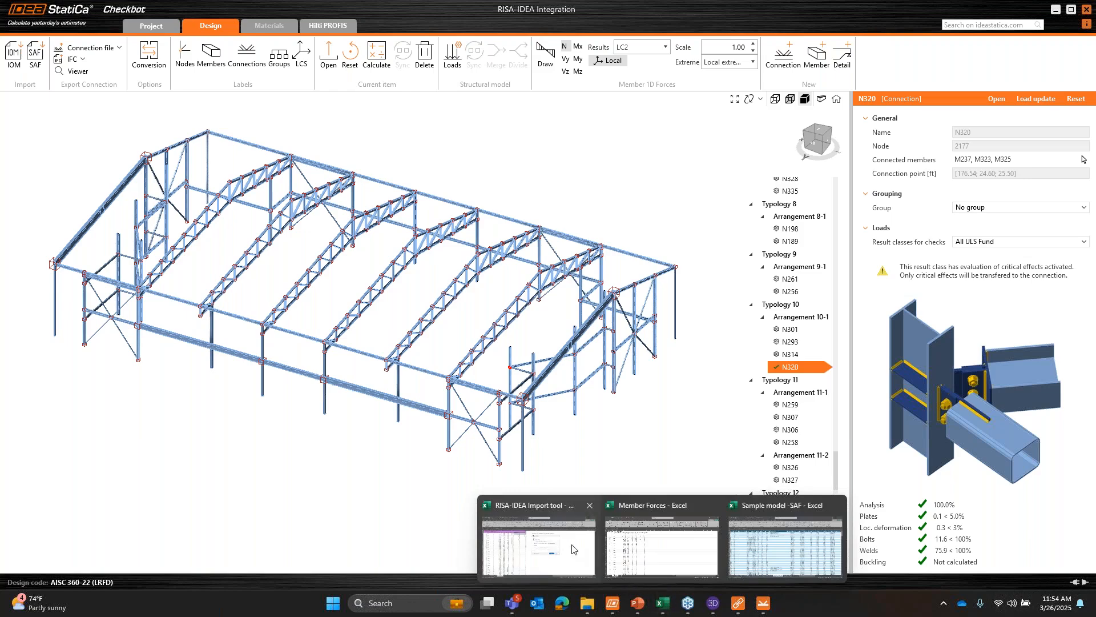
click(539, 542)
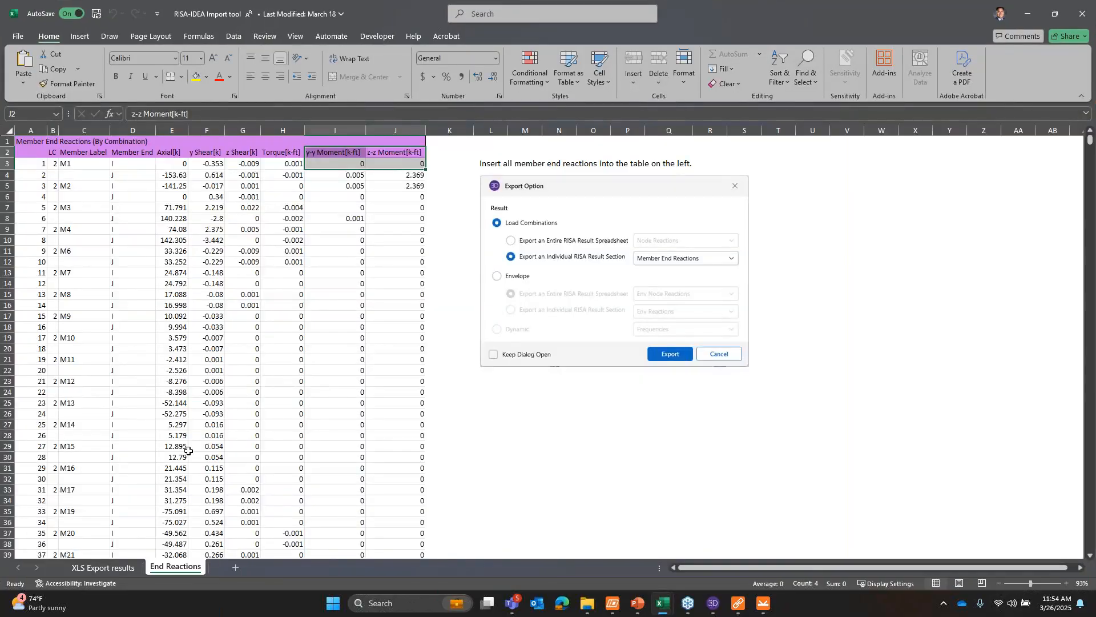
click(438, 381)
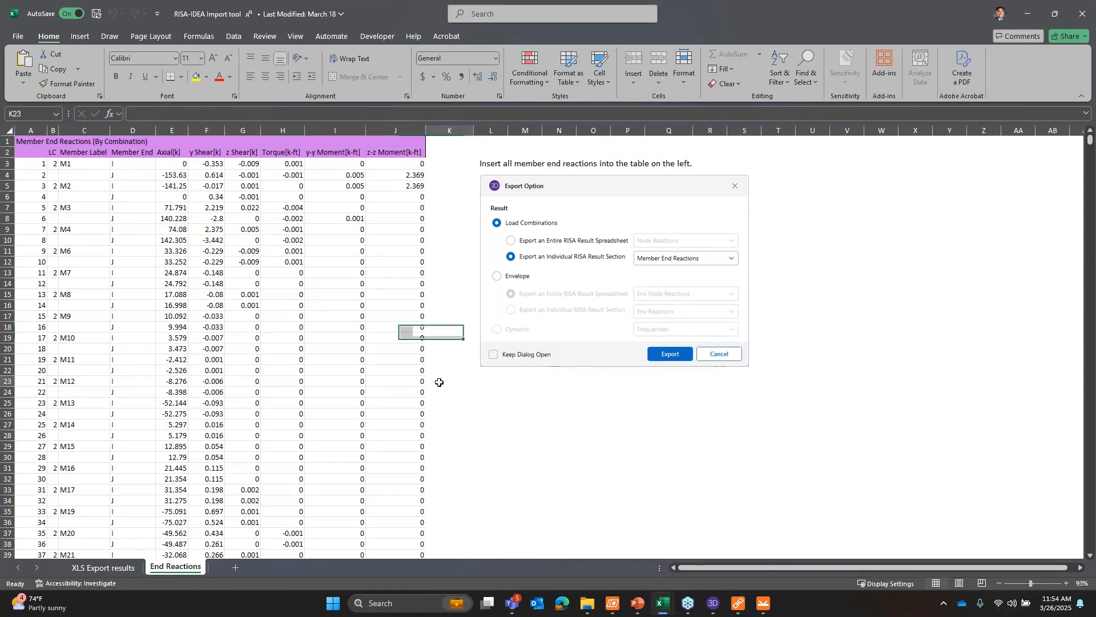
click(85, 569)
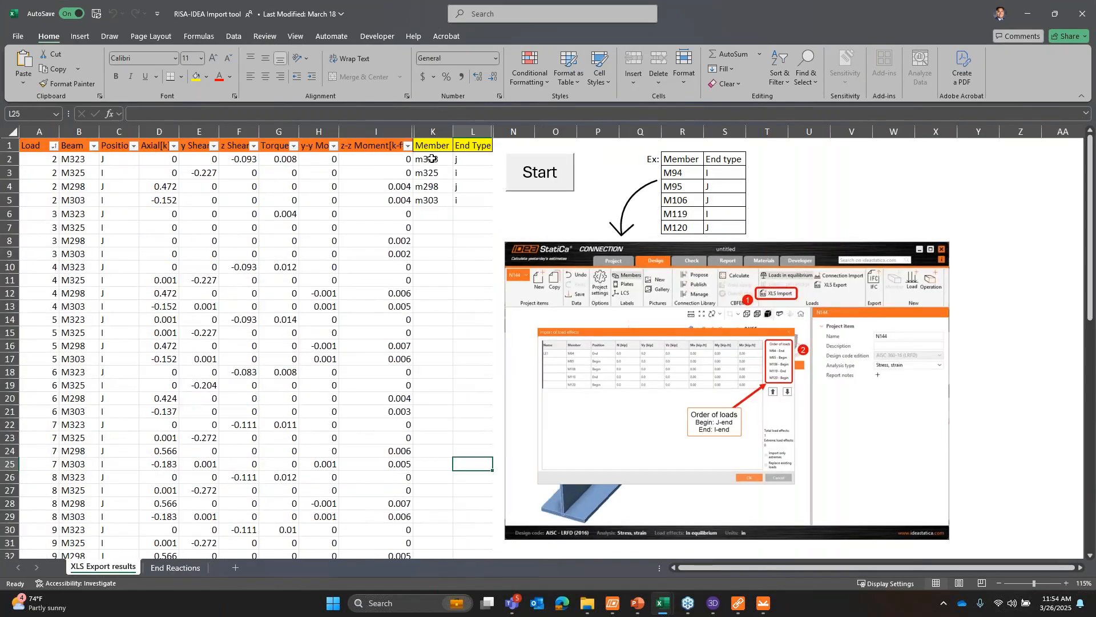
drag(432, 159, 490, 197)
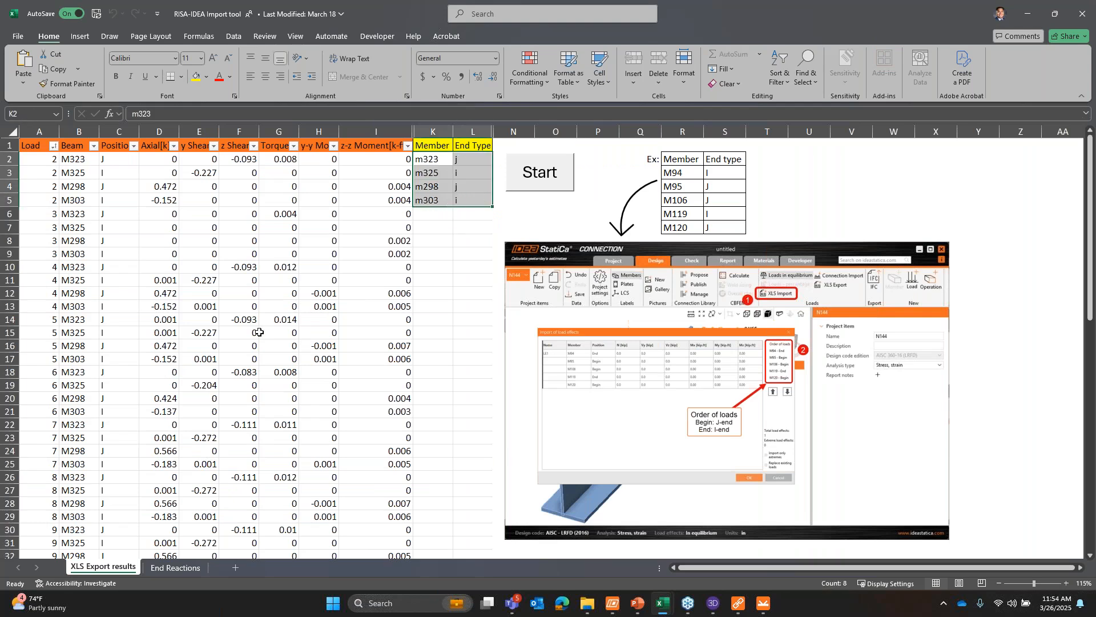
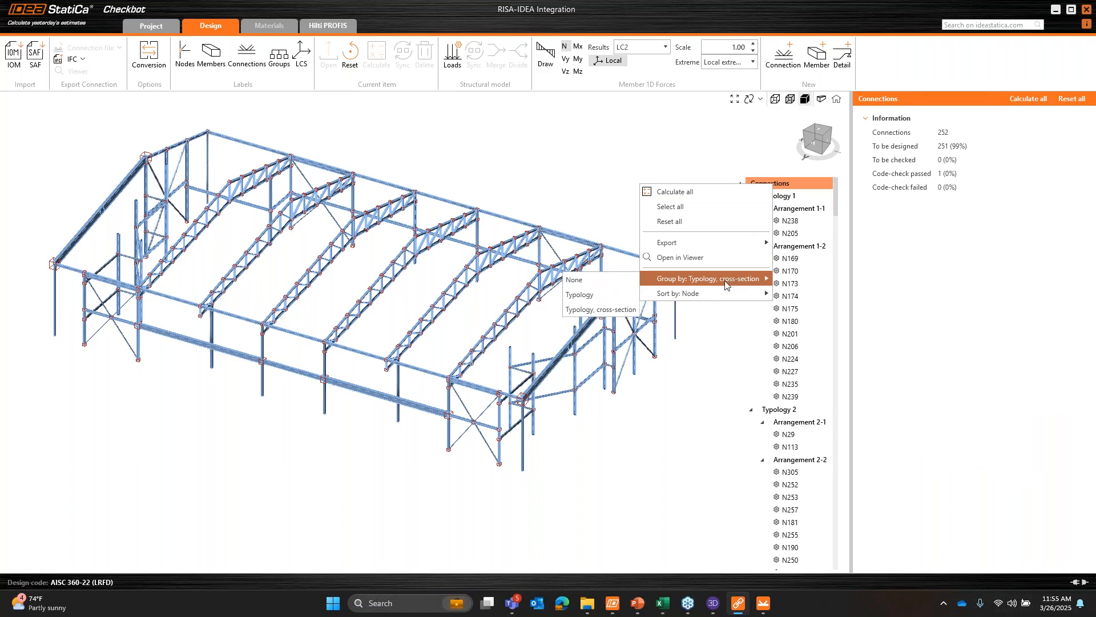
Step: Review the grouping options of Checkbot's connections list, dismiss them, and select N235 in Arrangement 1-2 to locate it in the model
click(632, 285)
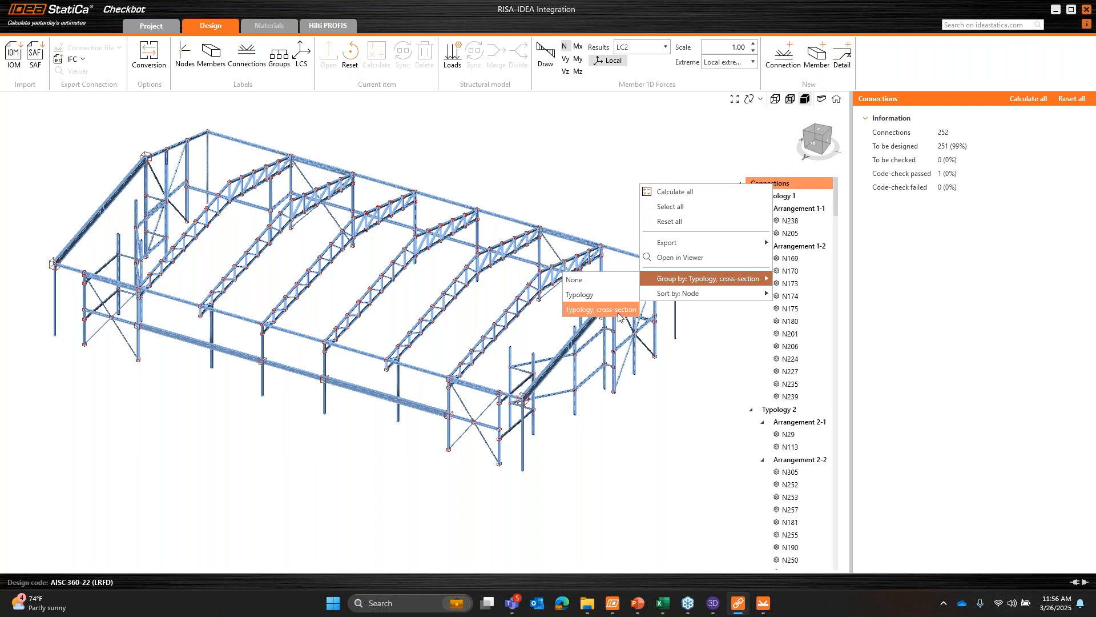
click(759, 403)
click(789, 384)
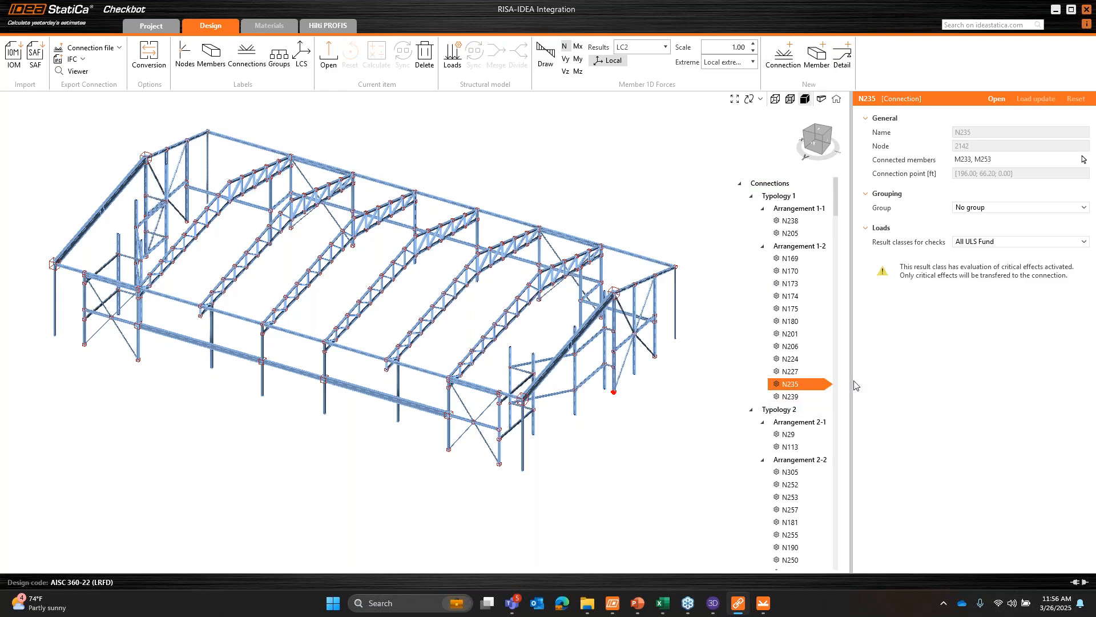
Step: Browse the arrangements through Typology 4, select N1 in Arrangement 2-4, and find its position in the structure
scroll(801, 422, down, 5)
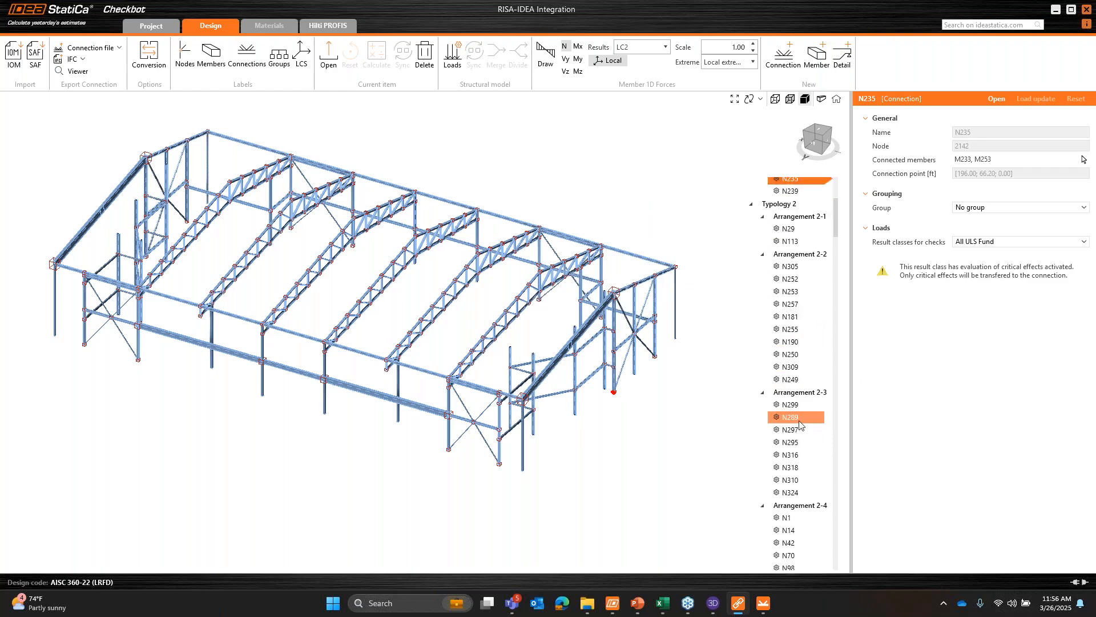
scroll(801, 423, down, 3)
scroll(800, 424, down, 7)
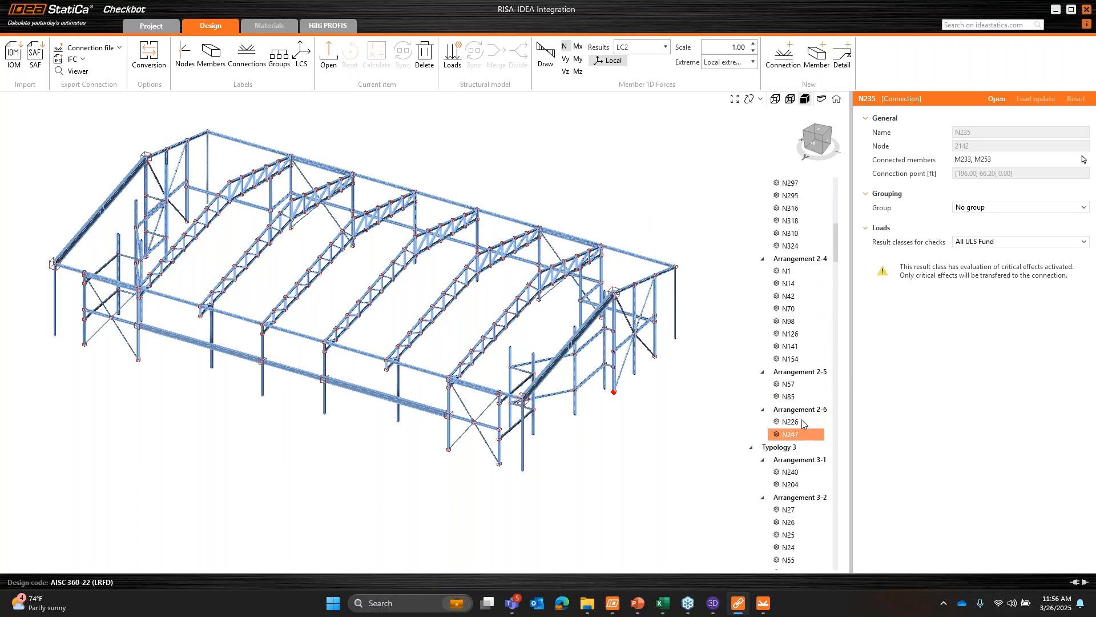
scroll(796, 470, down, 10)
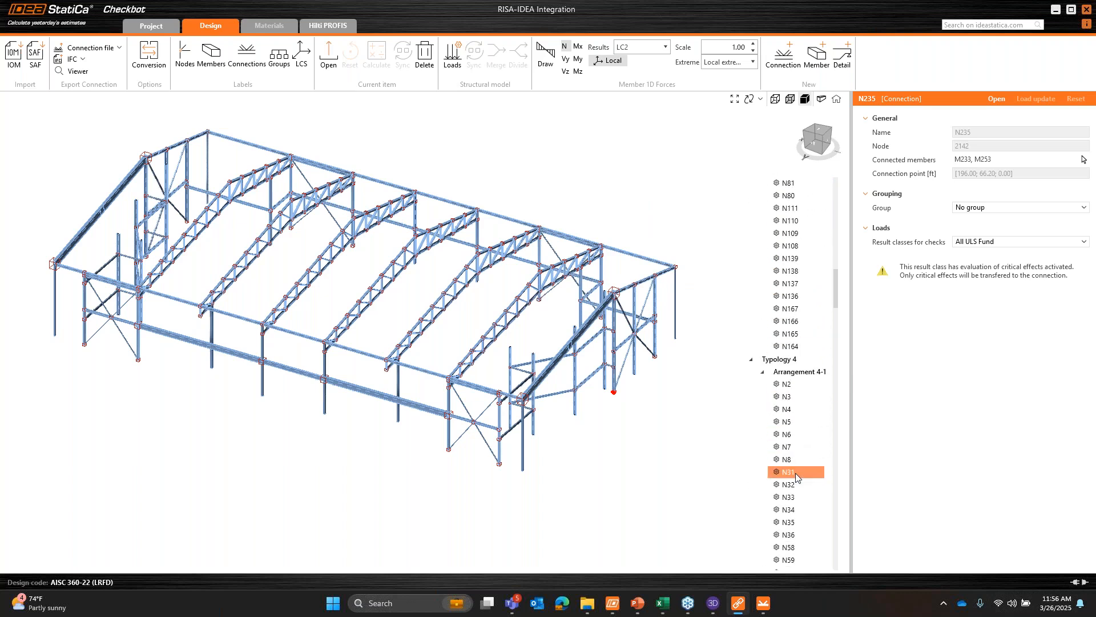
scroll(830, 283, up, 10)
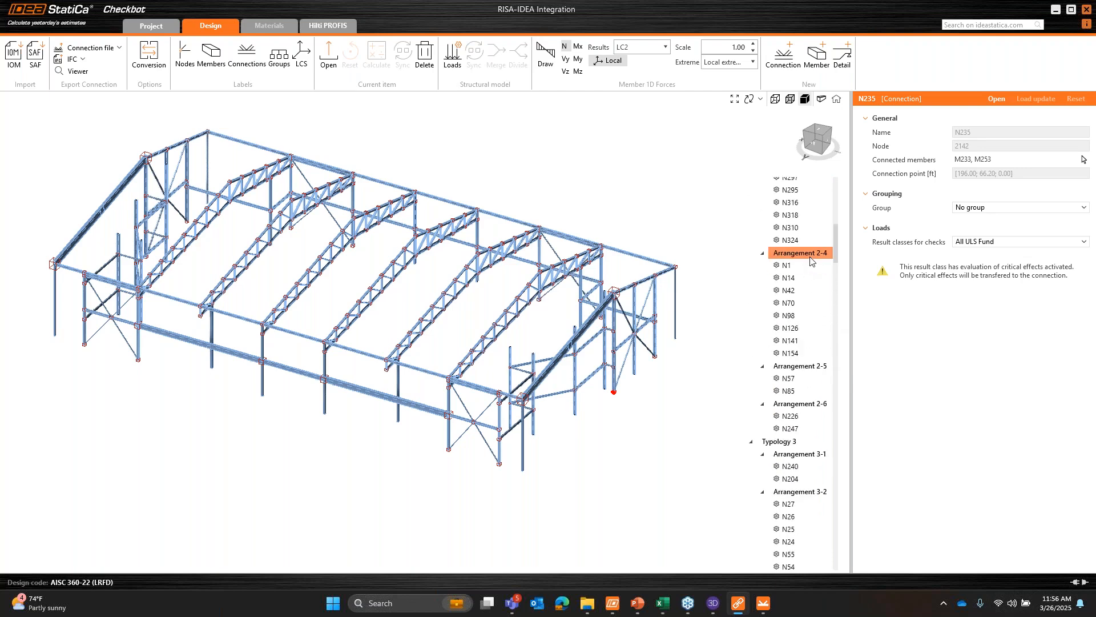
click(810, 255)
click(804, 267)
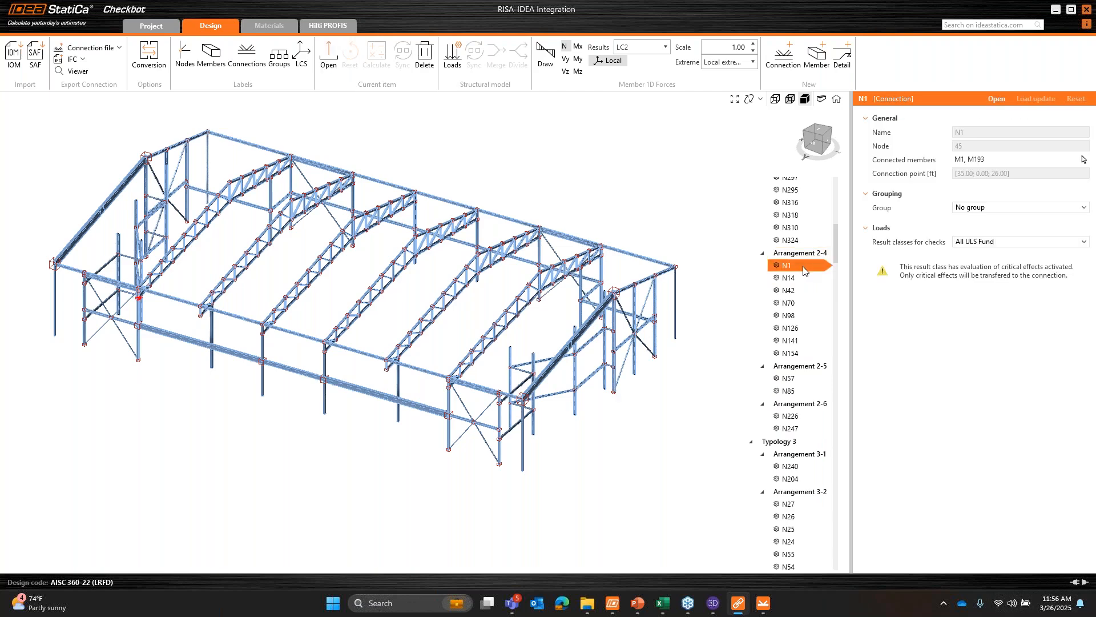
scroll(144, 298, up, 5)
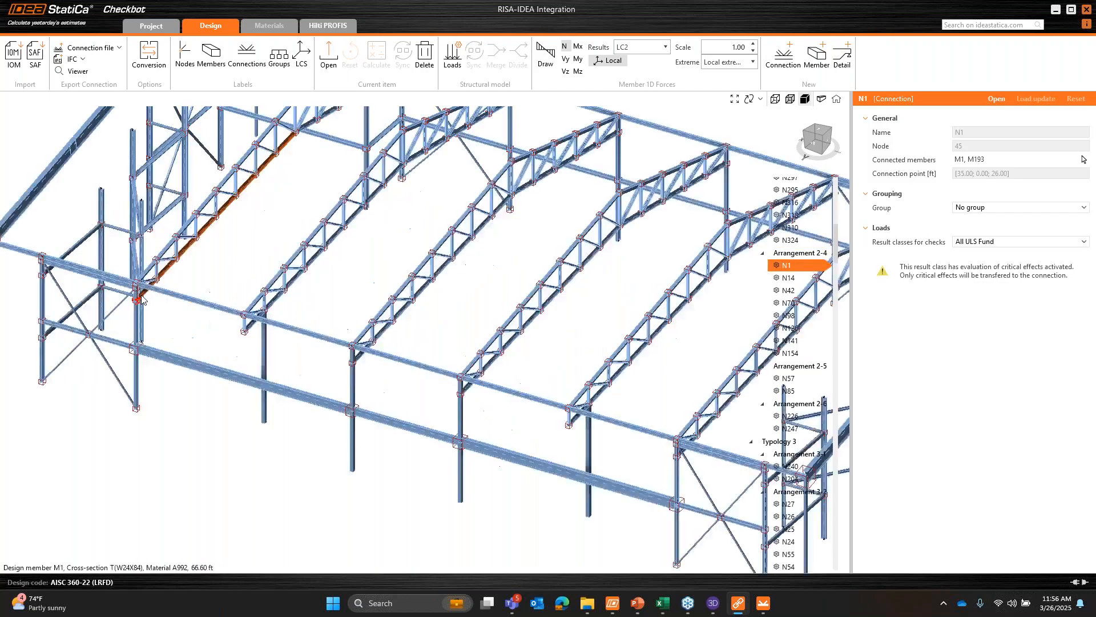
Step: Select N14, N42, N70, N98 and N126 of Arrangement 2-4 one after another to compare their positions in the structure
click(790, 279)
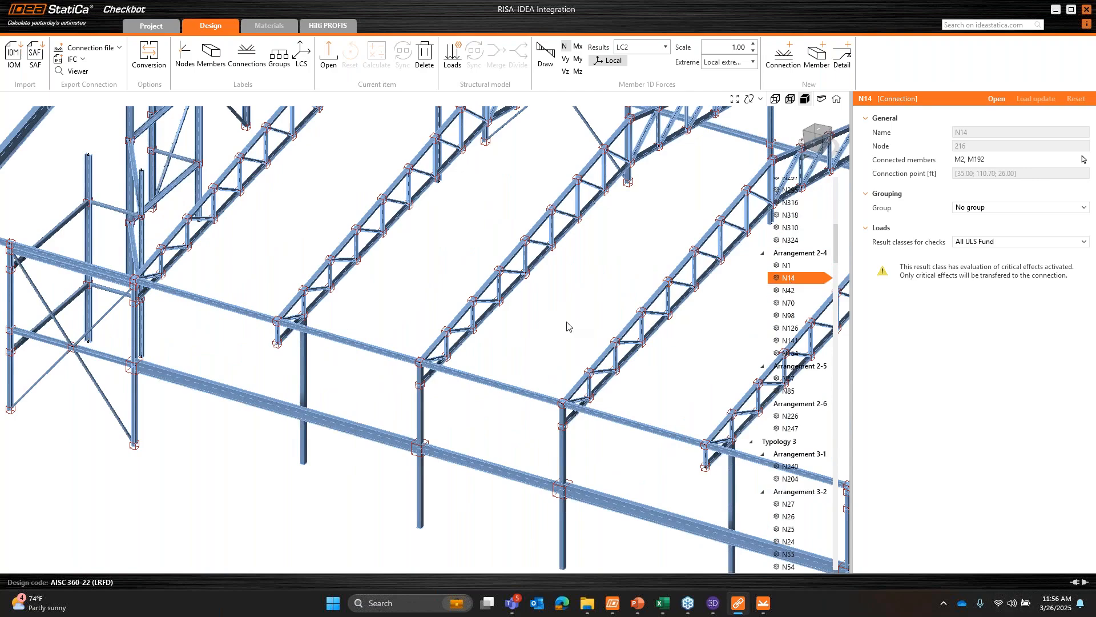
scroll(567, 327, down, 5)
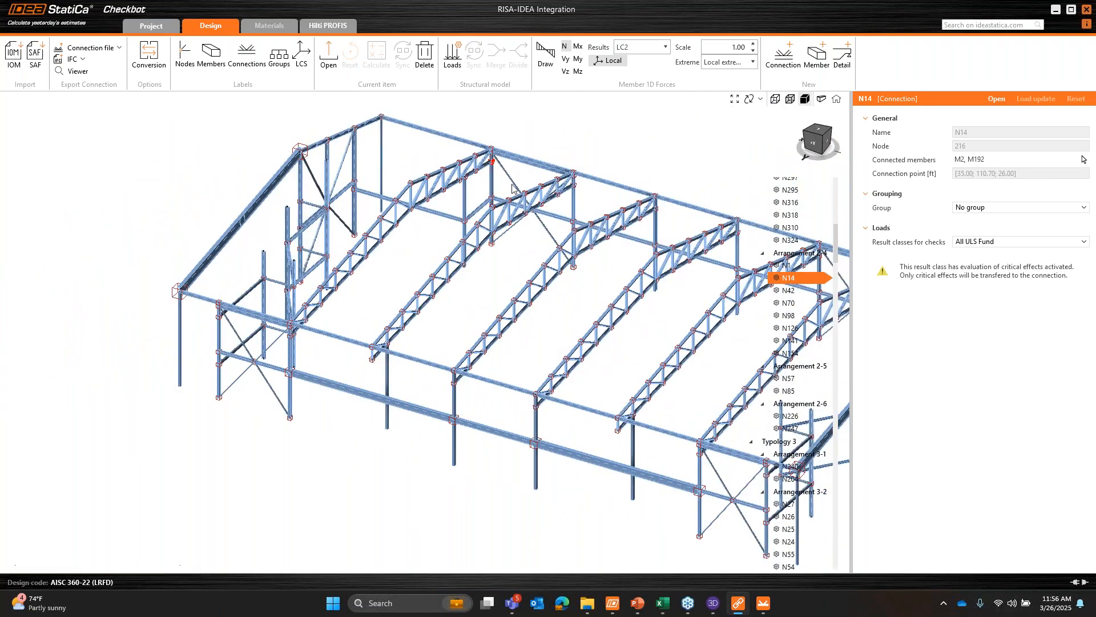
click(794, 291)
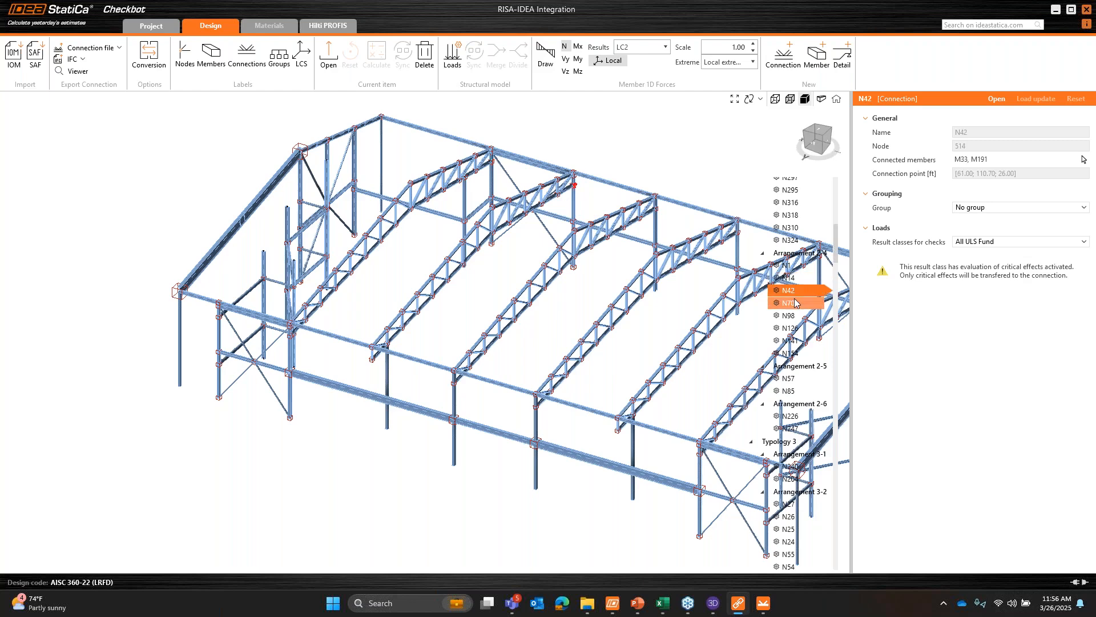
click(793, 305)
click(792, 317)
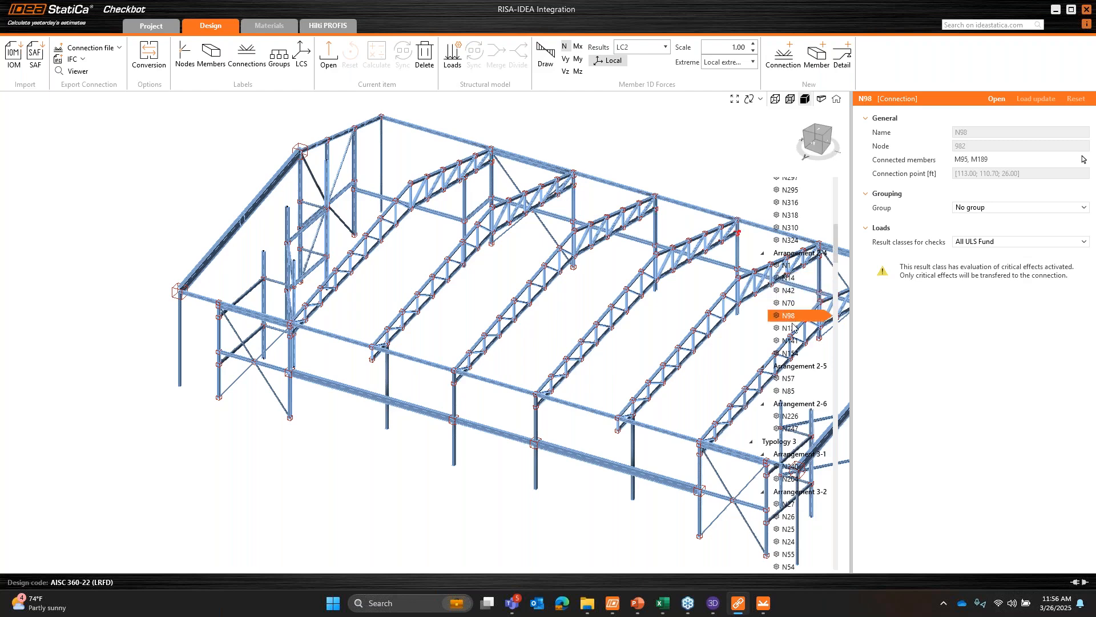
click(791, 330)
scroll(799, 257, up, 3)
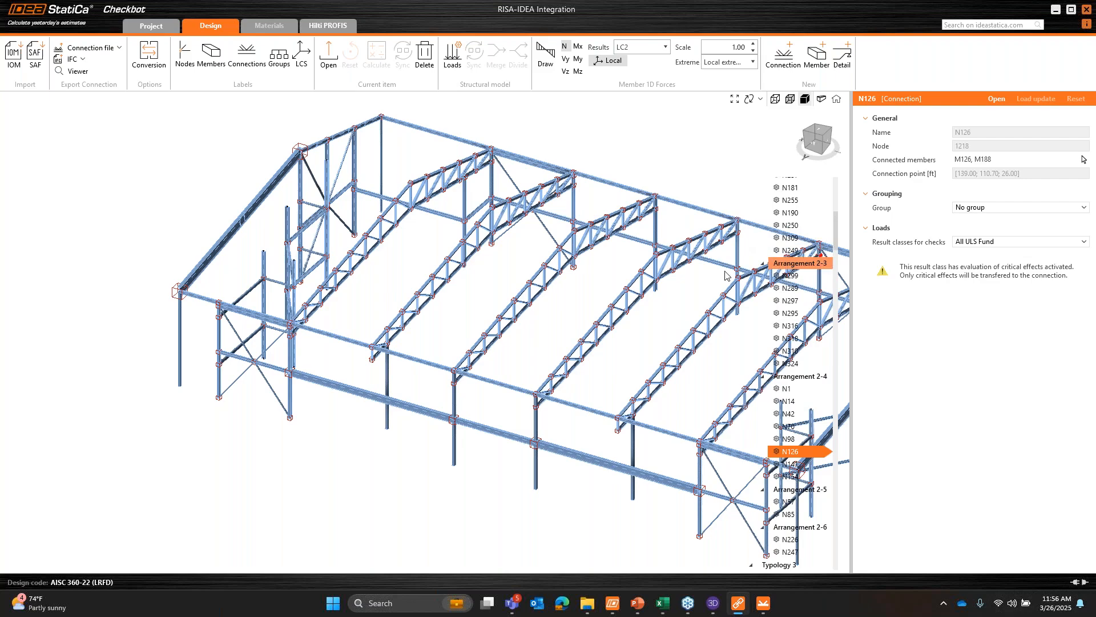
Step: Examine connection N126 up close at the truss end, then view its location within the whole structure
scroll(711, 291, up, 4)
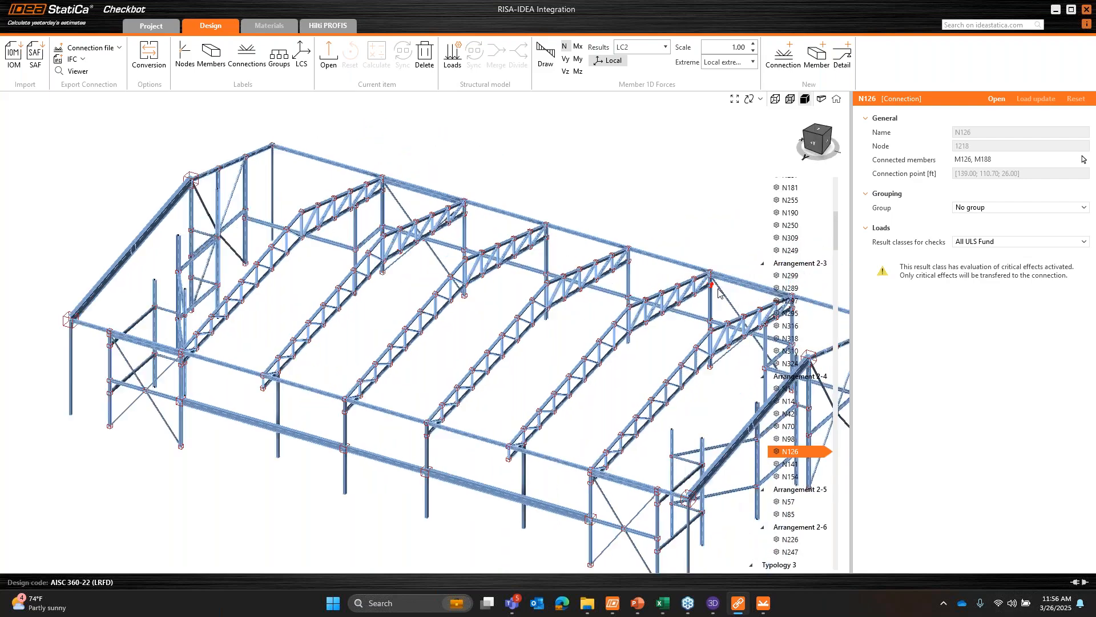
scroll(718, 293, up, 3)
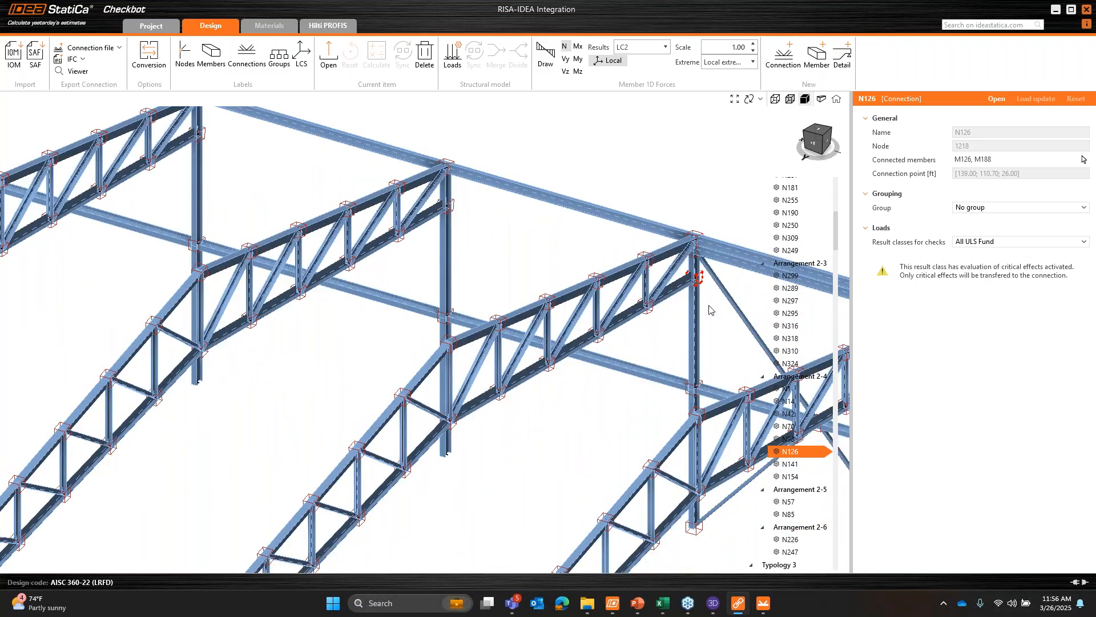
scroll(710, 310, down, 10)
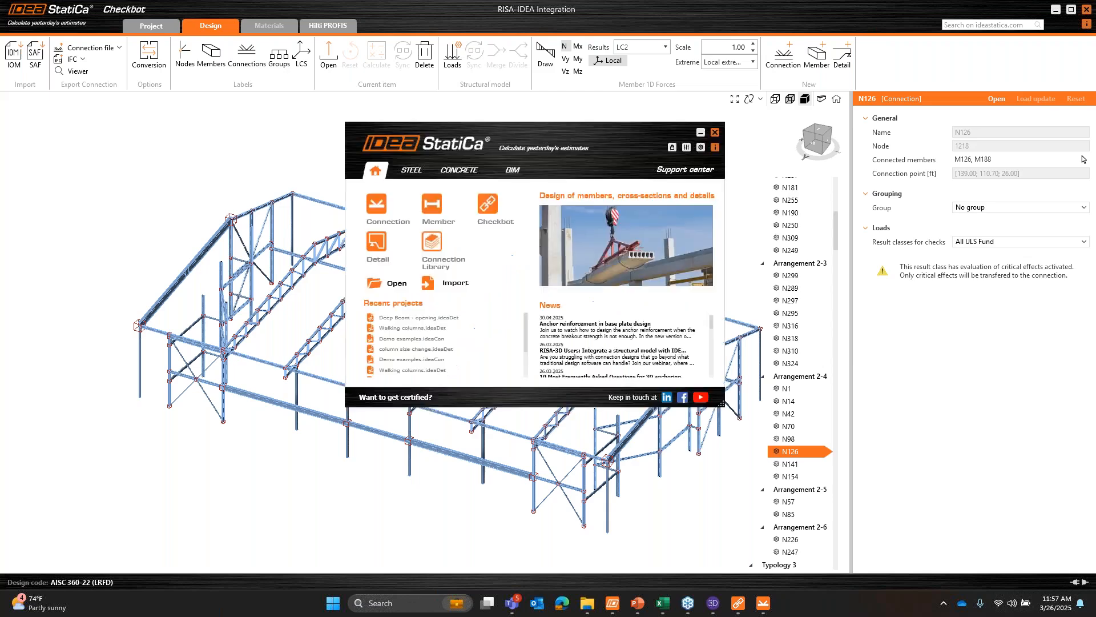
Step: Switch to IDEA StatiCa Detail and create a 3D concrete block model with a base plate, using the European (EN) design code
drag(629, 128, 1095, 292)
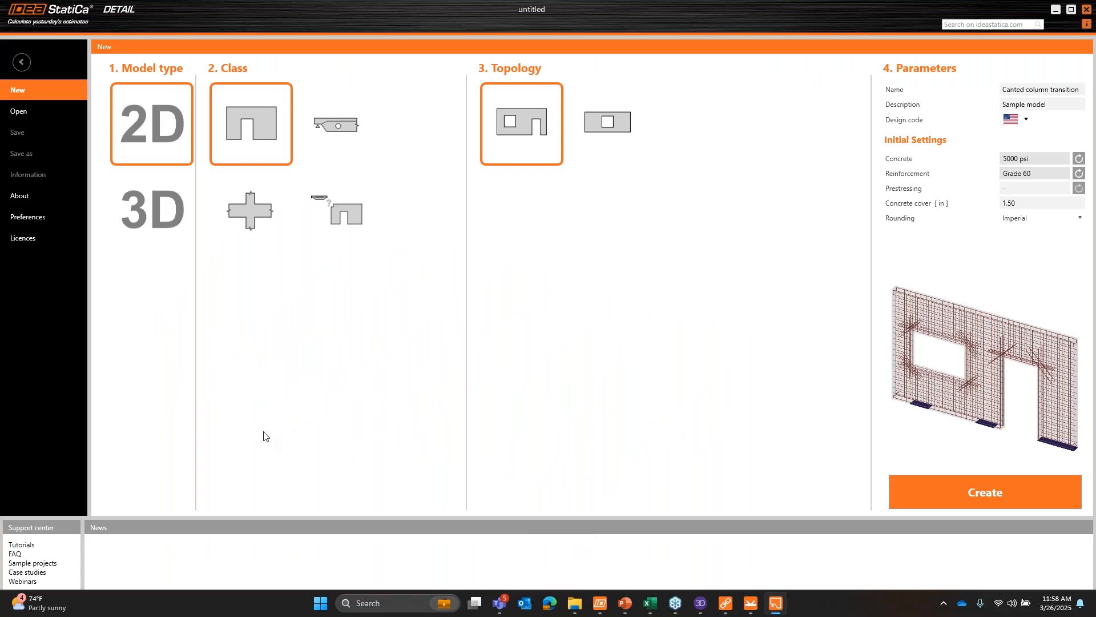
click(166, 224)
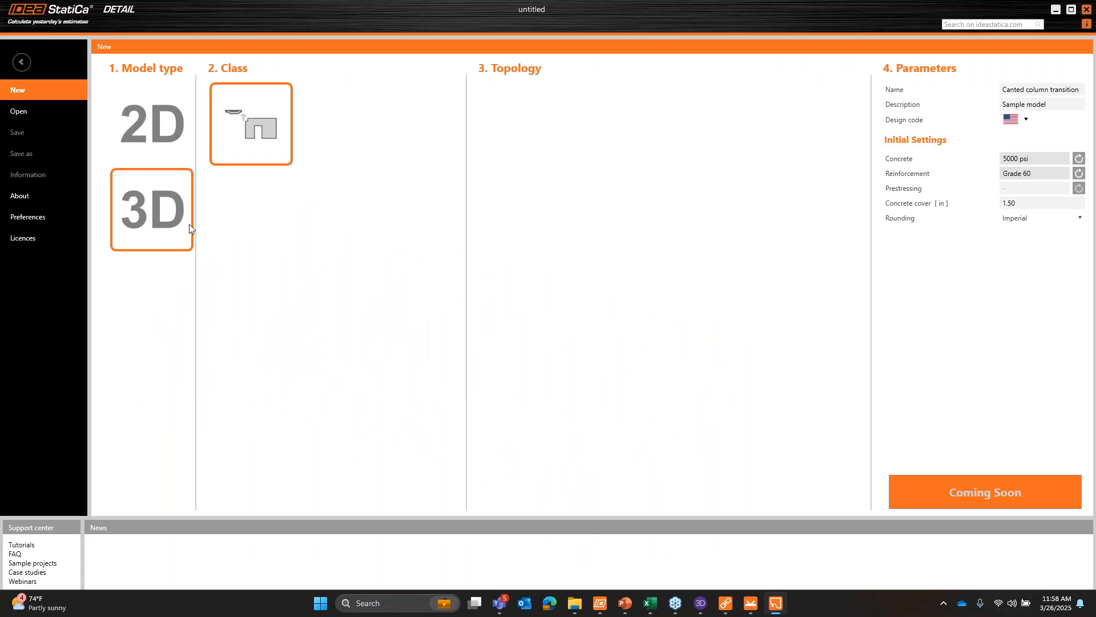
click(1006, 128)
click(1001, 142)
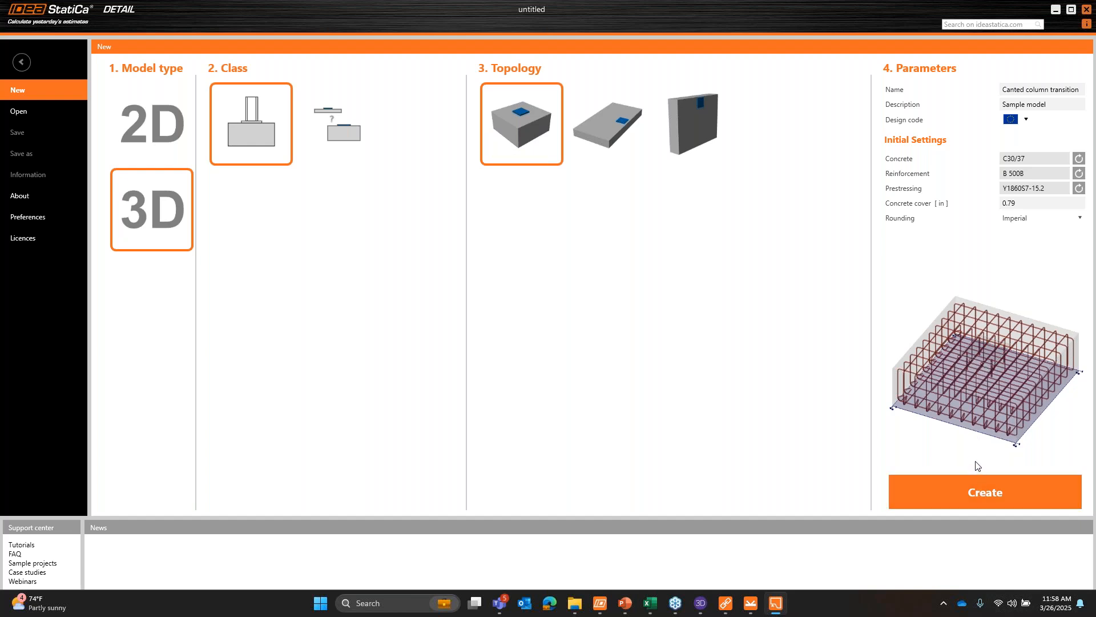
click(992, 487)
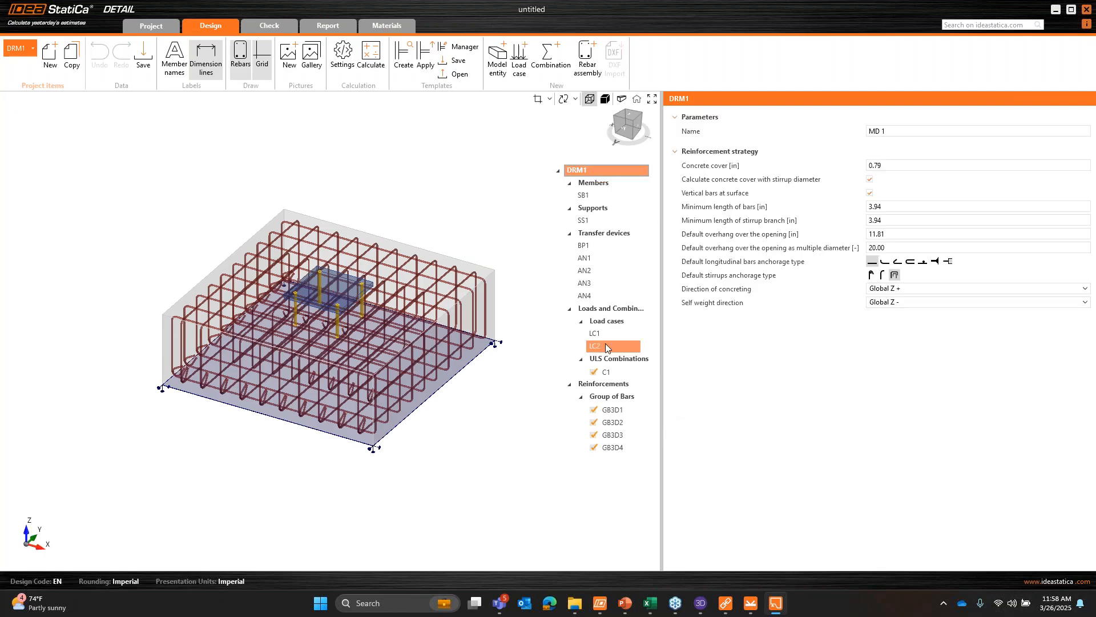
Step: Review base plate BP1 and anchors AN1, AN2 and AN3 in the reinforced block, including their properties and positions
drag(662, 332, 909, 367)
right_drag(519, 440, 551, 429)
click(831, 221)
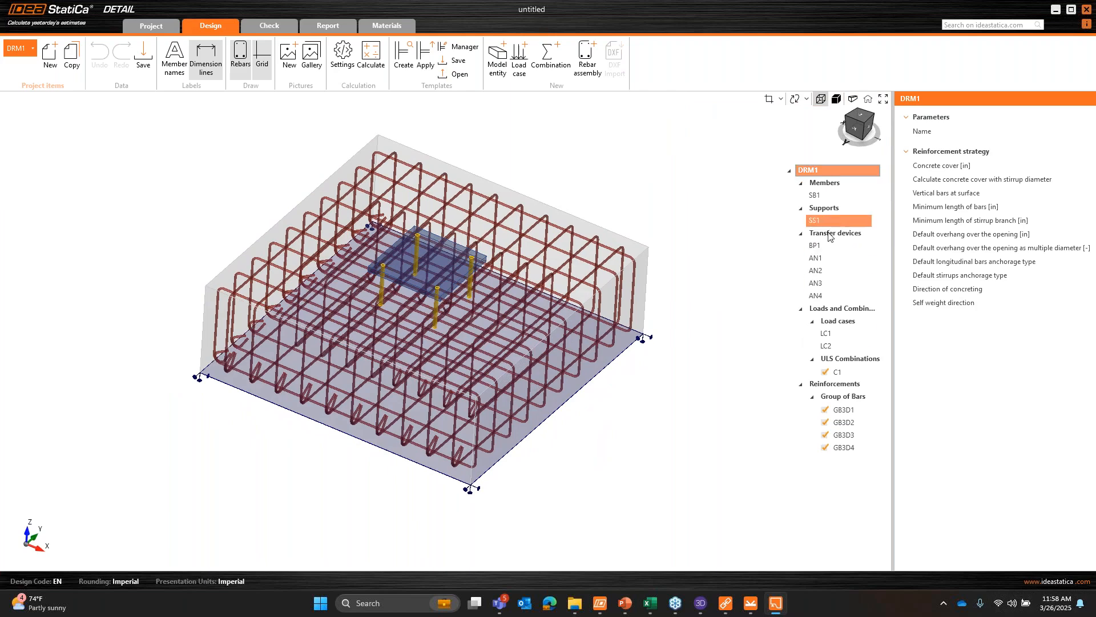
click(824, 245)
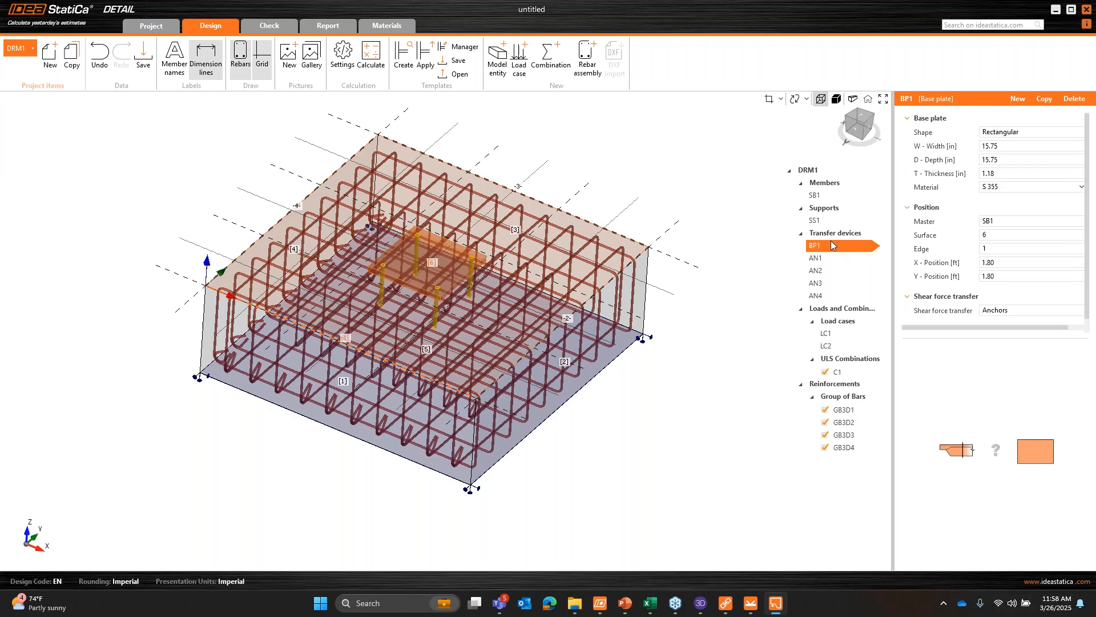
click(827, 260)
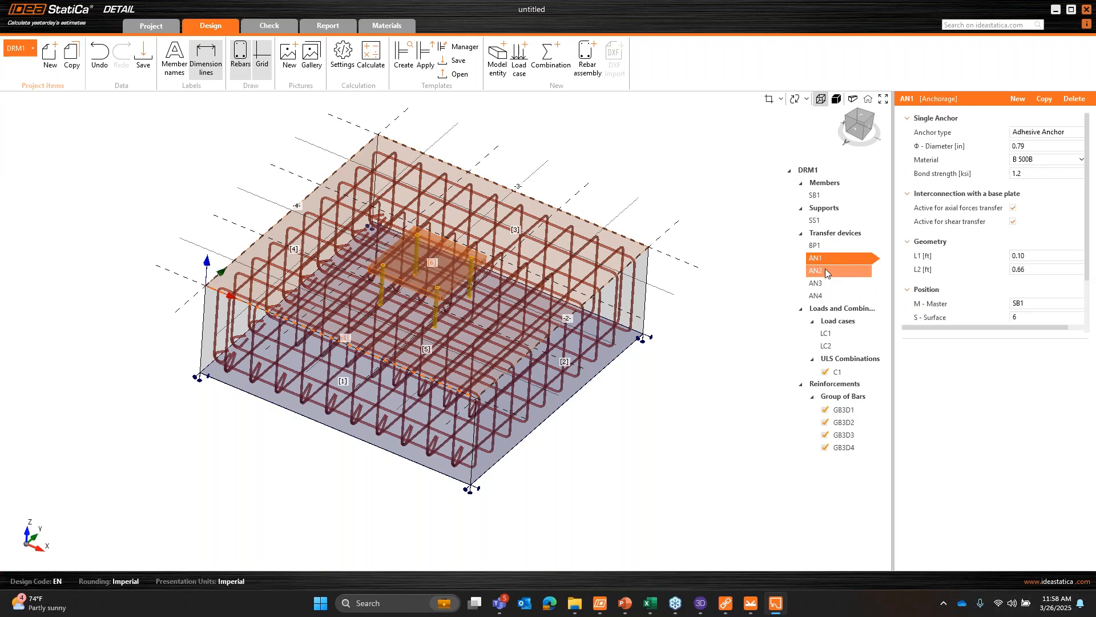
click(825, 271)
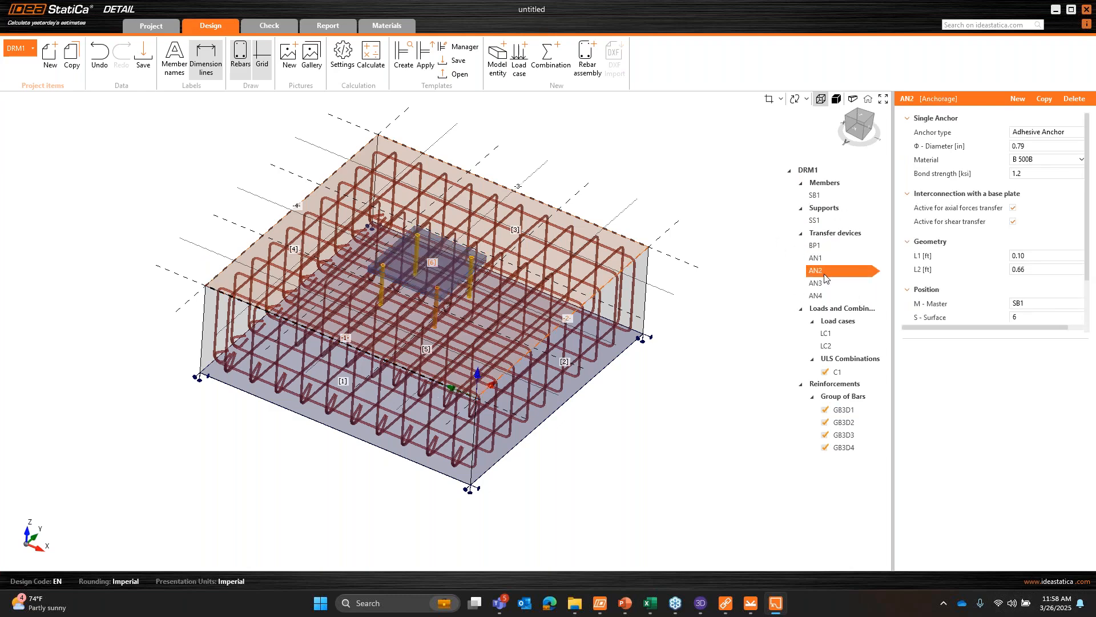
click(827, 281)
drag(885, 247, 859, 248)
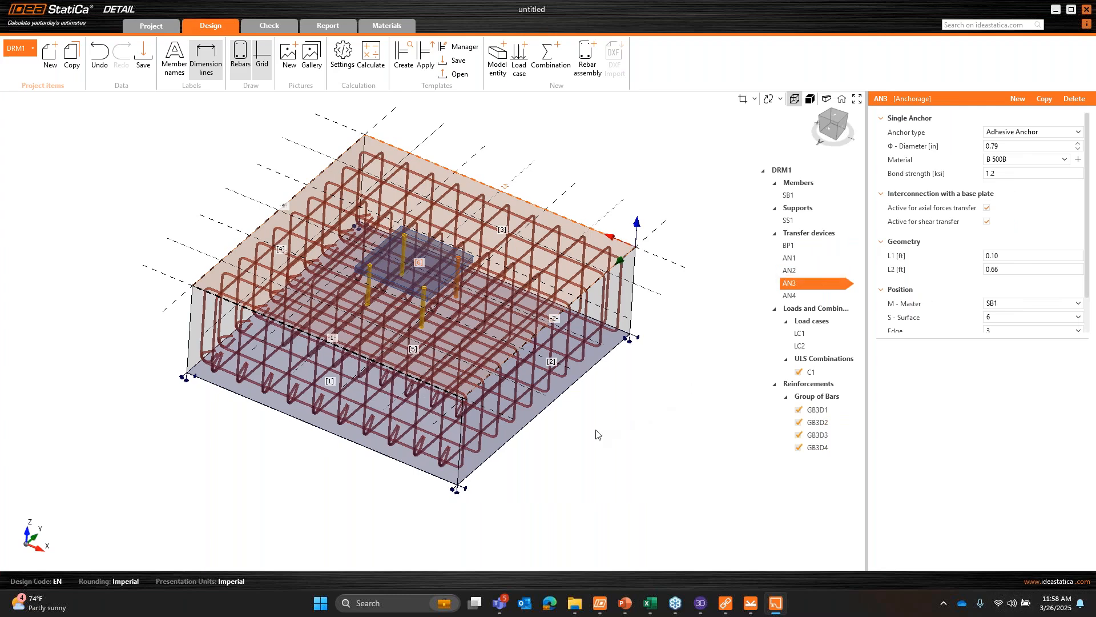
right_drag(594, 431, 584, 412)
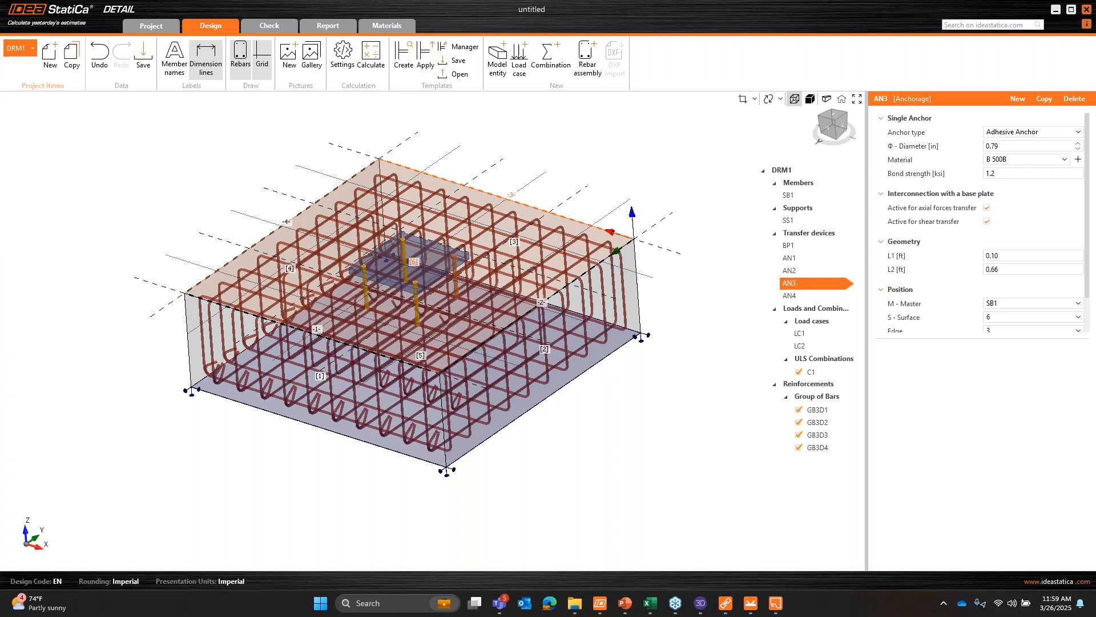
Step: Switch to the presentation, open its RISA 3D tutorial link, review the Excel template instructions for importing loads, and return to the slide
key(alt+Tab)
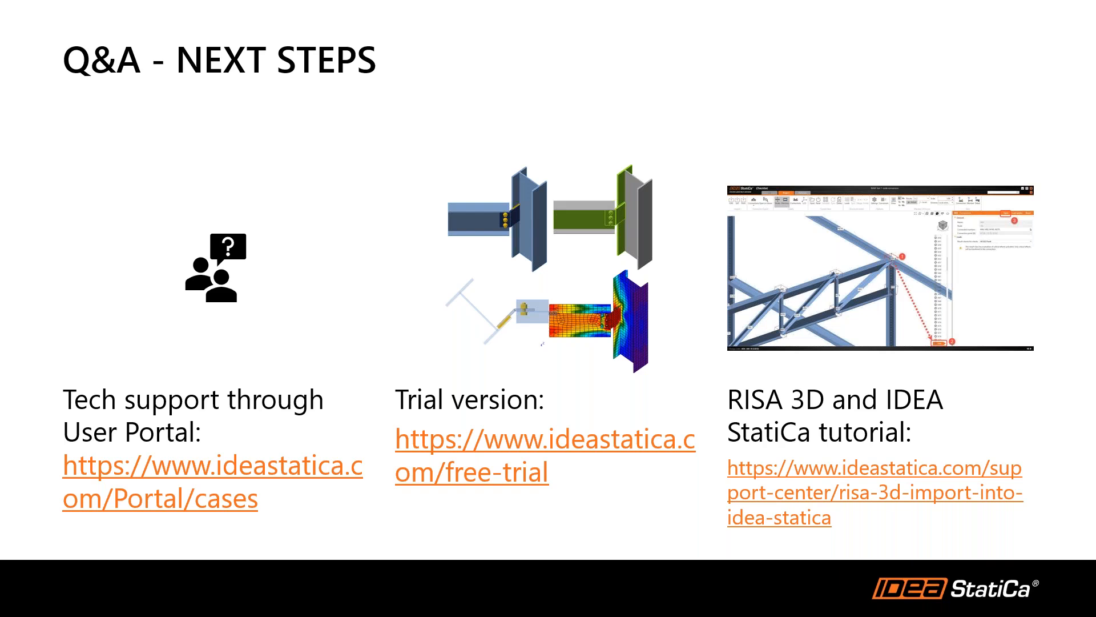
click(974, 504)
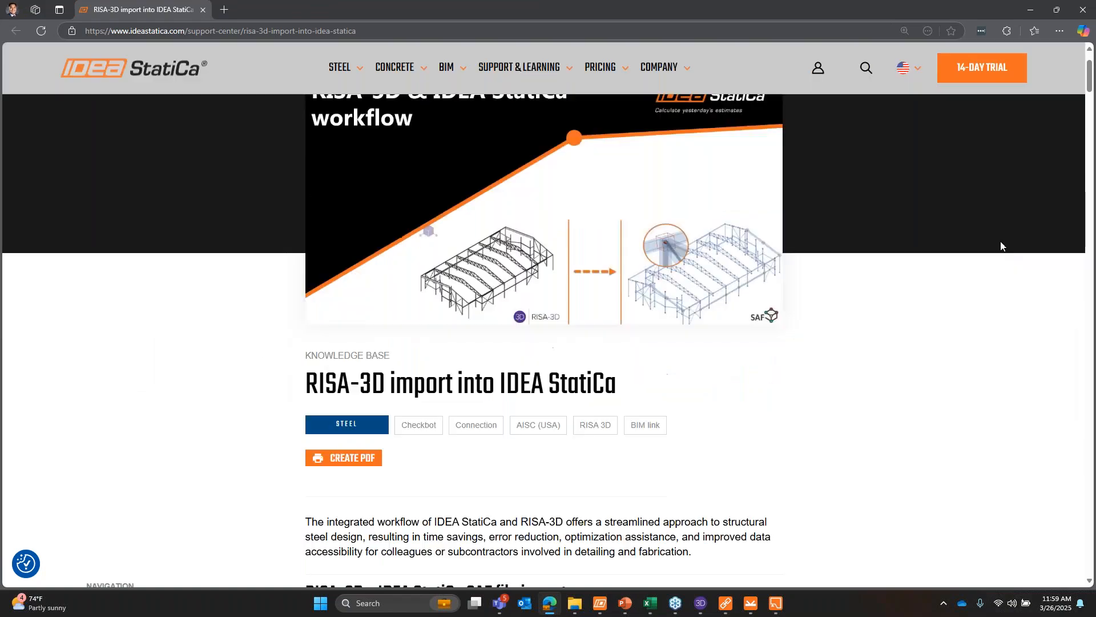
drag(1090, 88, 1090, 310)
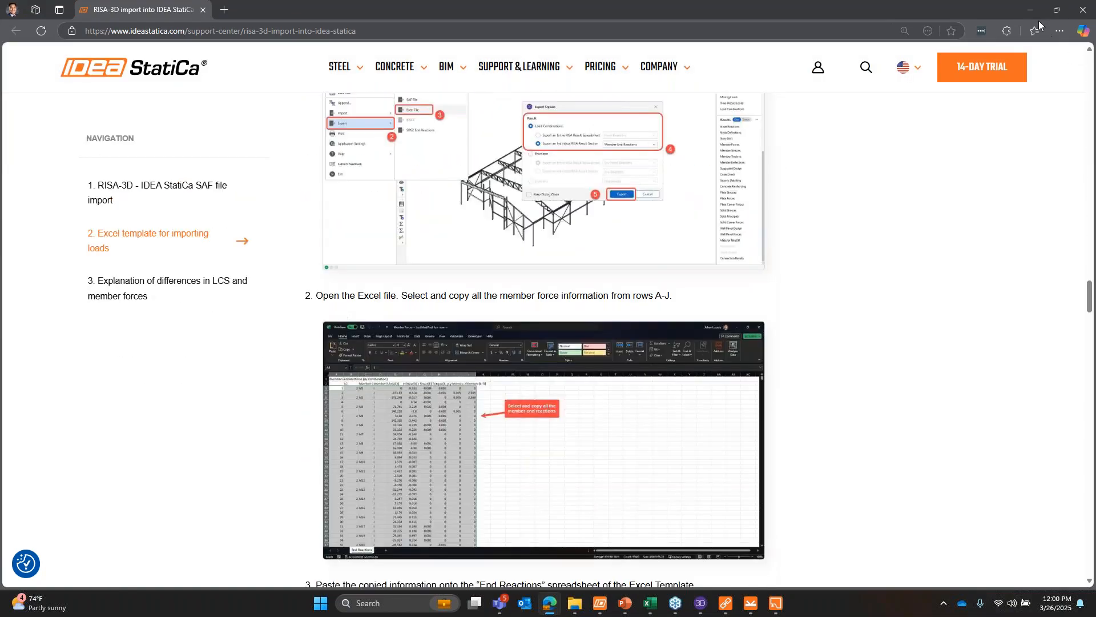
click(1036, 15)
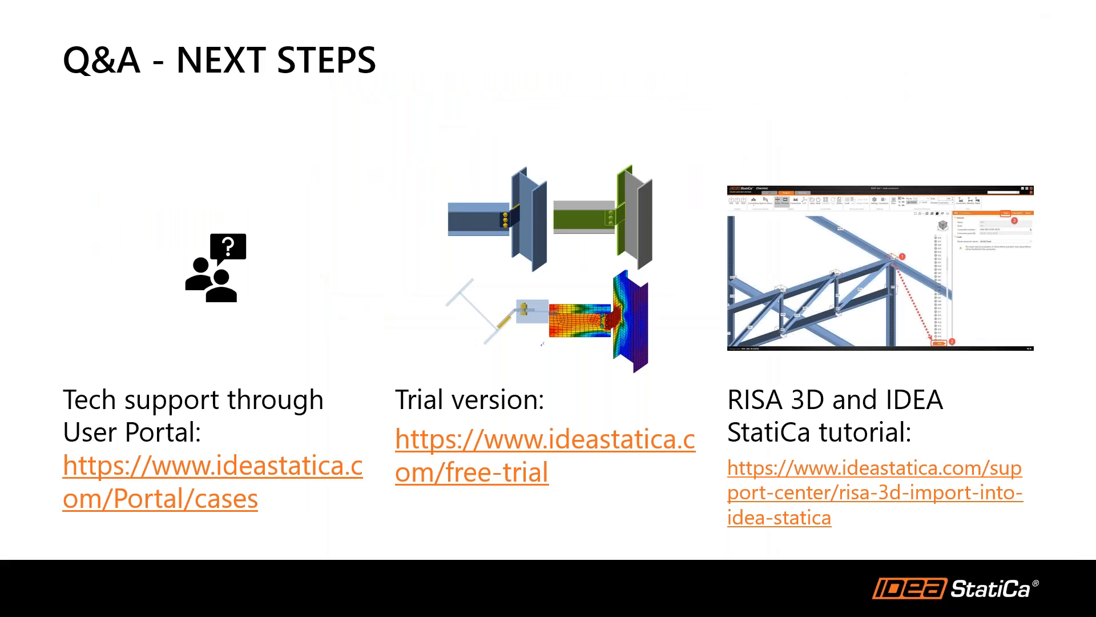